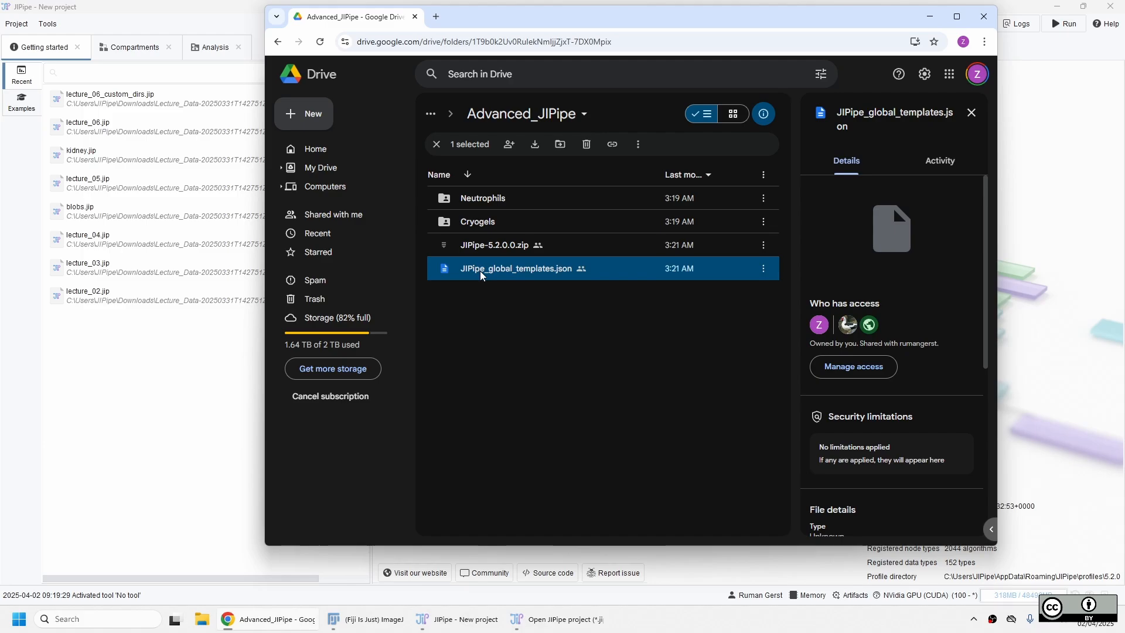
- Download JIPipe_global_templates.json from the Advanced_JIPipe folder on Google Drive
click(498, 200)
click(481, 223)
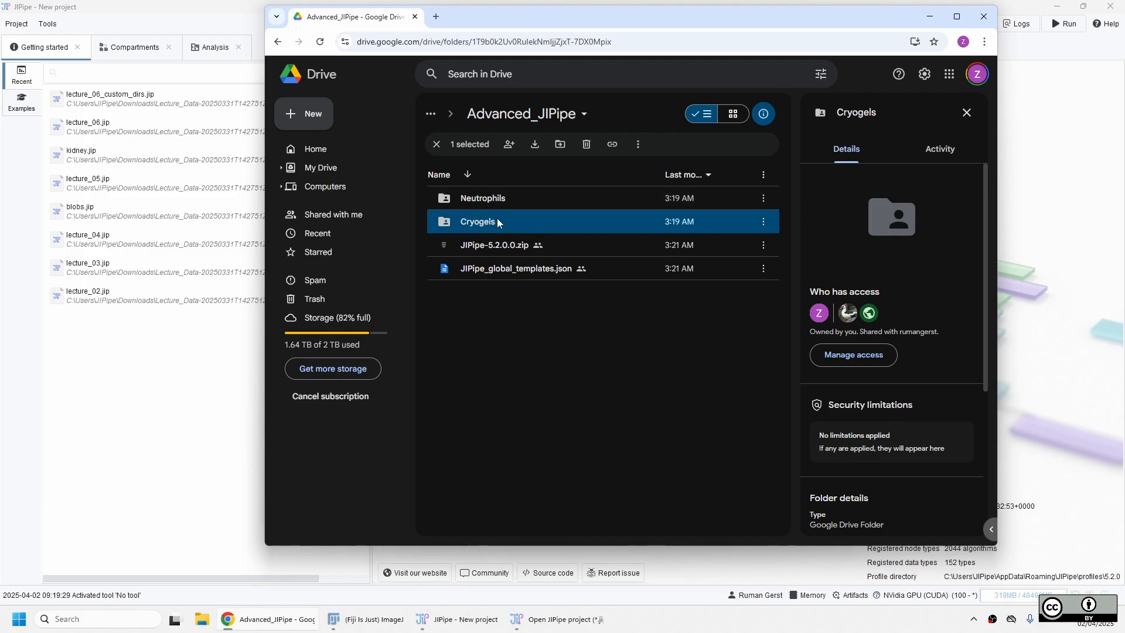
click(502, 269)
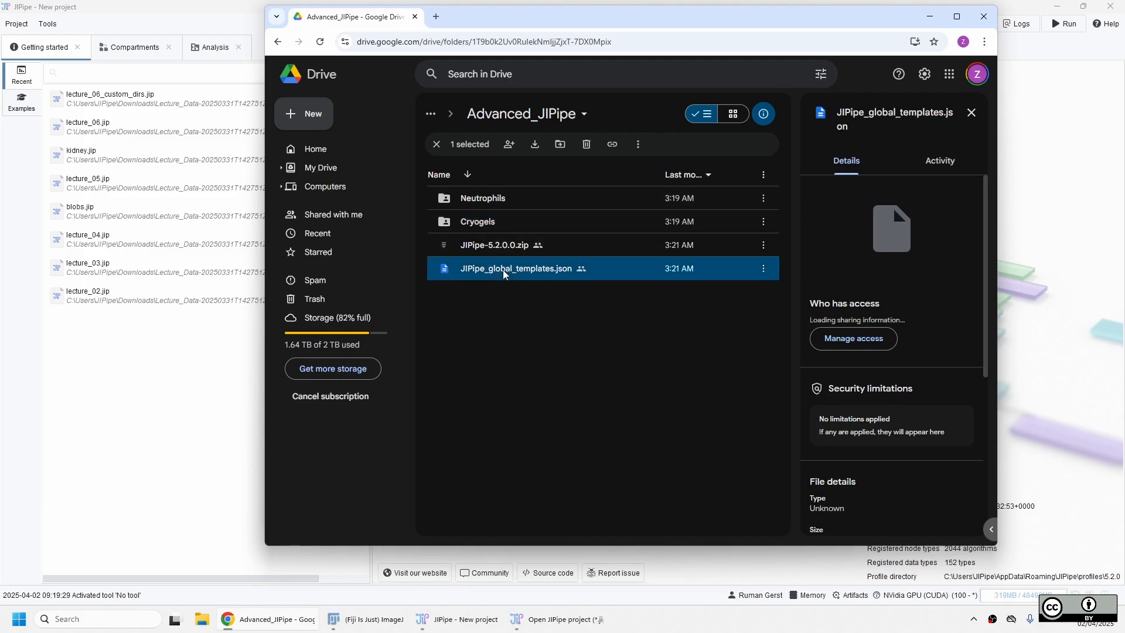
right_click(502, 270)
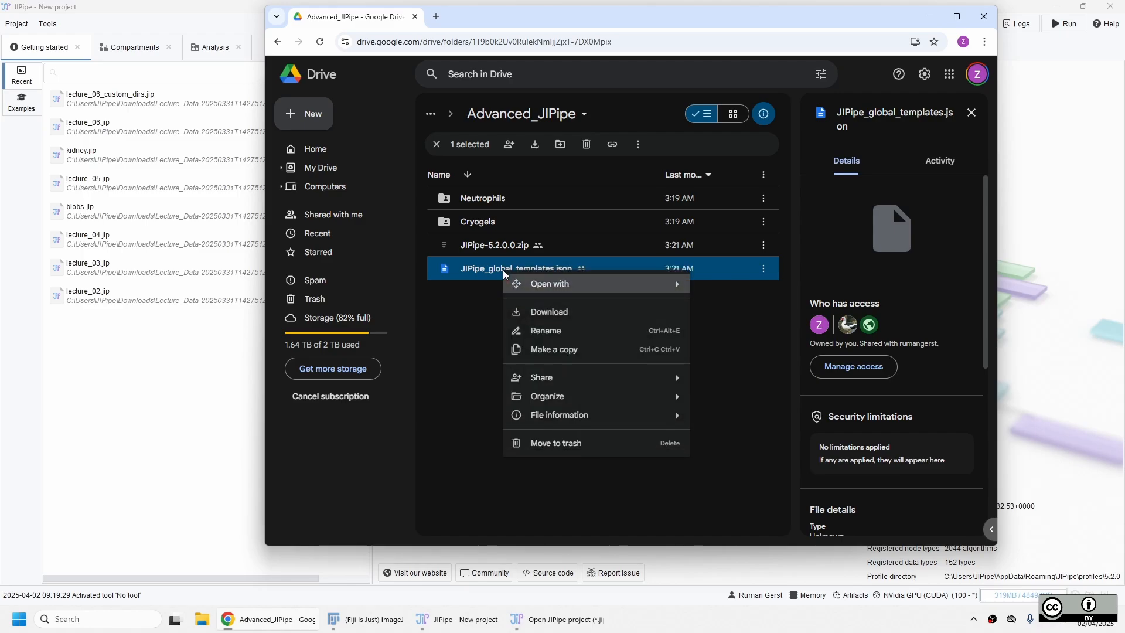
click(546, 317)
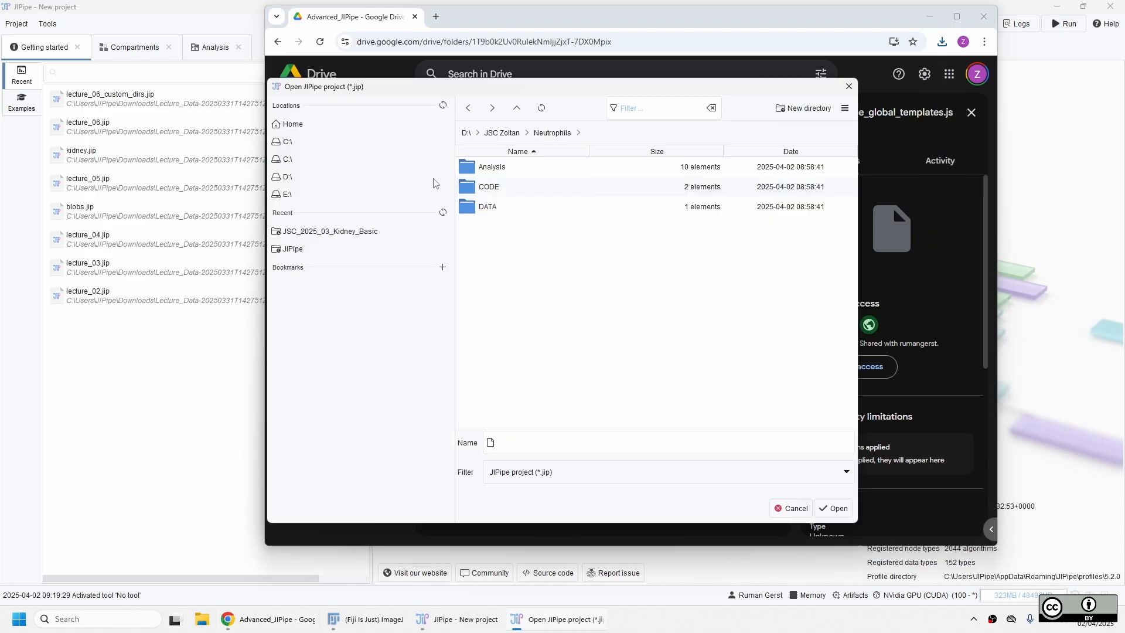
- In JIPipe, open the project CellTracking_01.jip from the Neutrophils CODE folder, replacing the project in this window
double_click(469, 188)
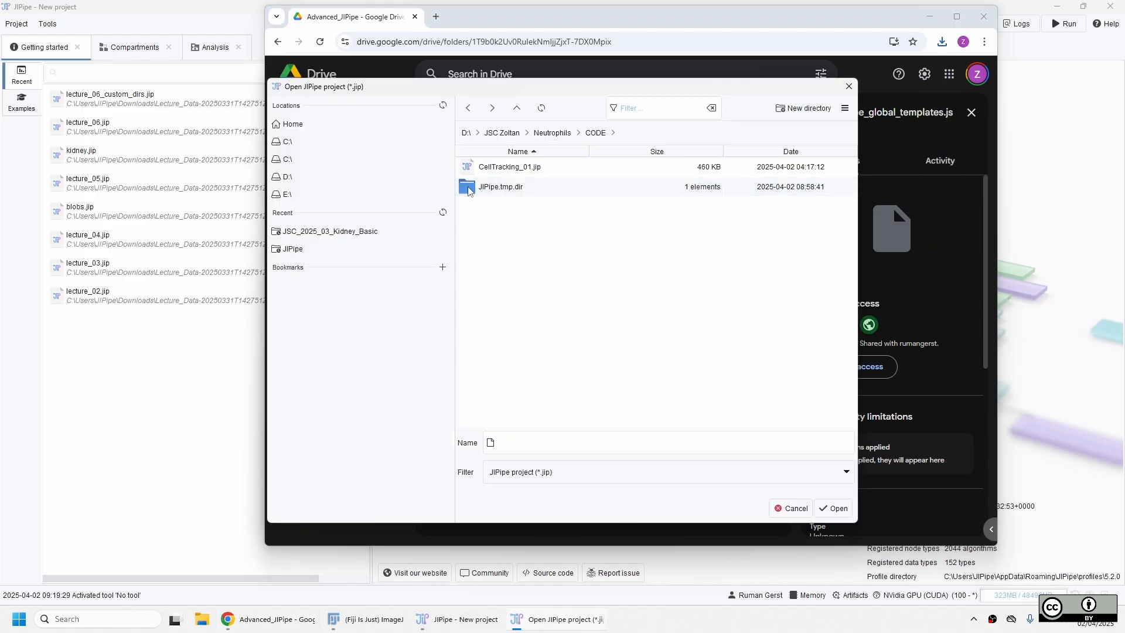
click(489, 171)
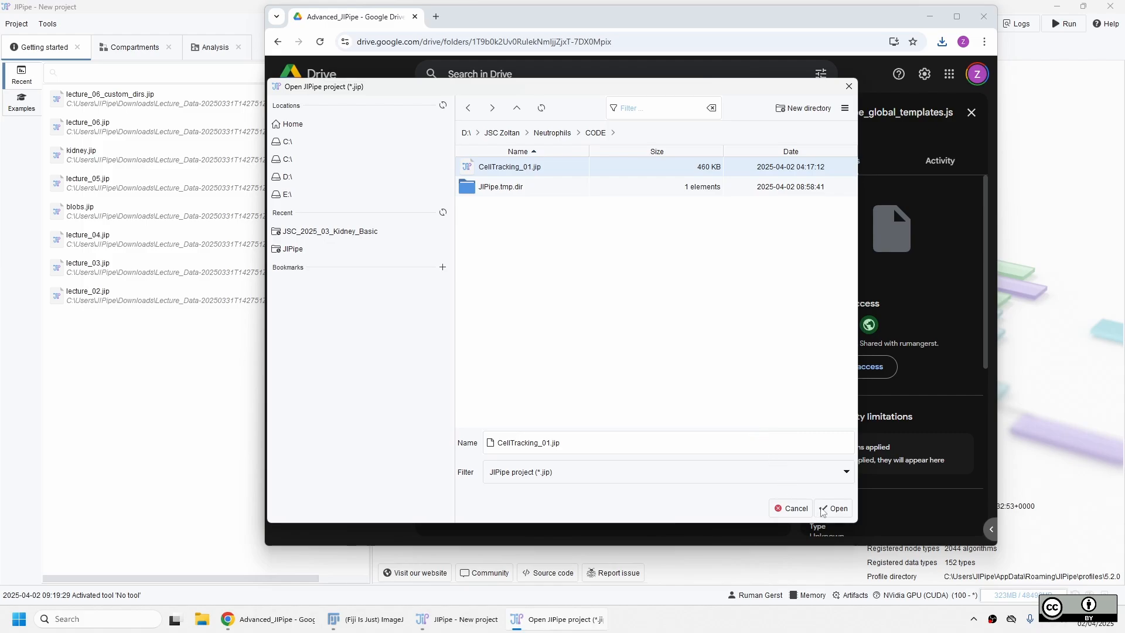
click(835, 508)
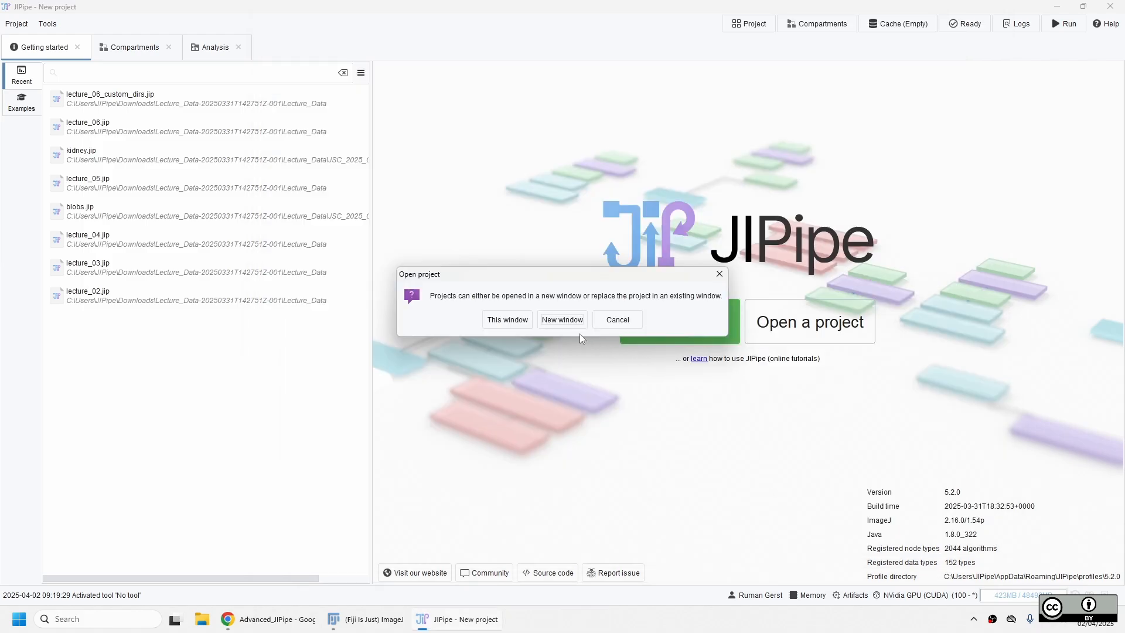
click(507, 320)
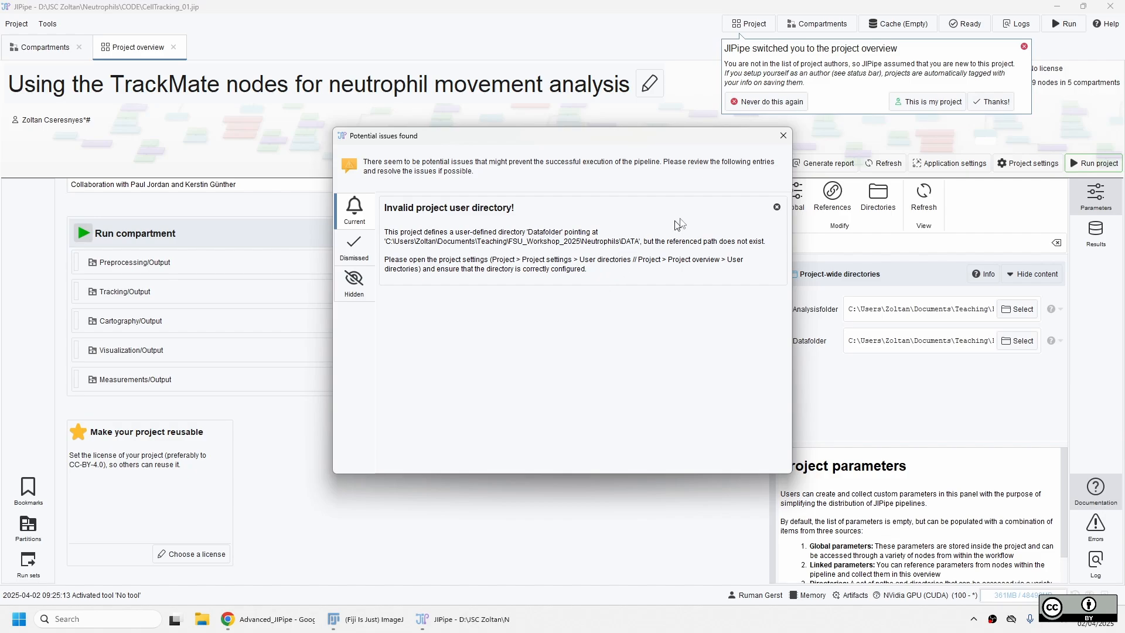
- Dismiss the potential issues report, claim the project as your own, and save it to update the author information
click(783, 136)
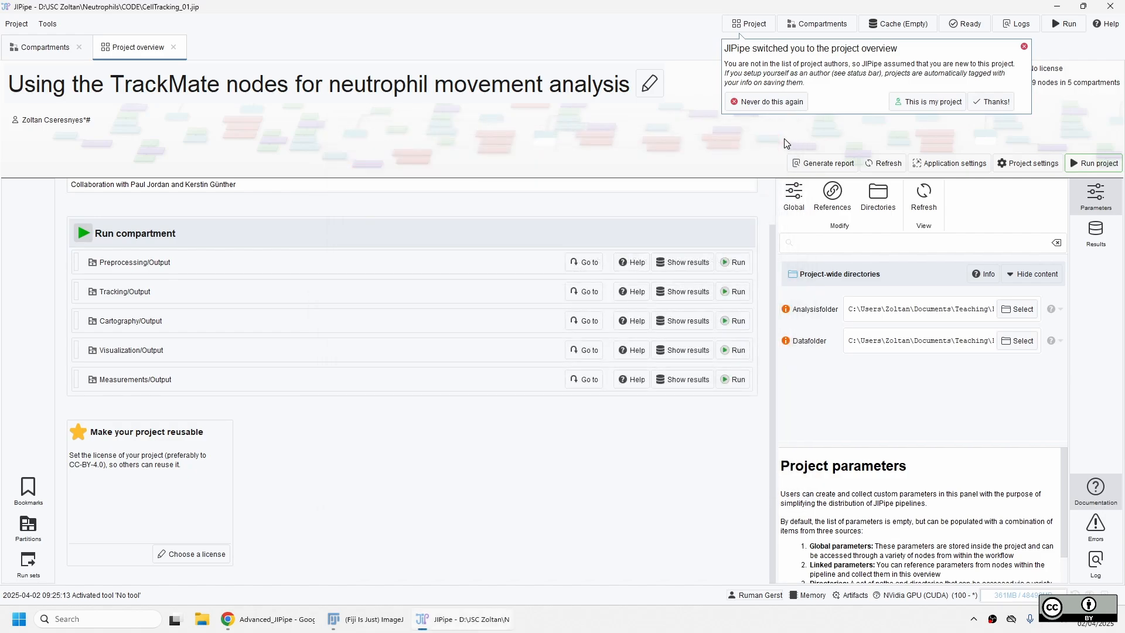
click(921, 103)
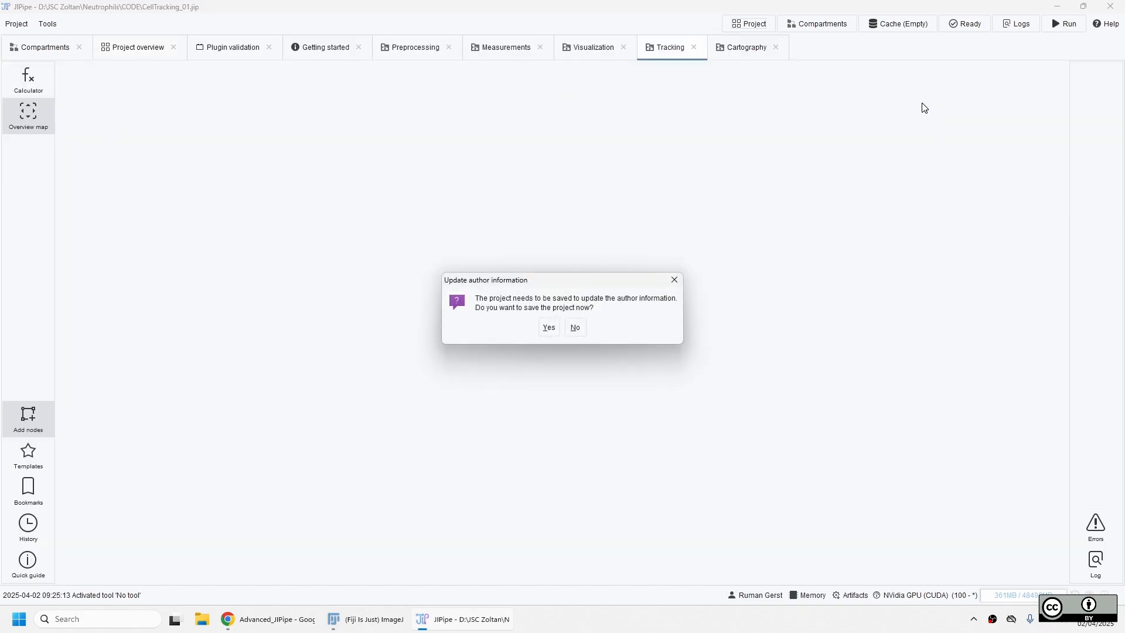
click(548, 328)
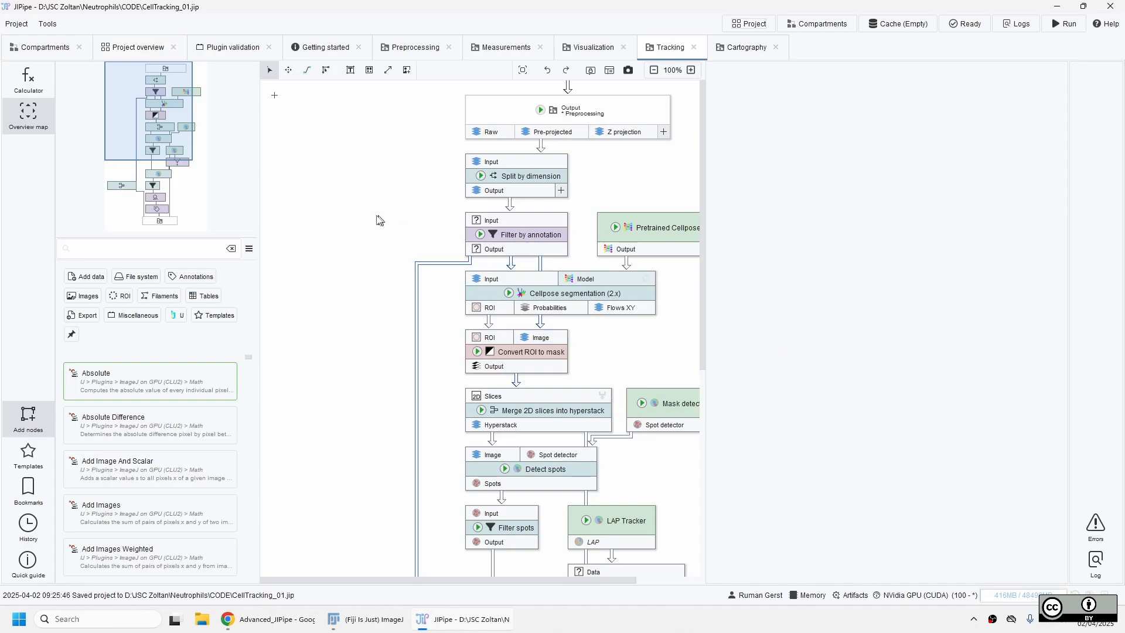
- In the project-wide directories settings, redirect the Analysisfolder path to the Analysis folder inside Neutrophils on drive D
click(140, 52)
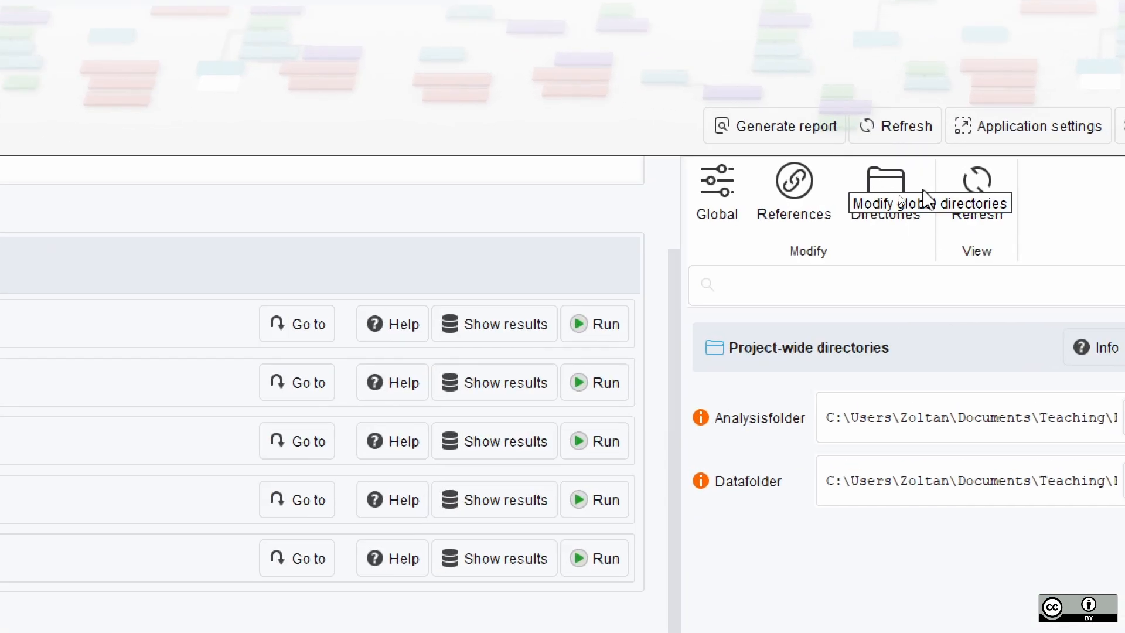
click(893, 185)
click(964, 240)
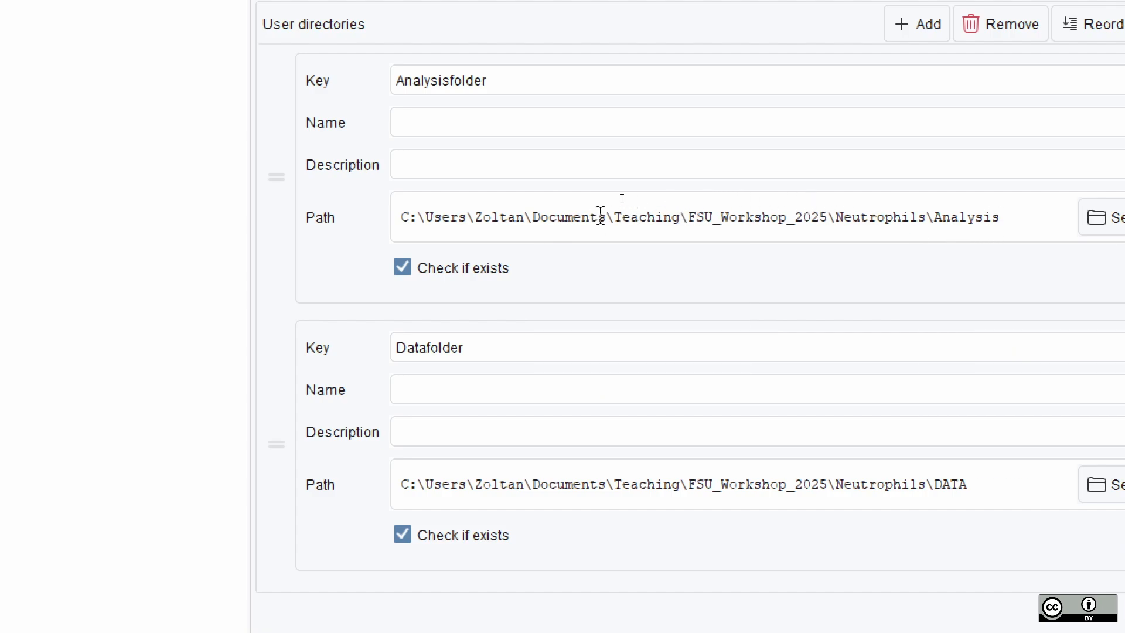
click(1099, 224)
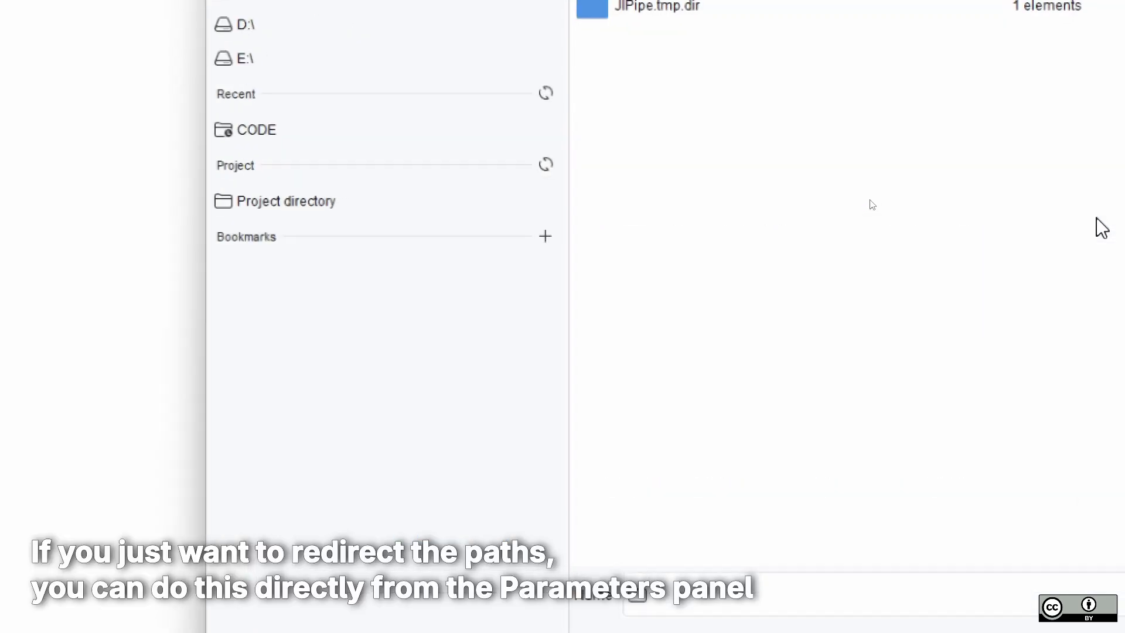
click(206, 25)
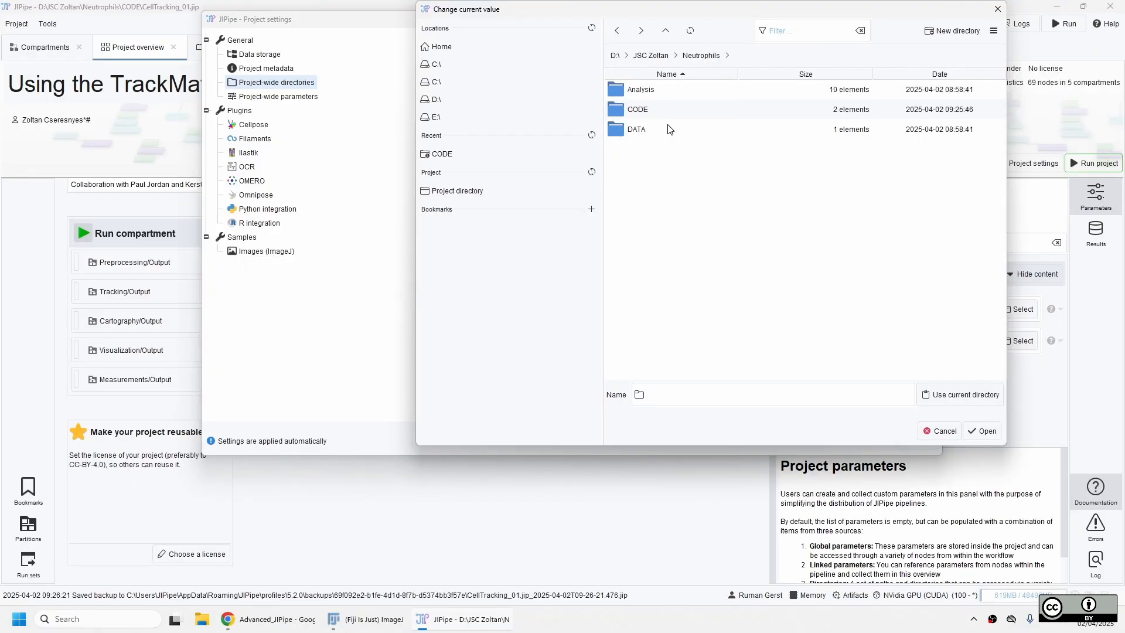
click(654, 94)
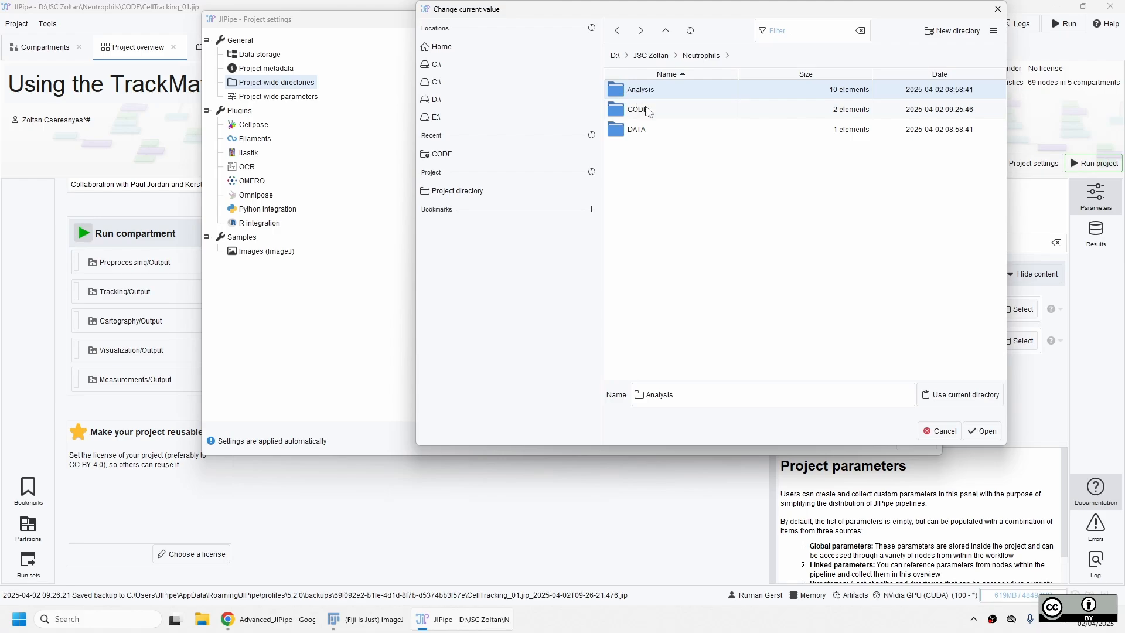
click(983, 431)
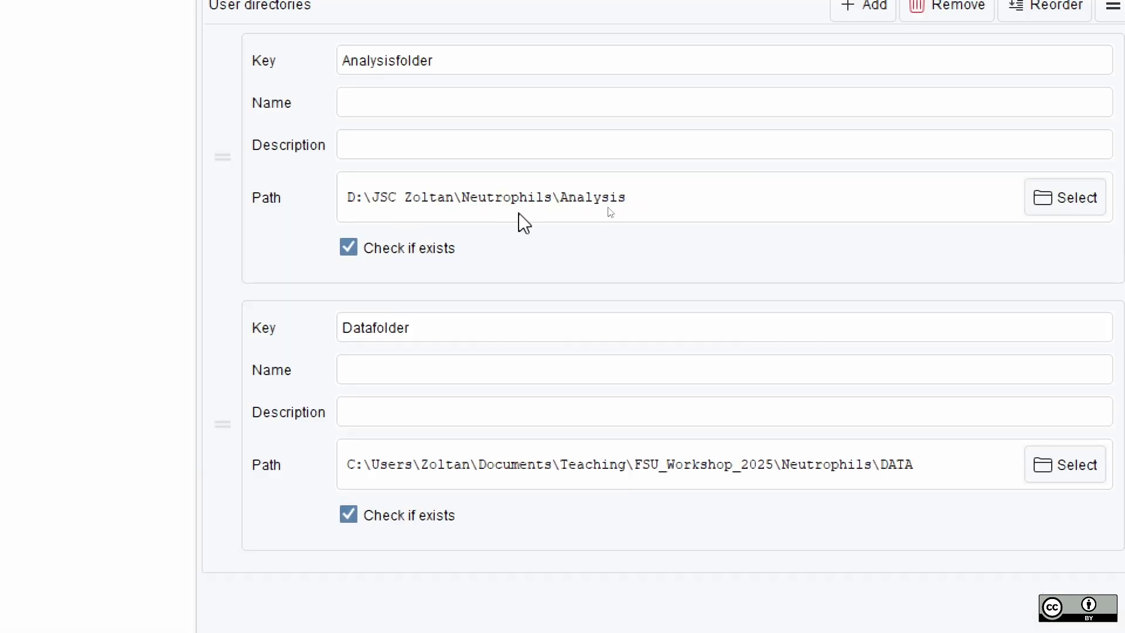
click(638, 205)
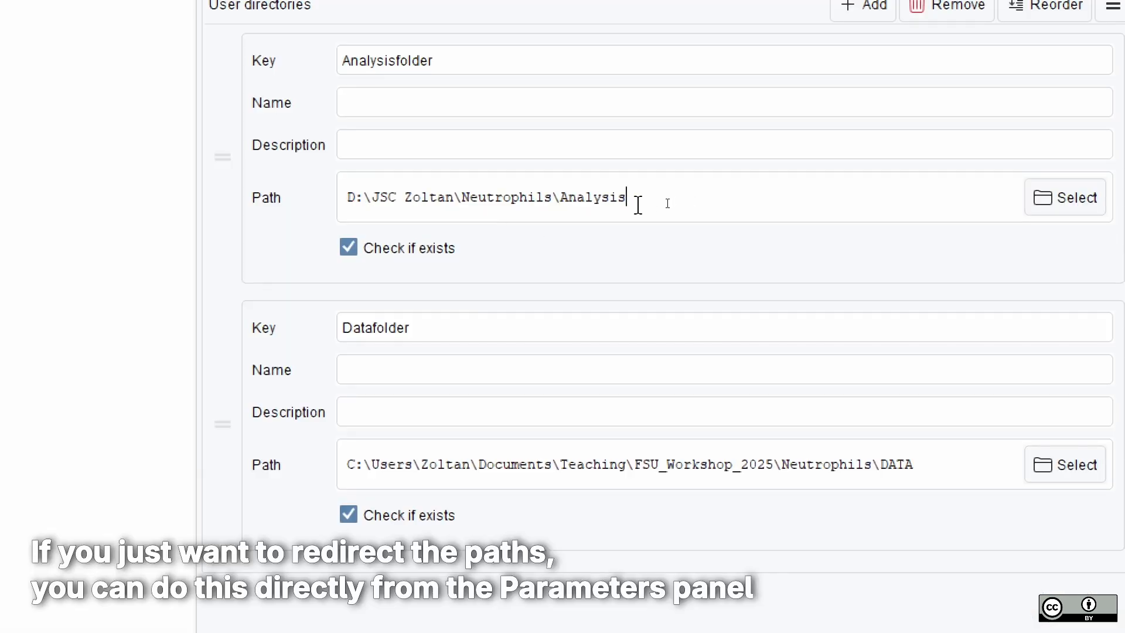
- Redirect the Datafolder path to the DATA folder inside Neutrophils on drive D, and close the project settings
click(1051, 472)
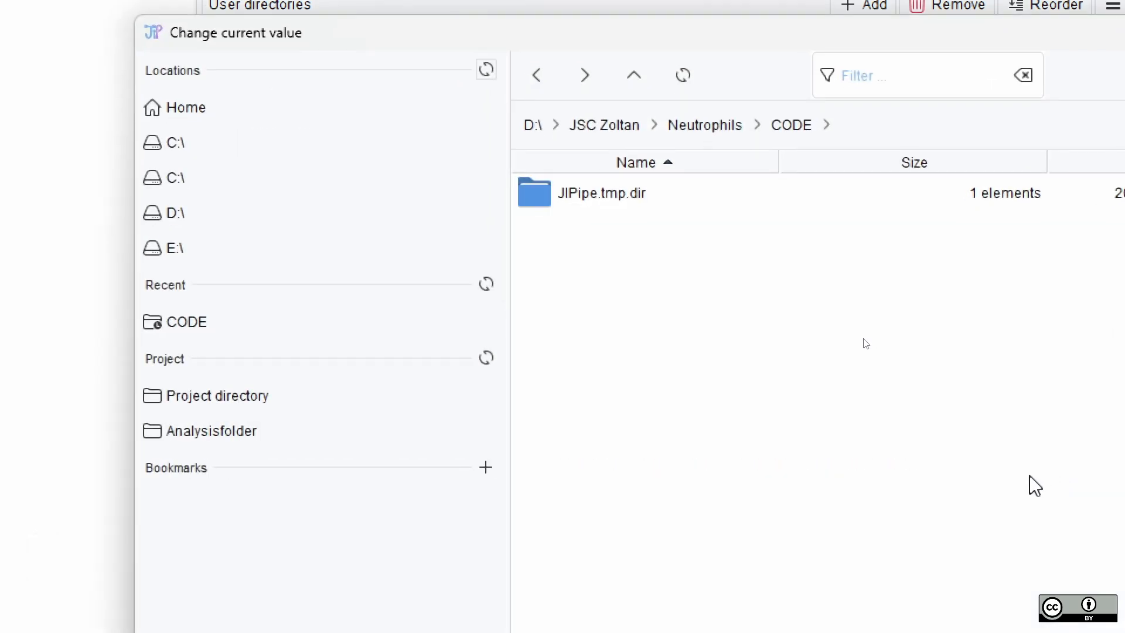
click(722, 129)
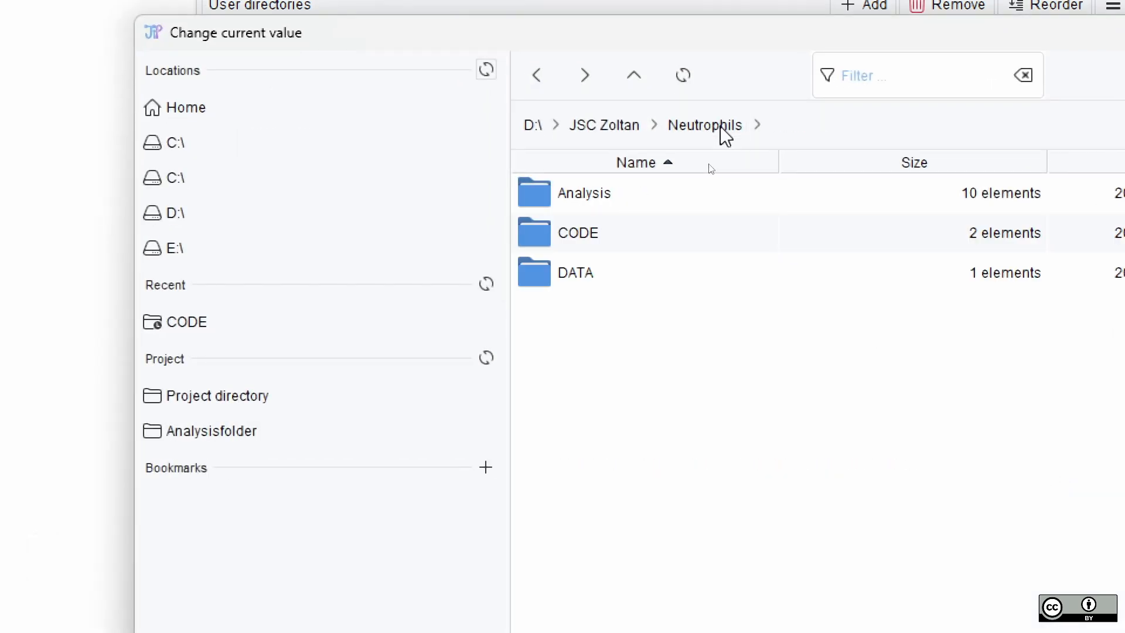
double_click(562, 275)
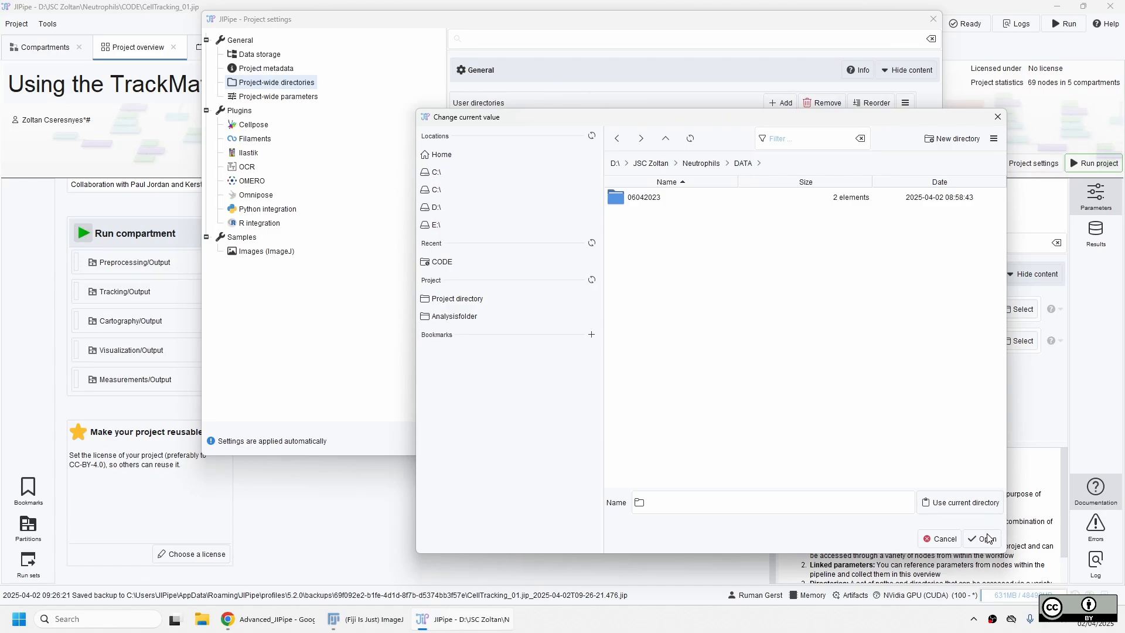
click(984, 537)
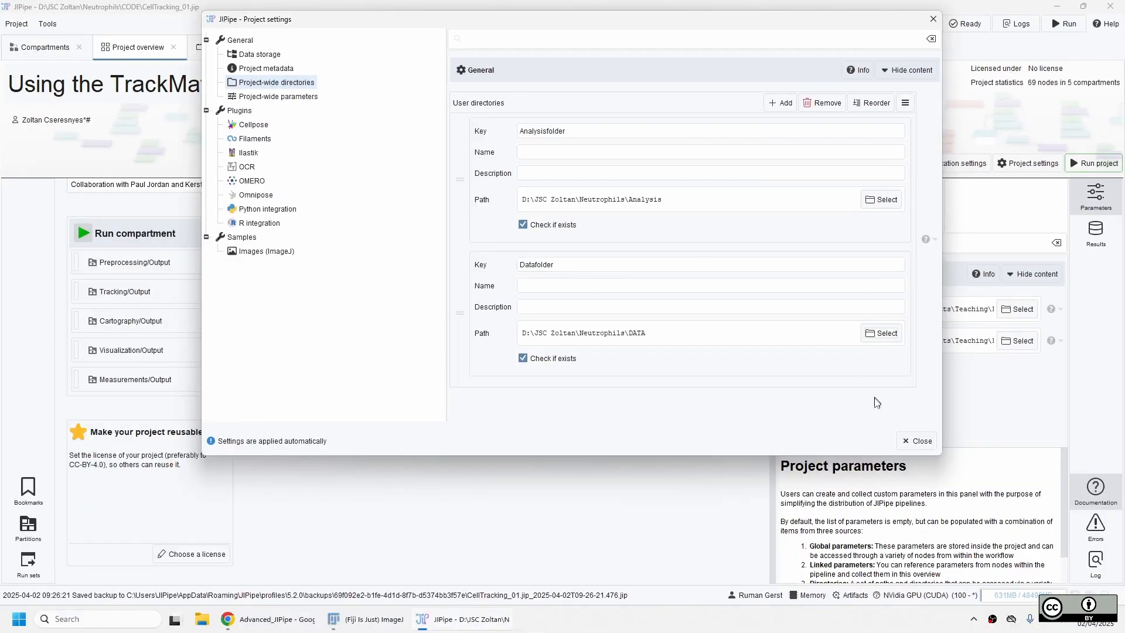
click(917, 441)
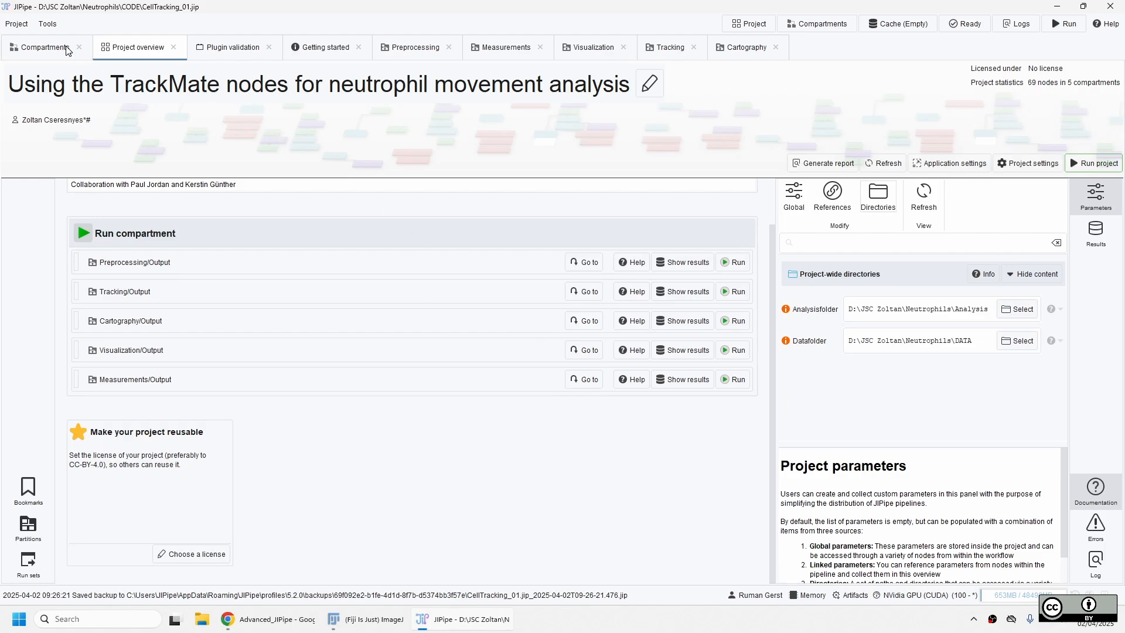
- Open the Preprocessing compartment from the project's compartment graph
click(41, 51)
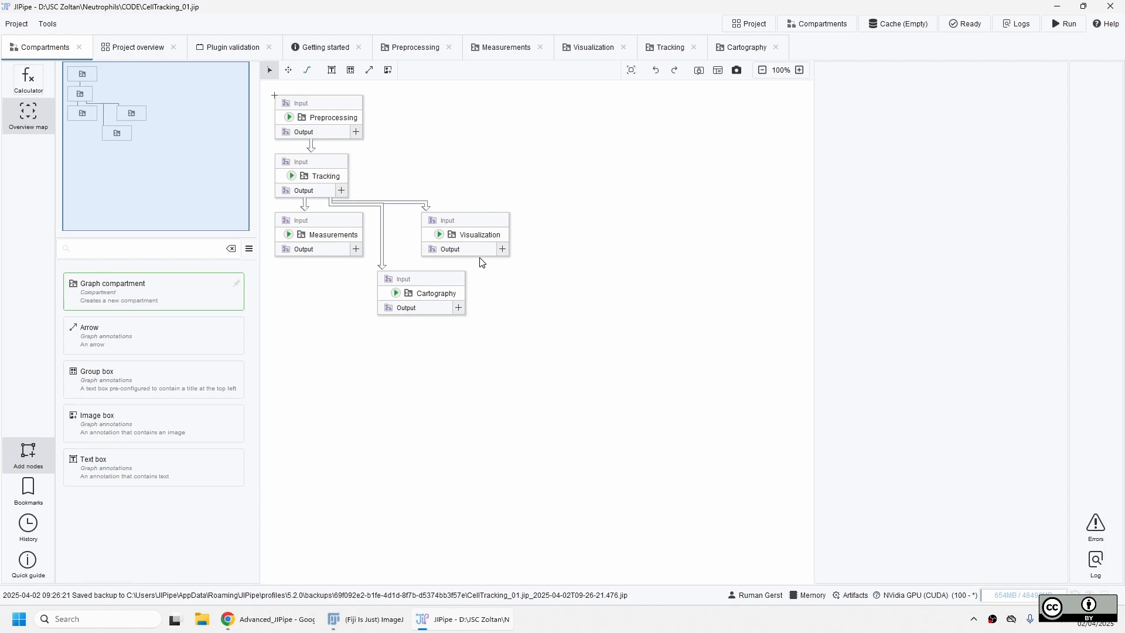
click(328, 123)
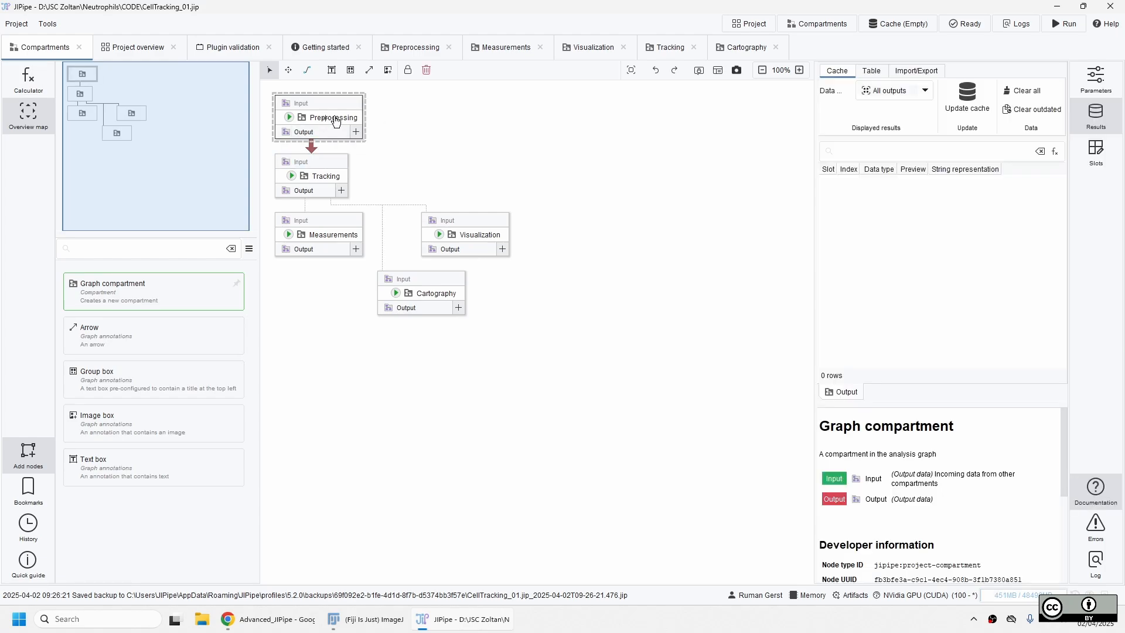
double_click(336, 121)
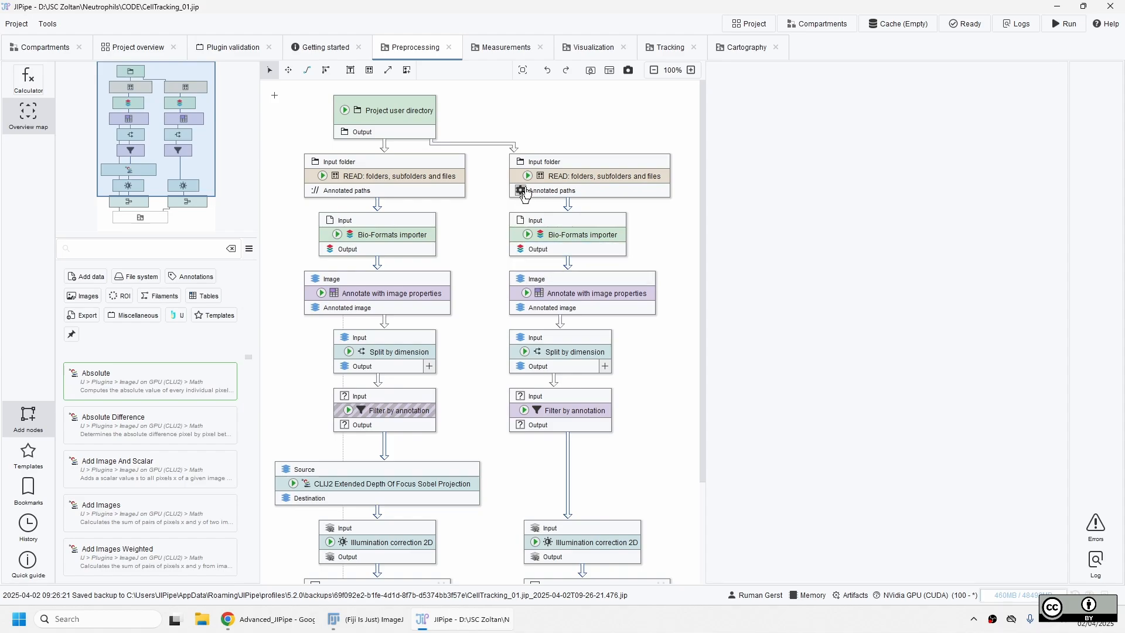
- Run the Project user directory node in Preprocessing and inspect the folder path it outputs
click(386, 130)
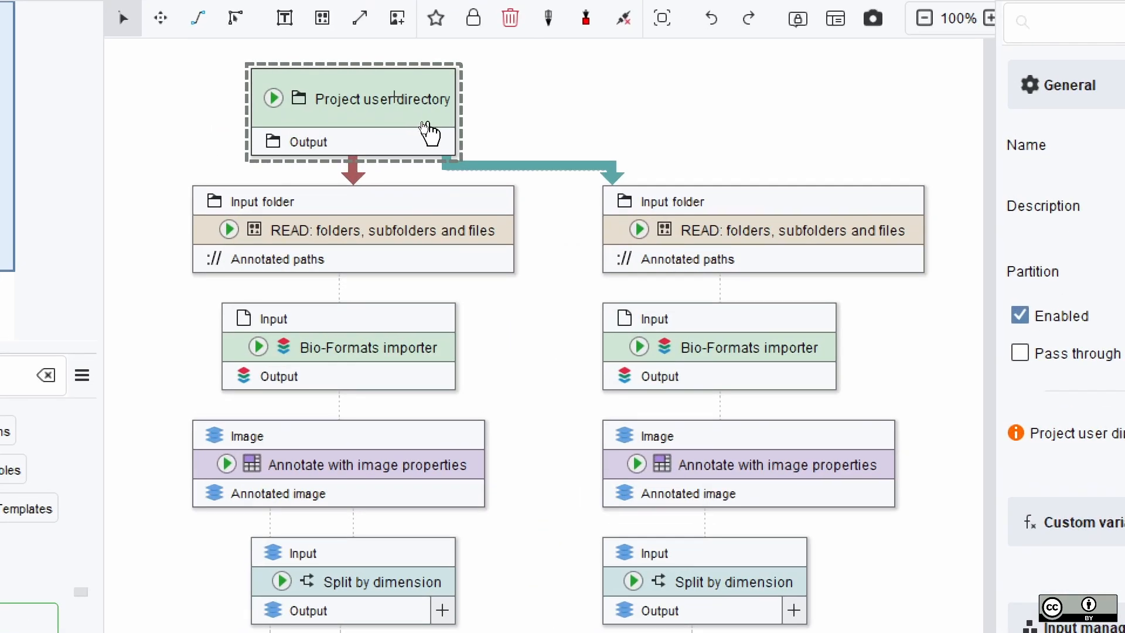
click(273, 98)
click(328, 124)
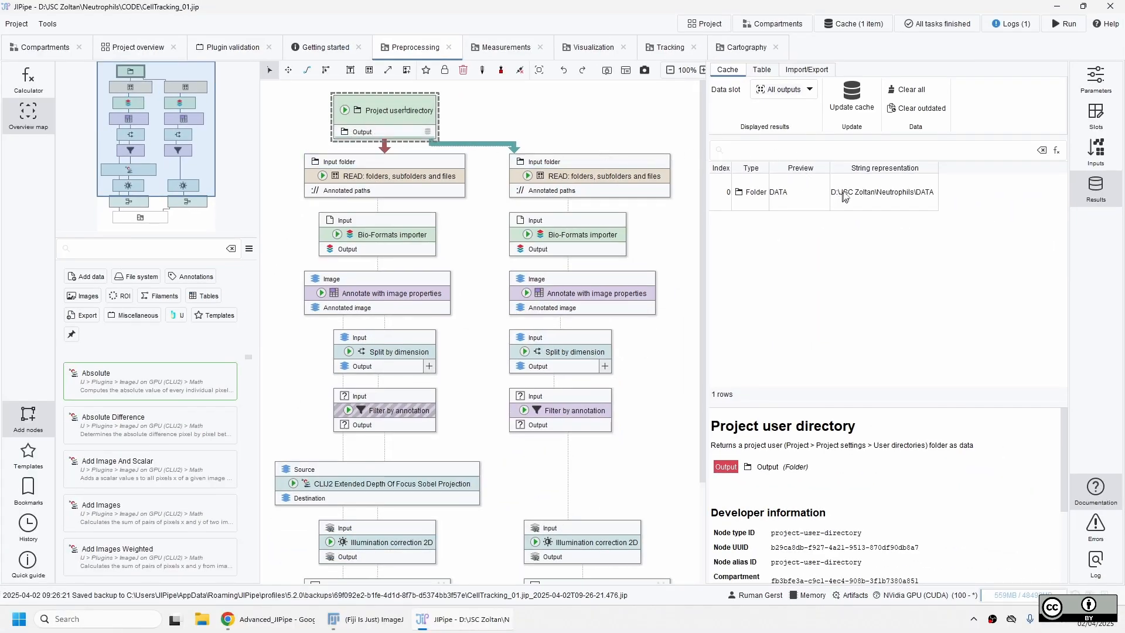
click(847, 196)
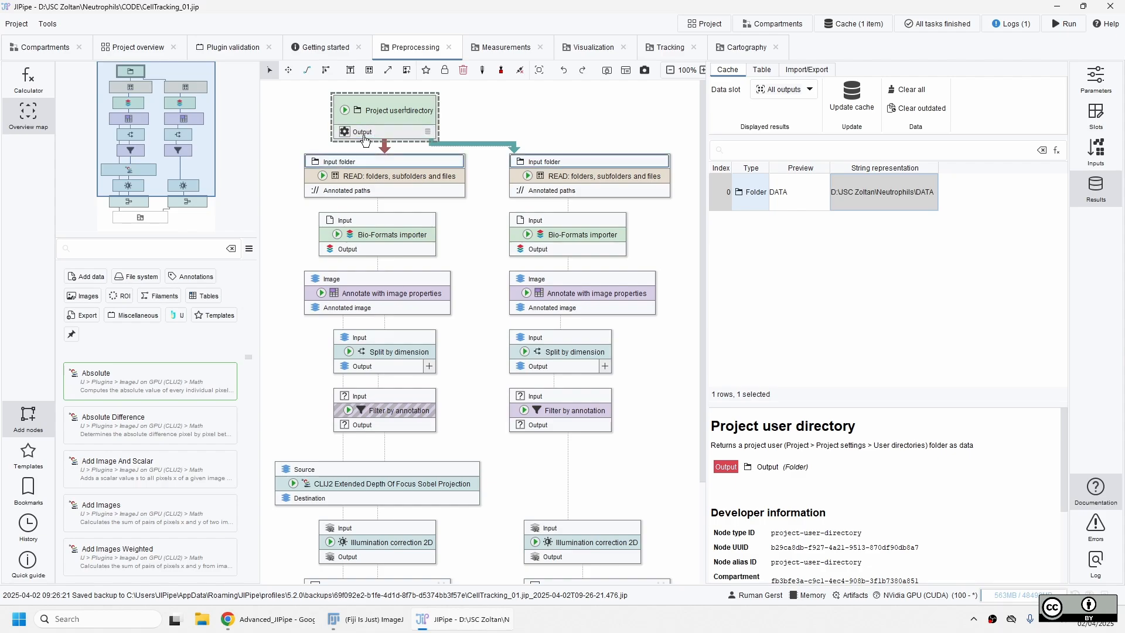
- Import the node templates from JIPipe_global_templates.json in the JSC Zoltan folder and store them globally
click(412, 175)
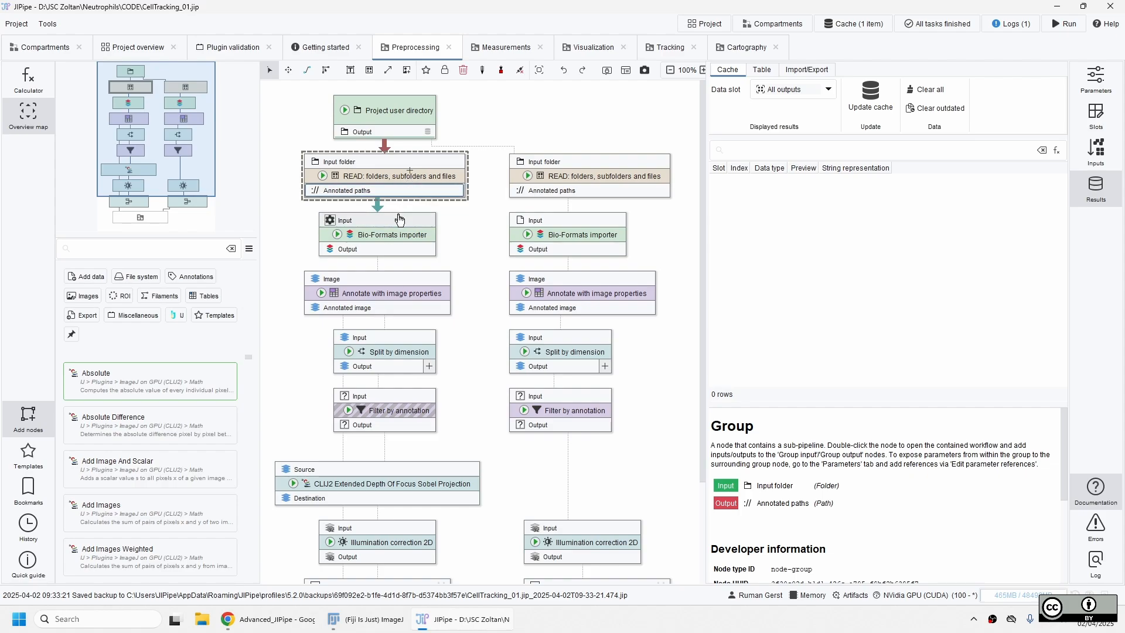
click(29, 462)
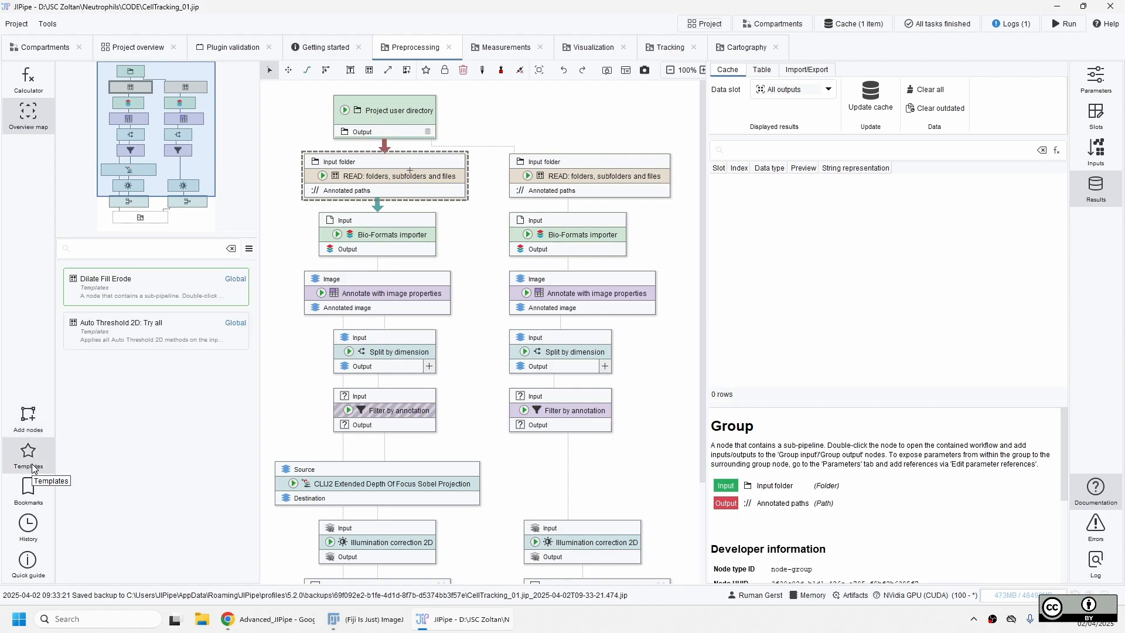
right_click(82, 457)
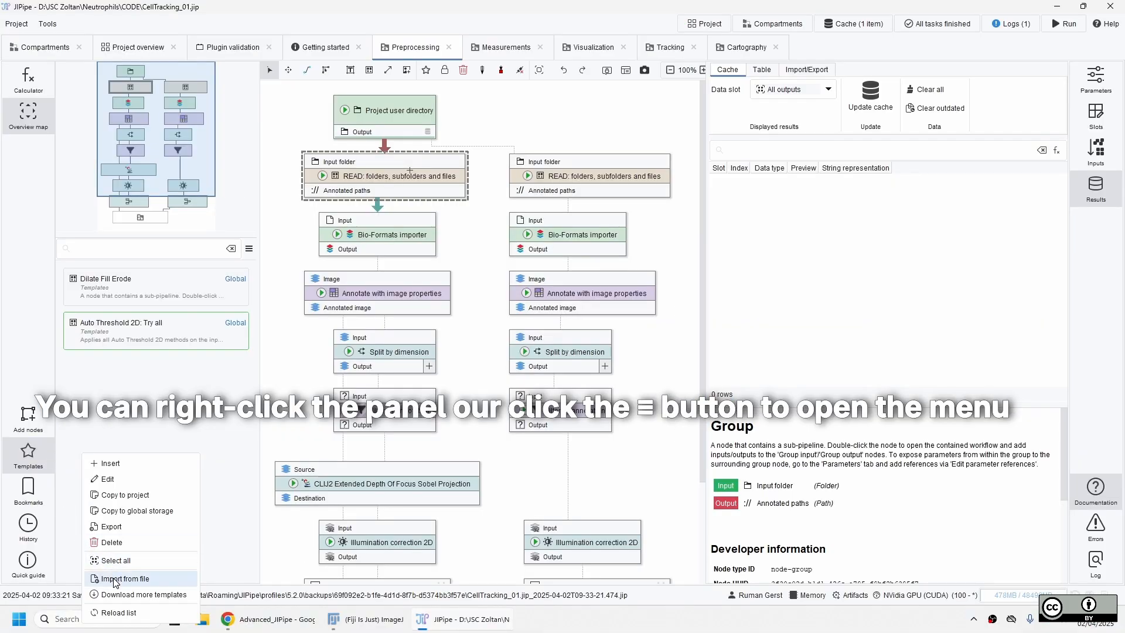
click(117, 581)
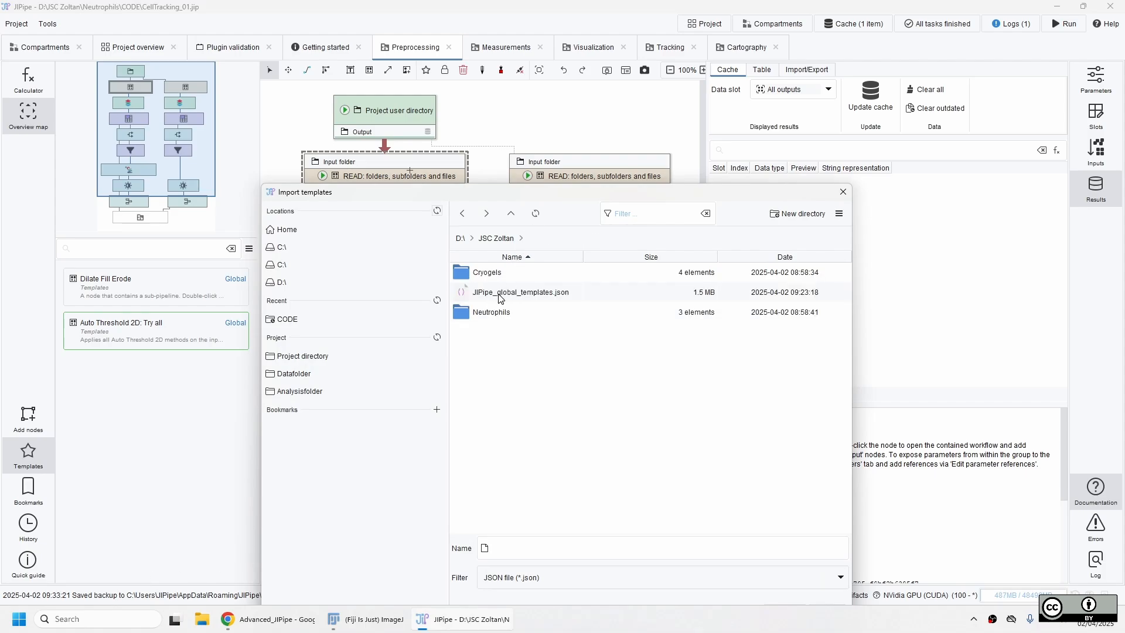
click(499, 296)
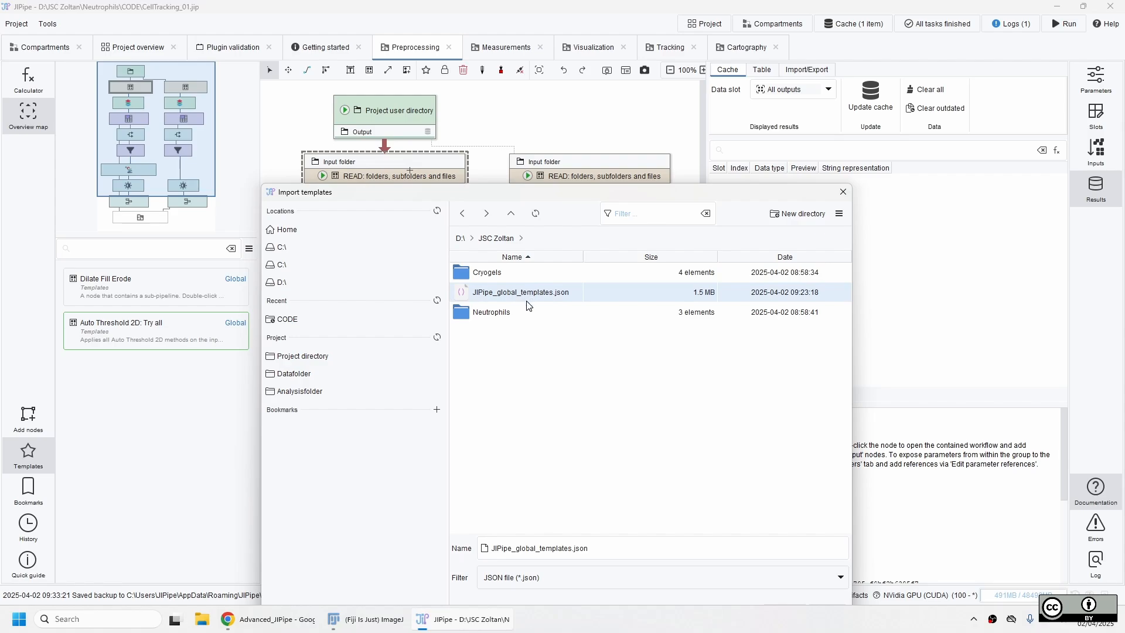
click(825, 542)
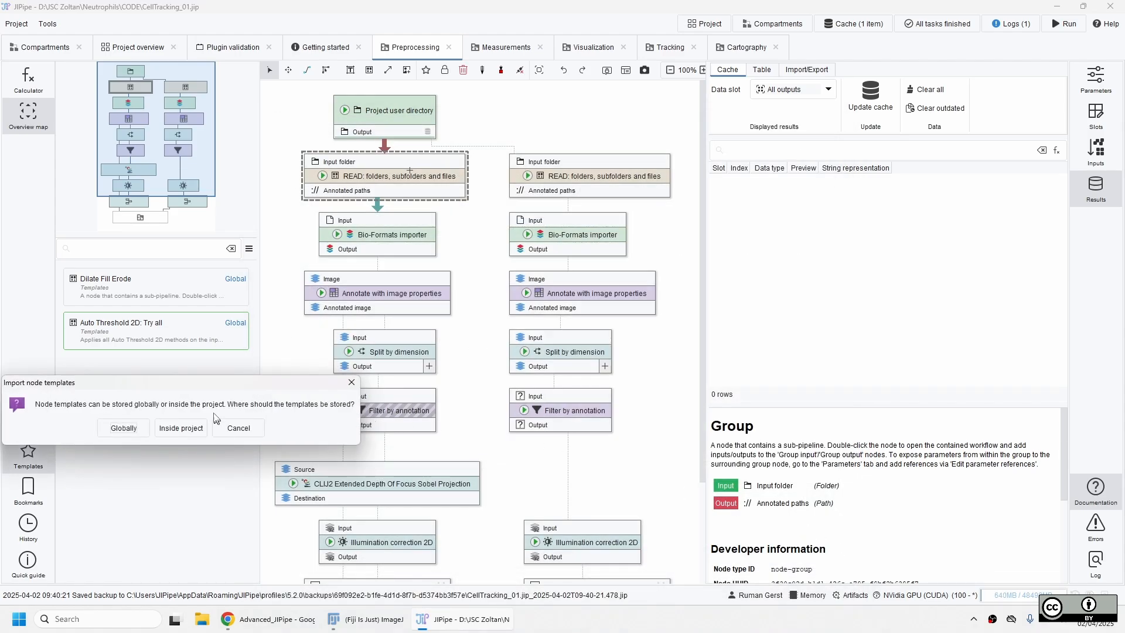
drag(213, 391, 347, 350)
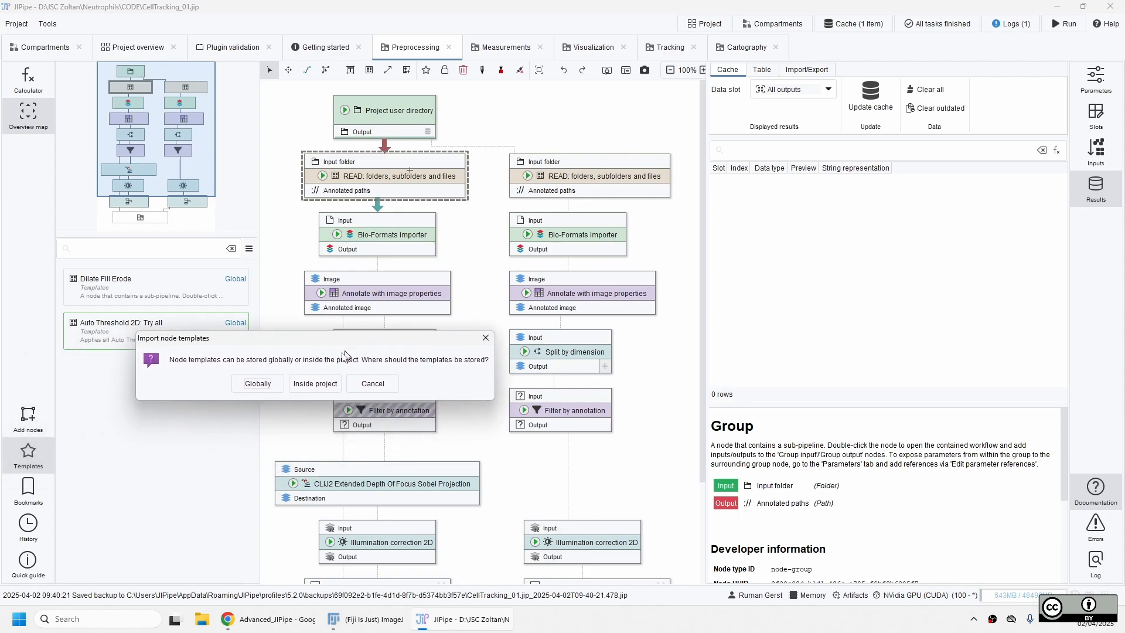
click(259, 387)
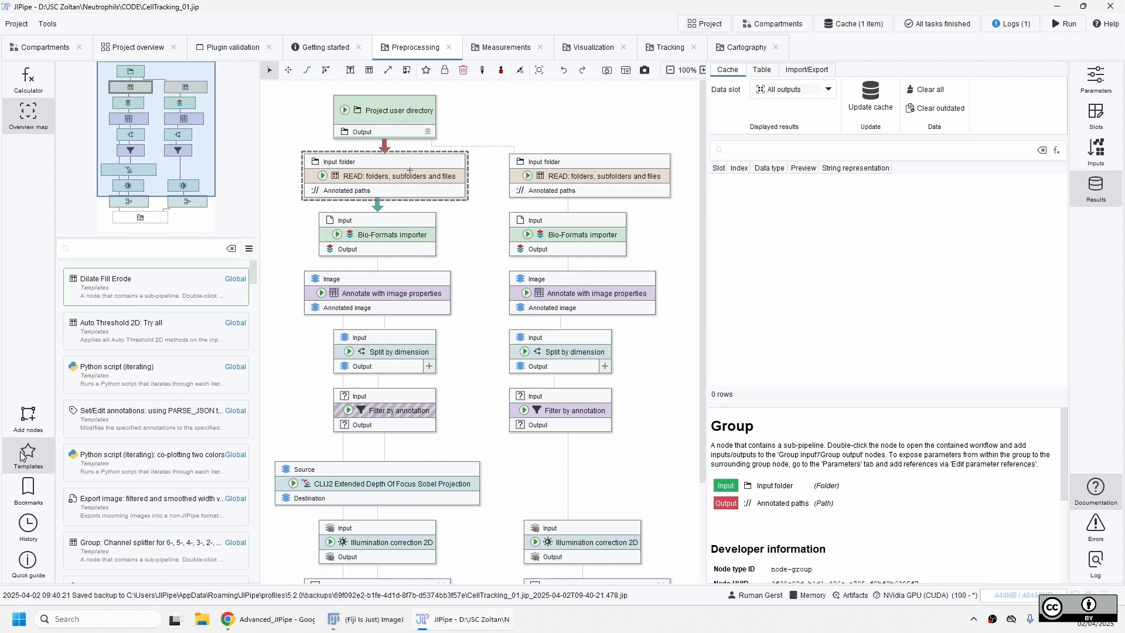
- Look through the list of imported global node templates
scroll(151, 332, down, 3)
scroll(151, 332, down, 8)
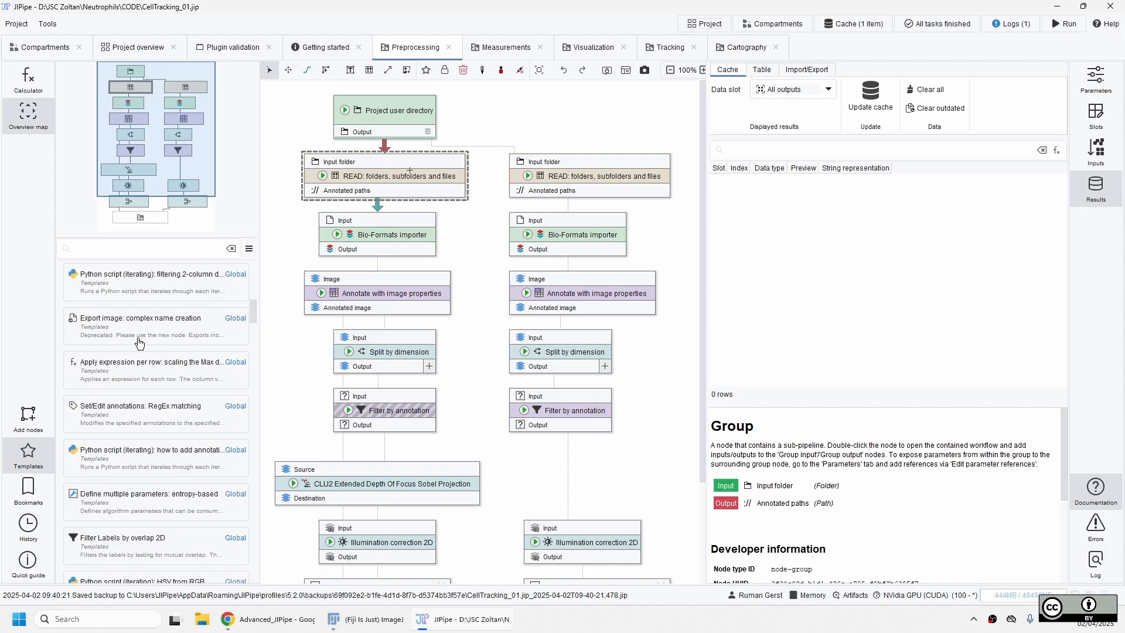
scroll(138, 347, down, 10)
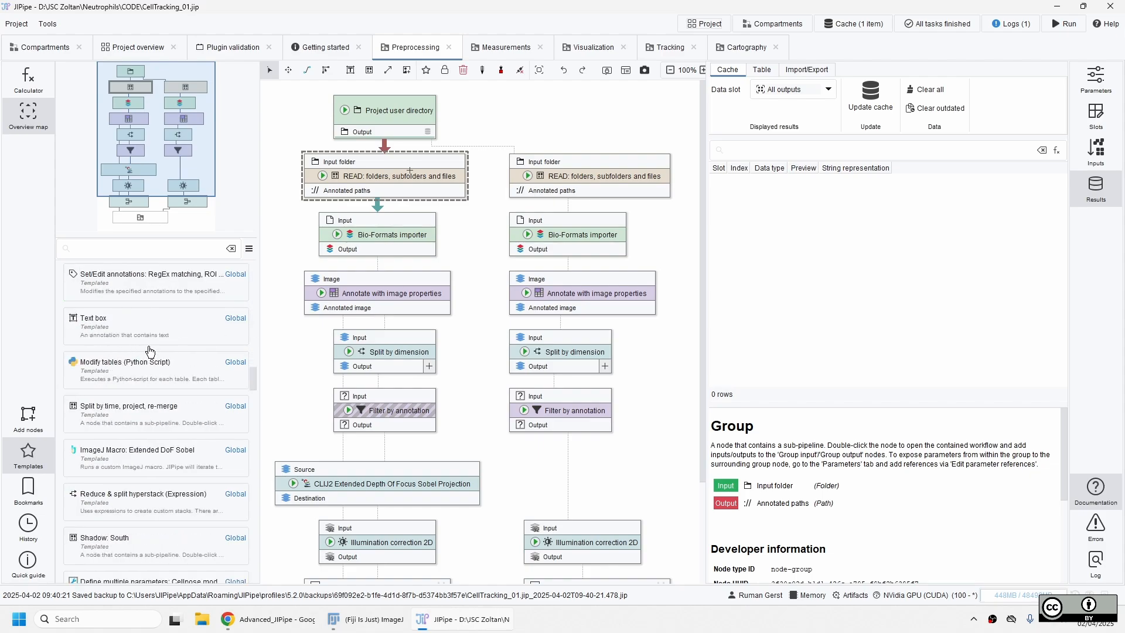
scroll(150, 351, down, 10)
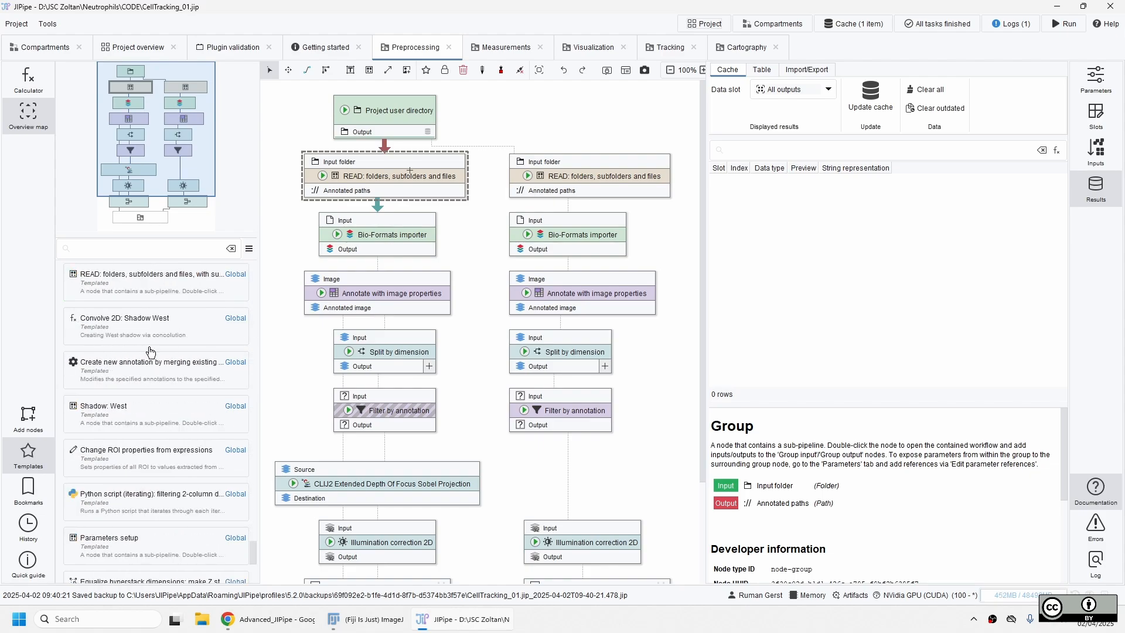
scroll(151, 350, up, 3)
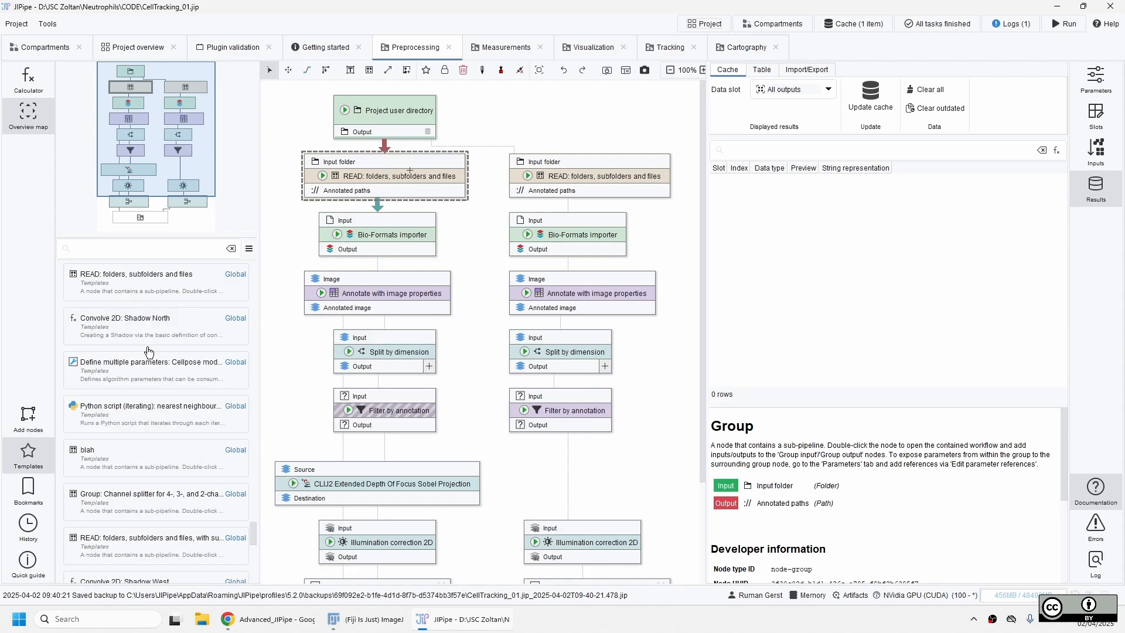
scroll(150, 351, up, 3)
scroll(150, 351, up, 5)
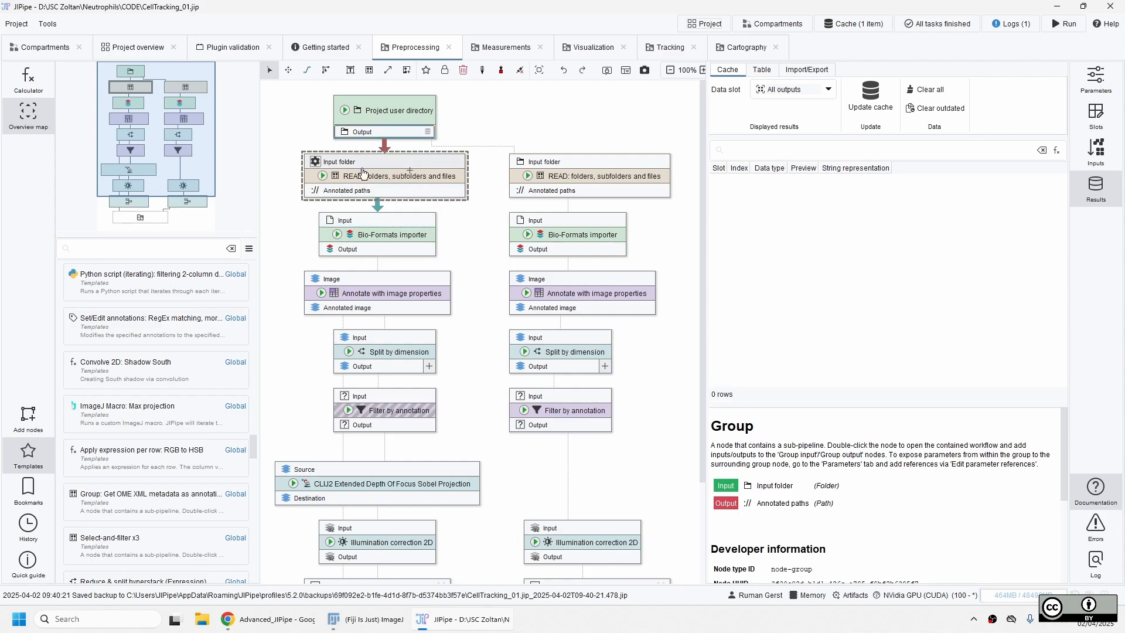
- Open the first READ: folders, subfolders and files group and inspect the generated annotation of its first Add path to annotations node
double_click(410, 176)
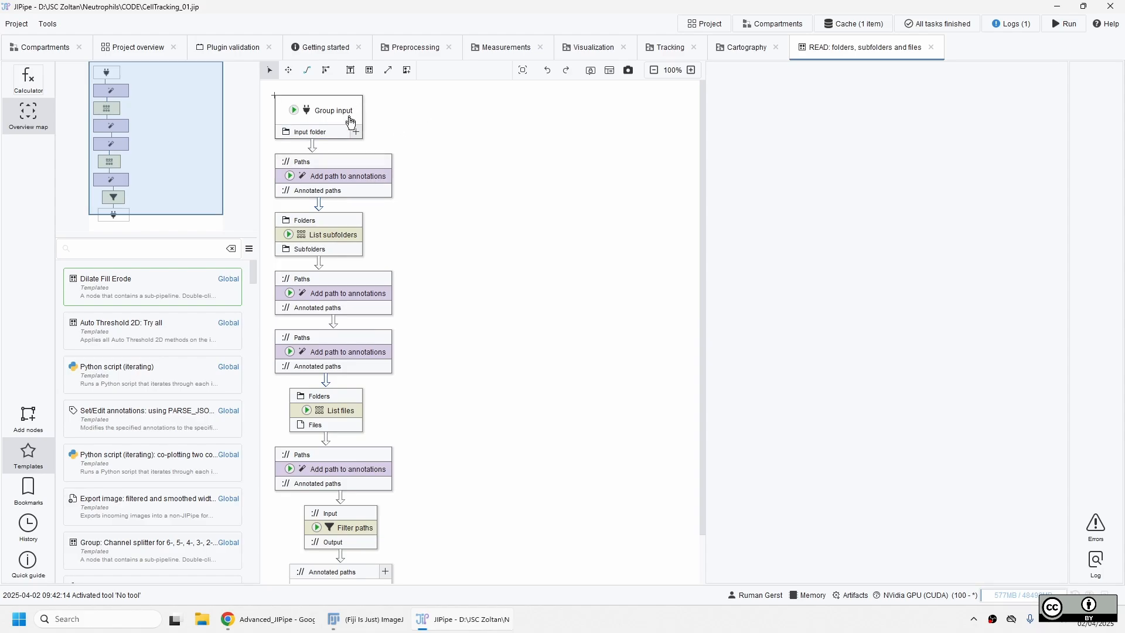
click(368, 183)
click(1097, 82)
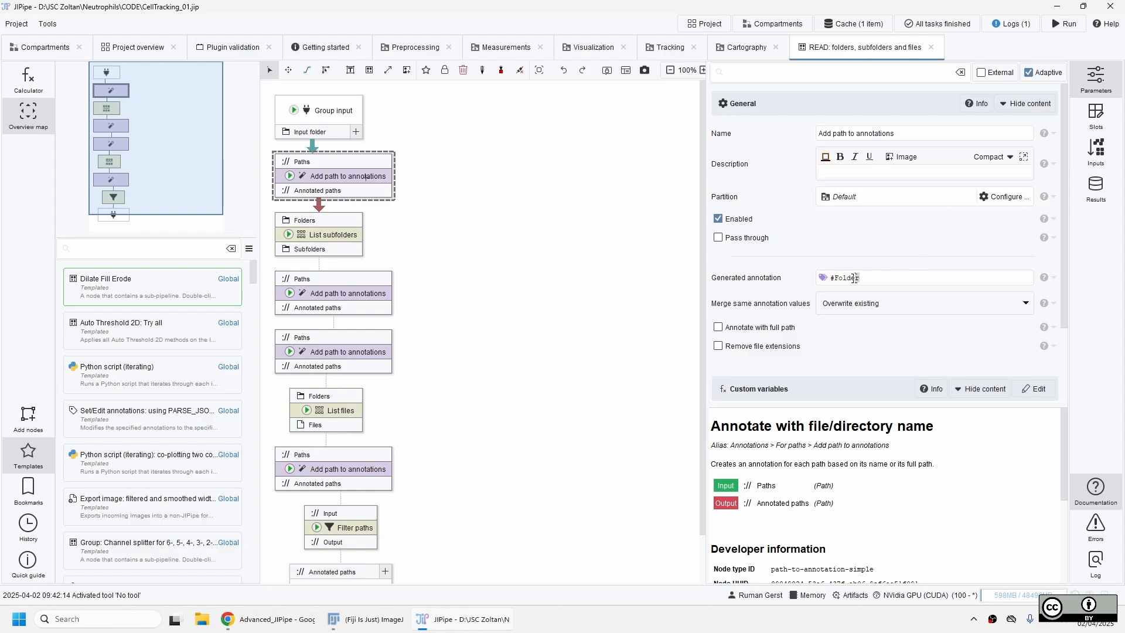
drag(858, 278, 830, 278)
- Inspect the parameters of the List subfolders node and the two Add path to annotations nodes that follow it
click(344, 236)
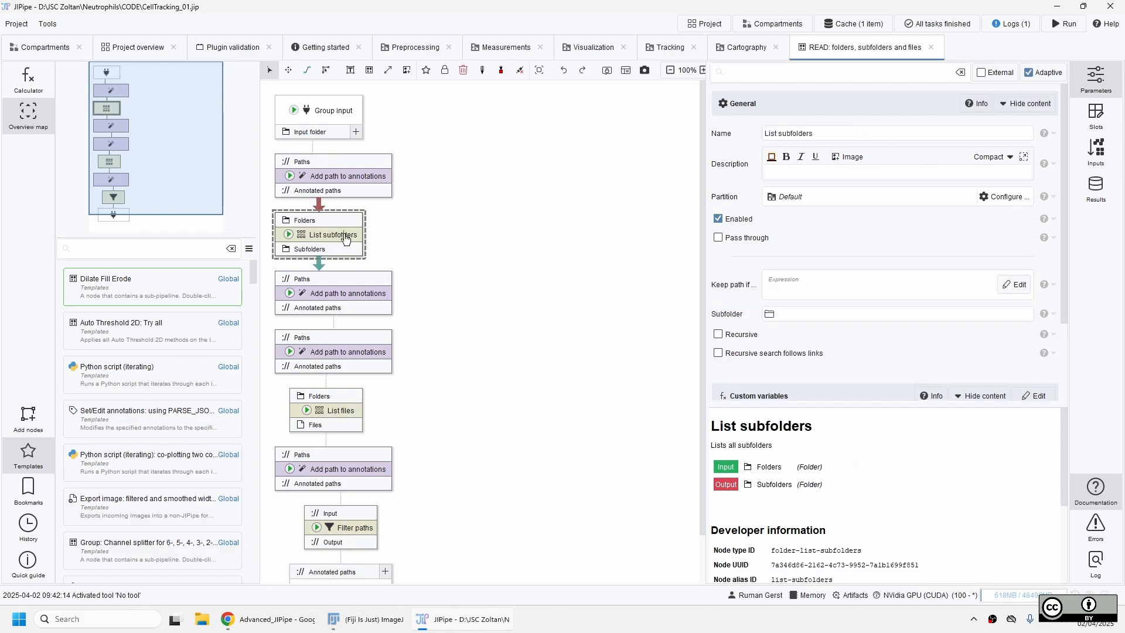
click(361, 296)
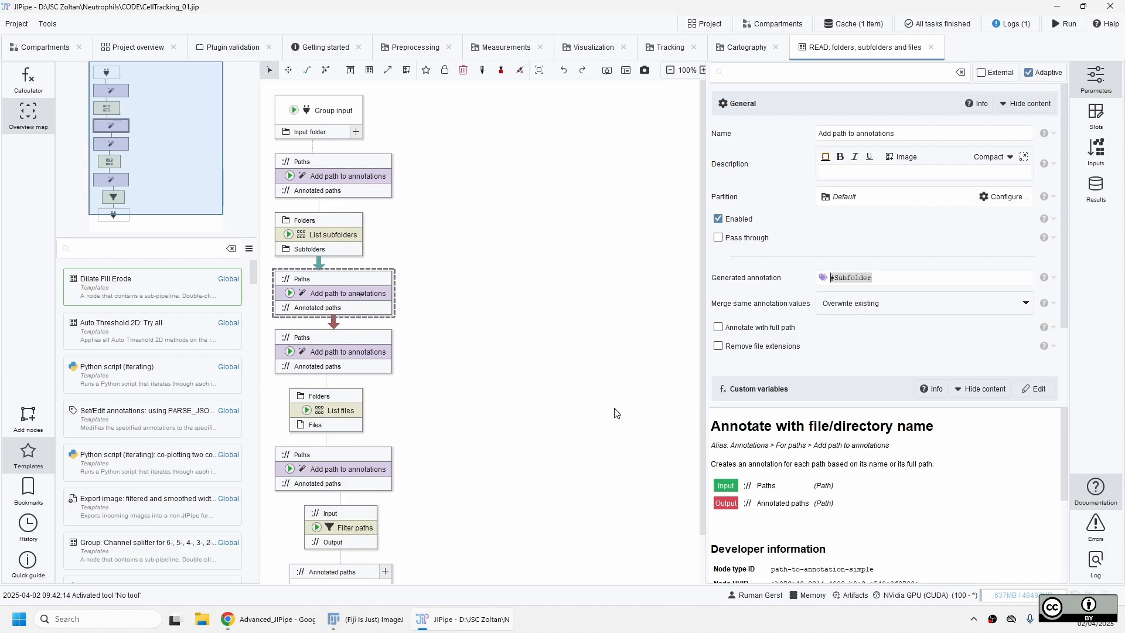
click(360, 355)
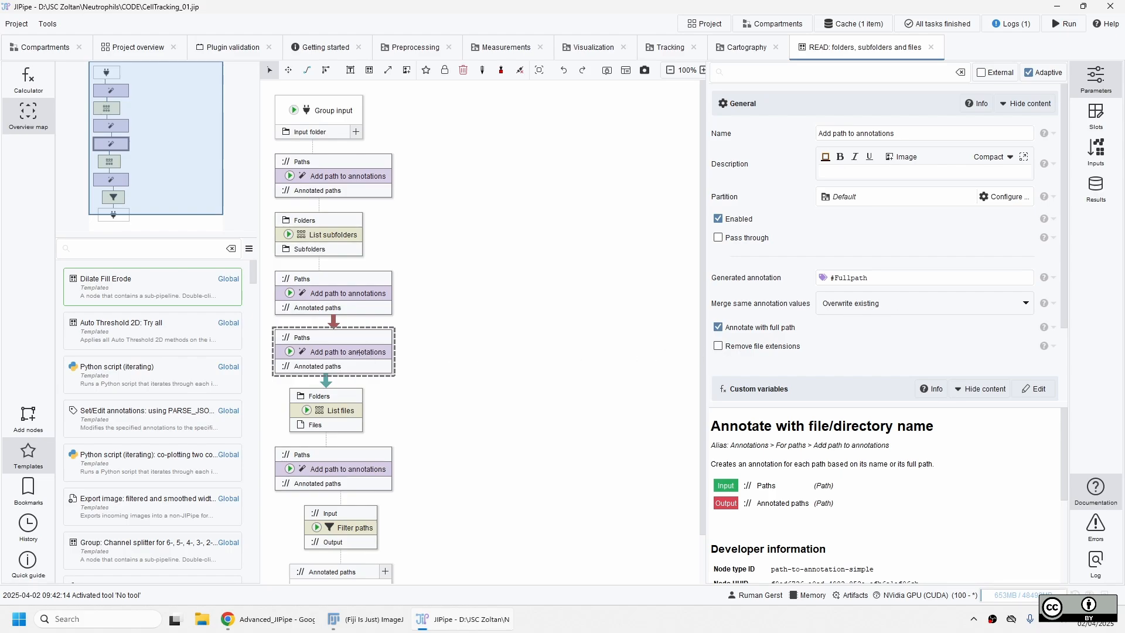
key(ctrl+a)
- Inspect the parameters of the List files node and the generated annotation of the Add path to annotations node below it
click(350, 415)
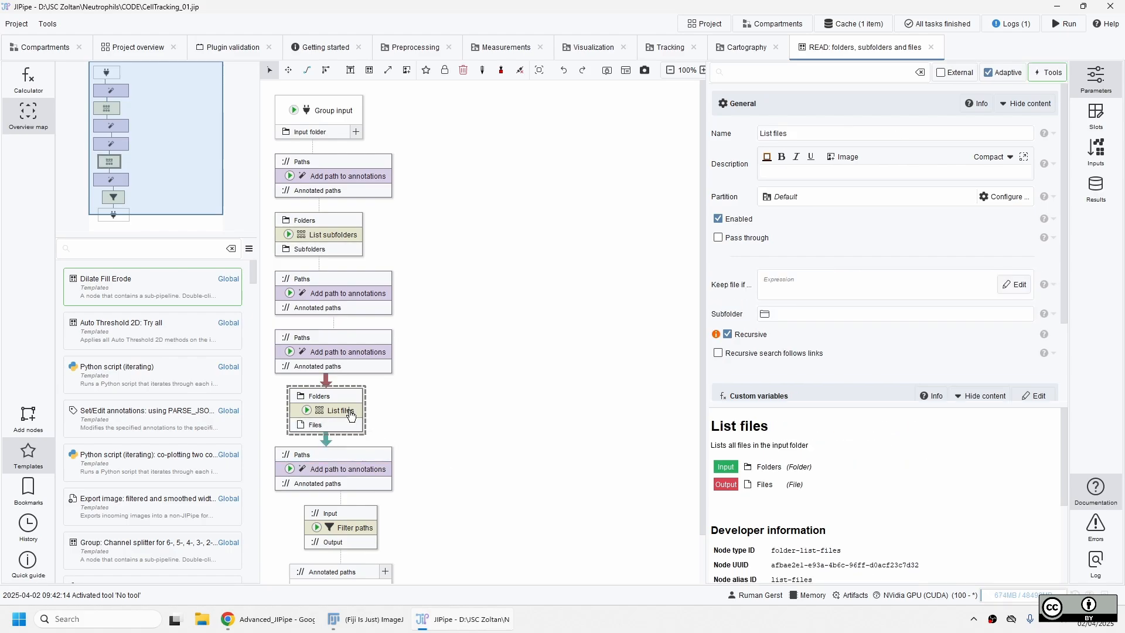
click(771, 299)
click(377, 472)
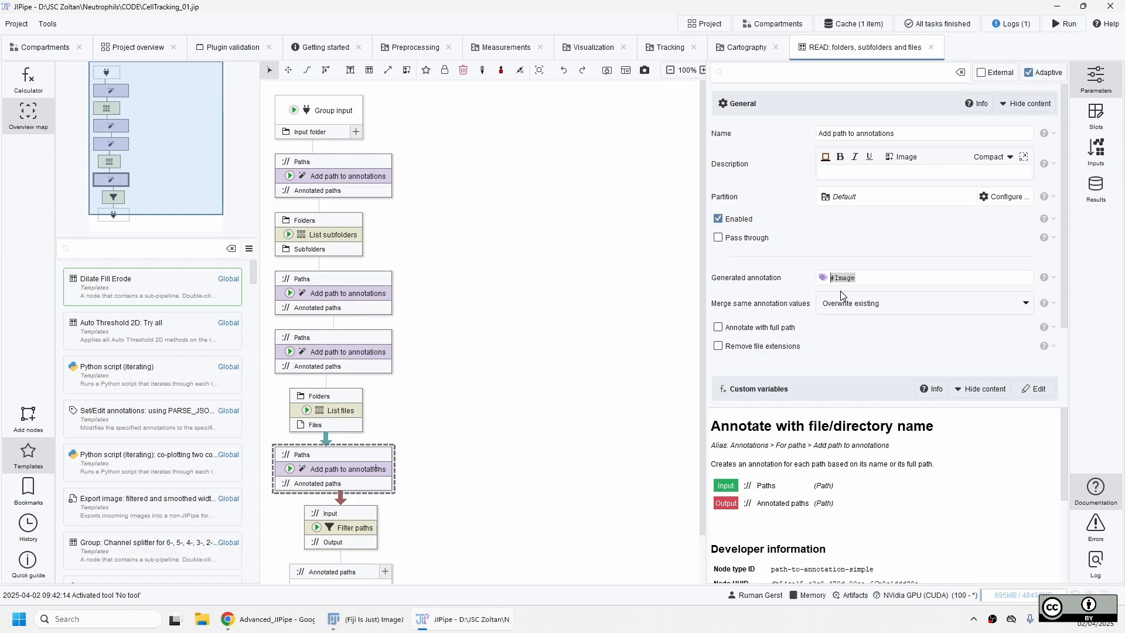
- Select the Filter paths node's keep-path expression and, in its text editor copy, examine the ".czi" IN #Image condition
click(354, 534)
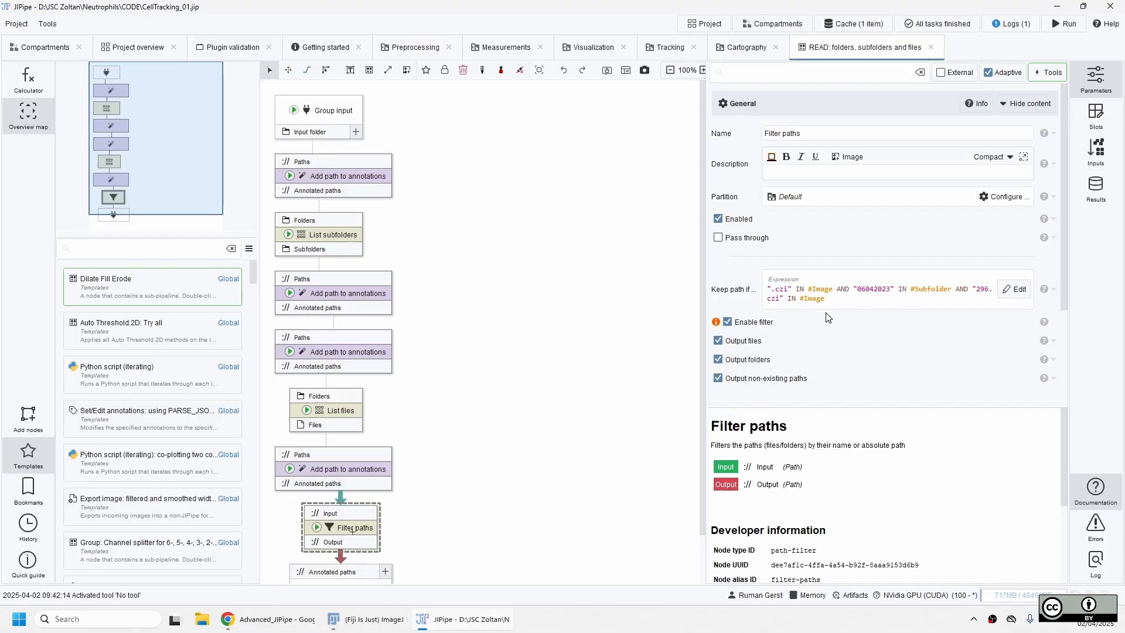
key(ctrl+a)
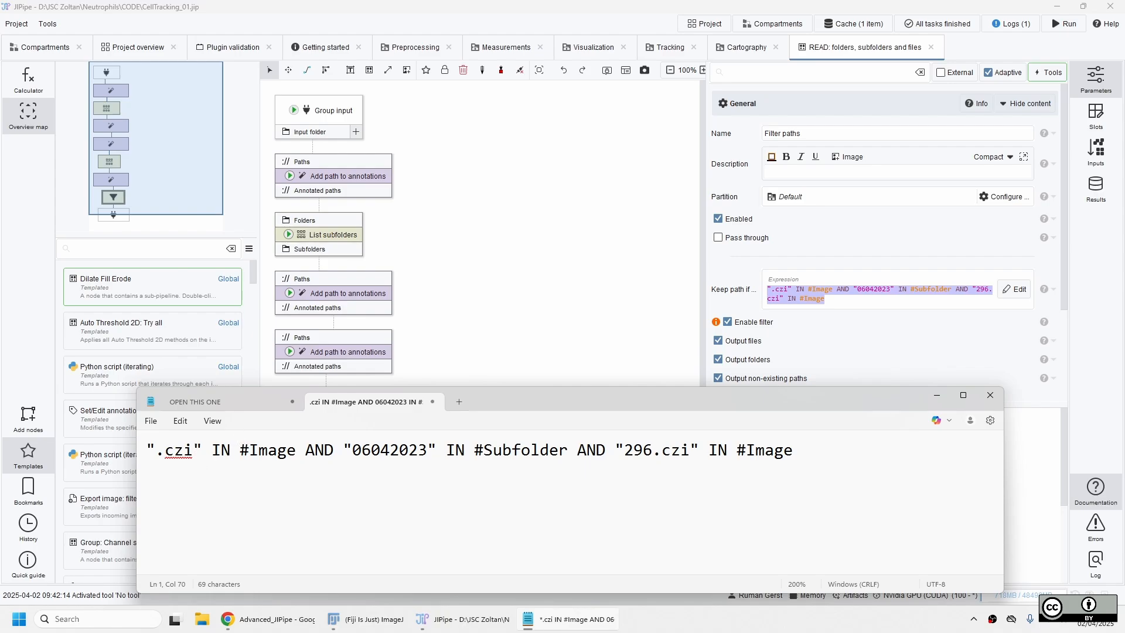
click(192, 450)
key(Right)
key(shift+Left)
key(shift+Left)
key(shift+Left)
key(shift+Left)
key(shift+Left)
key(shift+Left)
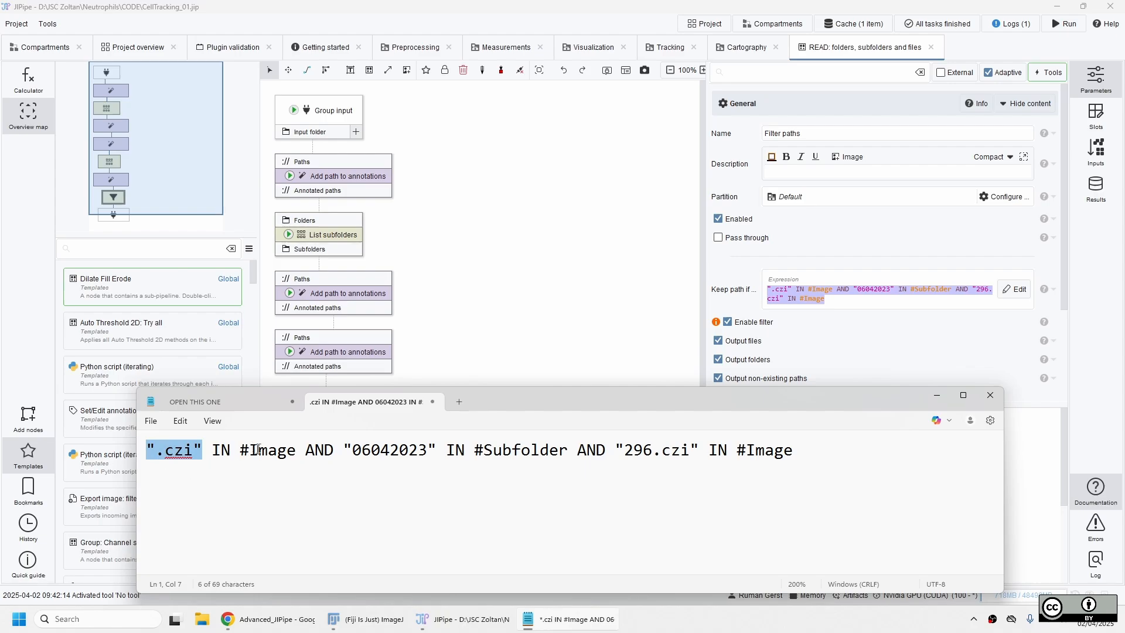
double_click(263, 452)
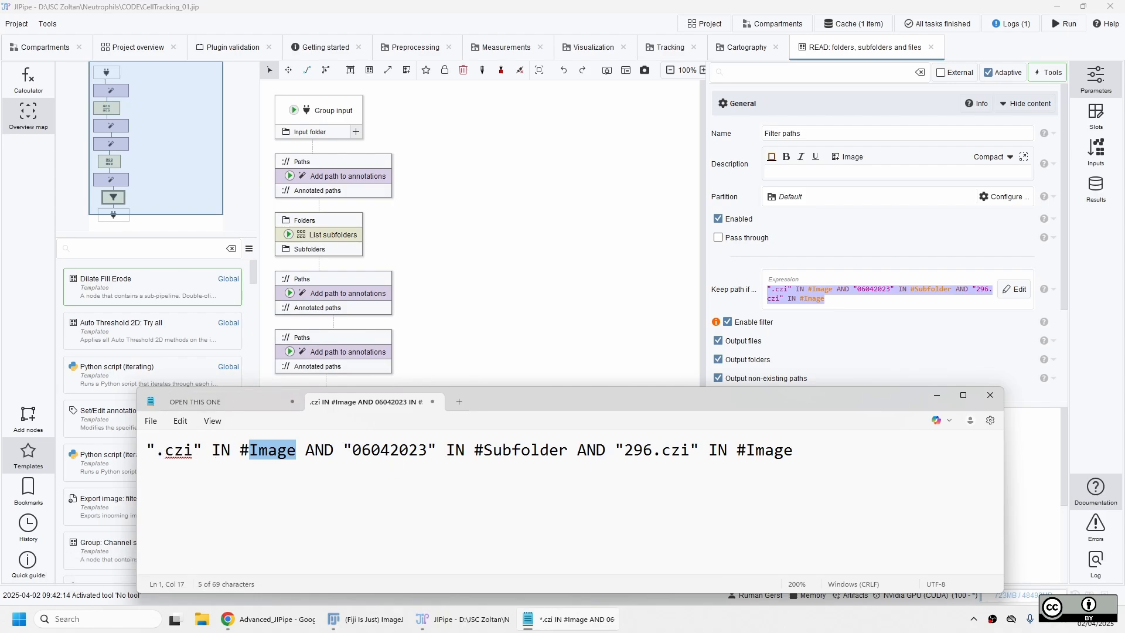
- Examine the "06042023" IN #Subfolder and "296.czi" IN #Image conditions in the text copy, and close the text editor
drag(344, 449, 435, 451)
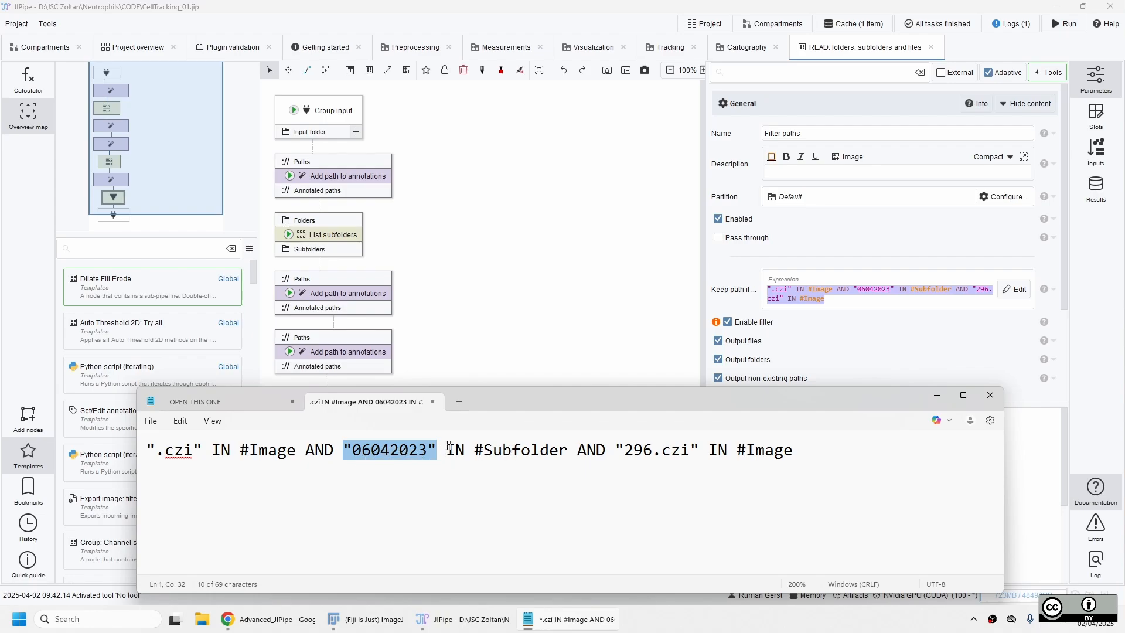
double_click(527, 451)
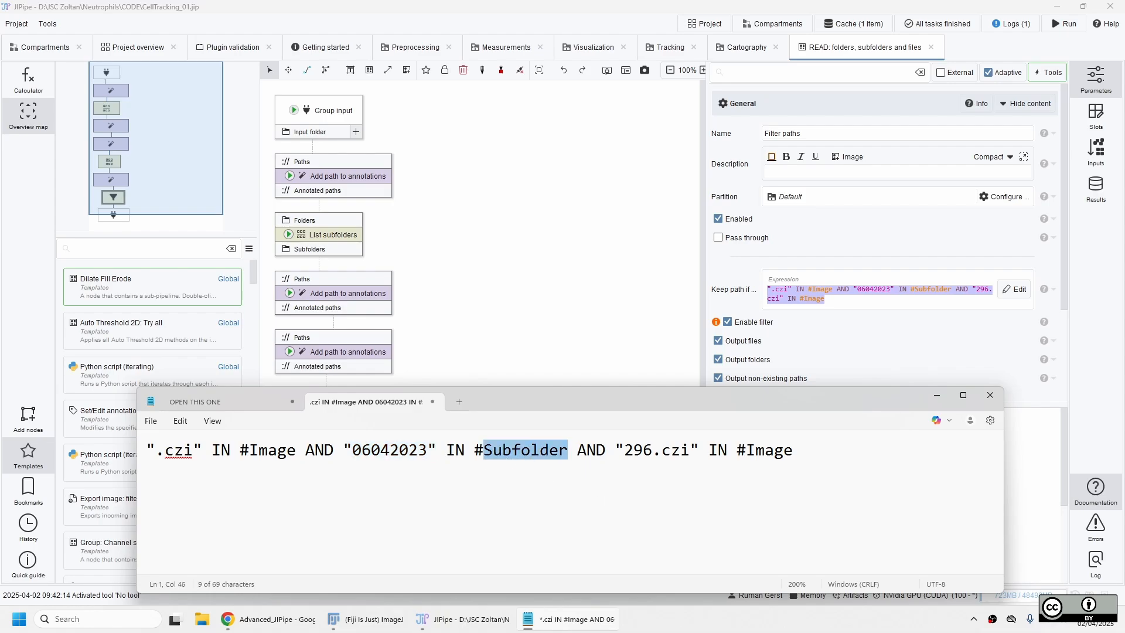
double_click(639, 451)
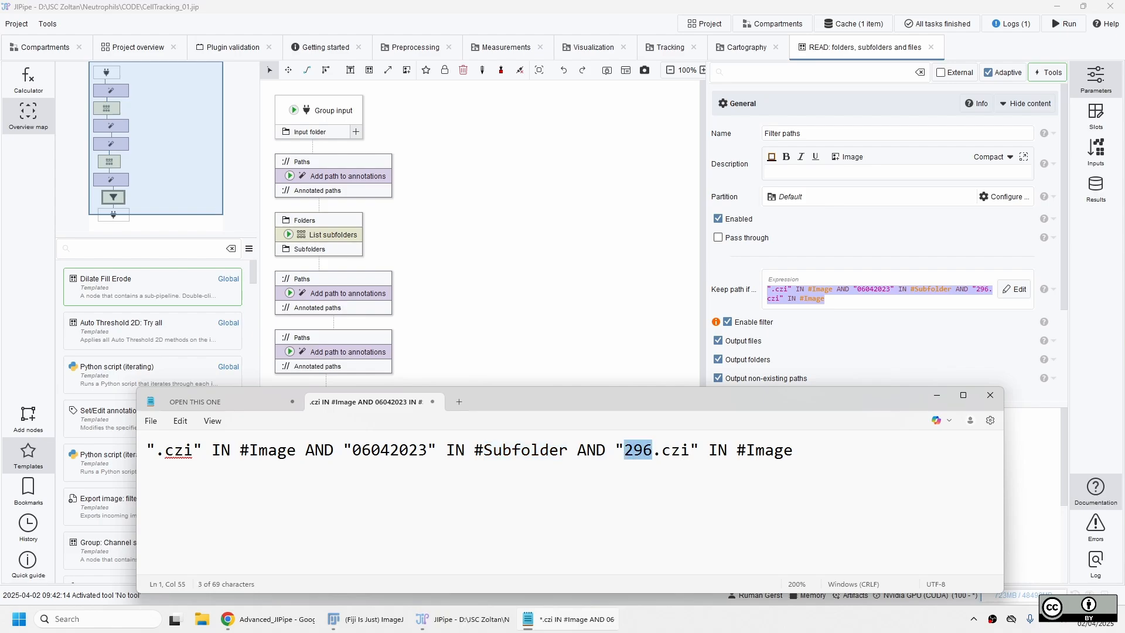
click(688, 452)
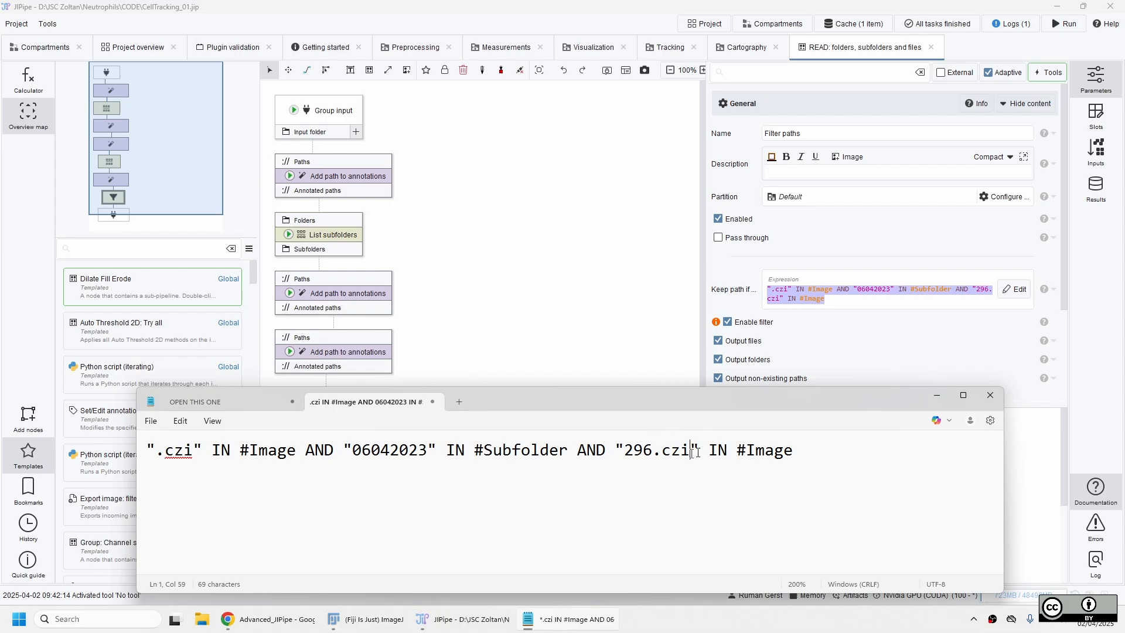
drag(568, 451, 793, 451)
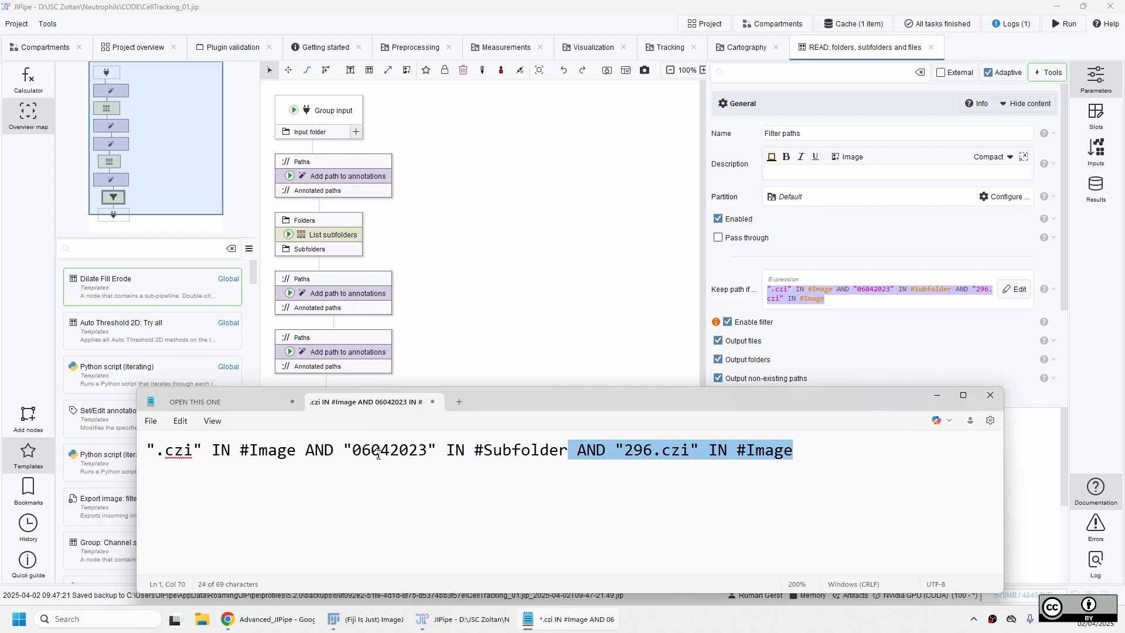
drag(297, 450, 797, 480)
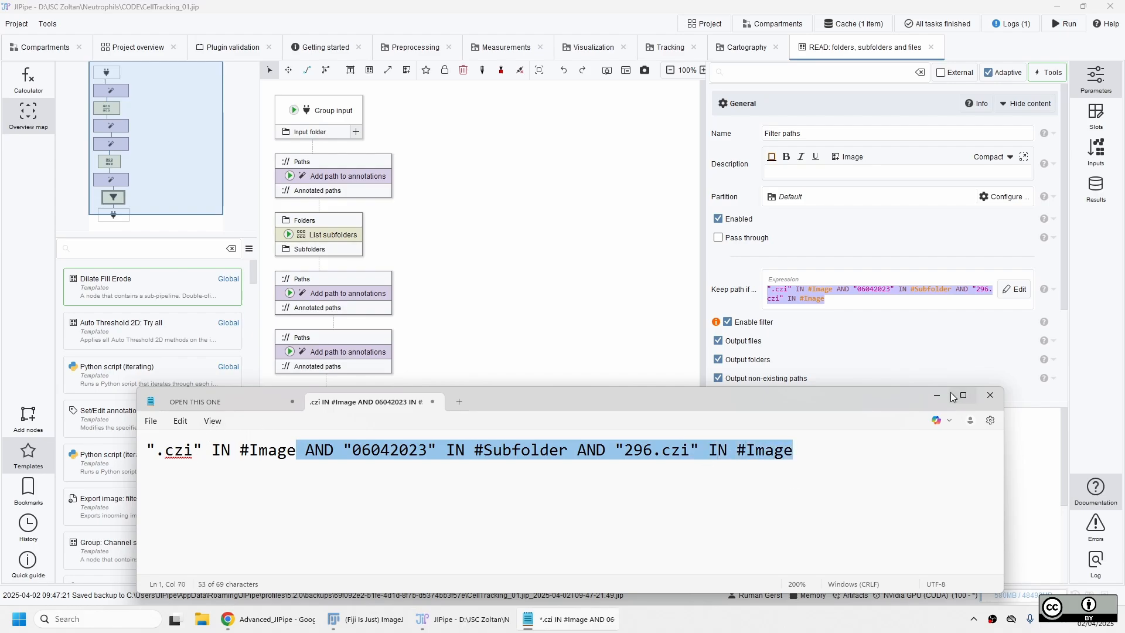
click(990, 396)
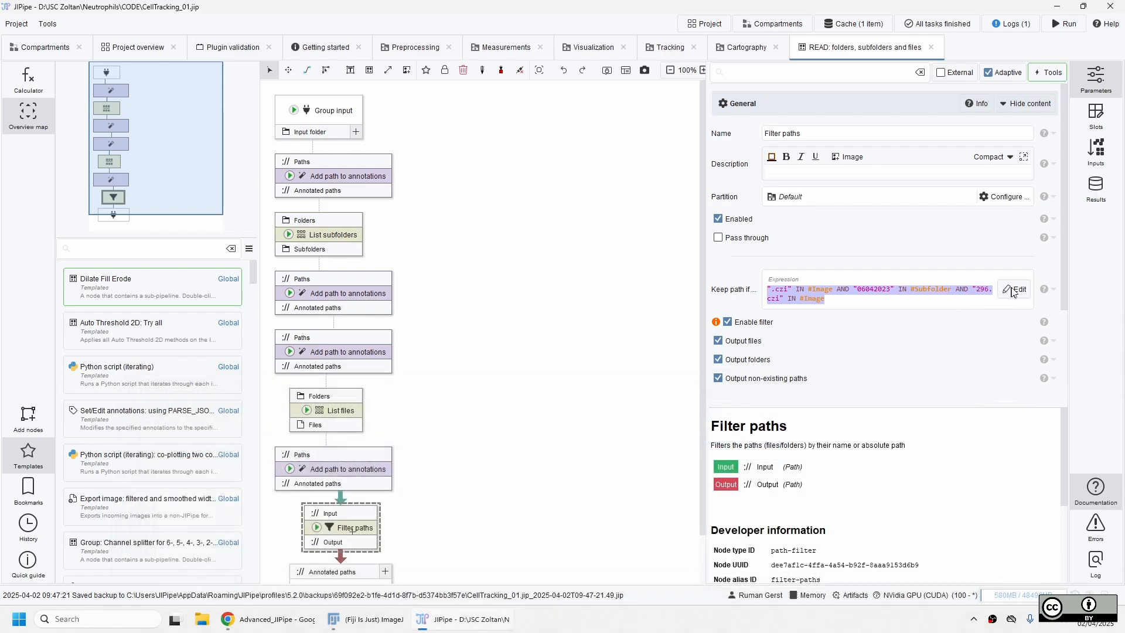
- Open the Filter paths expression in the expression builder, look through the available variables and constants, and close the builder
click(1012, 290)
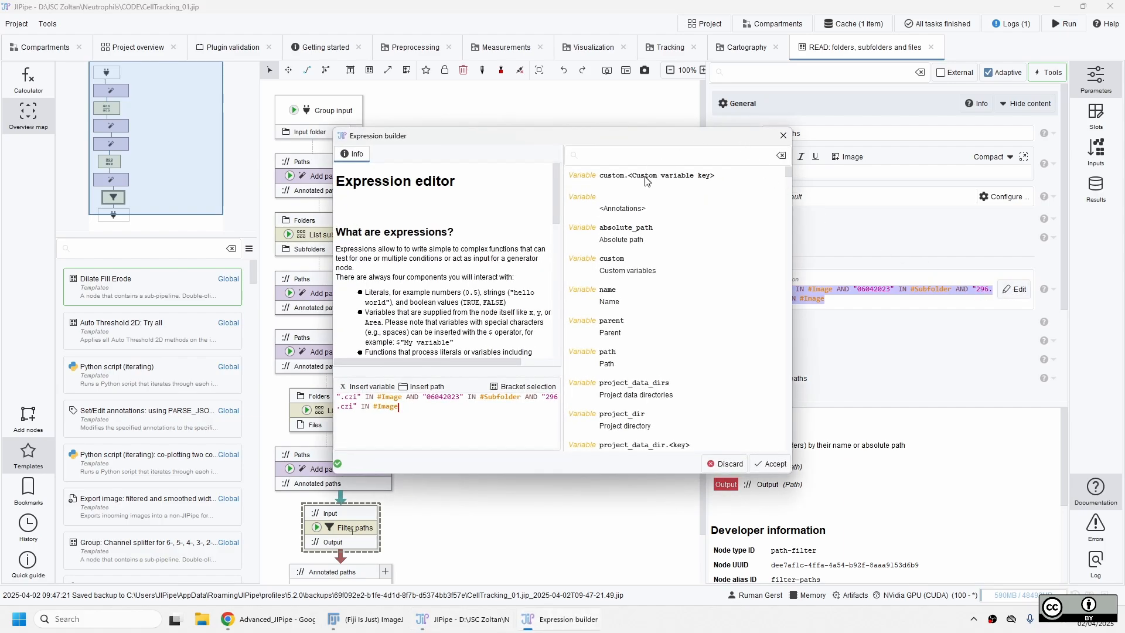
scroll(630, 249, down, 5)
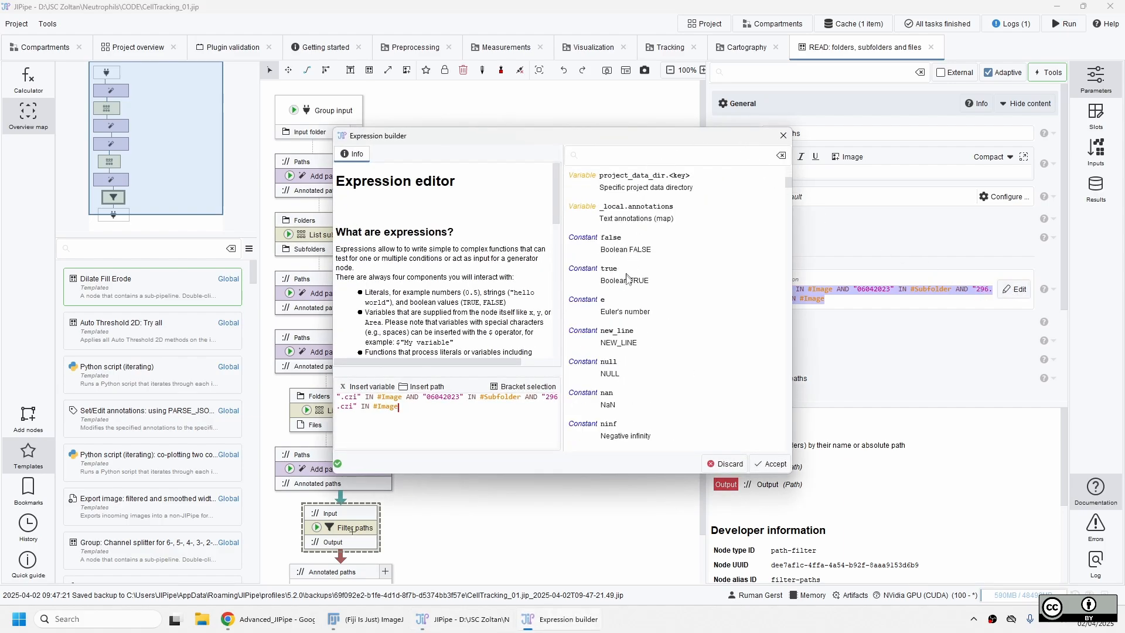
scroll(630, 275, down, 10)
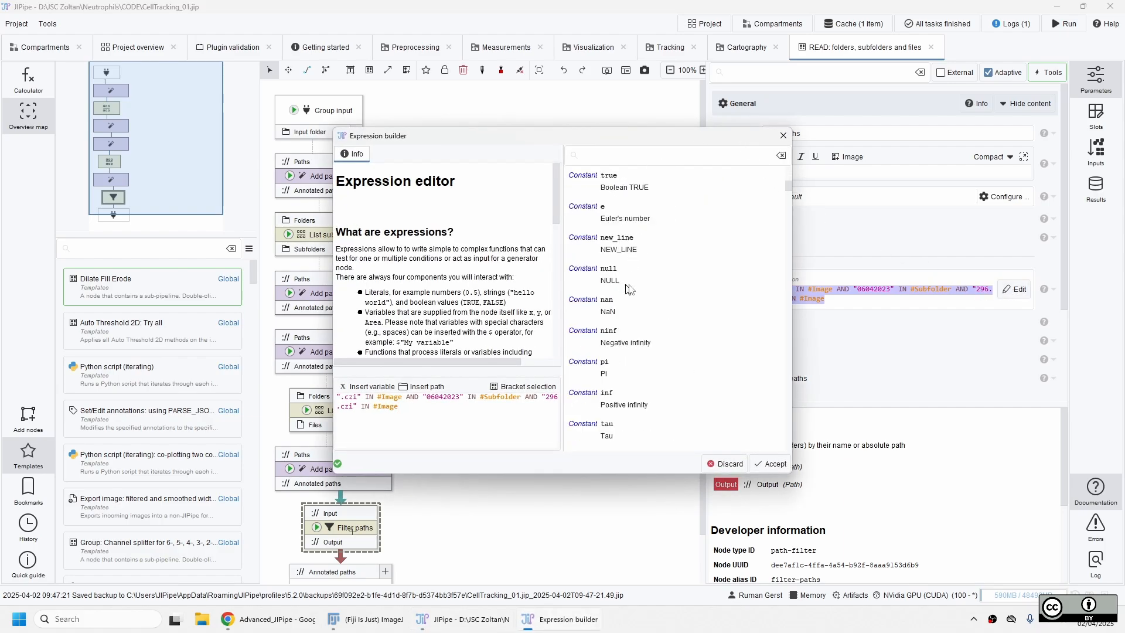
click(783, 137)
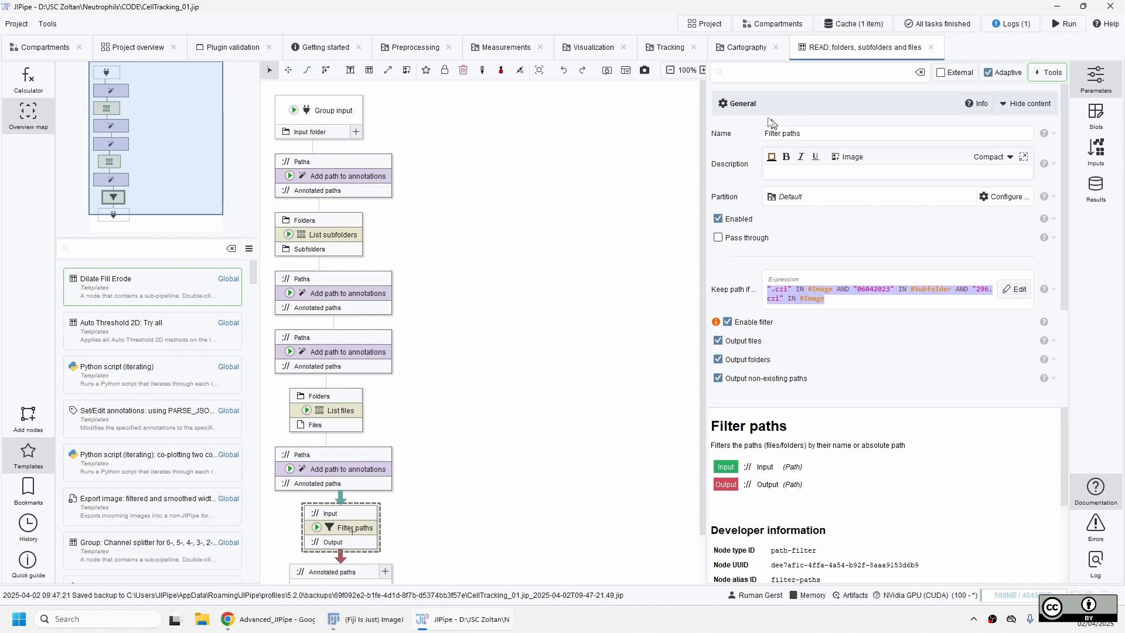
- Return to the preprocessing graph, cache the intermediate results of the first READ: folders, subfolders and files group, and widen the result's Preview column
scroll(516, 363, down, 1)
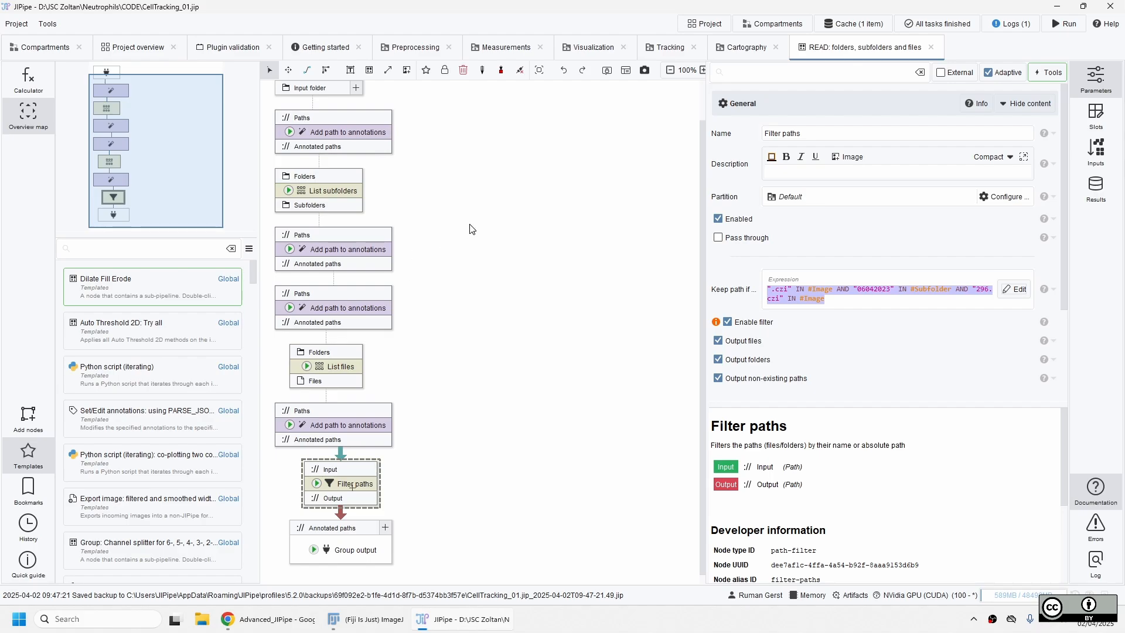
click(930, 48)
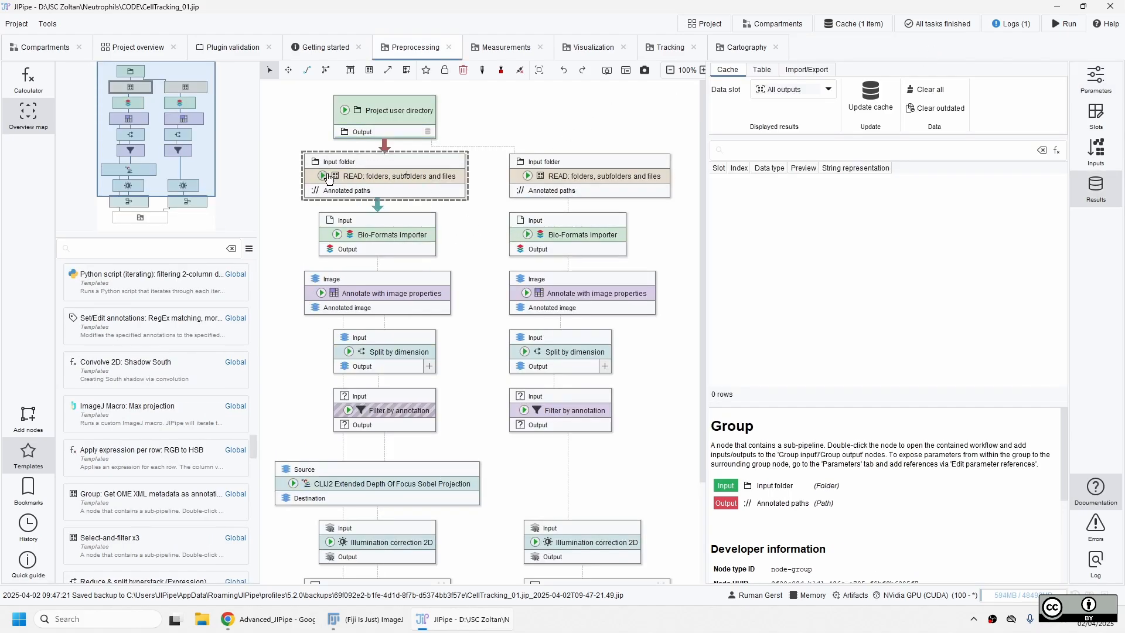
click(323, 176)
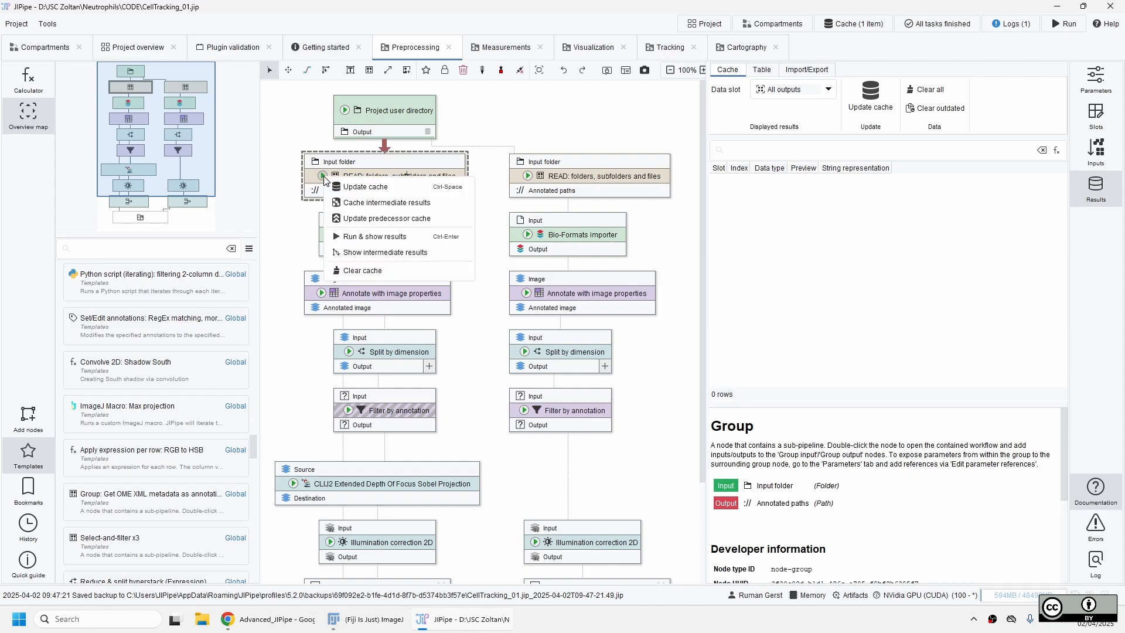
click(345, 202)
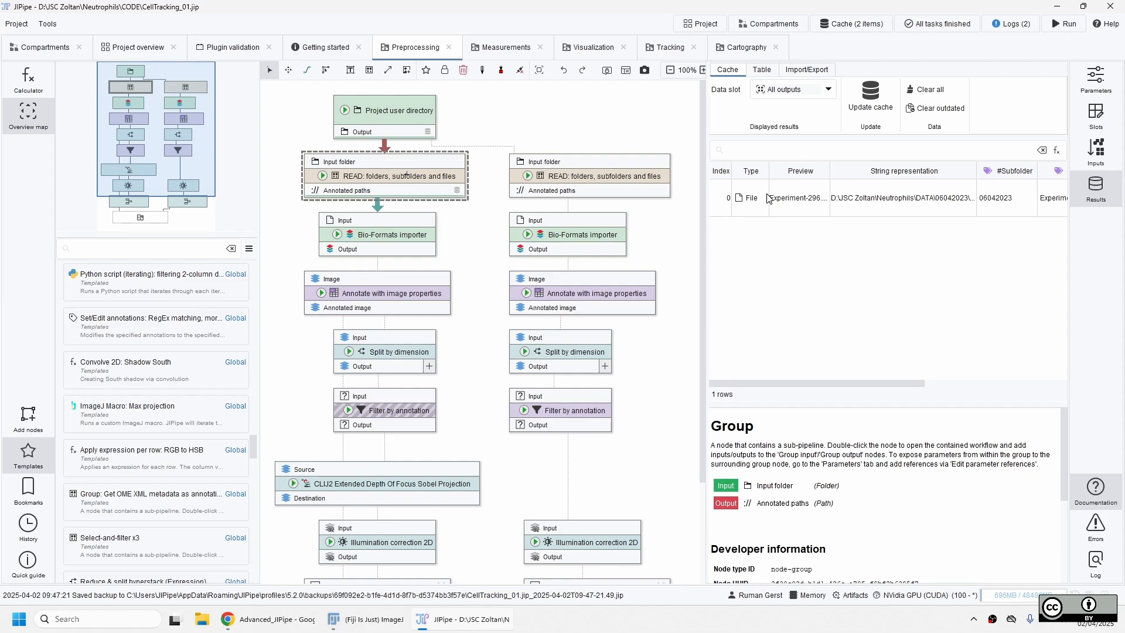
click(810, 206)
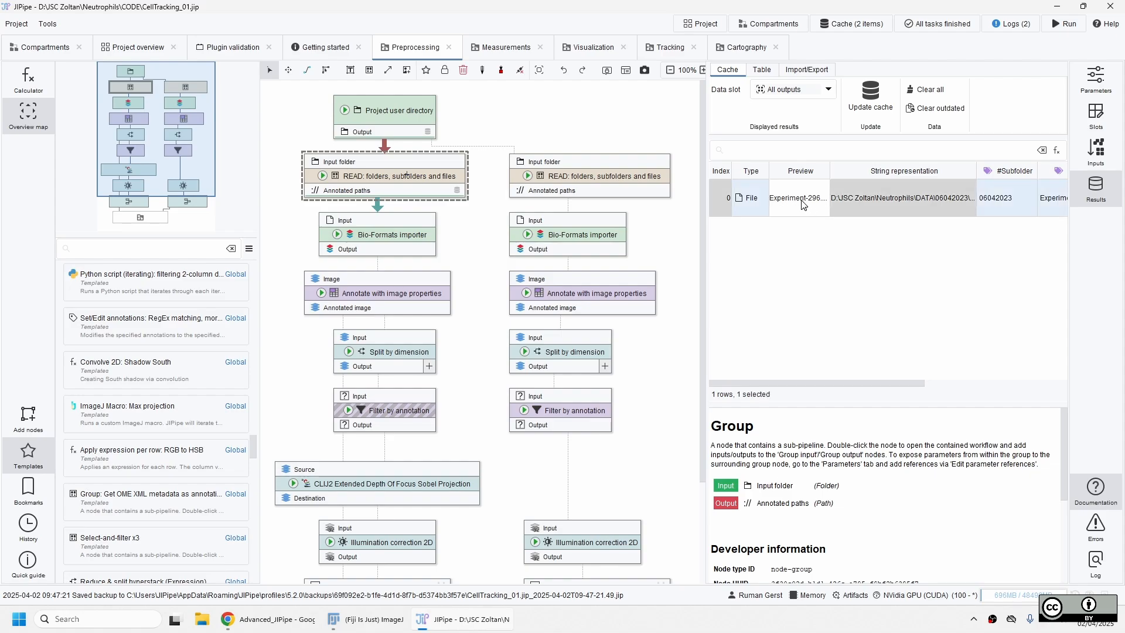
drag(830, 170, 870, 171)
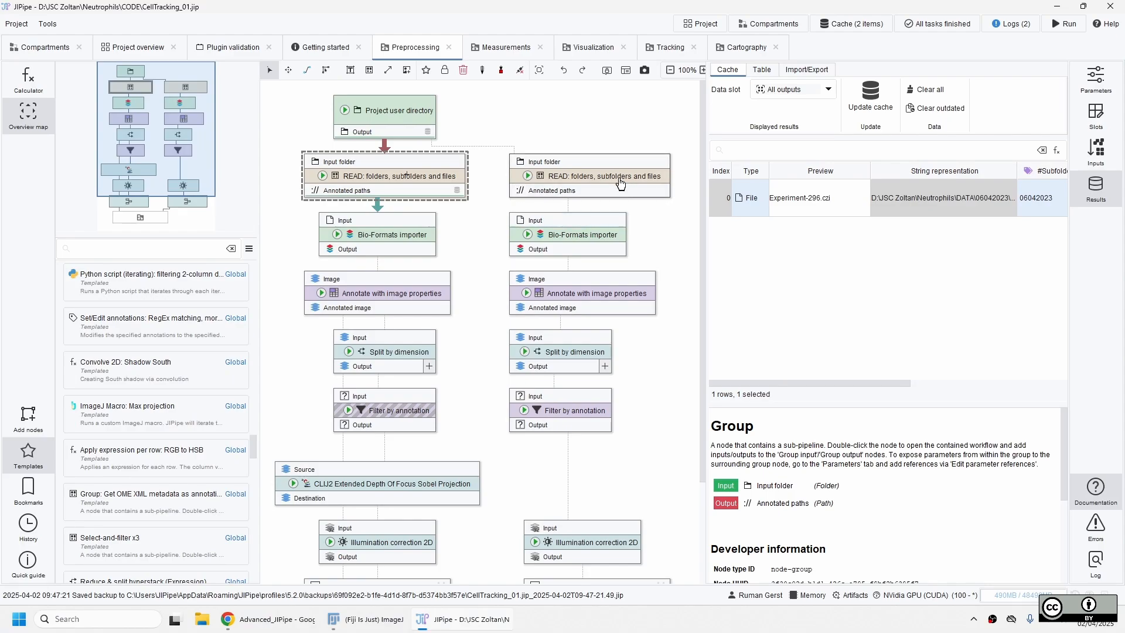
- Open the second branch's READ: folders, subfolders and files group and inspect its Filter paths node
click(469, 76)
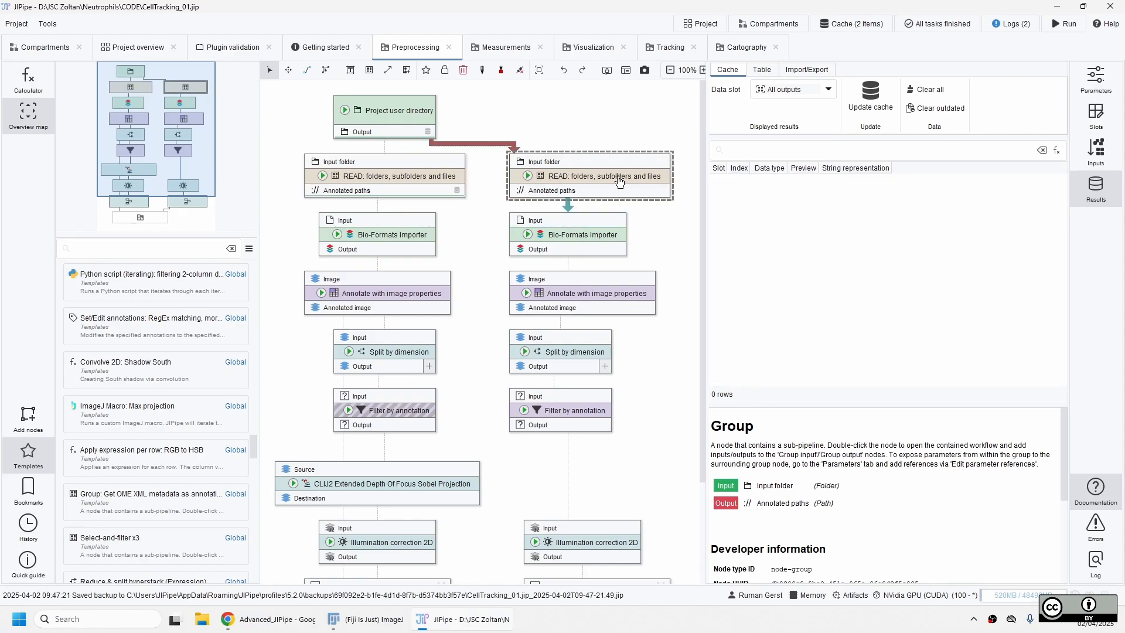
double_click(618, 181)
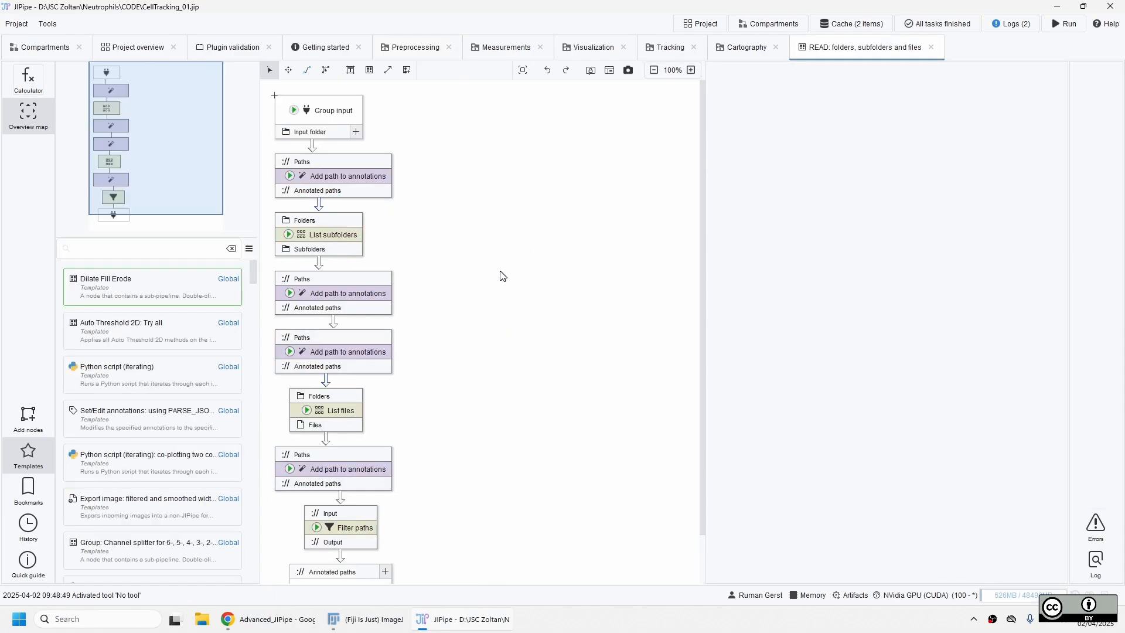
scroll(468, 322, down, 1)
click(361, 474)
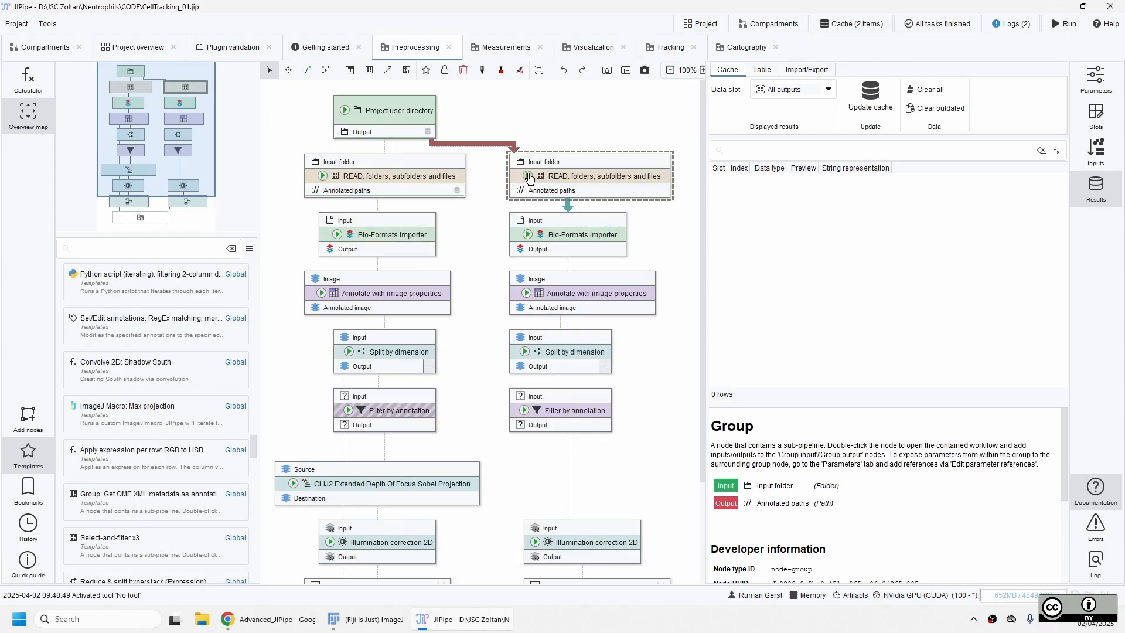
- Return to the preprocessing graph, cache the second READ group's results, and widen the Preview column to show the full file name
click(528, 176)
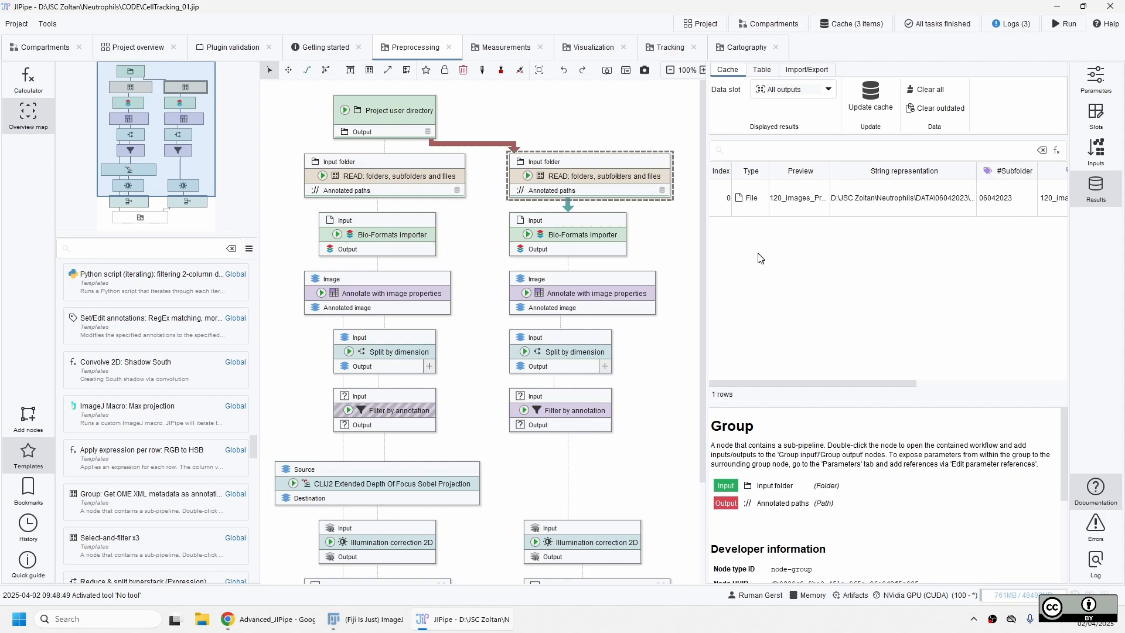
click(798, 201)
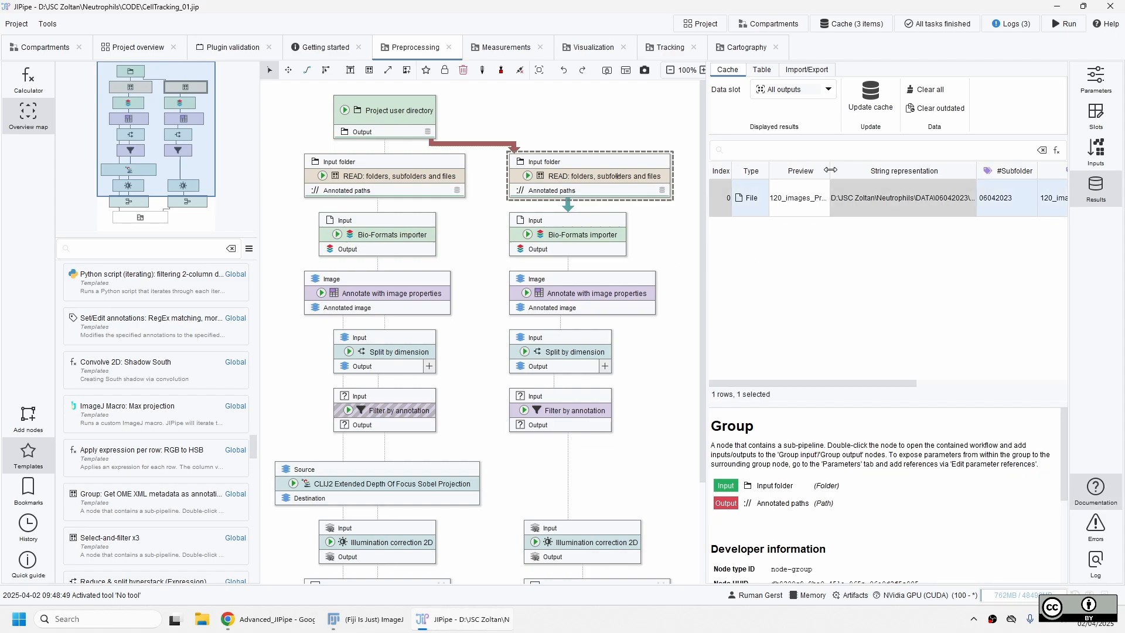
drag(830, 170, 888, 170)
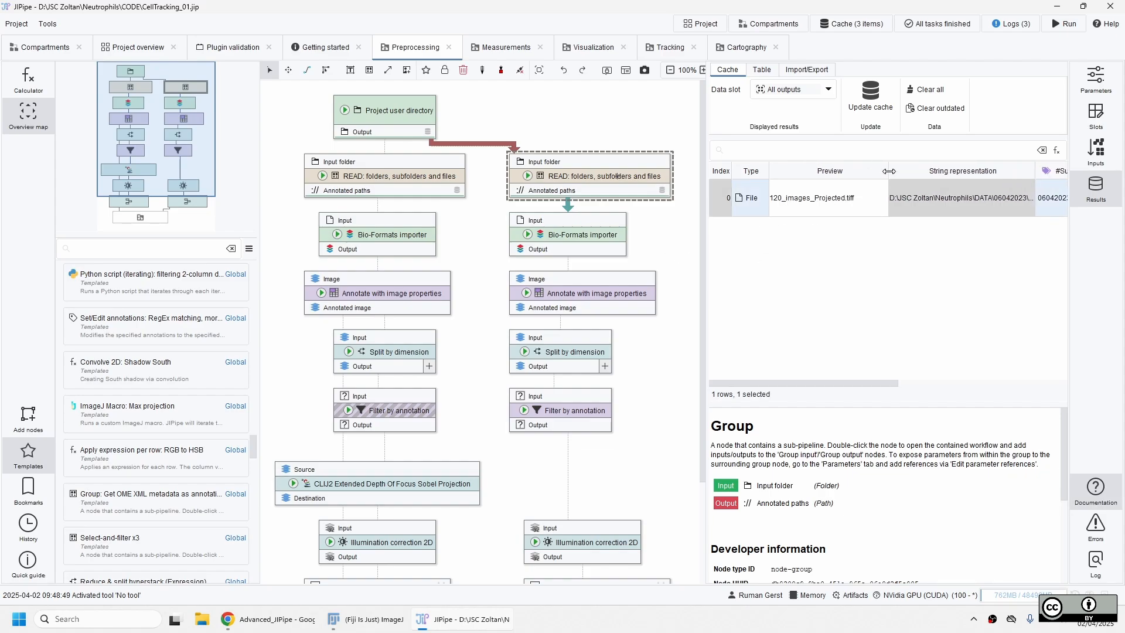
- Select the second READ group's path and file filter expression in its parameters and enlarge its copy in the text editor
click(1097, 80)
scroll(984, 258, down, 3)
drag(981, 323, 828, 314)
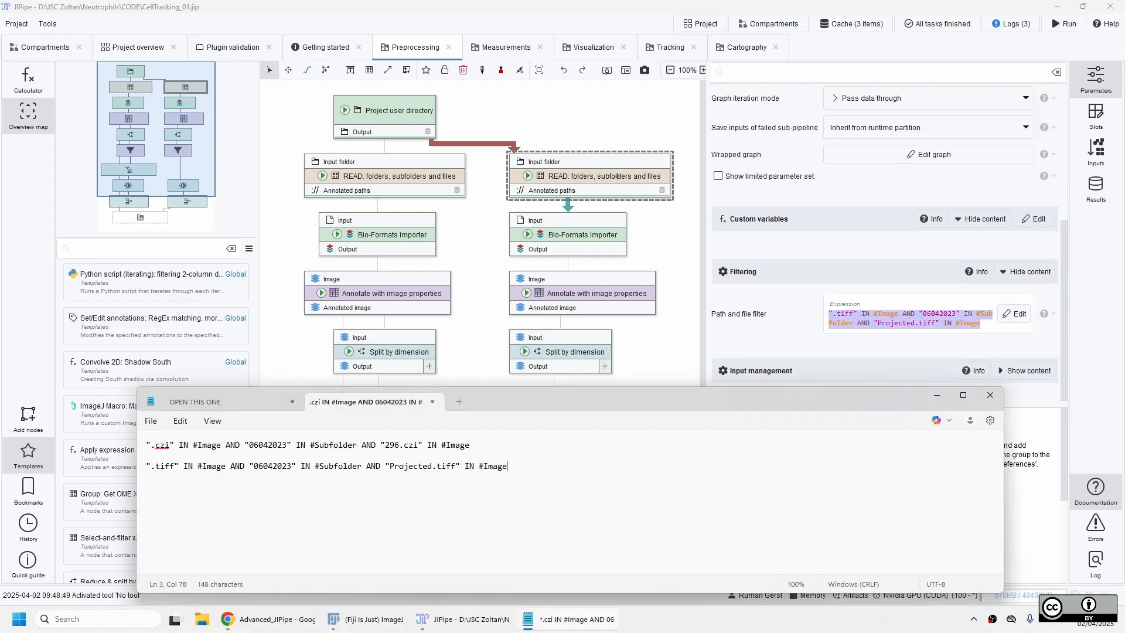
scroll(346, 508, up, 5)
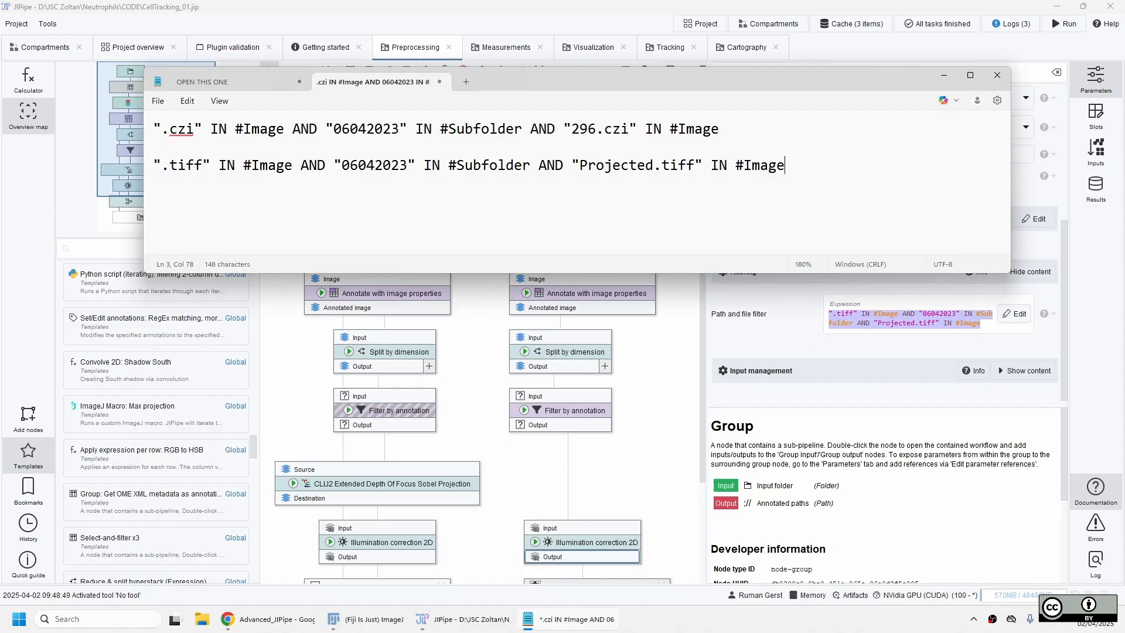
- Examine the ".tiff", "06042023" and "Projected.tiff" conditions in the text copy, and leave the text editor
drag(202, 166, 162, 166)
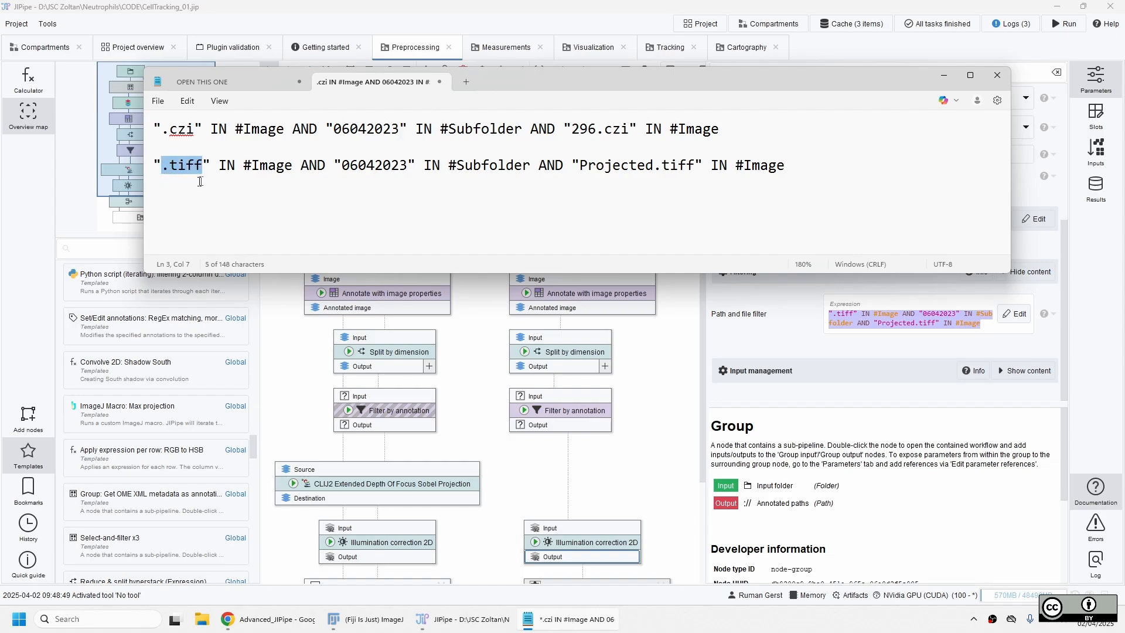
drag(342, 166, 408, 167)
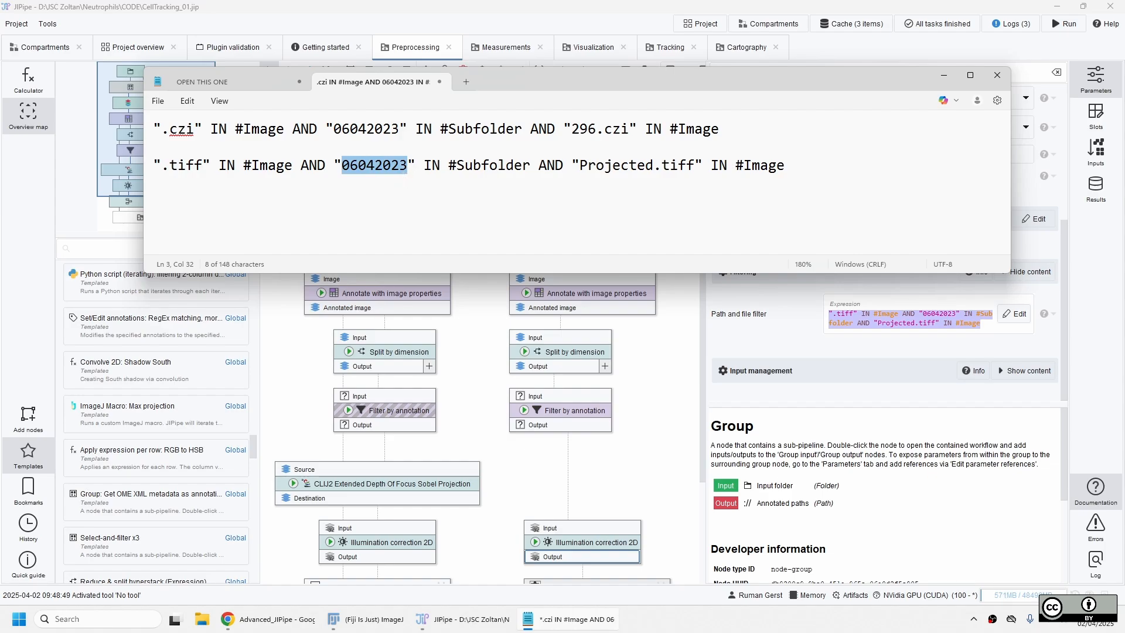
drag(579, 166, 694, 166)
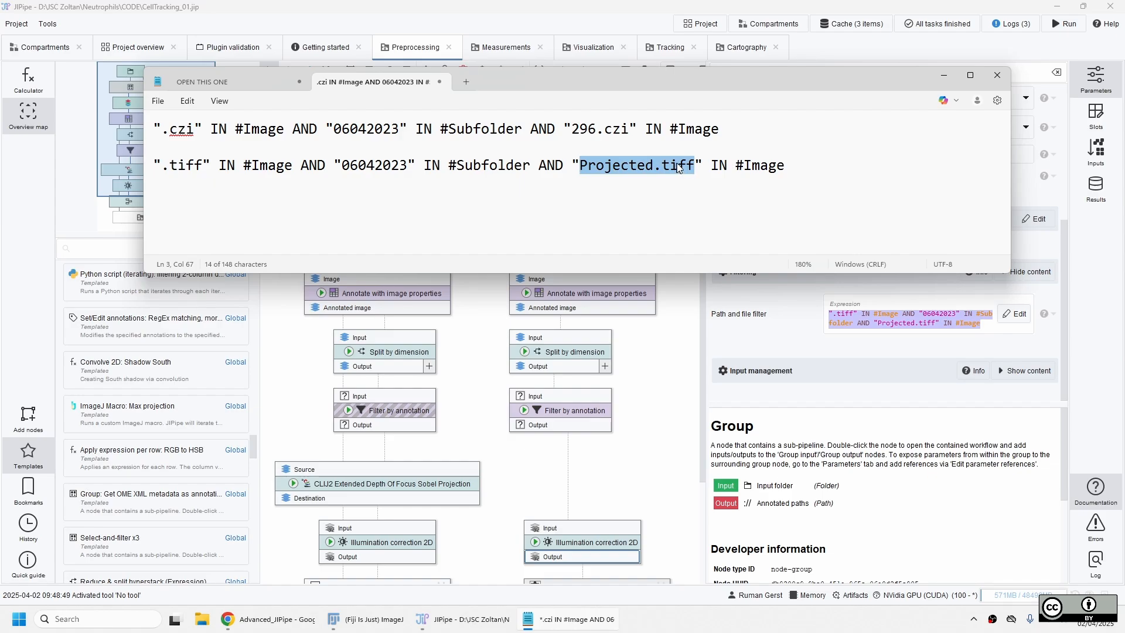
click(474, 357)
click(477, 352)
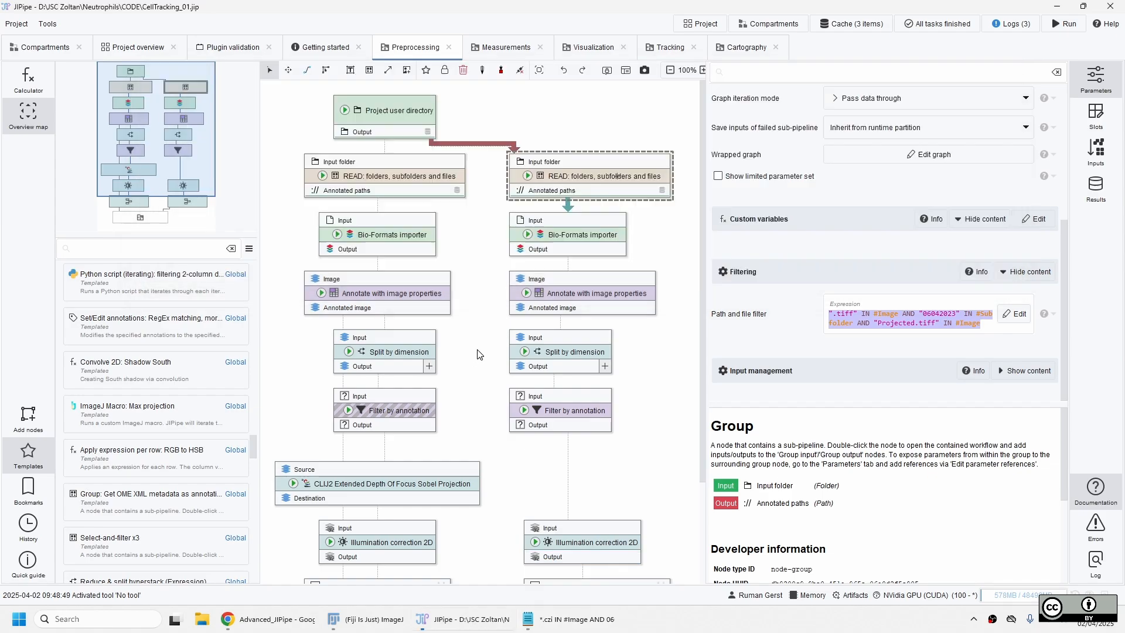
- Compare the parameters of both READ groups and view the second group's cached file with its Preview column widened
click(386, 180)
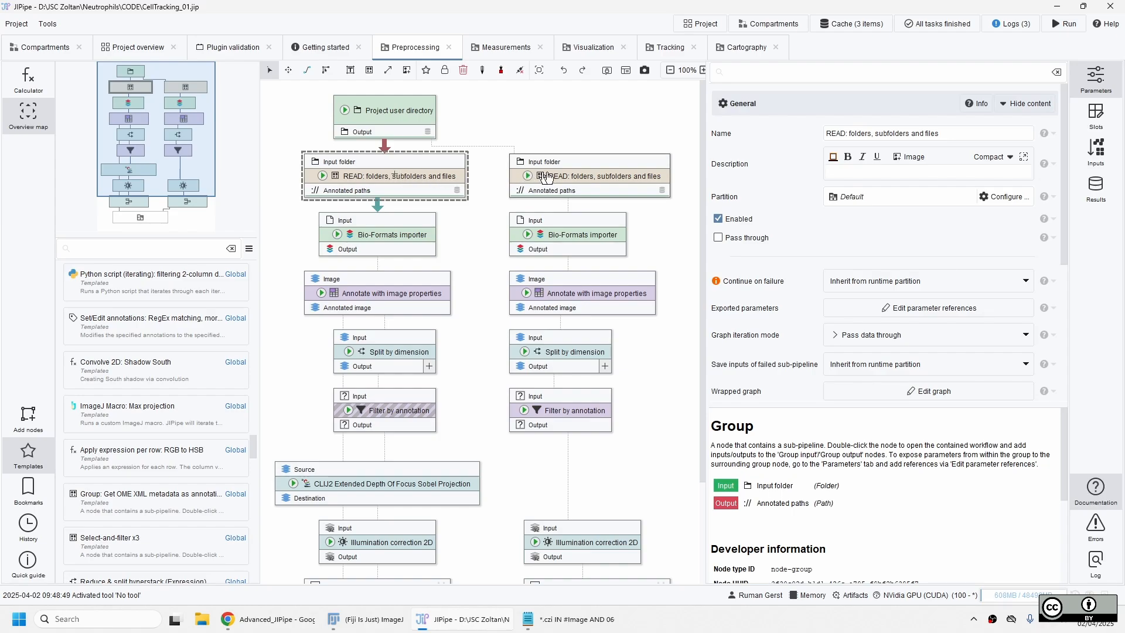
click(593, 186)
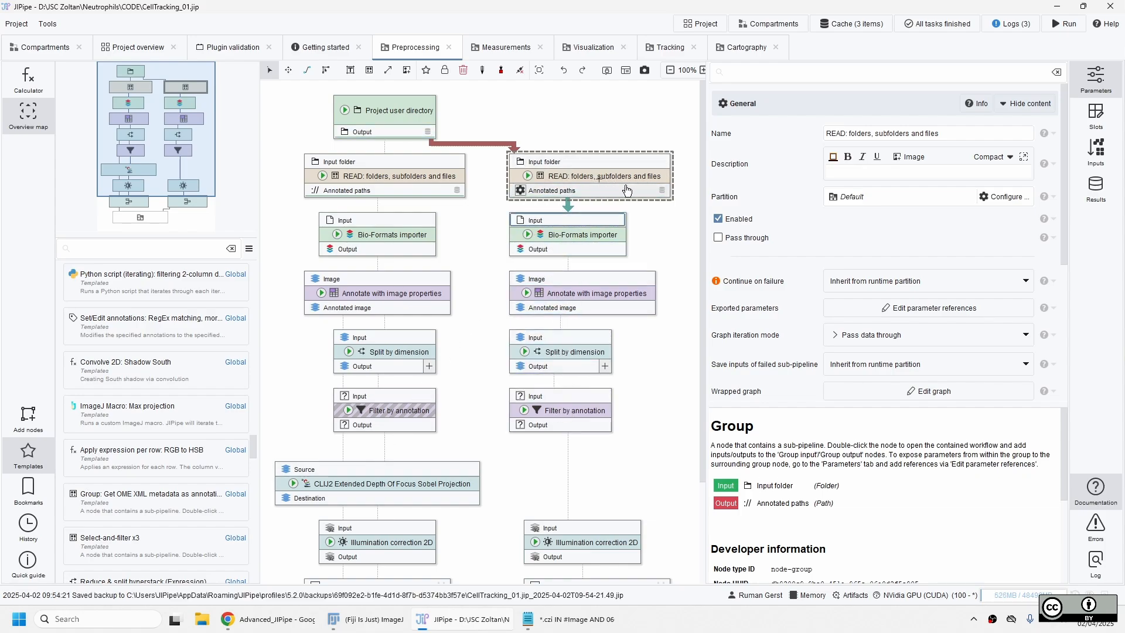
click(1095, 186)
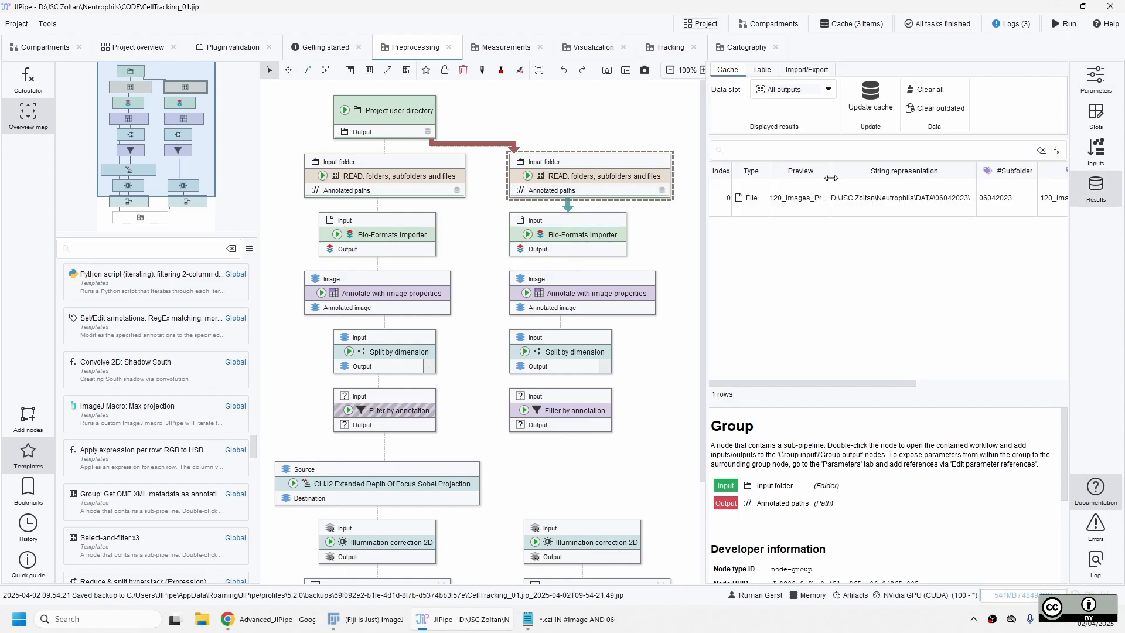
double_click(831, 174)
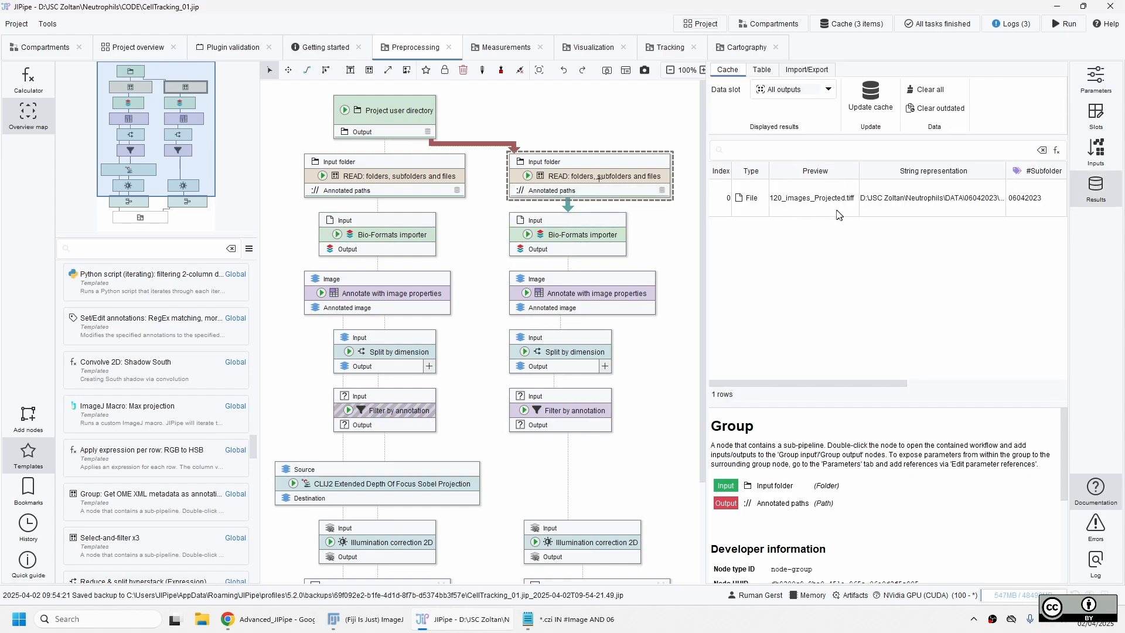
click(790, 205)
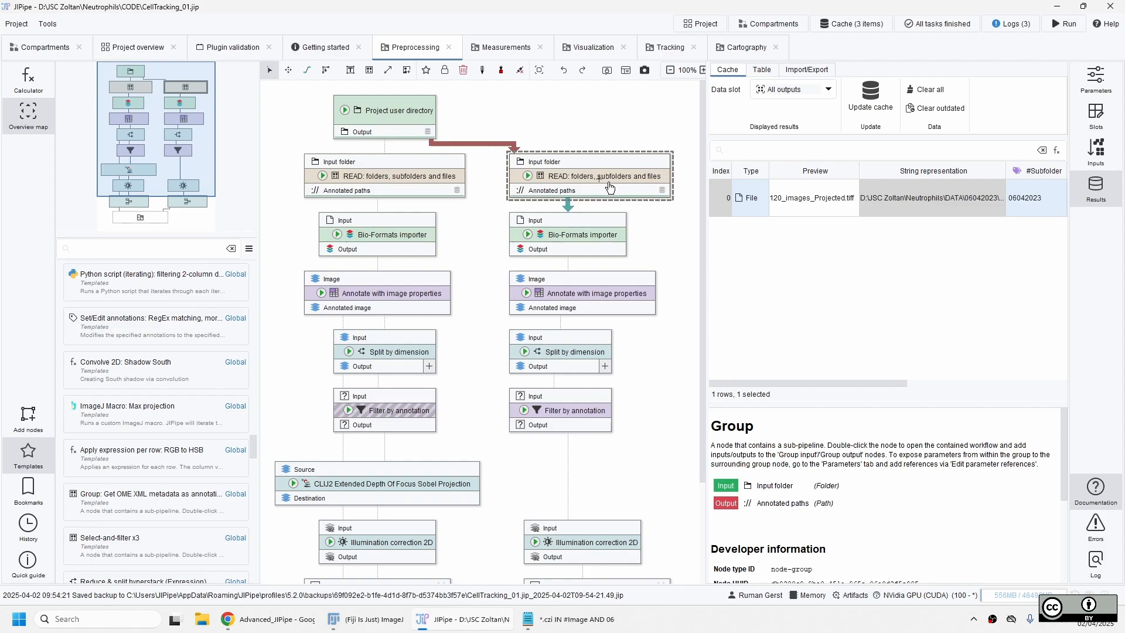
- Search the node templates for "read", and widen the template list to read the full template names before narrowing it again
click(27, 457)
click(28, 457)
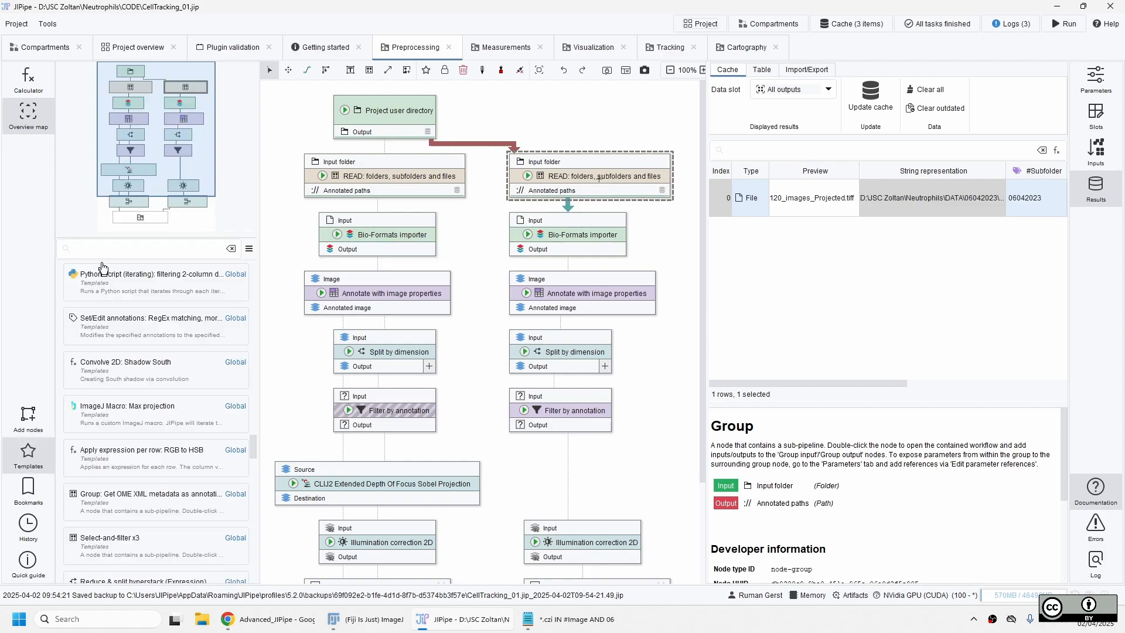
text(read)
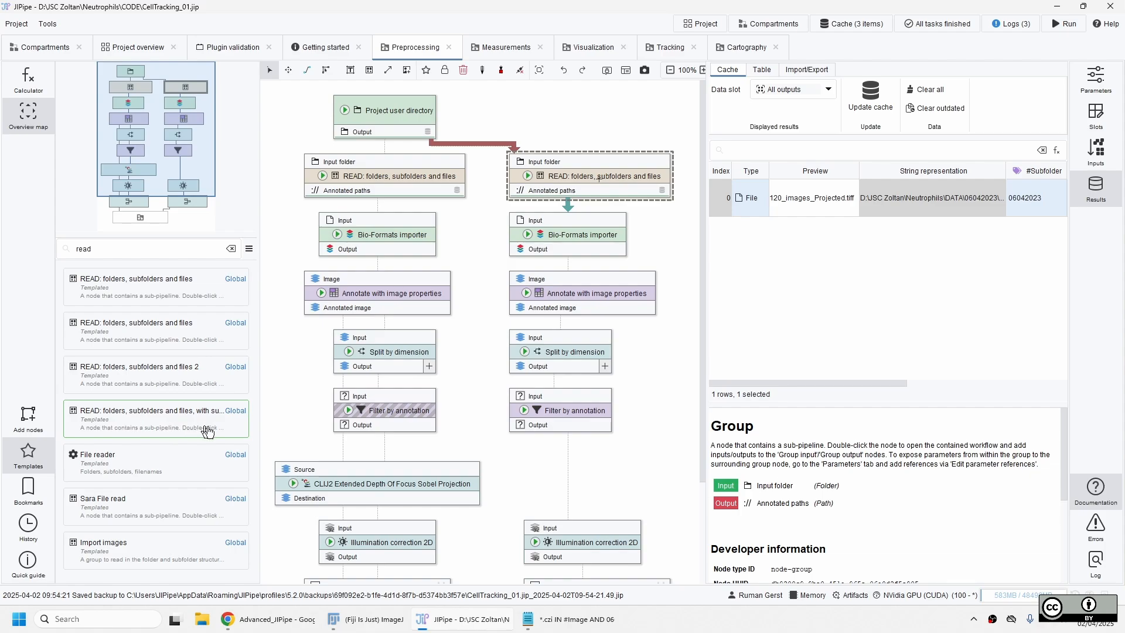
drag(258, 410, 376, 424)
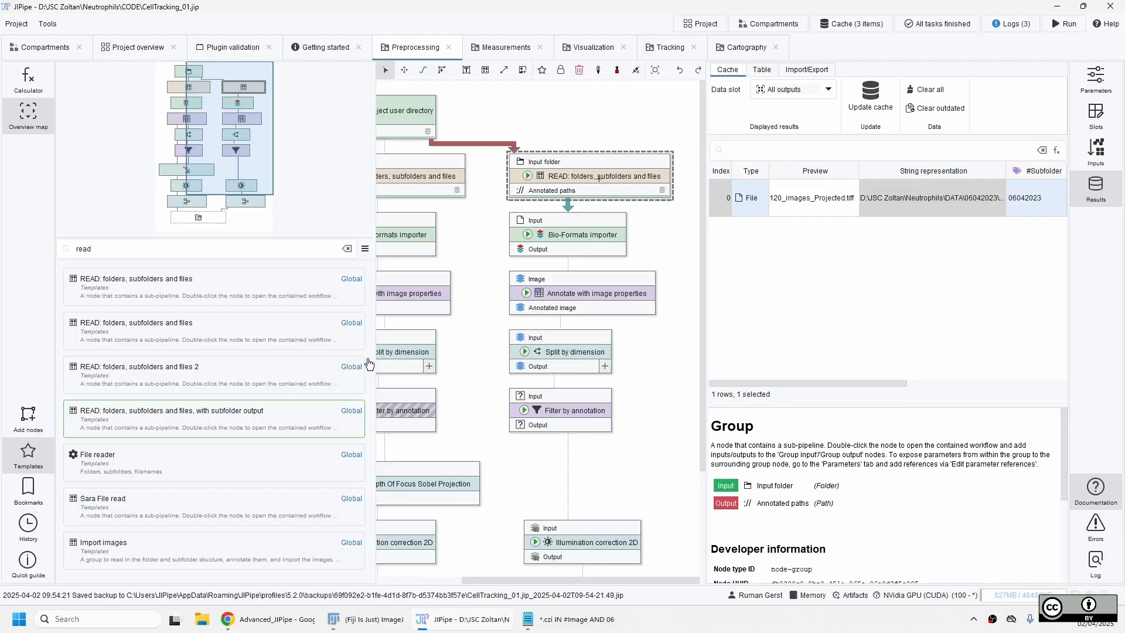
drag(591, 316, 179, 299)
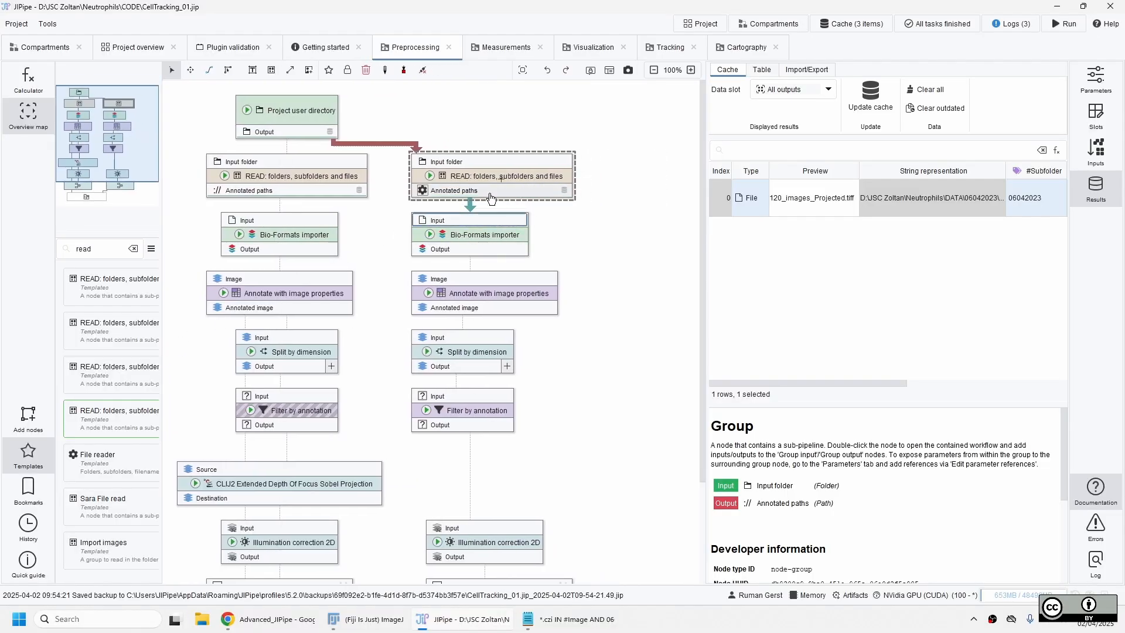
- Review the parameters of the second branch's Bio-Formats importer and cache its intermediate results
click(468, 240)
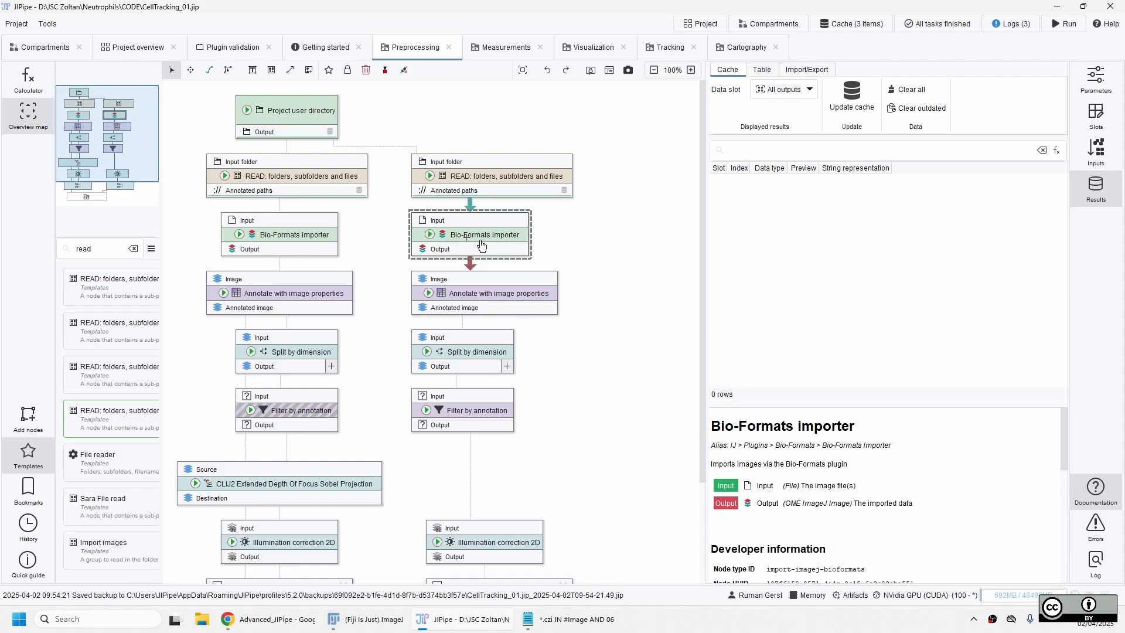
click(481, 245)
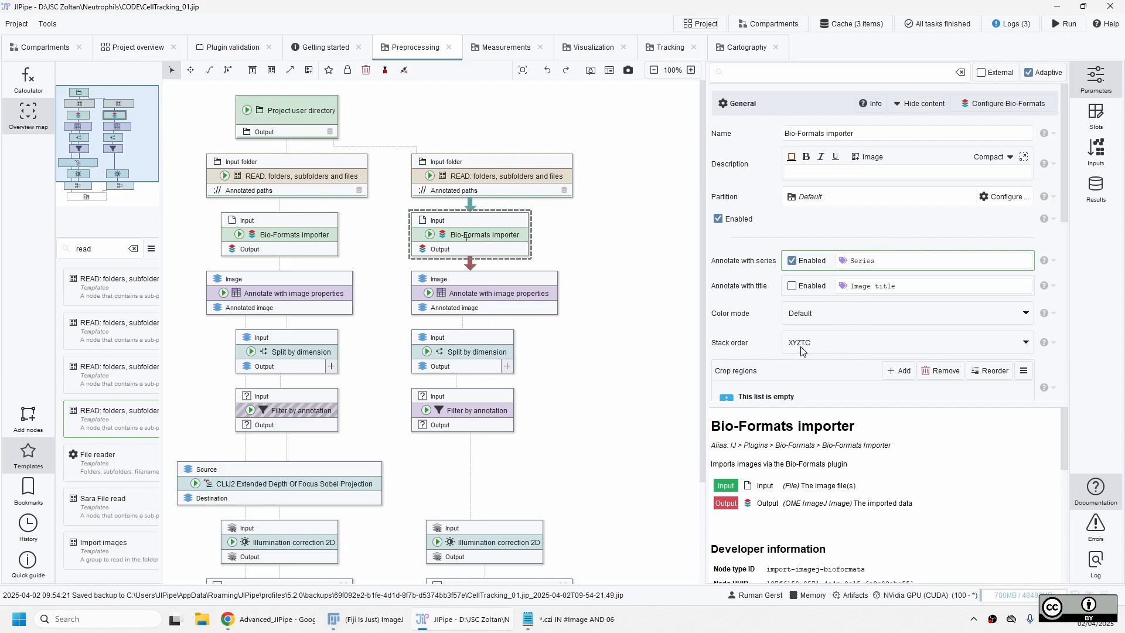
scroll(800, 347, down, 1)
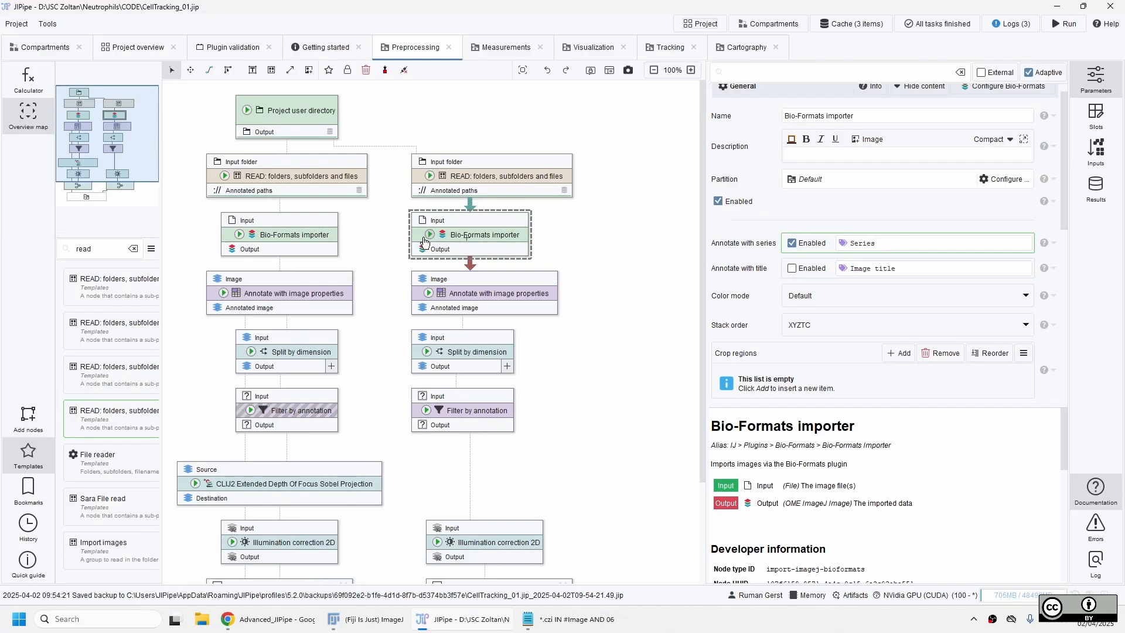
right_click(77, 133)
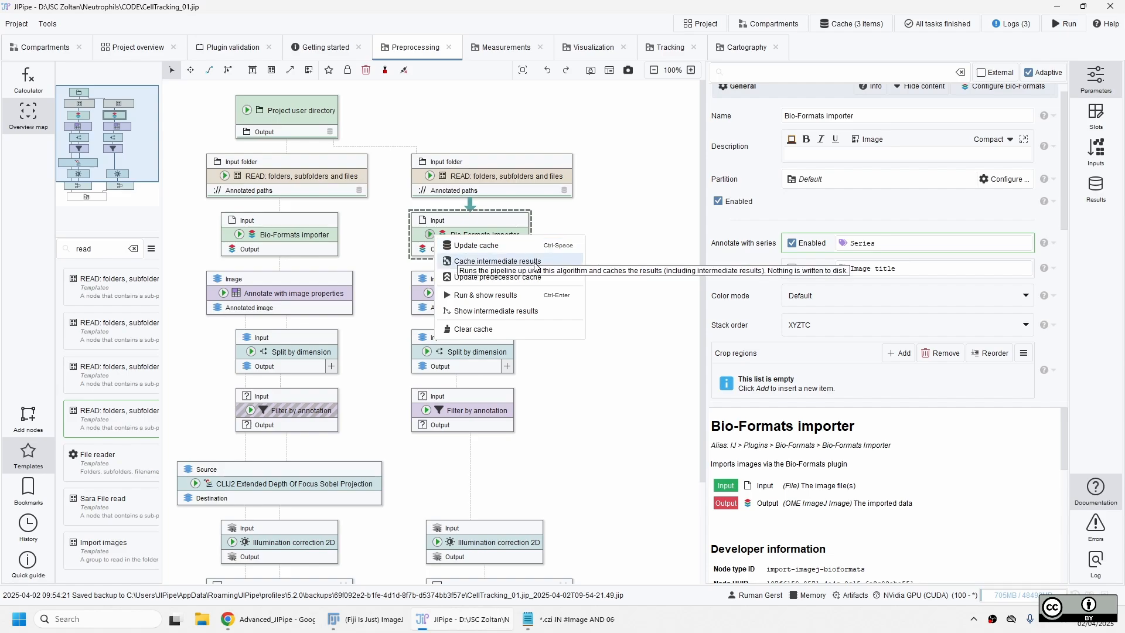
click(484, 266)
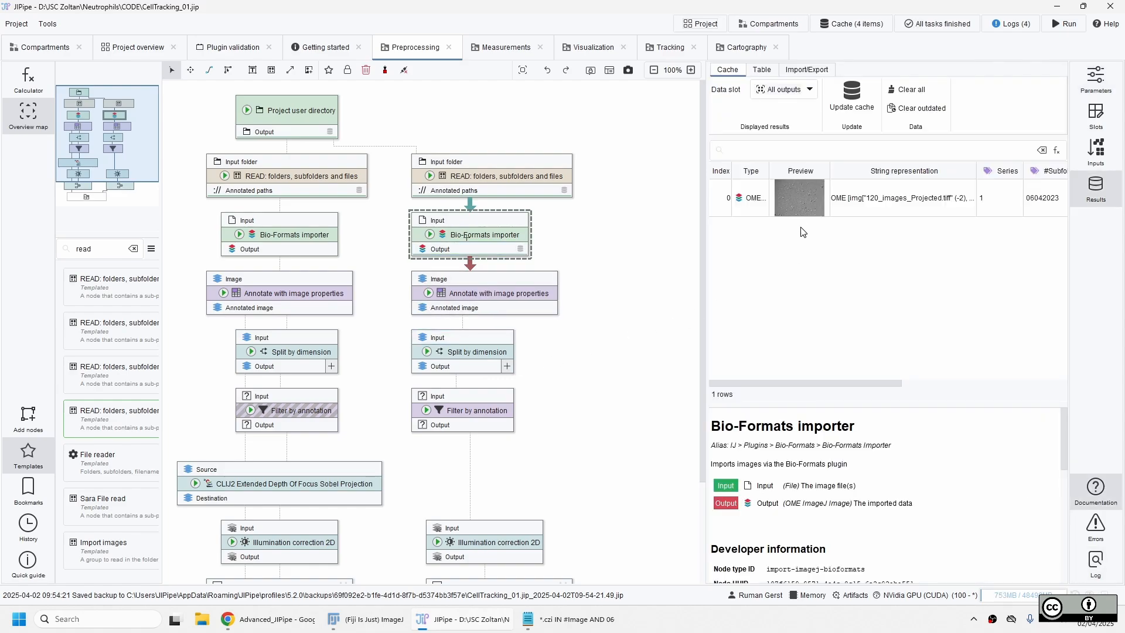
- Open the second Bio-Formats importer's cached image in a maximized viewer and inspect the cells at different magnifications
double_click(807, 200)
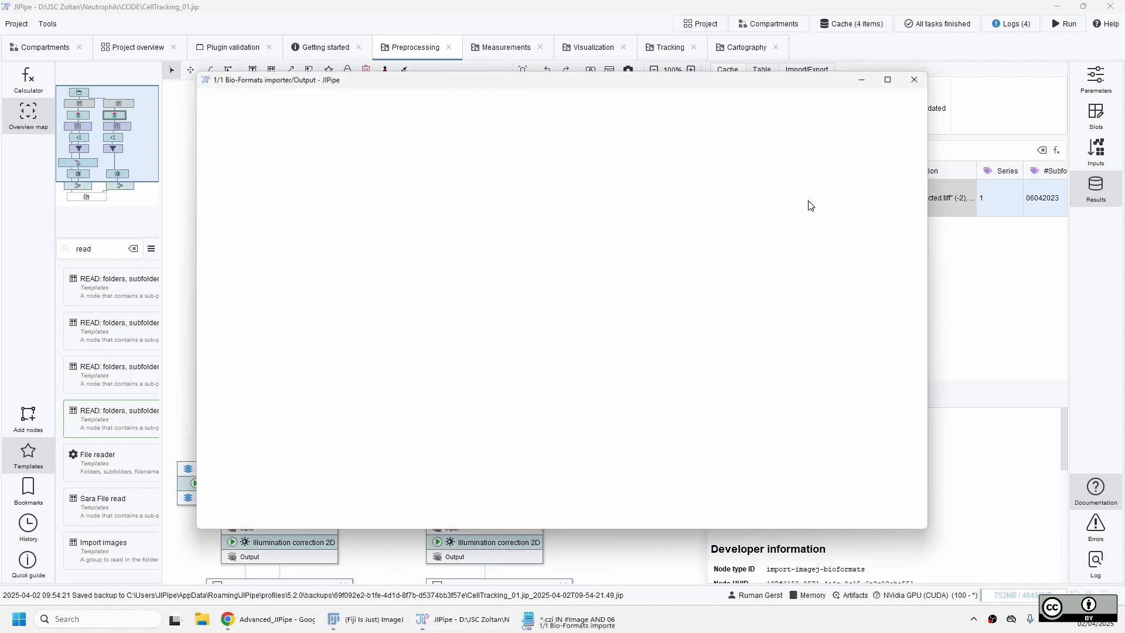
click(892, 77)
scroll(308, 328, up, 1)
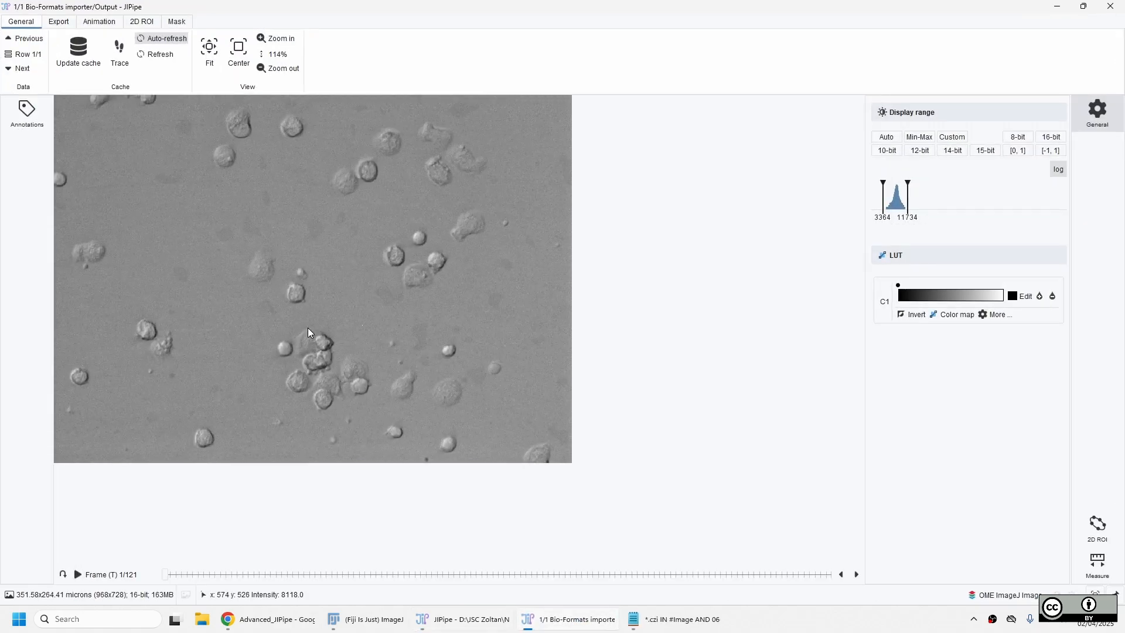
scroll(335, 272, up, 1)
scroll(524, 377, down, 1)
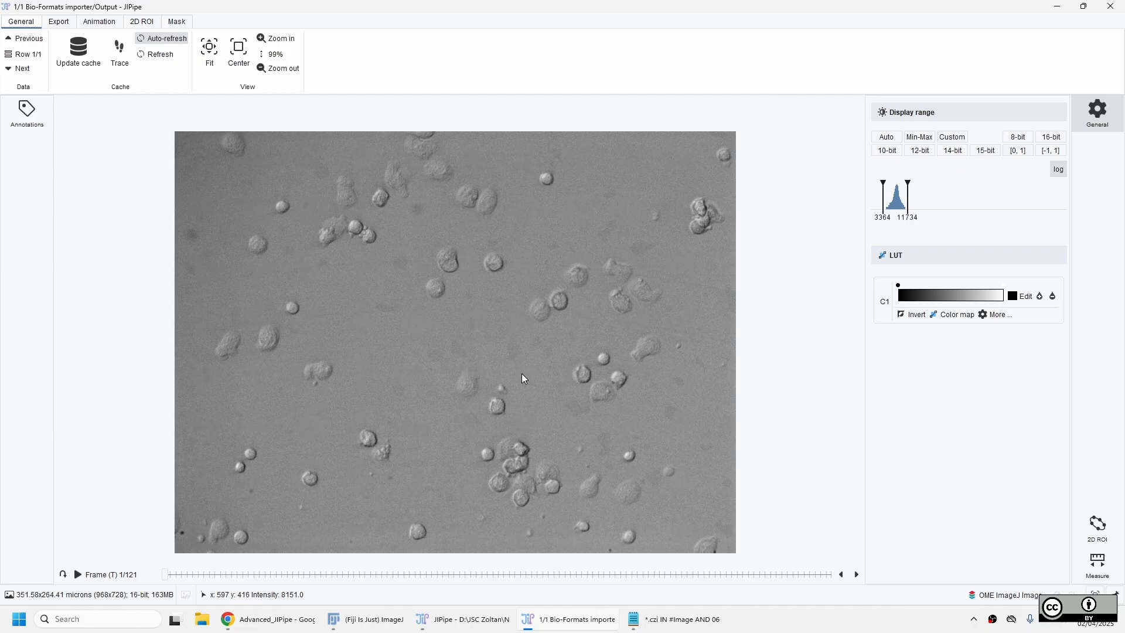
- Lower the display range maximum to 10082 in the cached image viewer and play through the time frames
drag(512, 371, 506, 361)
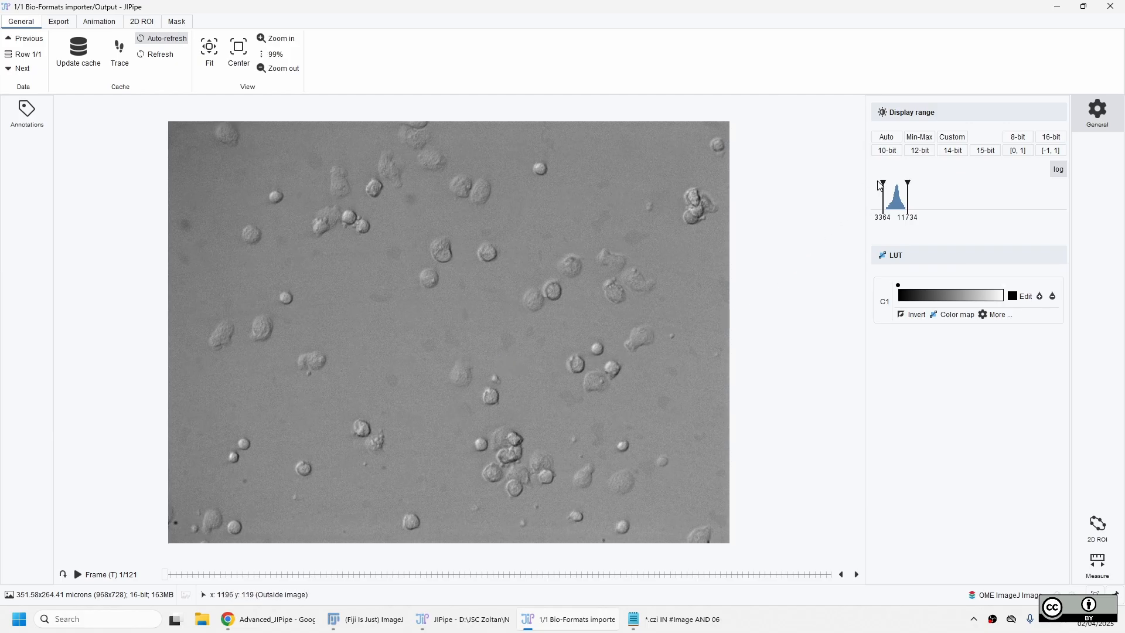
drag(910, 186, 904, 187)
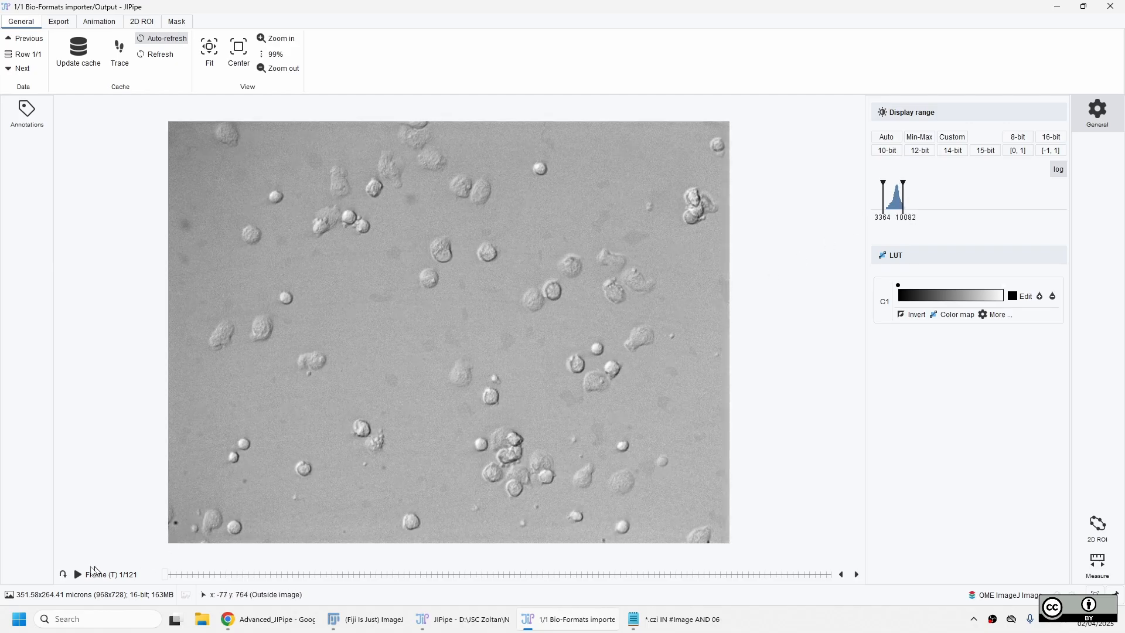
click(77, 575)
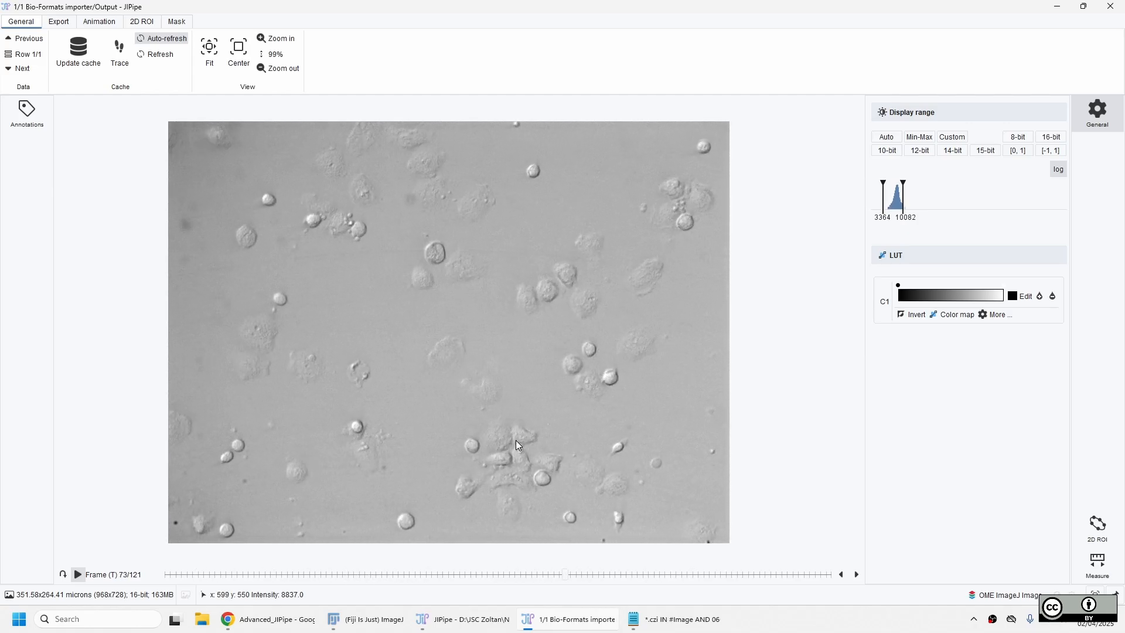
- Close the image viewer and look at the first branch's READ group and Bio-Formats importer
click(1110, 7)
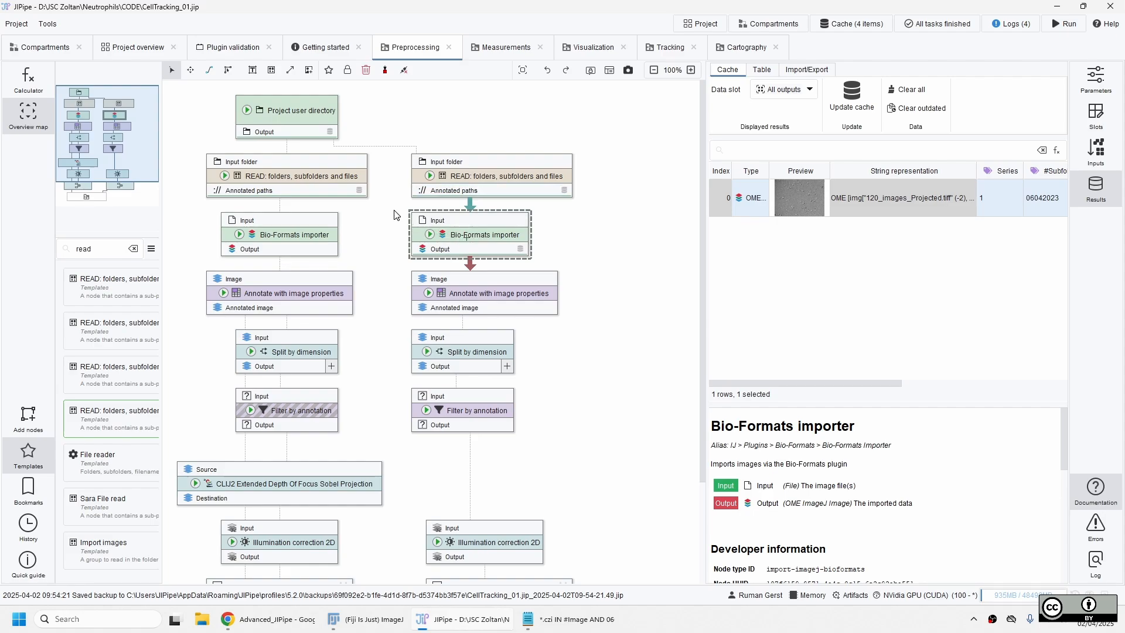
click(334, 179)
click(326, 235)
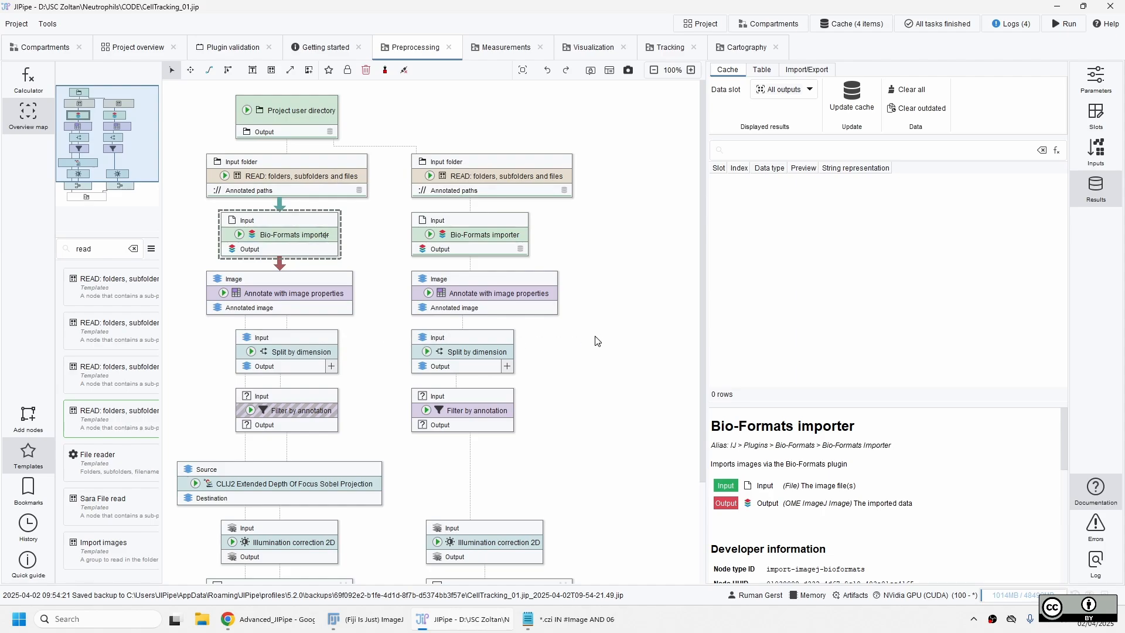
- Examine the parameters of the second branch's Annotate with image properties node in a widened panel, checking which property annotations are enabled
click(533, 302)
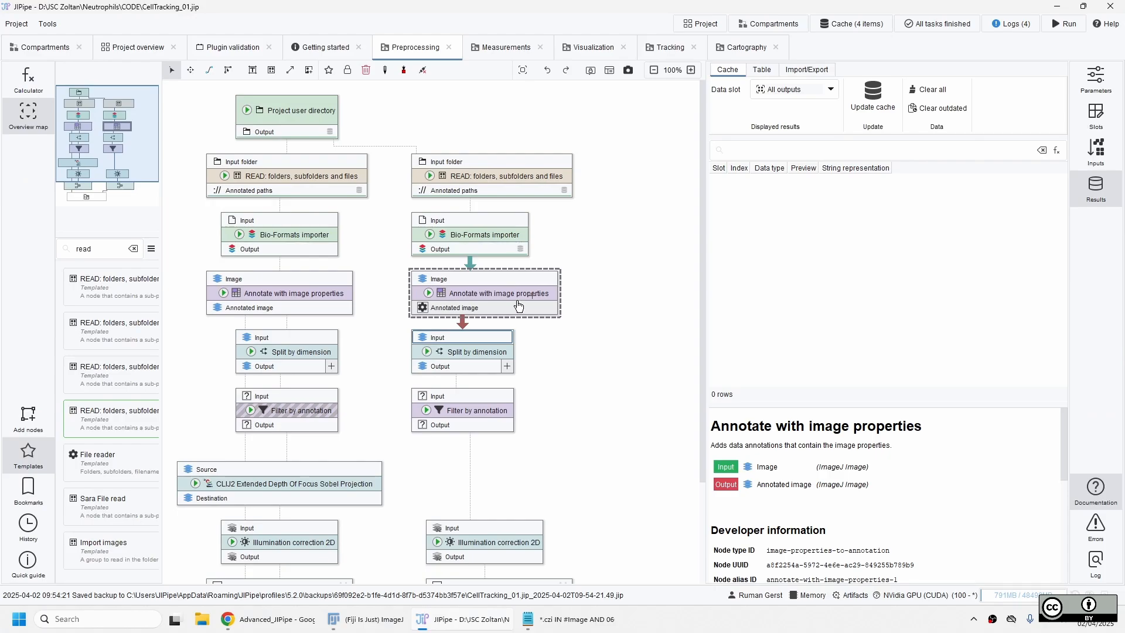
click(1096, 86)
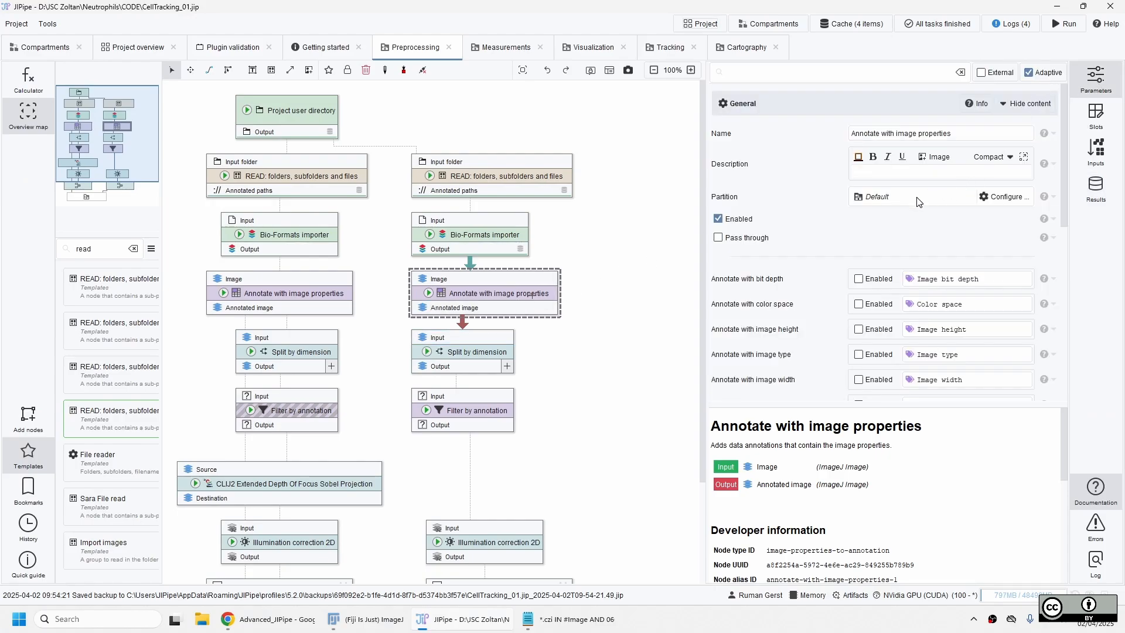
drag(707, 341, 594, 352)
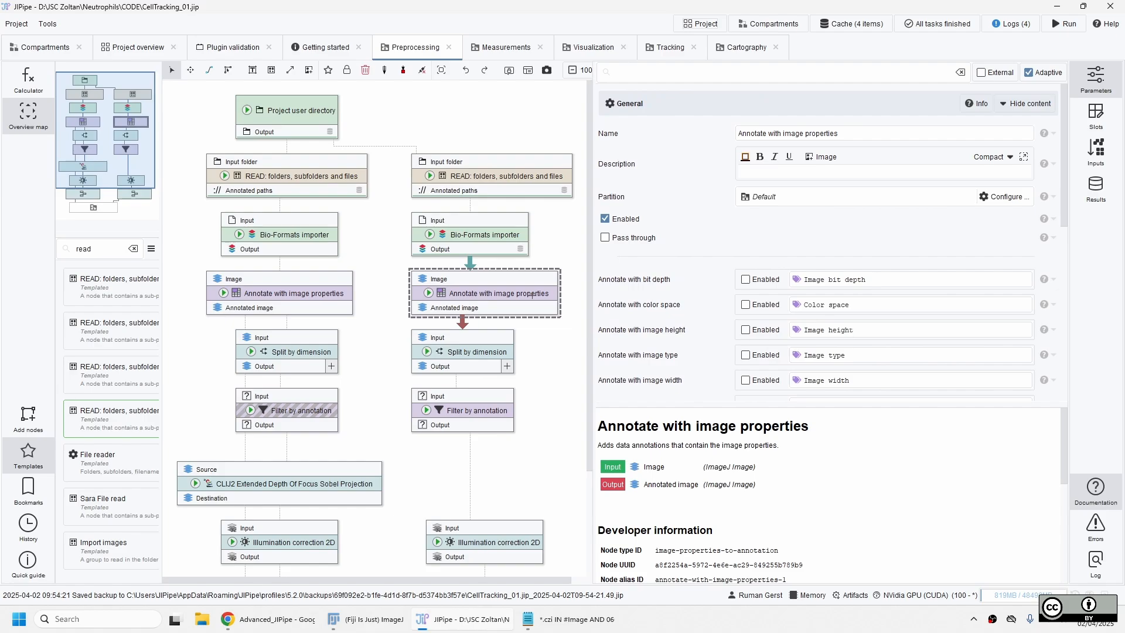
scroll(853, 335, down, 5)
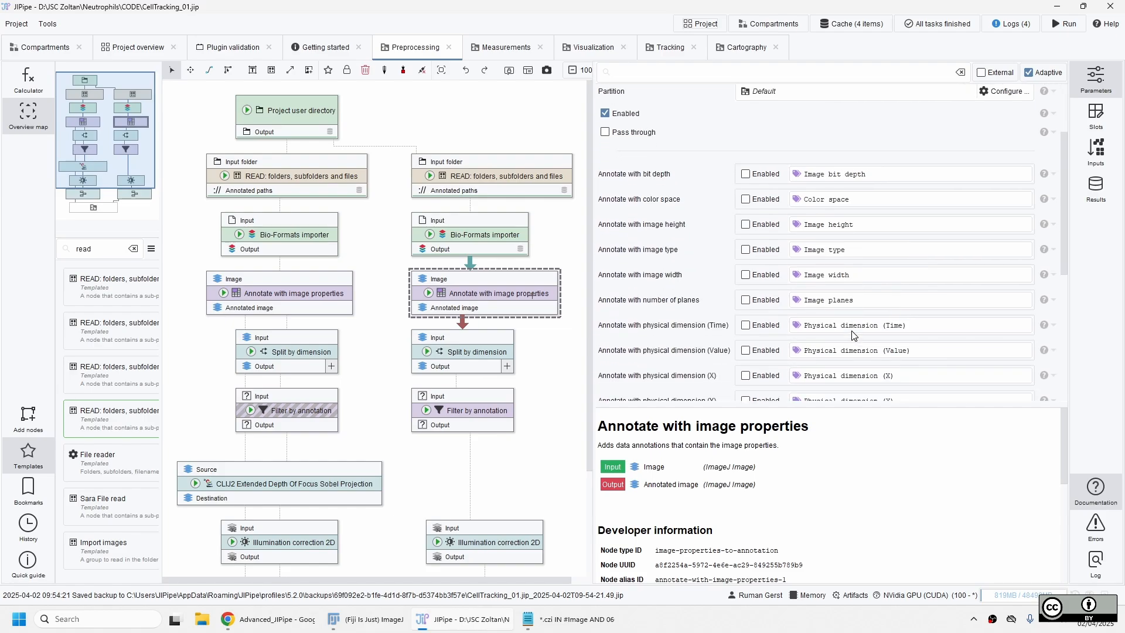
scroll(852, 335, down, 1)
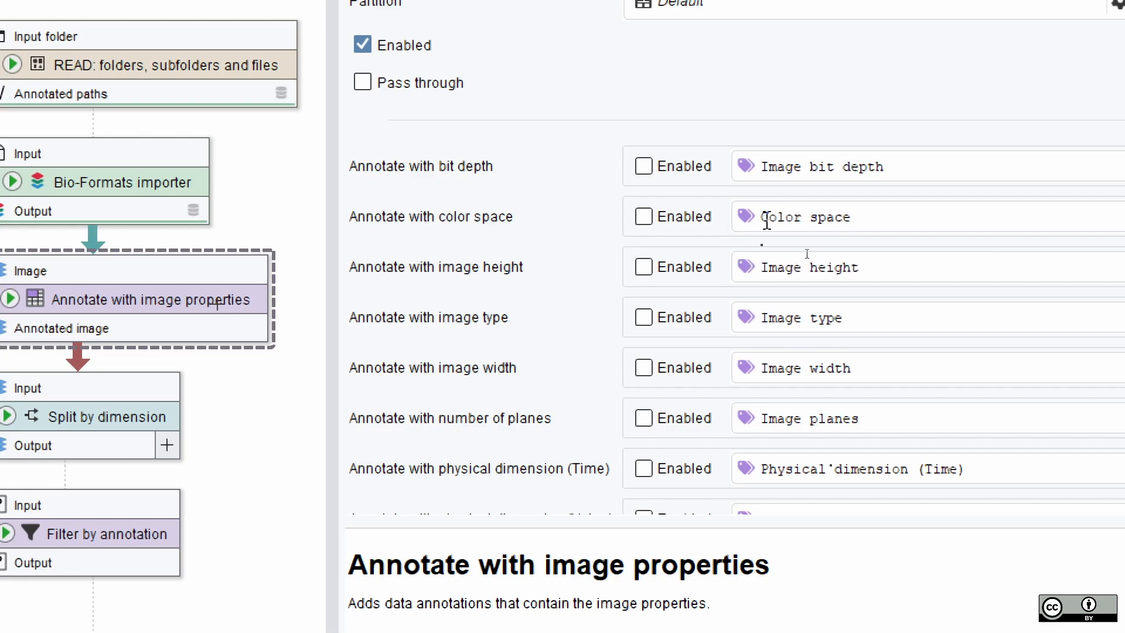
scroll(820, 250, down, 2)
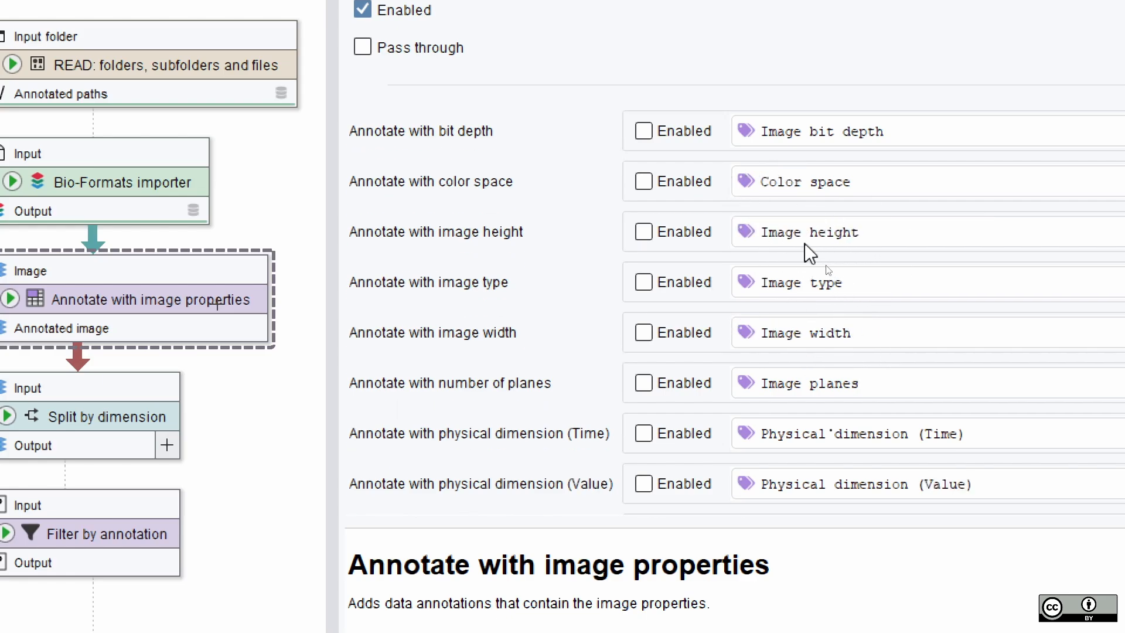
scroll(820, 360, down, 2)
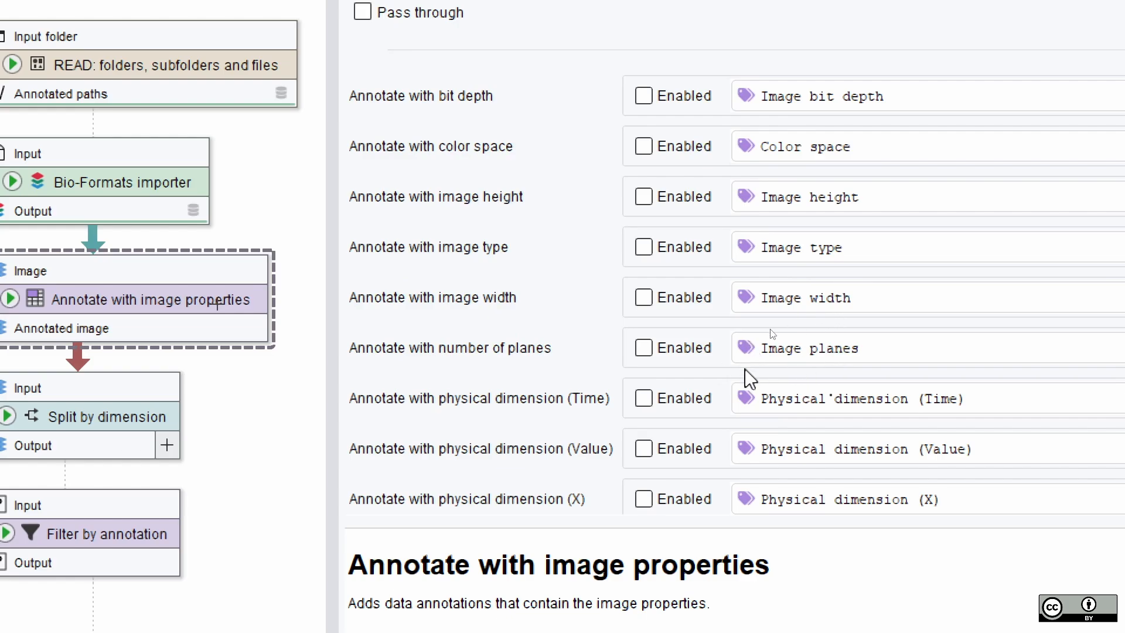
scroll(872, 354, down, 10)
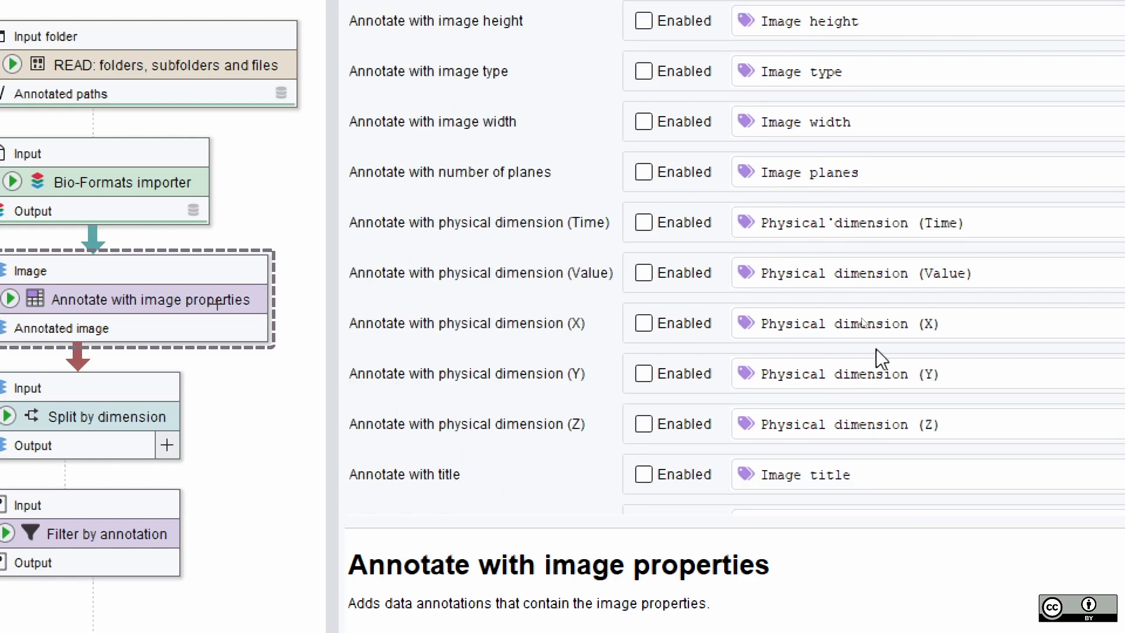
scroll(880, 357, down, 12)
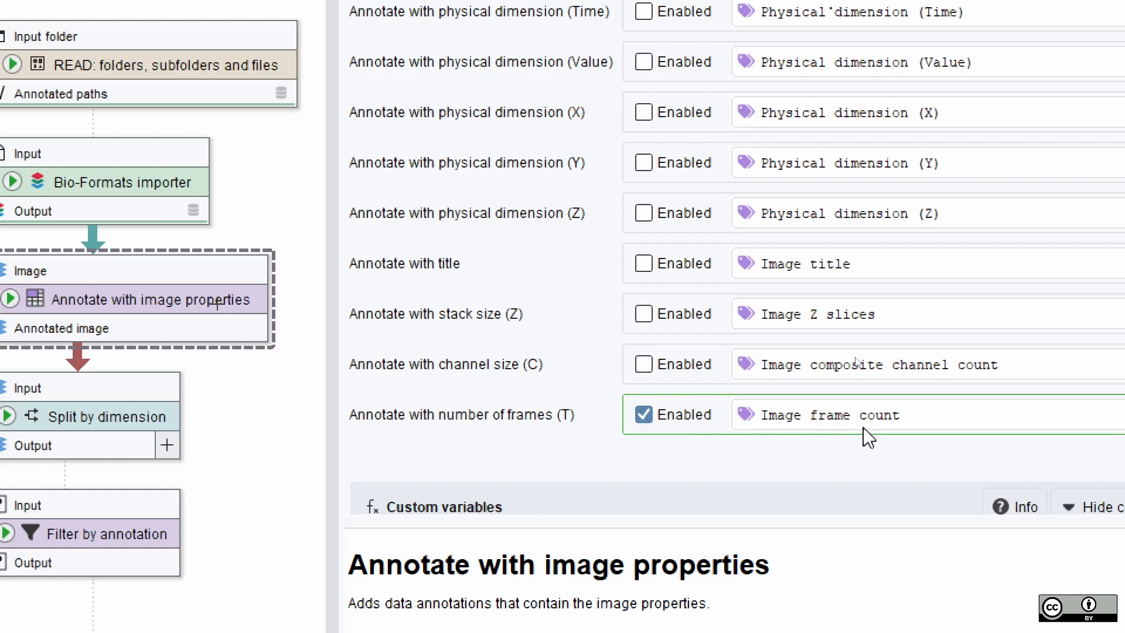
scroll(841, 391, up, 4)
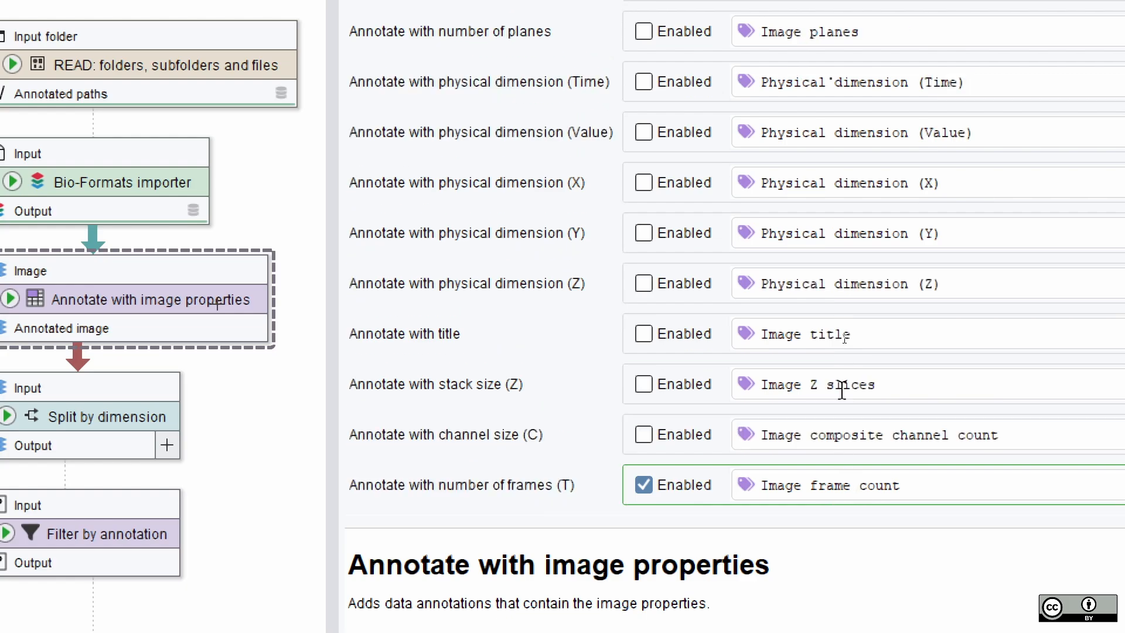
scroll(785, 256, up, 1)
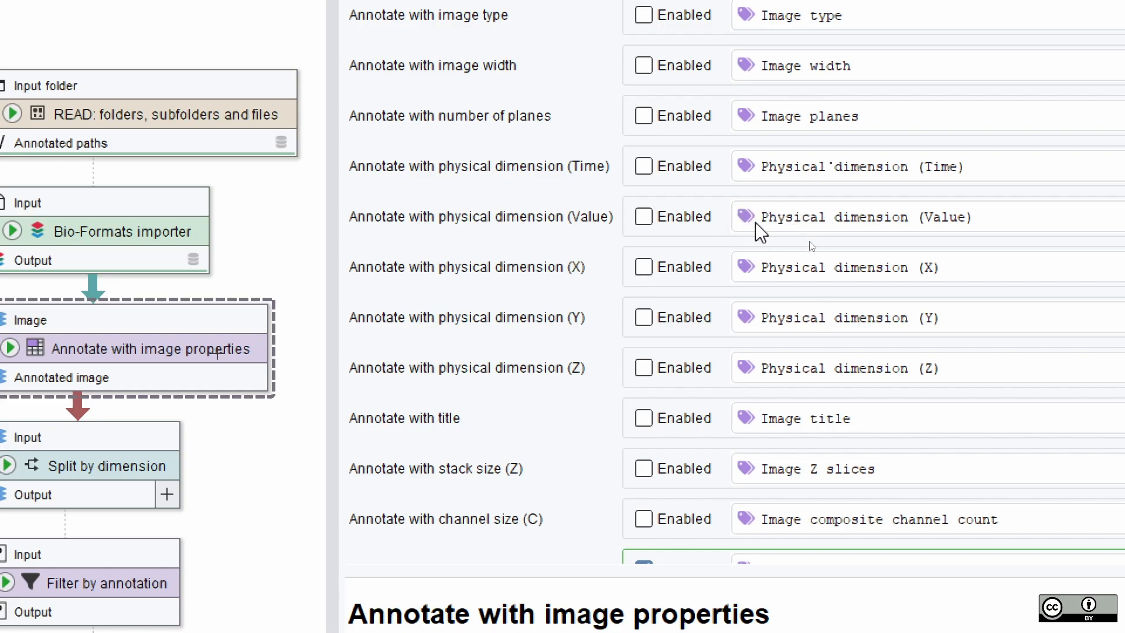
scroll(839, 314, down, 3)
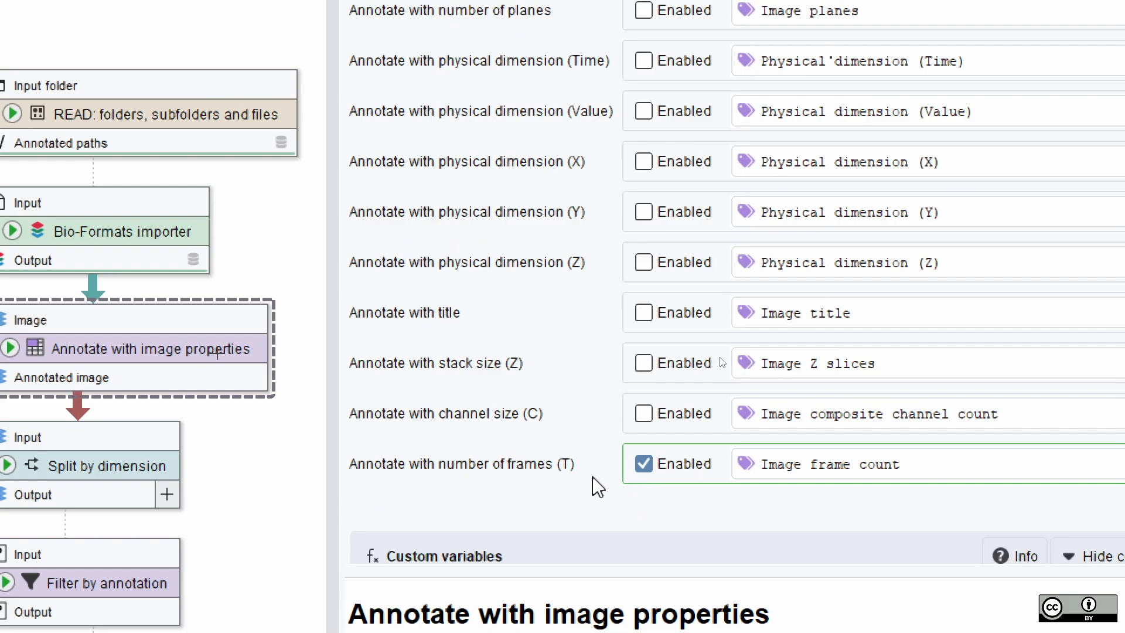
- Switch the number of frames (T) annotation off and back on, and highlight its name Image frame count
click(644, 463)
click(644, 462)
drag(896, 462, 753, 462)
scroll(818, 602, down, 2)
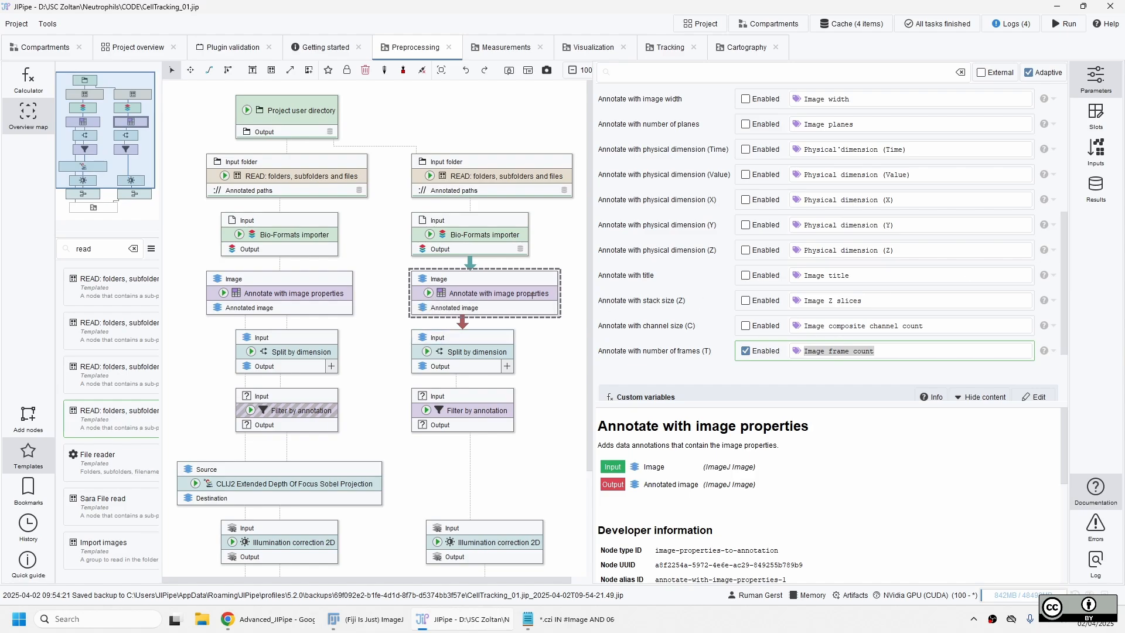
- Cache the output of the second branch's Annotate with image properties node and inspect its Image frame count column
click(430, 308)
click(463, 319)
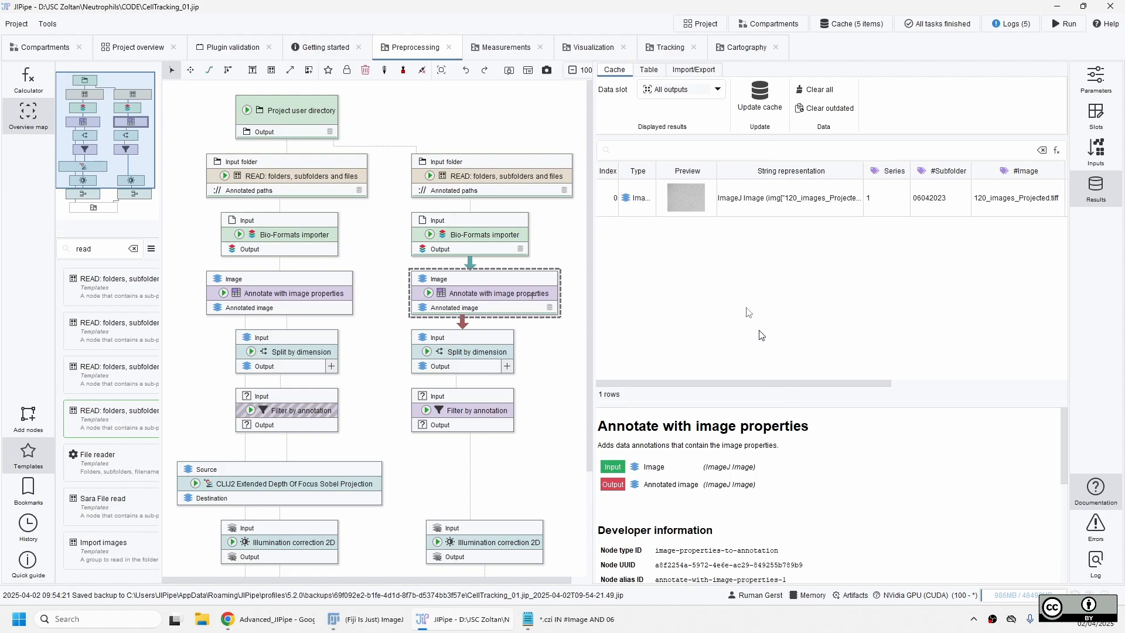
click(692, 205)
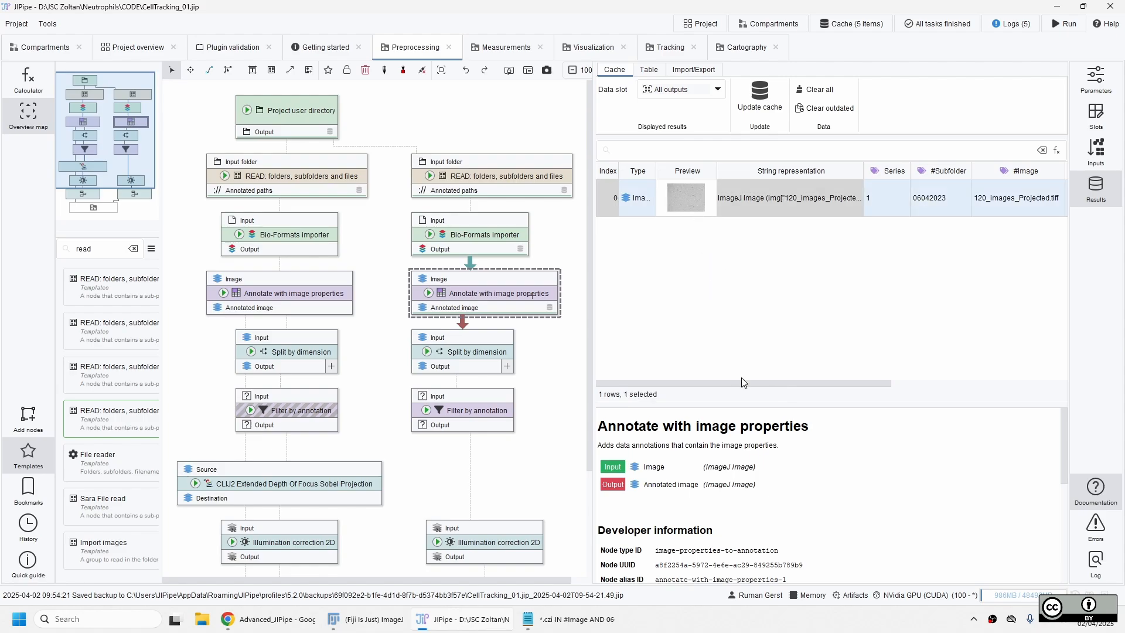
drag(743, 385, 926, 381)
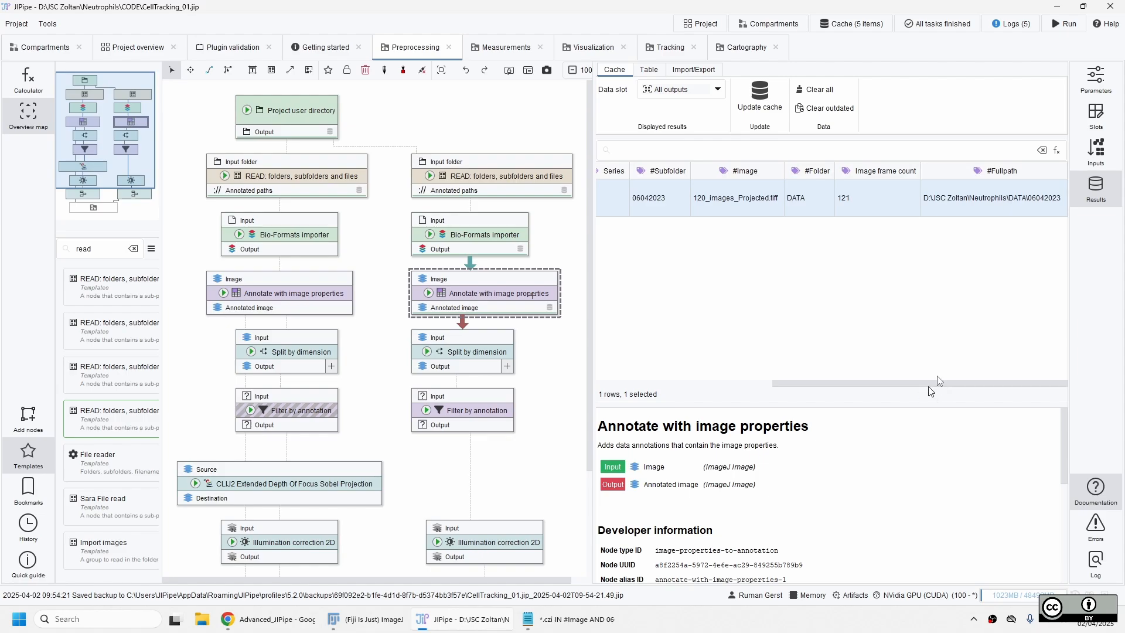
click(886, 171)
click(811, 172)
- Review the second branch's Split by dimension parameters and its split options, keeping Frame (T) as the split dimension
click(492, 359)
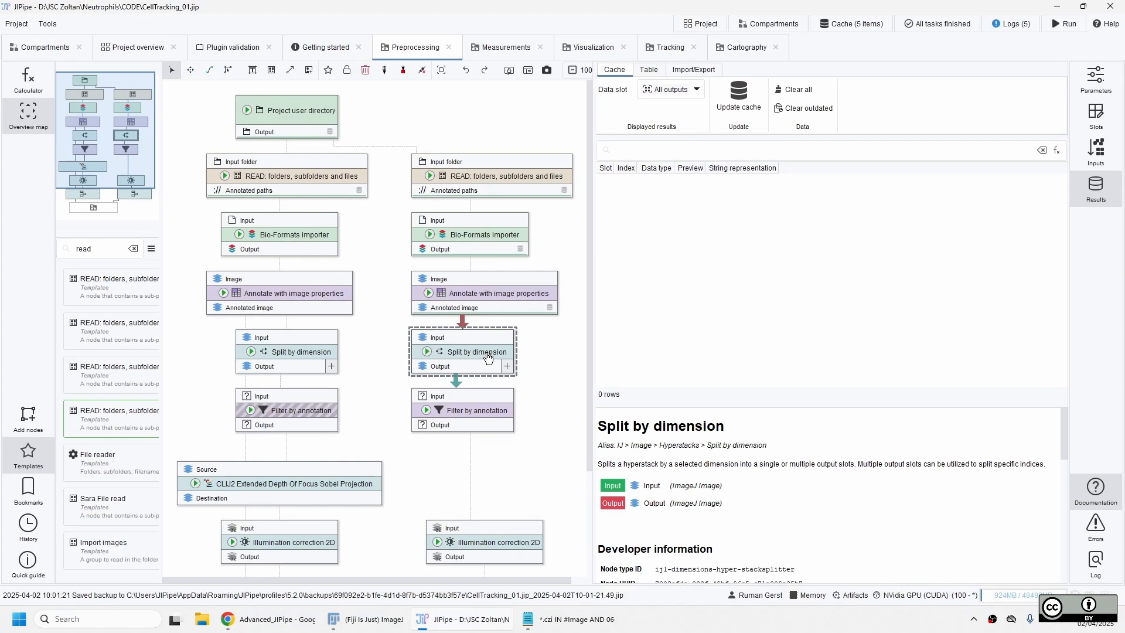
click(1090, 82)
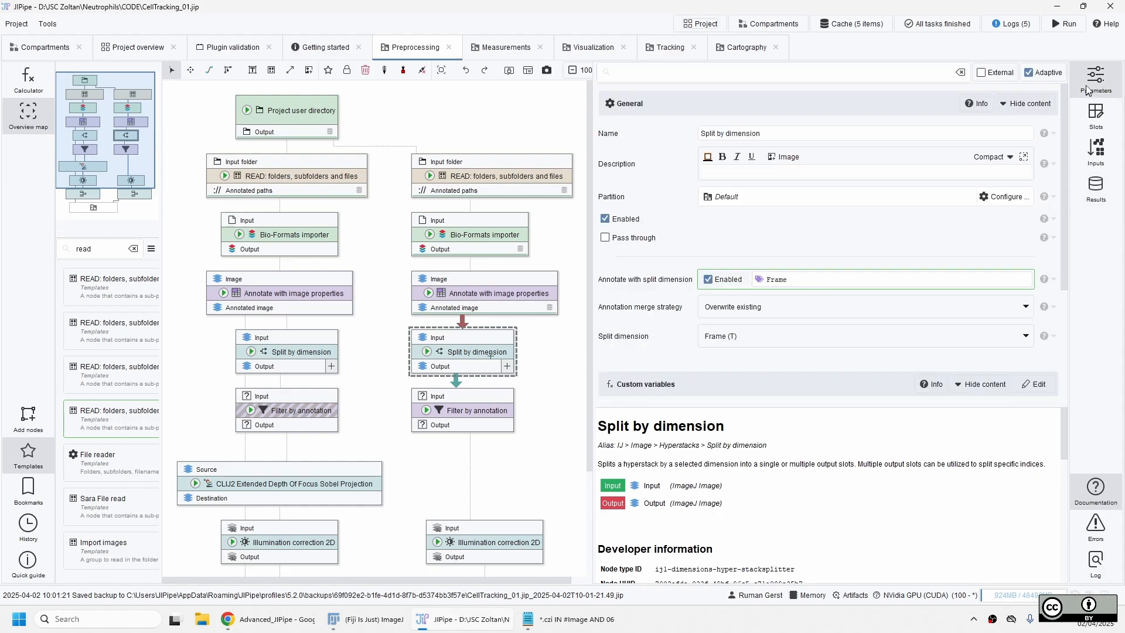
scroll(700, 302, down, 1)
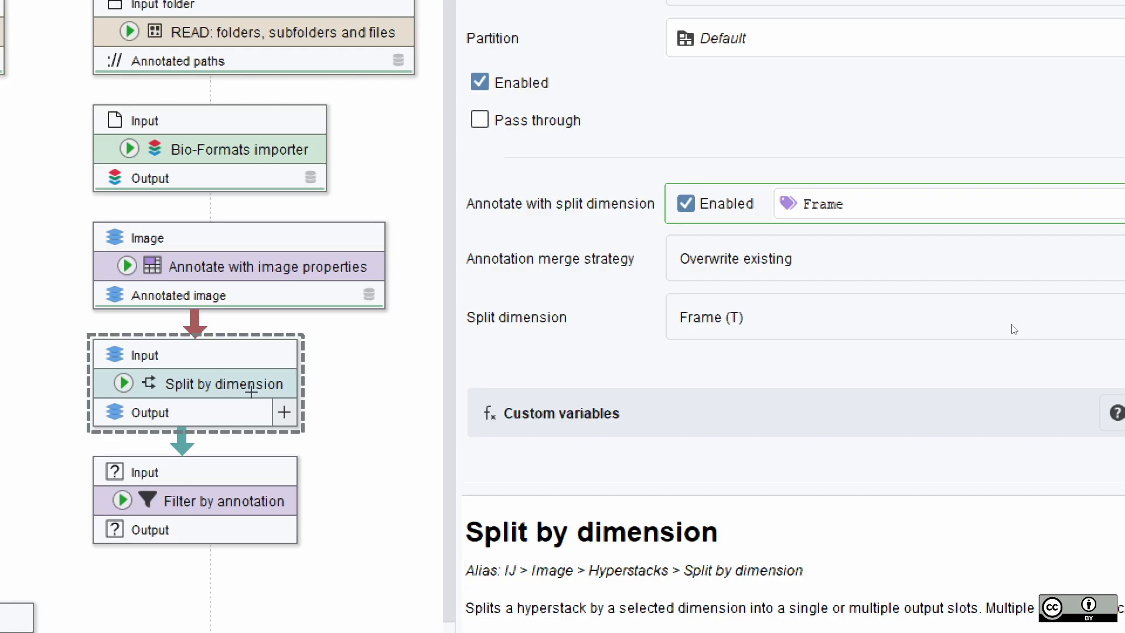
click(877, 321)
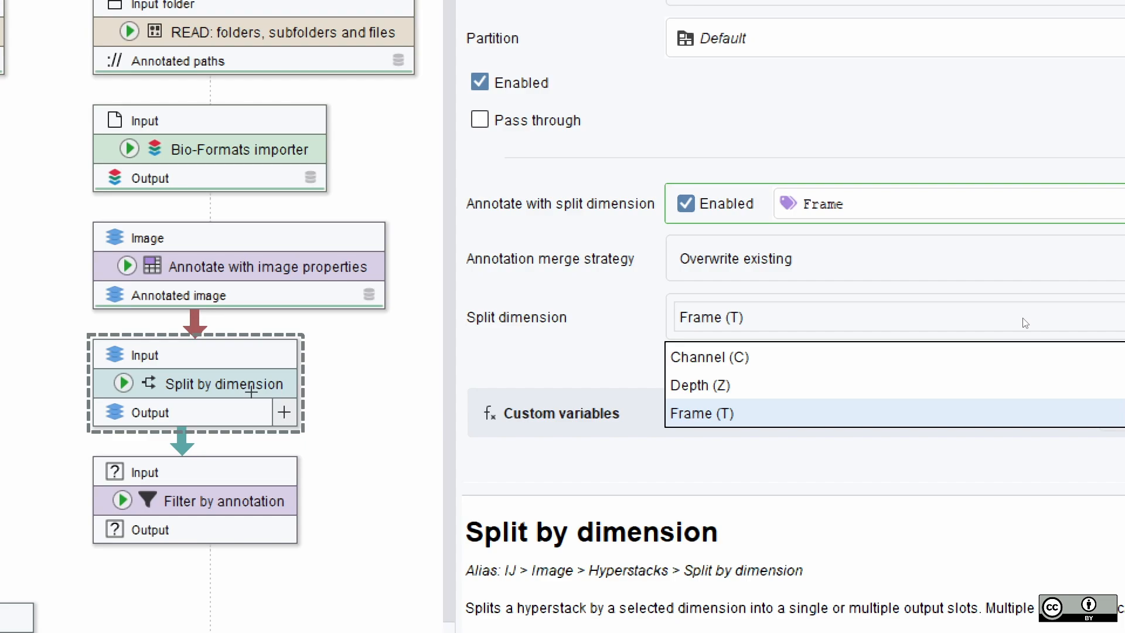
click(684, 419)
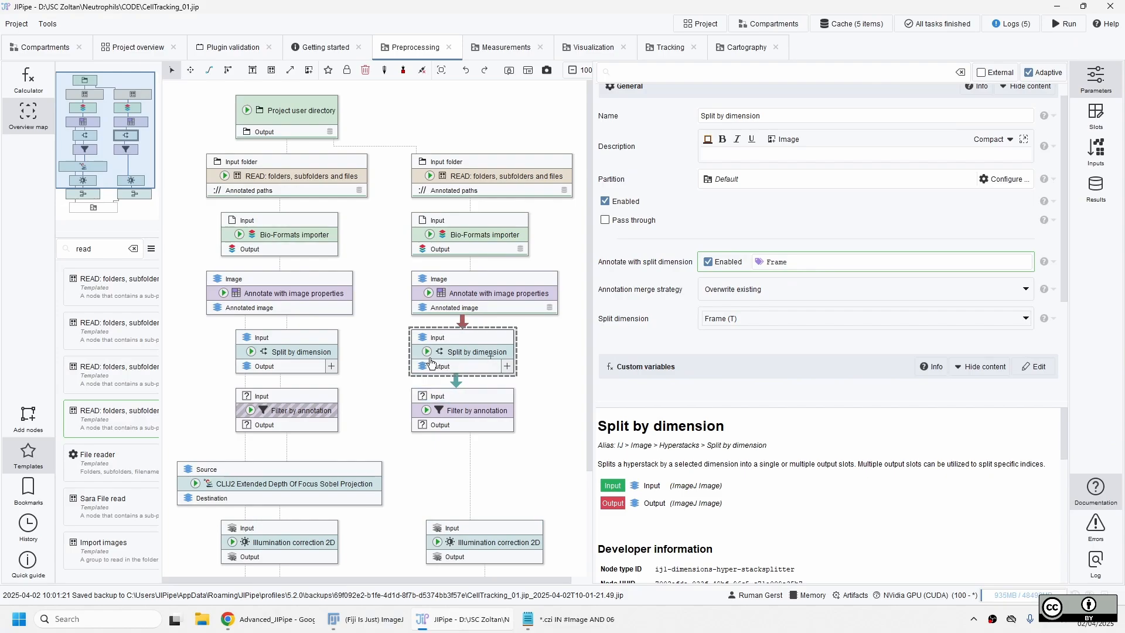
- Cache the output of the second branch's Split by dimension node and view the resulting images
click(427, 353)
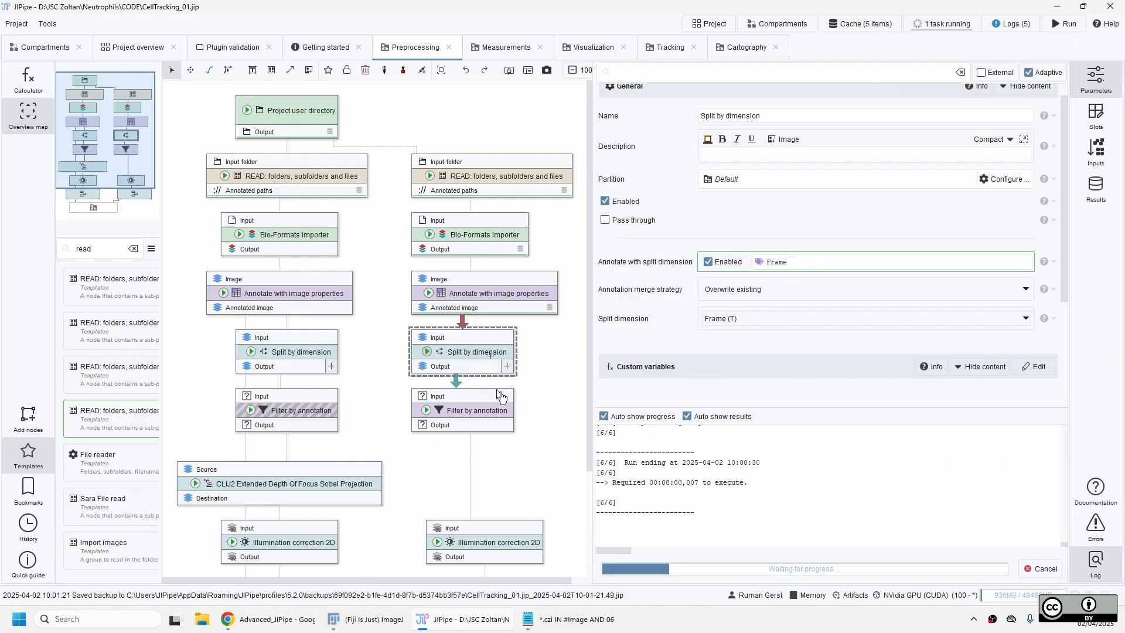
click(1095, 191)
click(1099, 188)
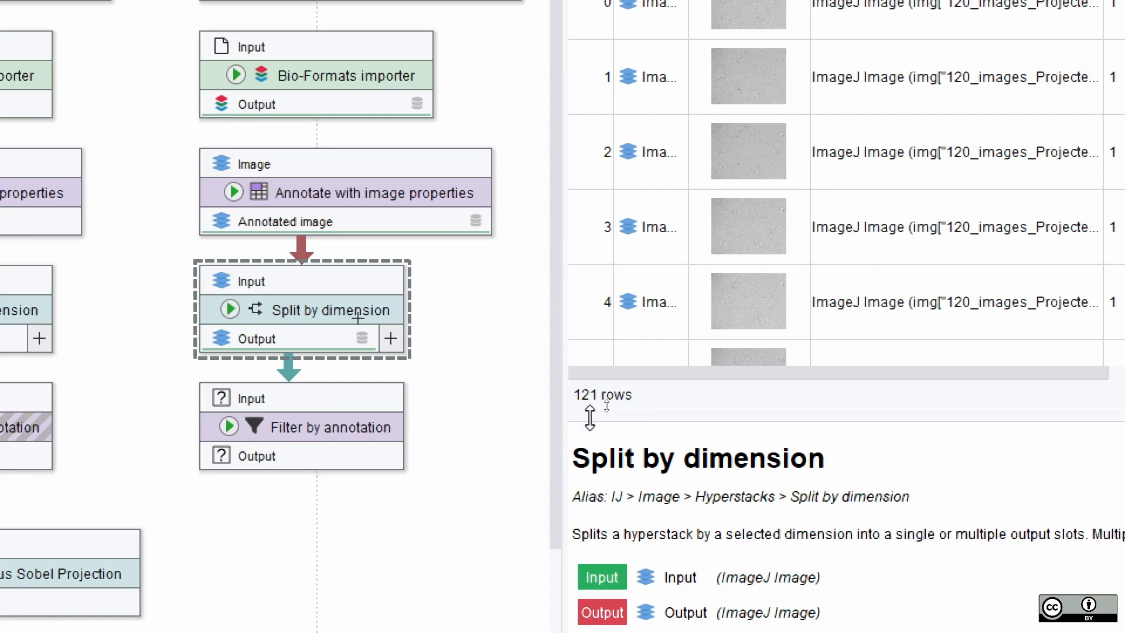
- Compare the second branch's Filter by annotation parameters with the Frame annotation name set in its Split by dimension node
click(357, 436)
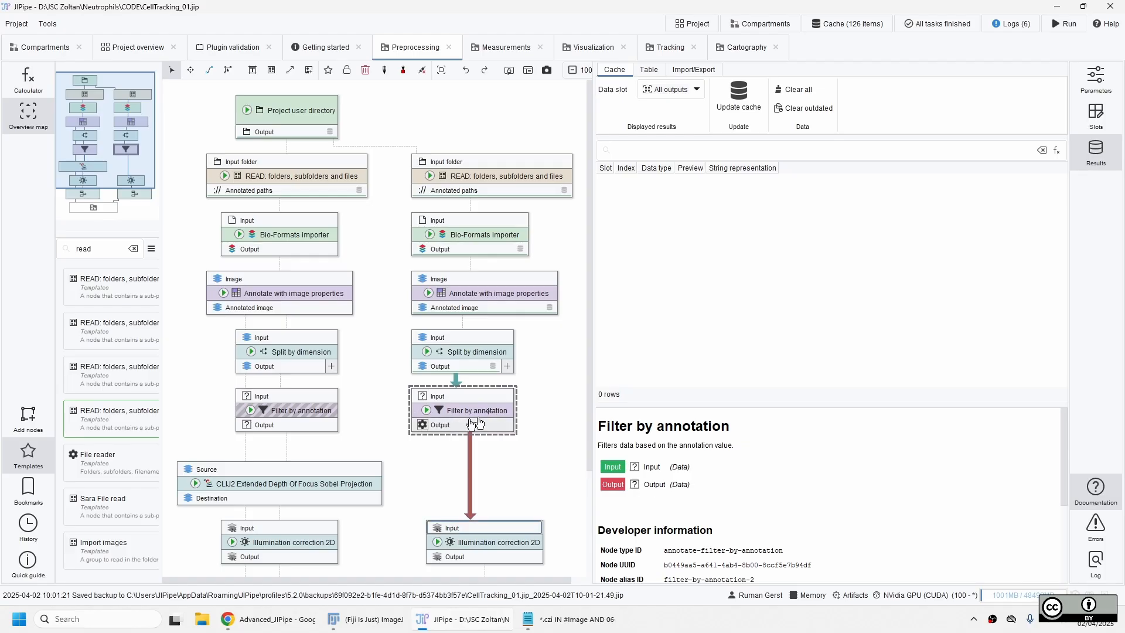
click(1096, 77)
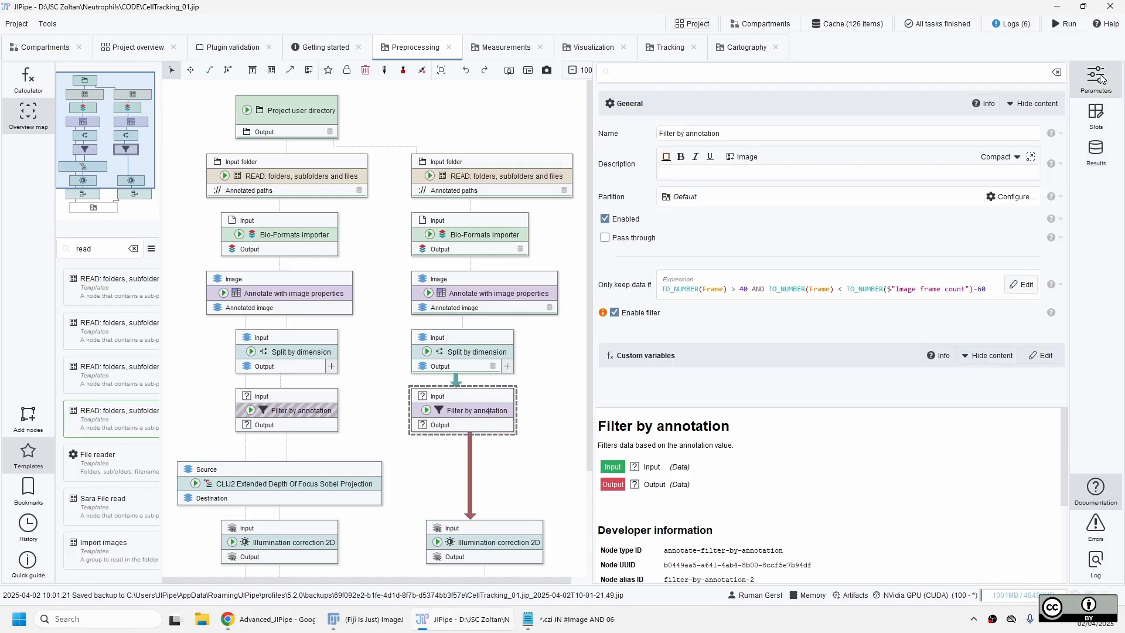
click(491, 359)
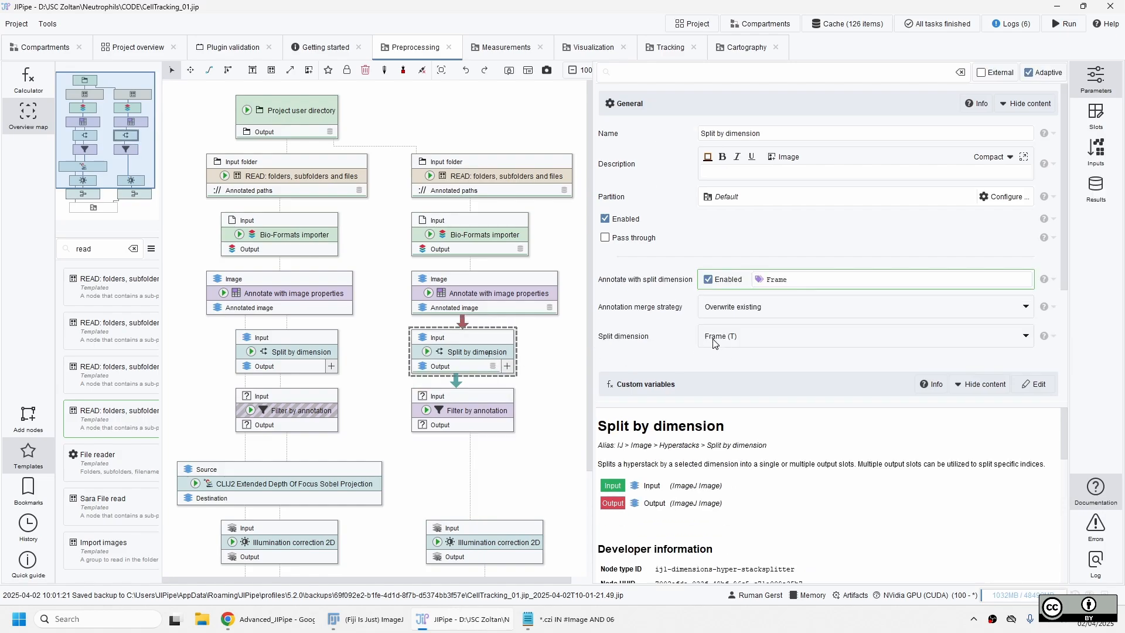
drag(792, 279, 755, 282)
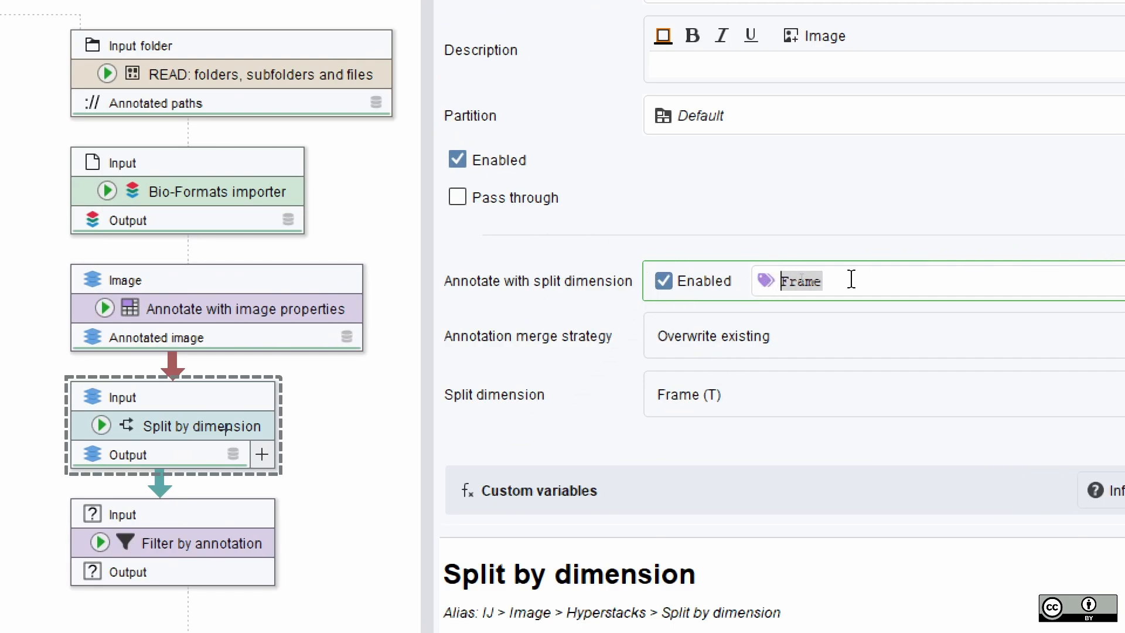
- Copy the filter expression TO_NUMBER(Frame) > 40 AND TO_NUMBER(Frame) < TO_NUMBER($"Image frame count")-60 into the Notepad notes and highlight it there
click(184, 545)
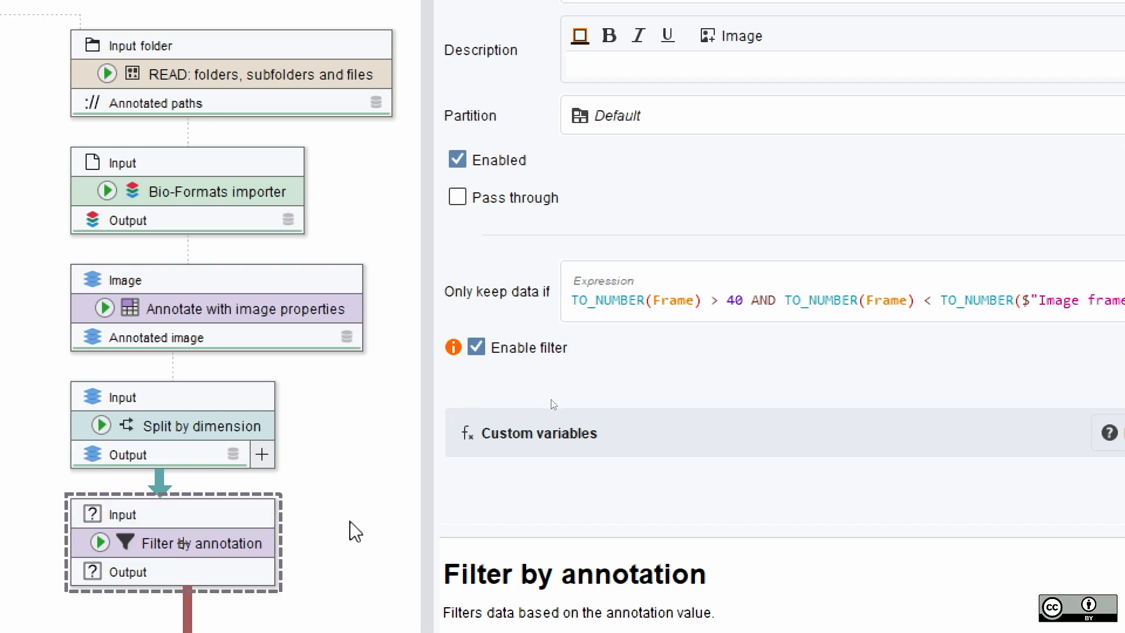
triple_click(584, 303)
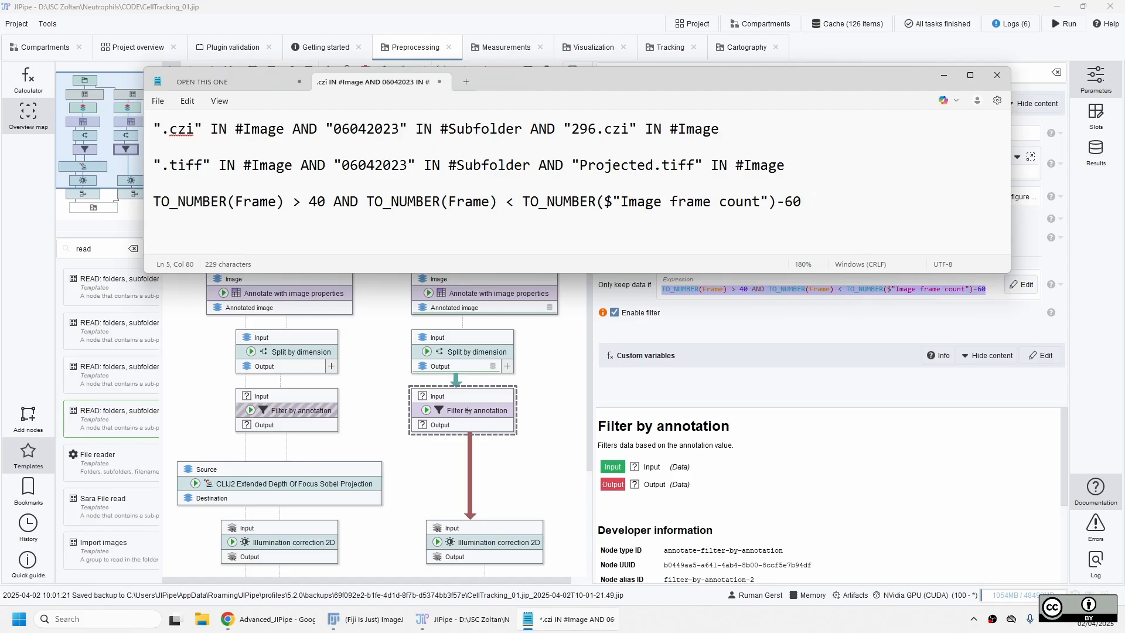
triple_click(555, 198)
click(802, 201)
drag(309, 201, 317, 202)
drag(801, 202, 154, 202)
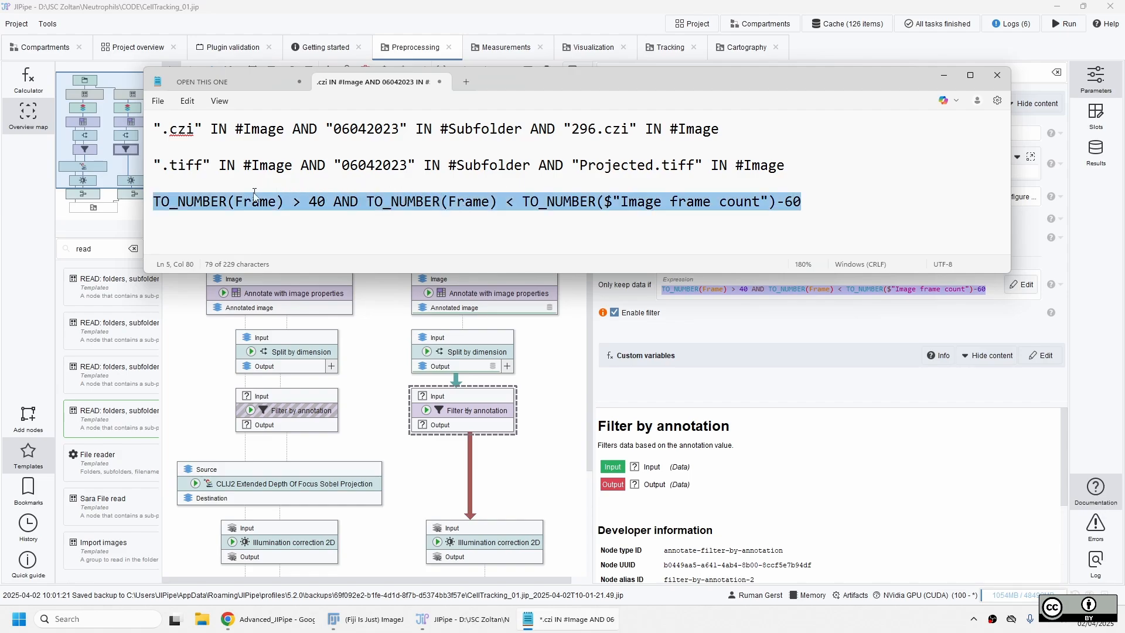
- Try disabling Enable filter and enabling Pass through on the second branch's Filter by annotation node, and restore both settings
click(695, 307)
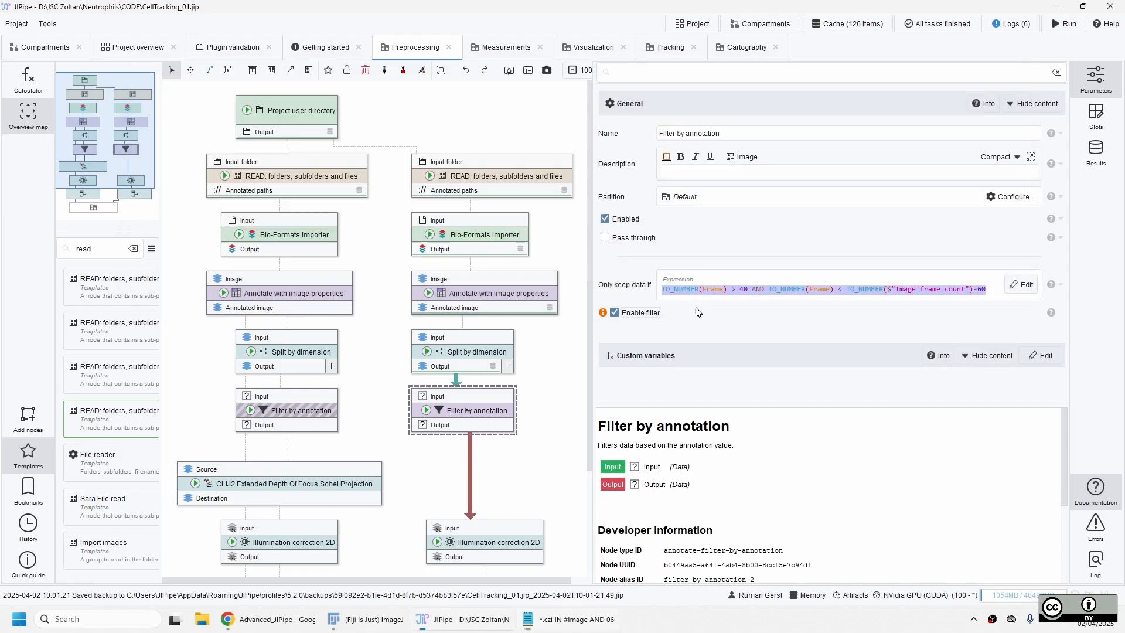
click(614, 312)
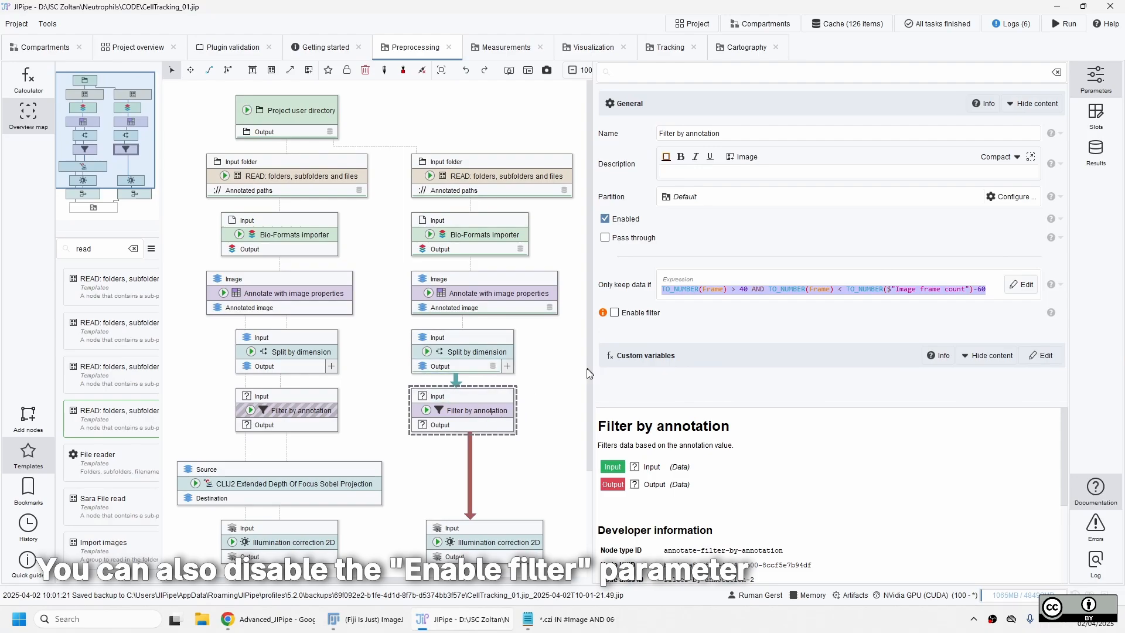
click(605, 237)
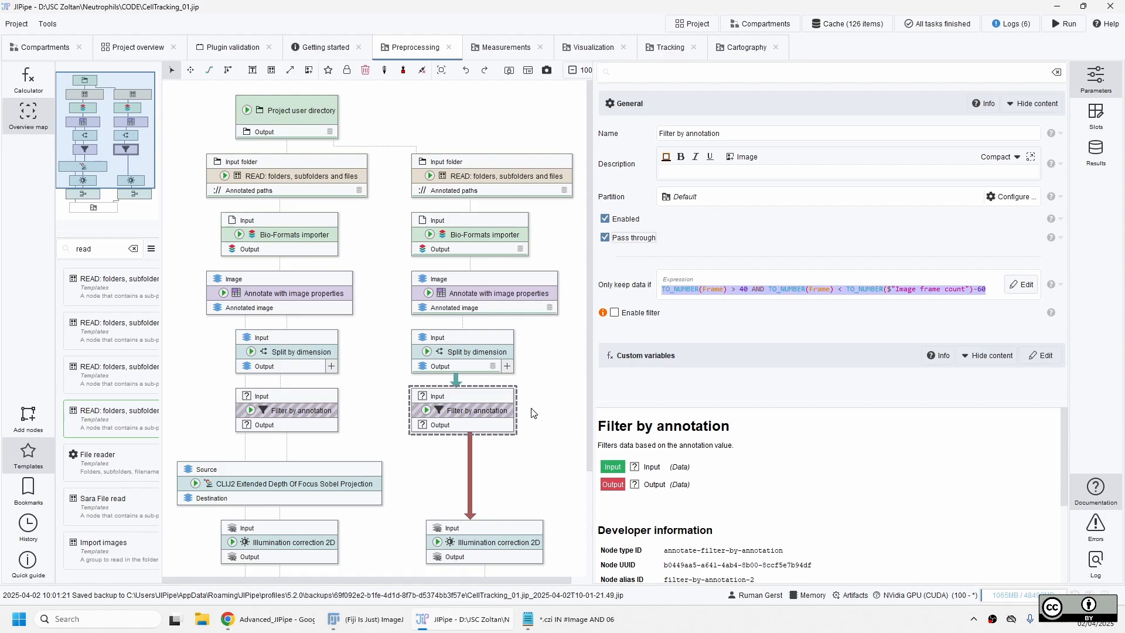
scroll(519, 429, down, 2)
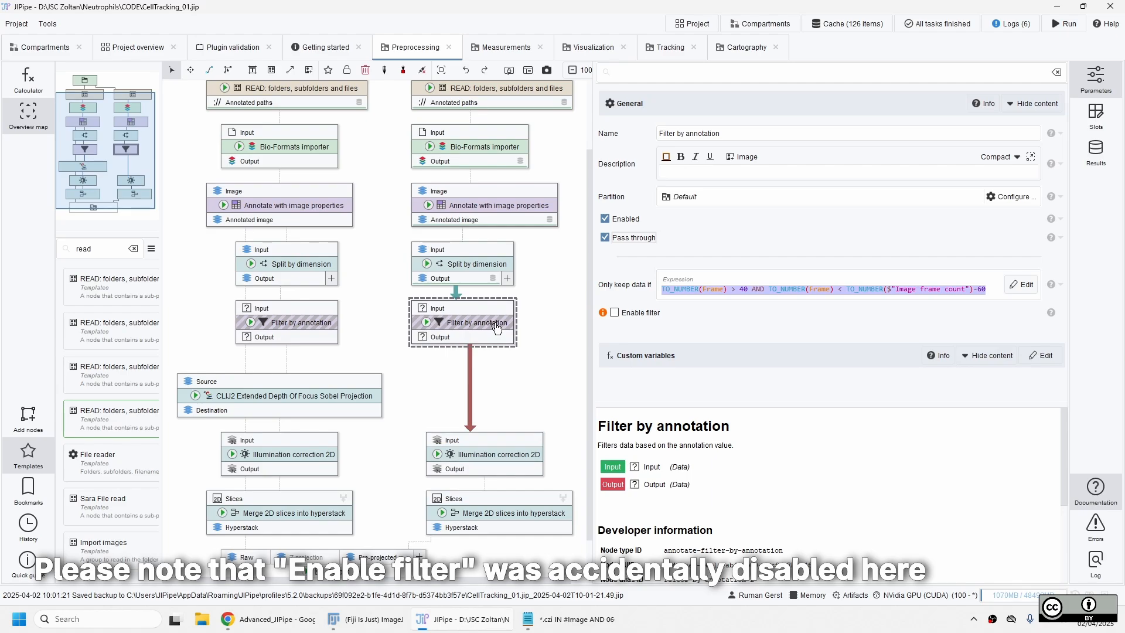
click(604, 237)
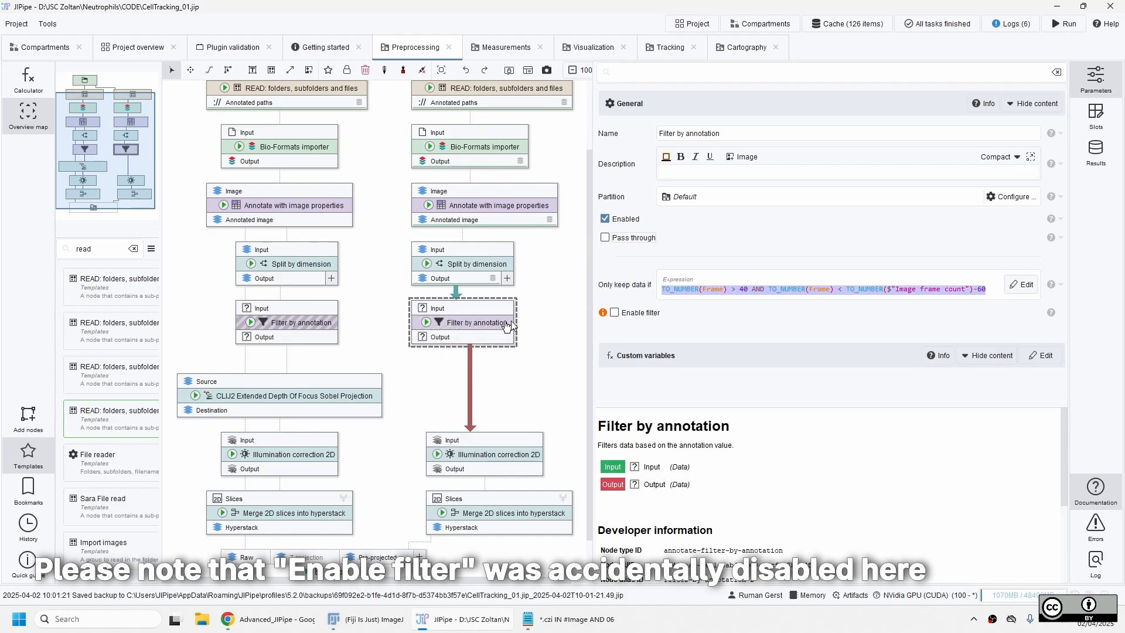
click(614, 312)
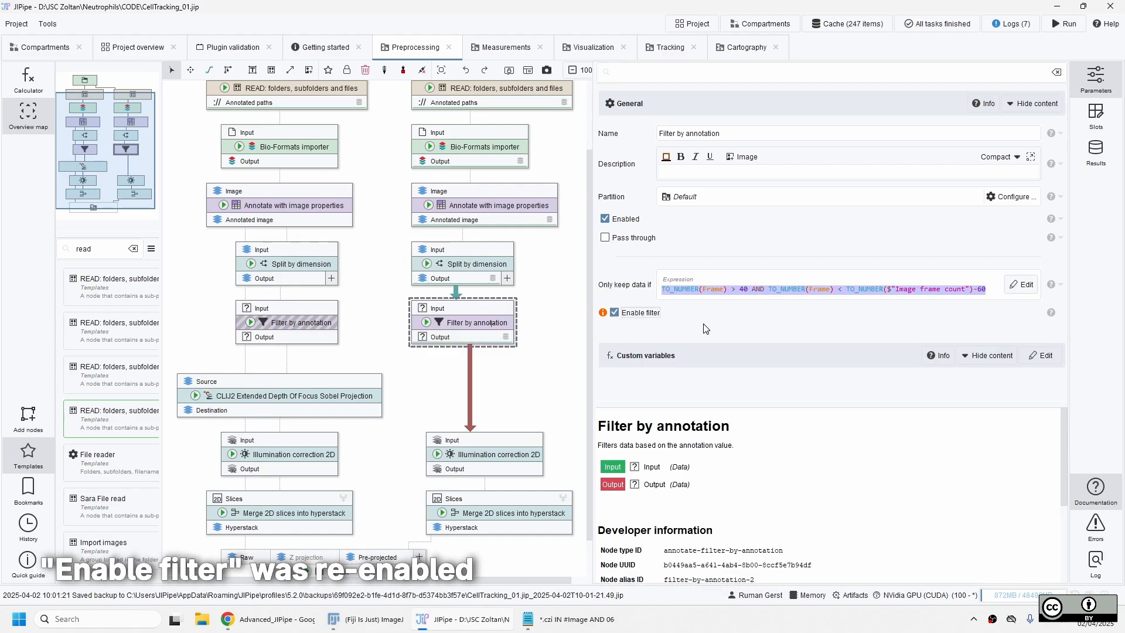
- Cache the intermediate results of the second branch's Filter by annotation node and view its first output image
click(425, 323)
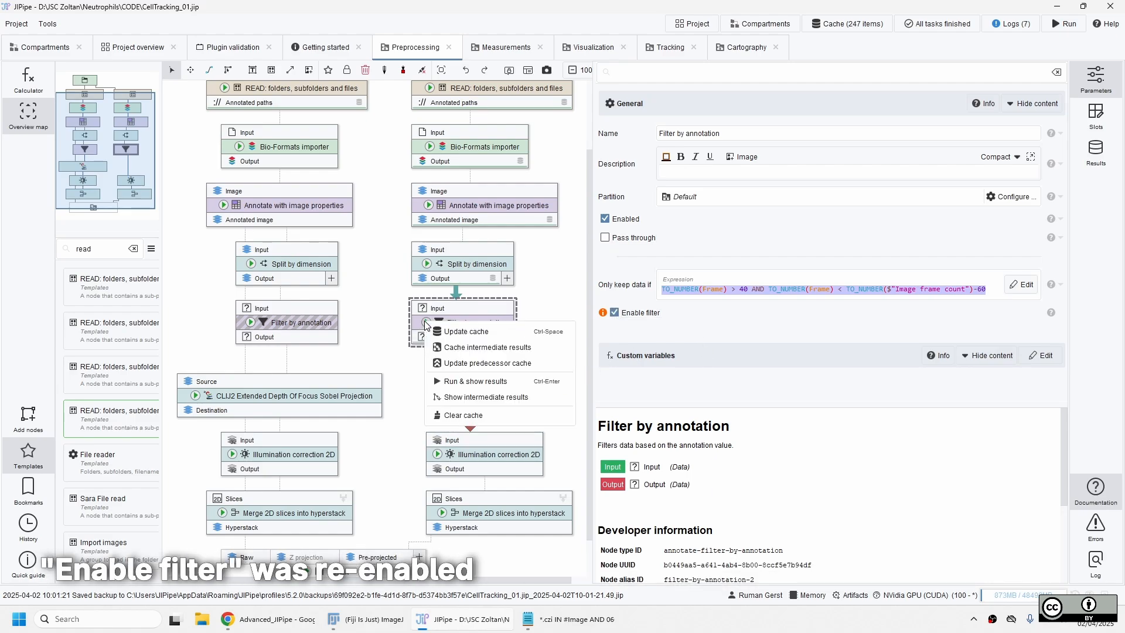
click(448, 348)
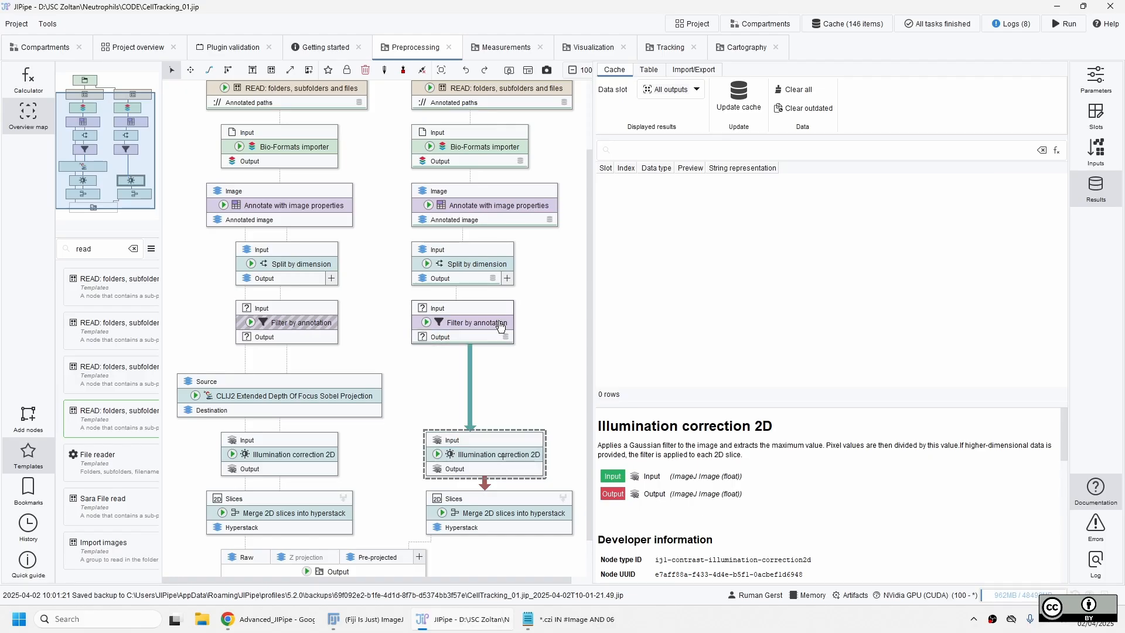
click(365, 247)
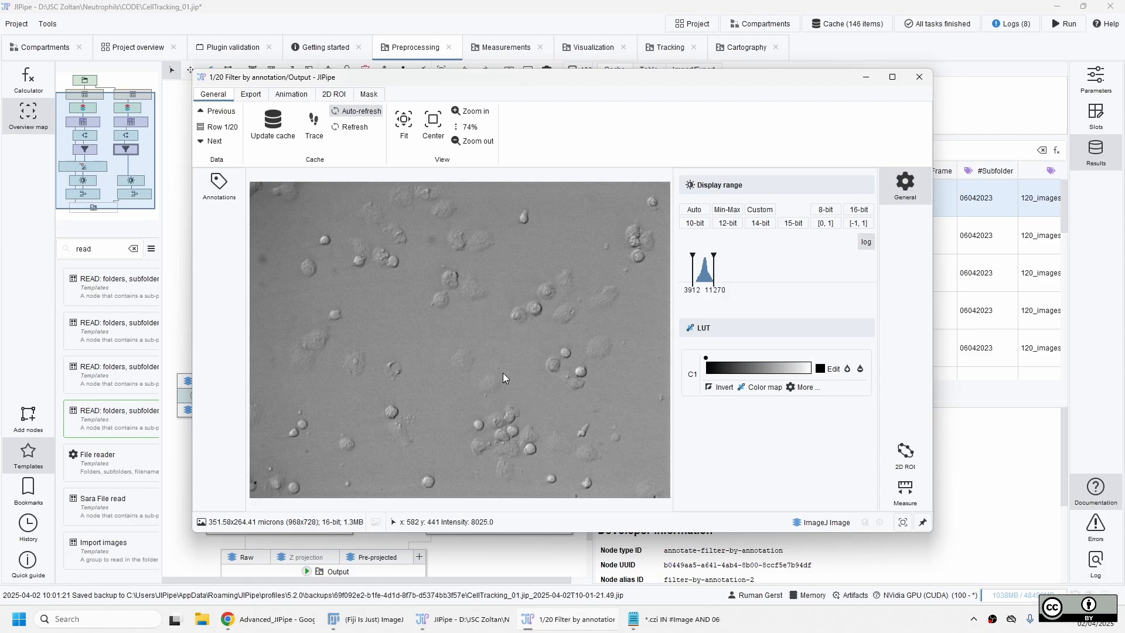
click(928, 75)
- Review the second branch's Illumination correction 2D parameters, especially the Gaussian filter's Sigma (X) and Sigma (Y)
scroll(525, 422, down, 1)
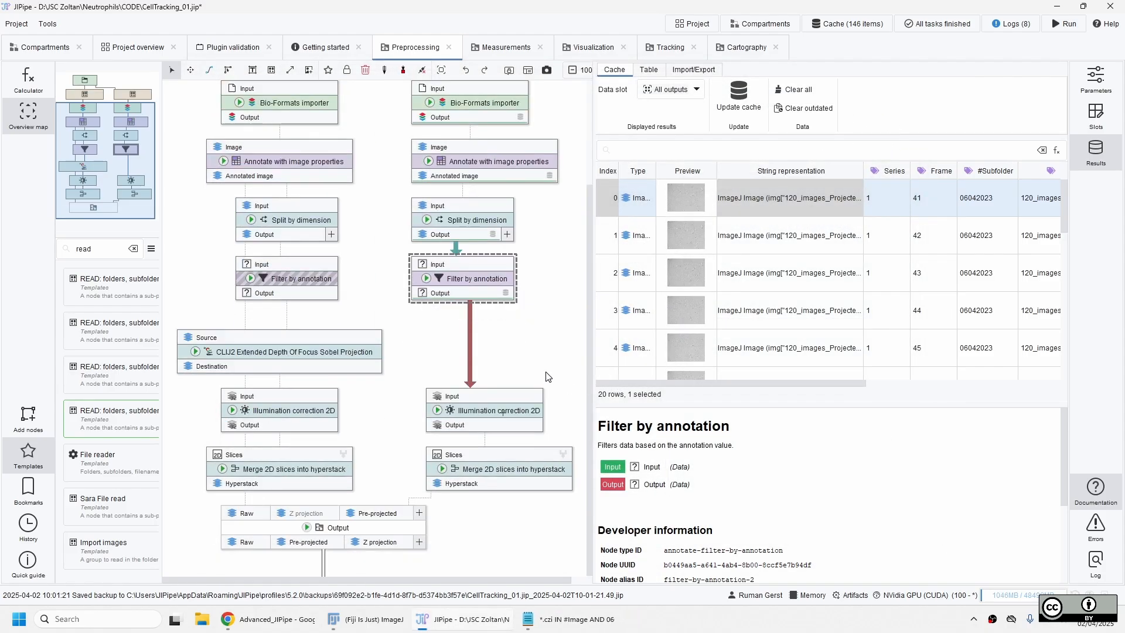
click(521, 412)
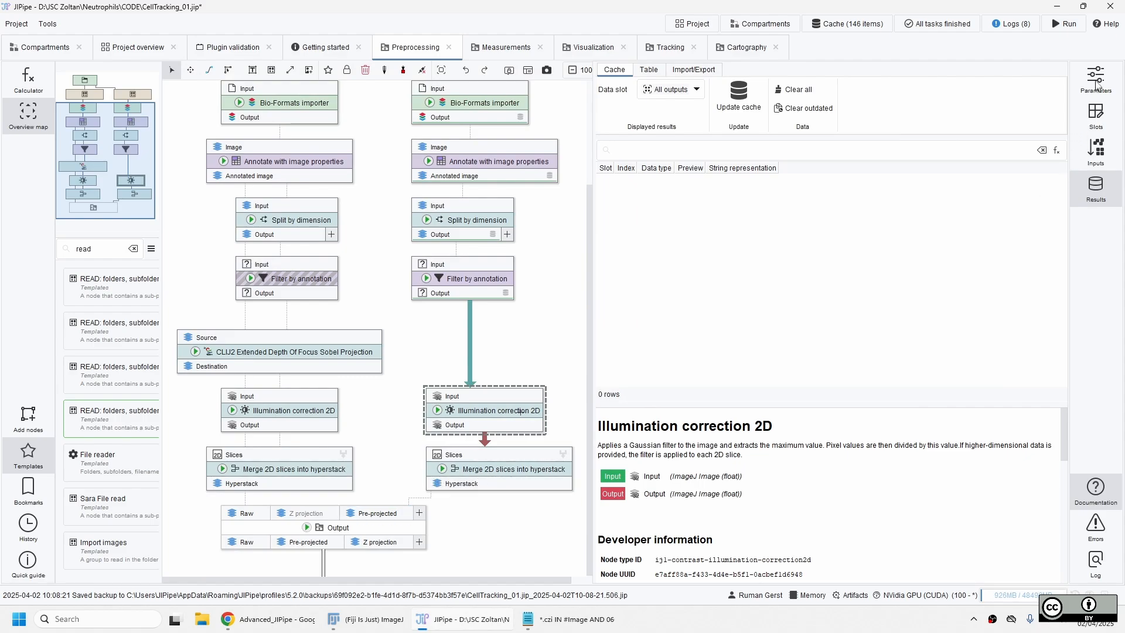
click(1095, 78)
scroll(764, 234, down, 3)
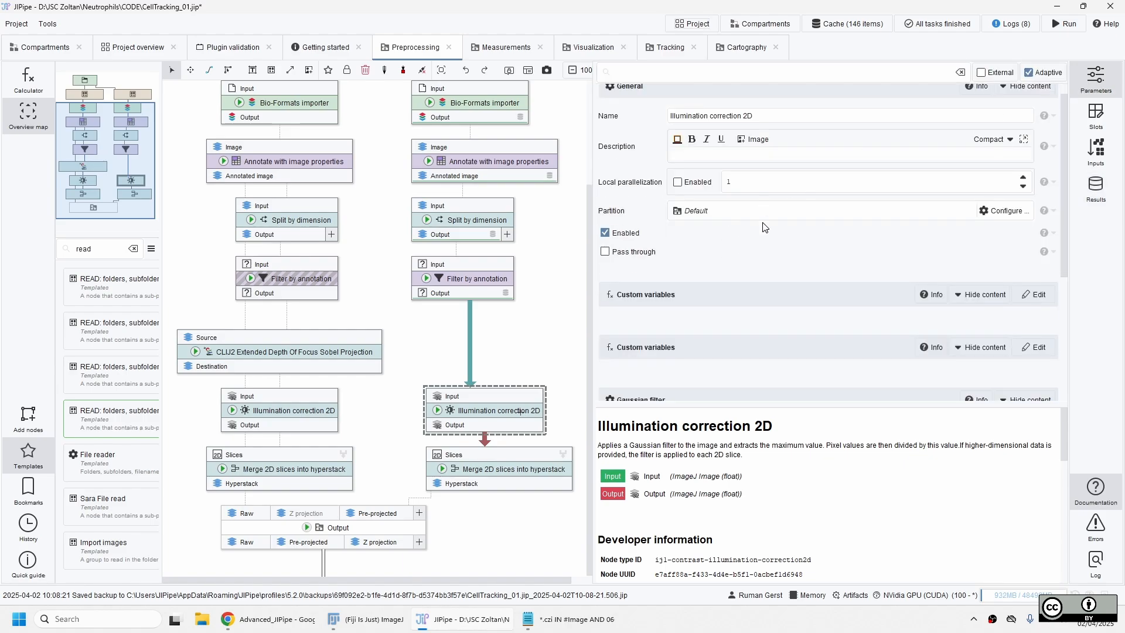
scroll(763, 234, down, 3)
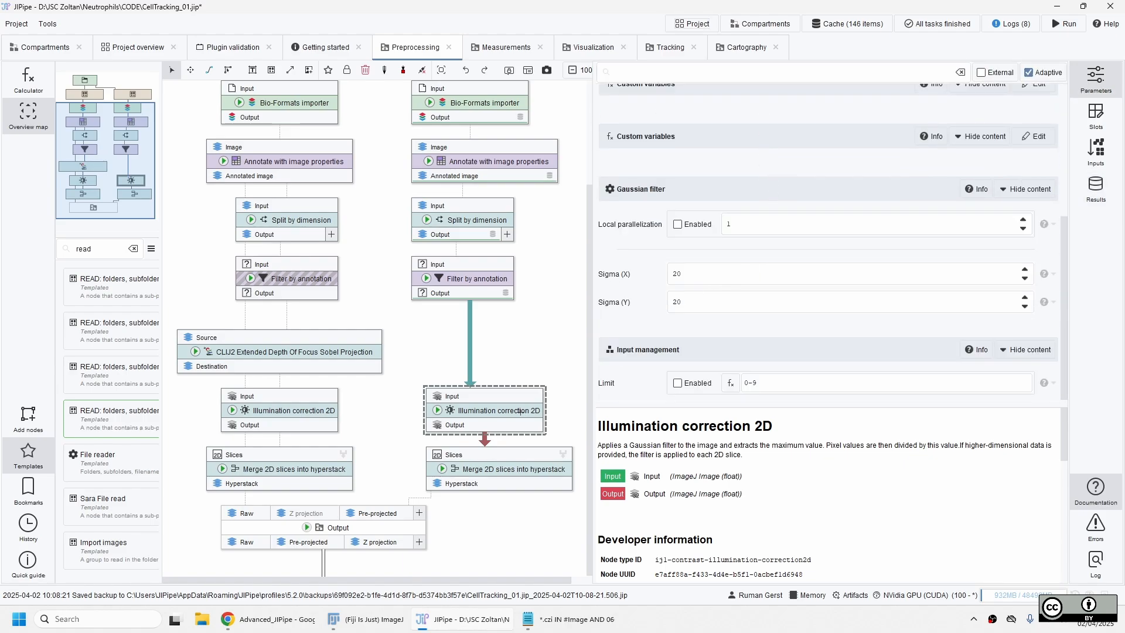
click(674, 301)
click(674, 274)
drag(681, 273, 668, 303)
- Cache intermediate results for the second branch's Illumination correction 2D and view the first image with its display range maximum lowered to about 9681
right_click(436, 414)
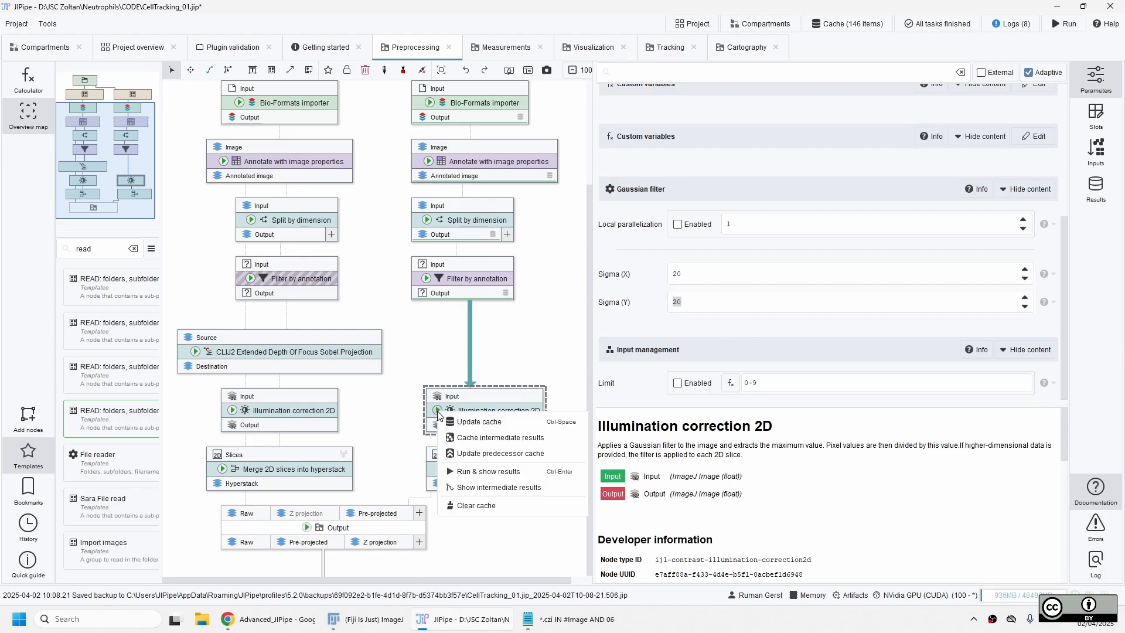
click(462, 440)
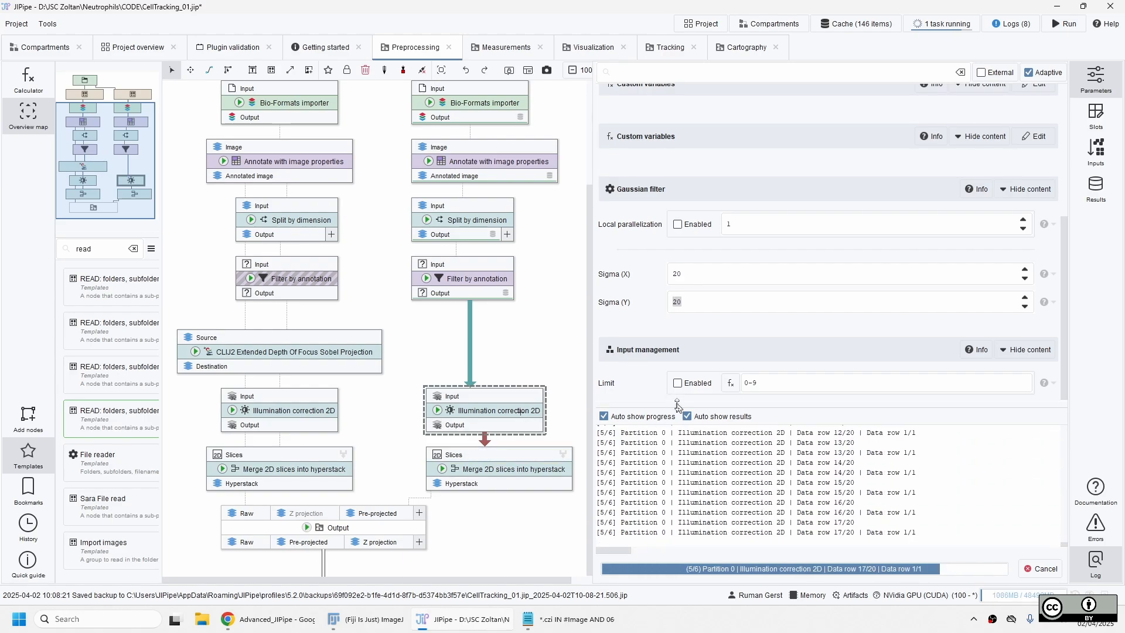
click(678, 197)
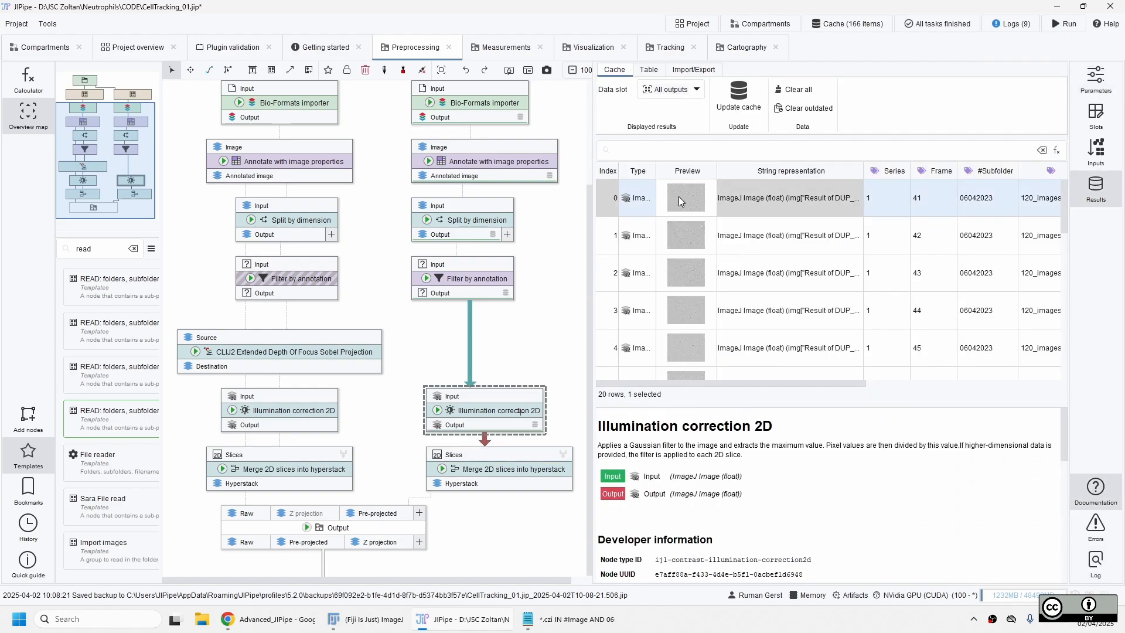
double_click(678, 196)
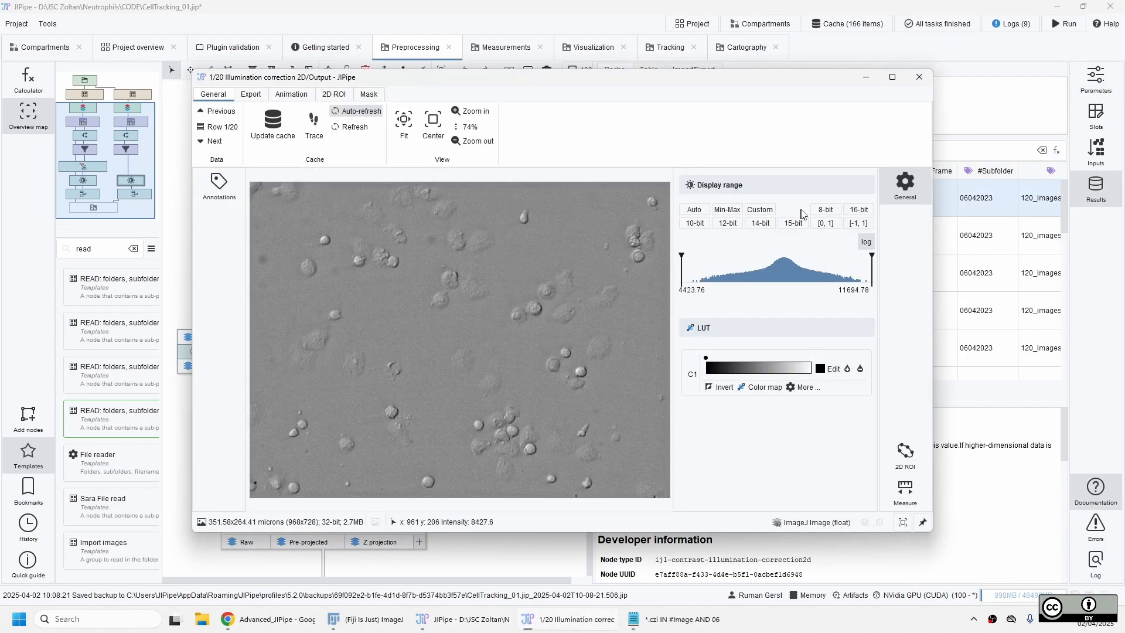
drag(871, 257, 821, 271)
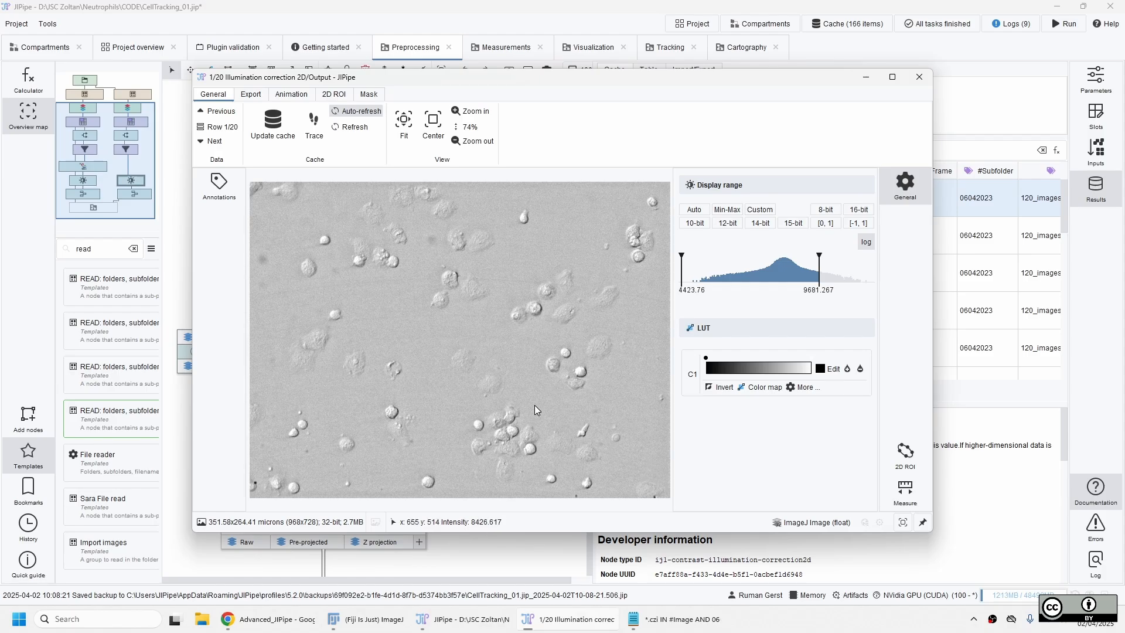
key(alt+F4)
- Review the second branch's Merge 2D slices into hyperstack parameters, highlighting the expression that assigns slices to the T location
click(530, 471)
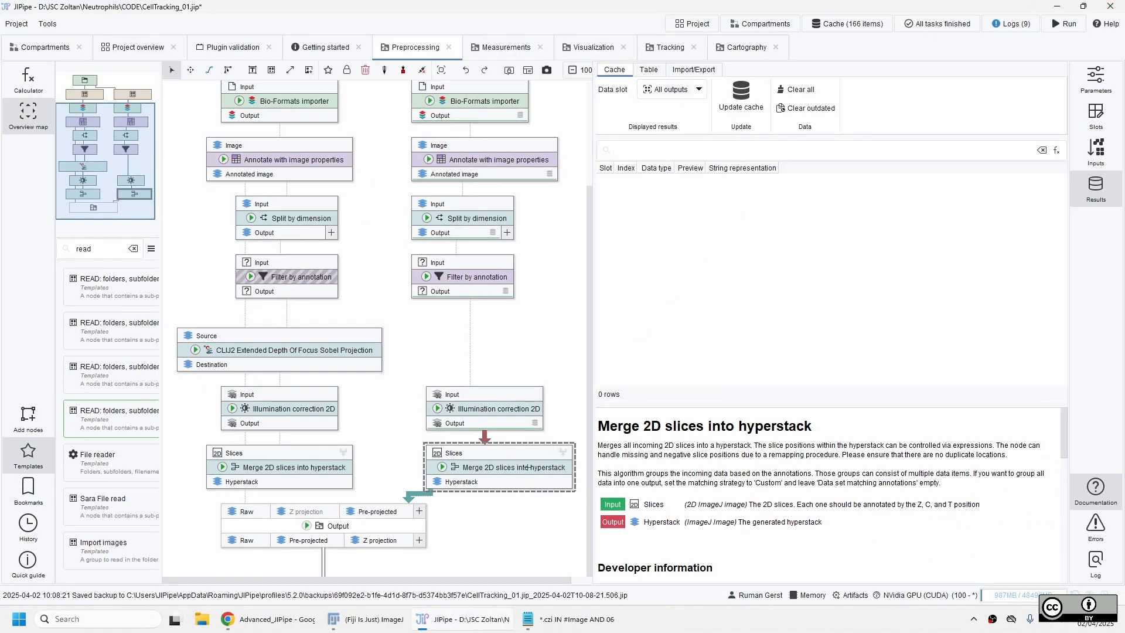
click(1086, 83)
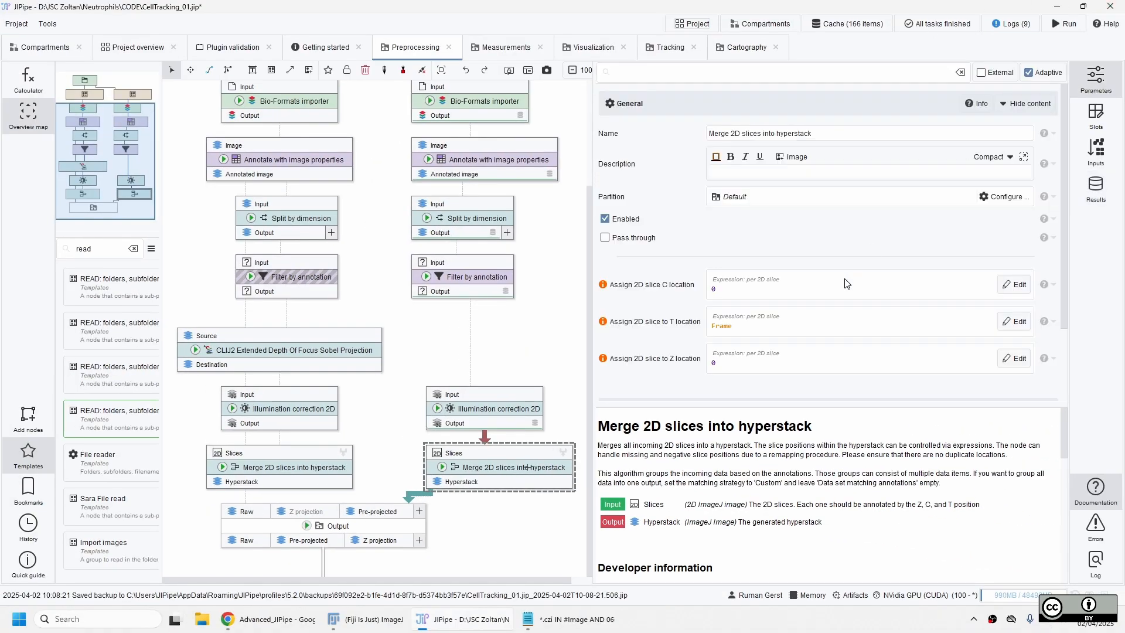
scroll(828, 309, down, 1)
scroll(829, 309, down, 1)
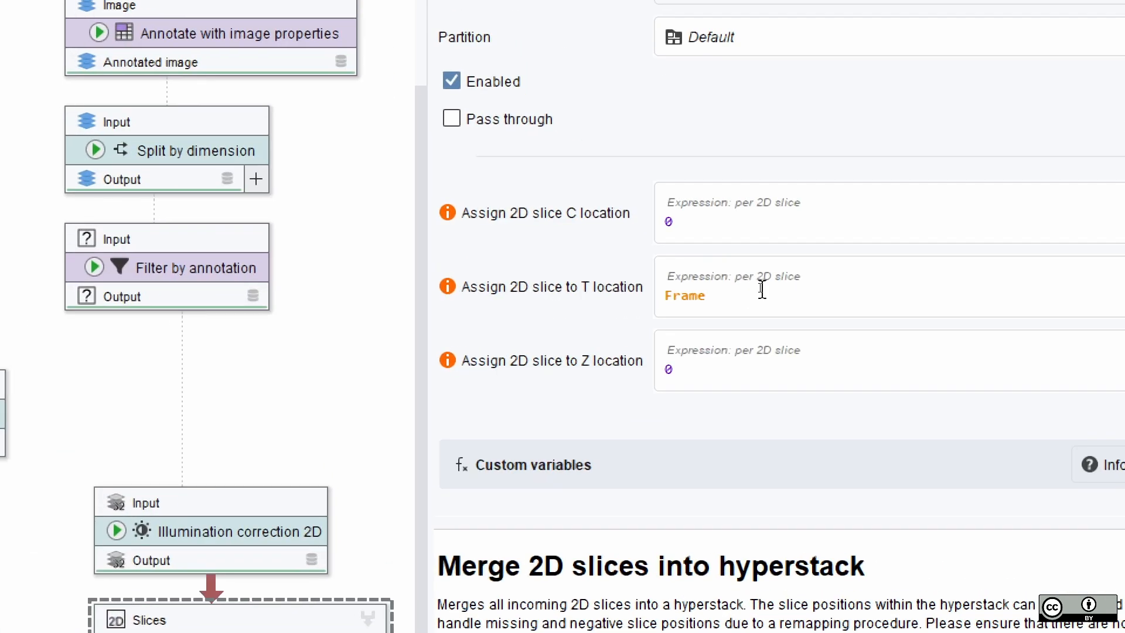
drag(728, 294, 638, 298)
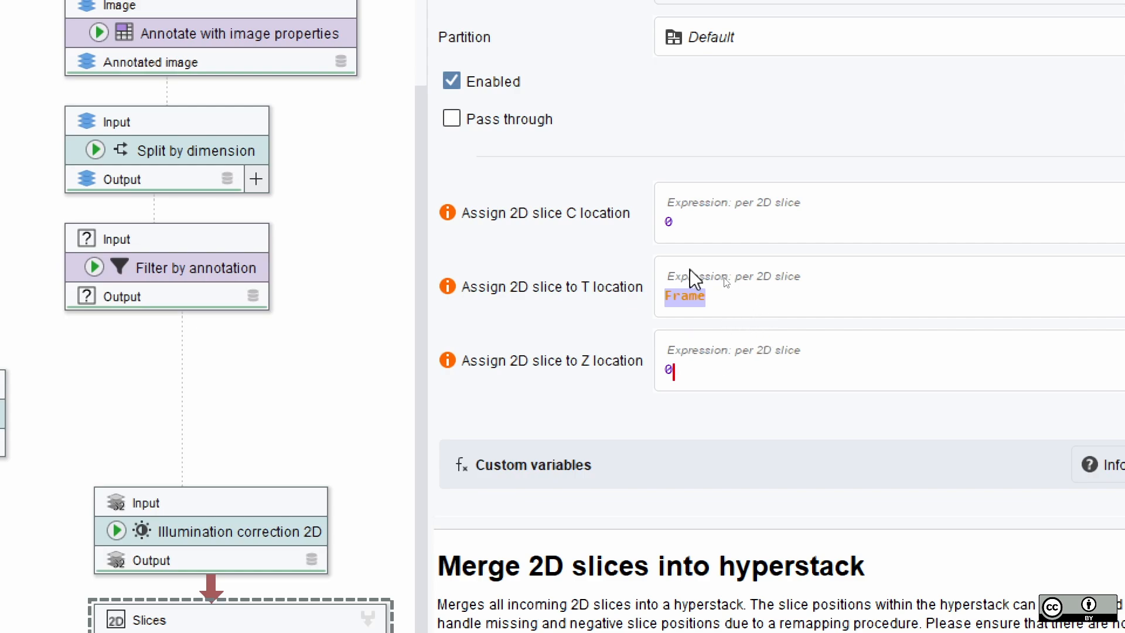
click(725, 303)
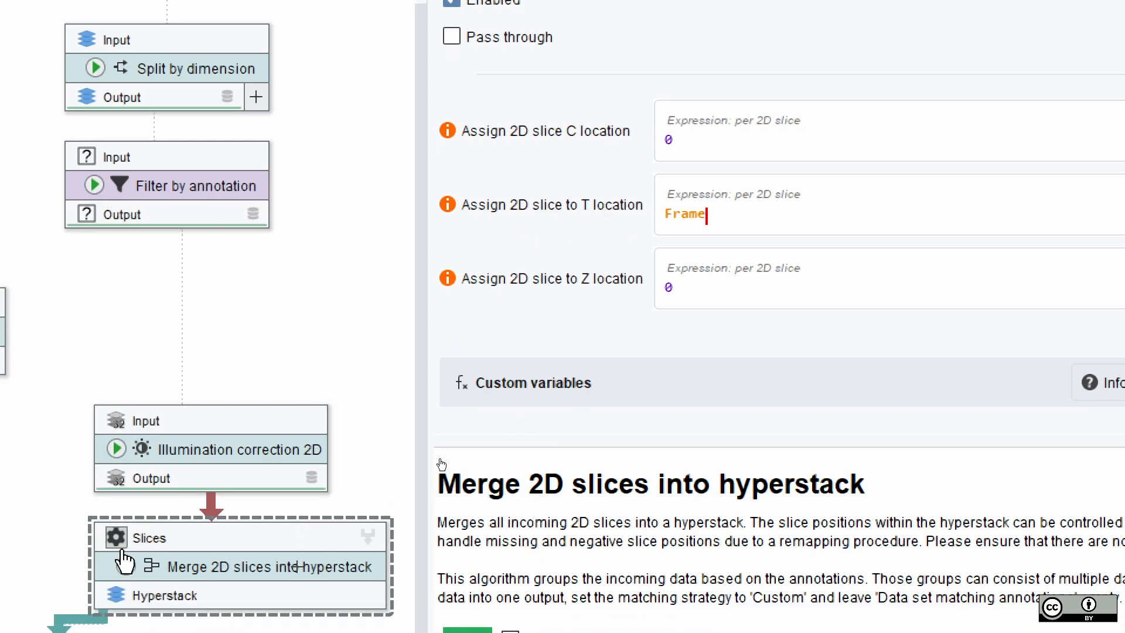
- Cache intermediate results for the second branch's Merge 2D slices into hyperstack and play the merged hyperstack through its frames
click(125, 600)
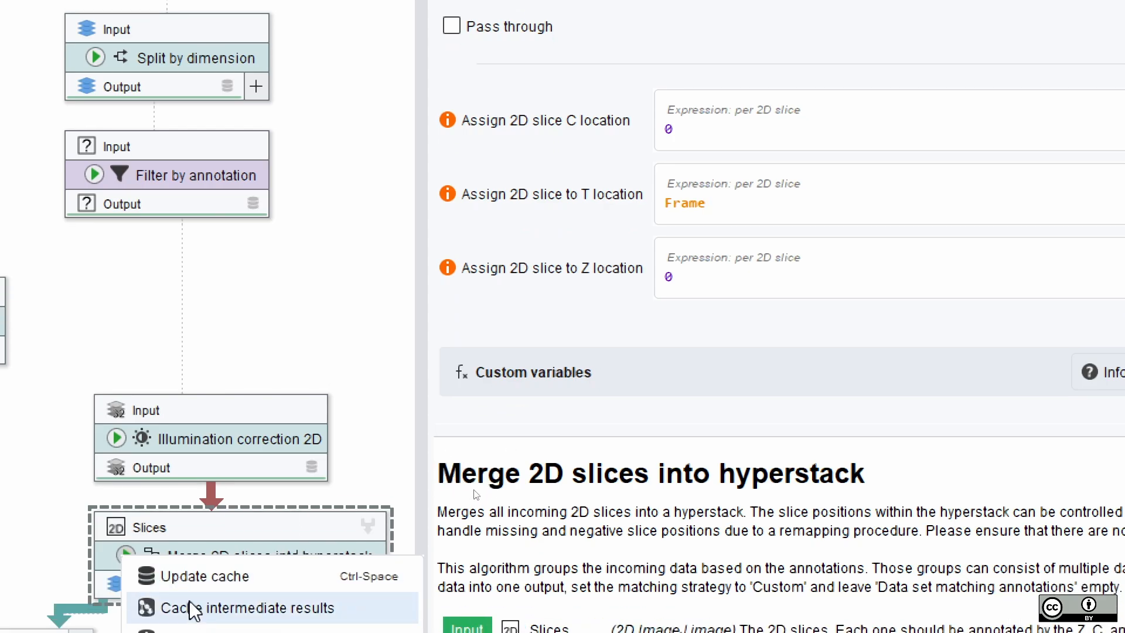
click(189, 611)
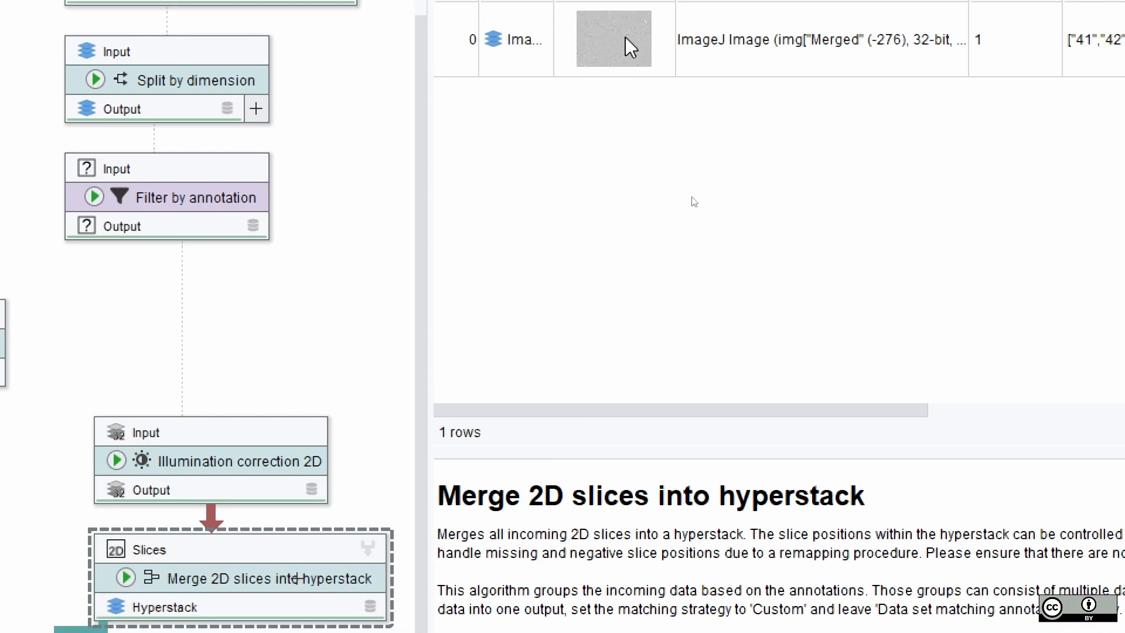
double_click(625, 28)
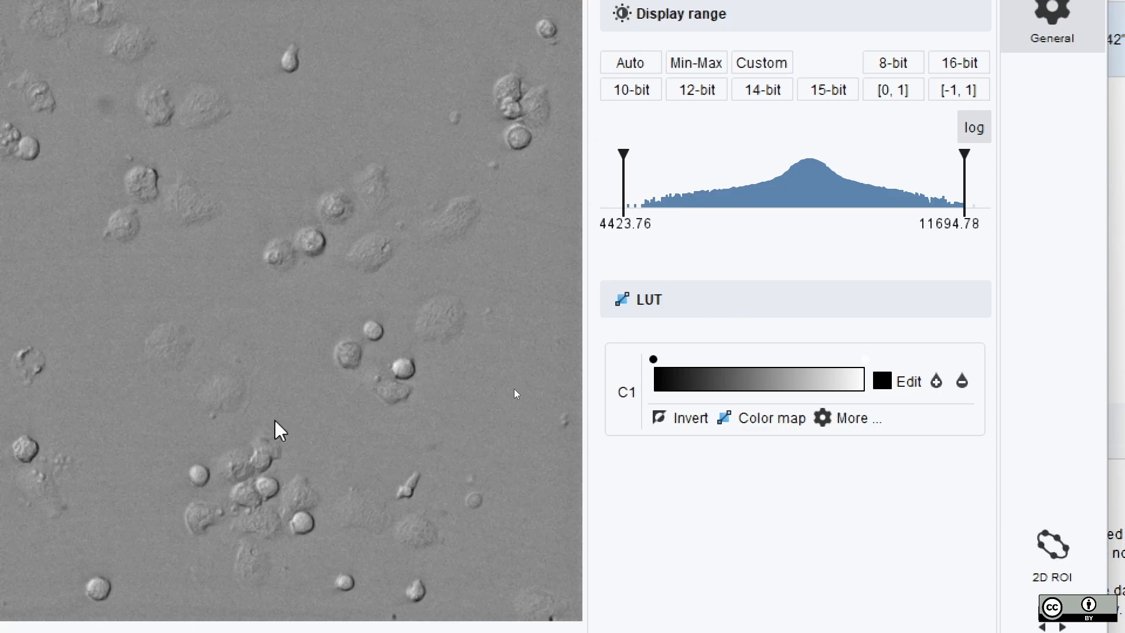
scroll(251, 434, down, 6)
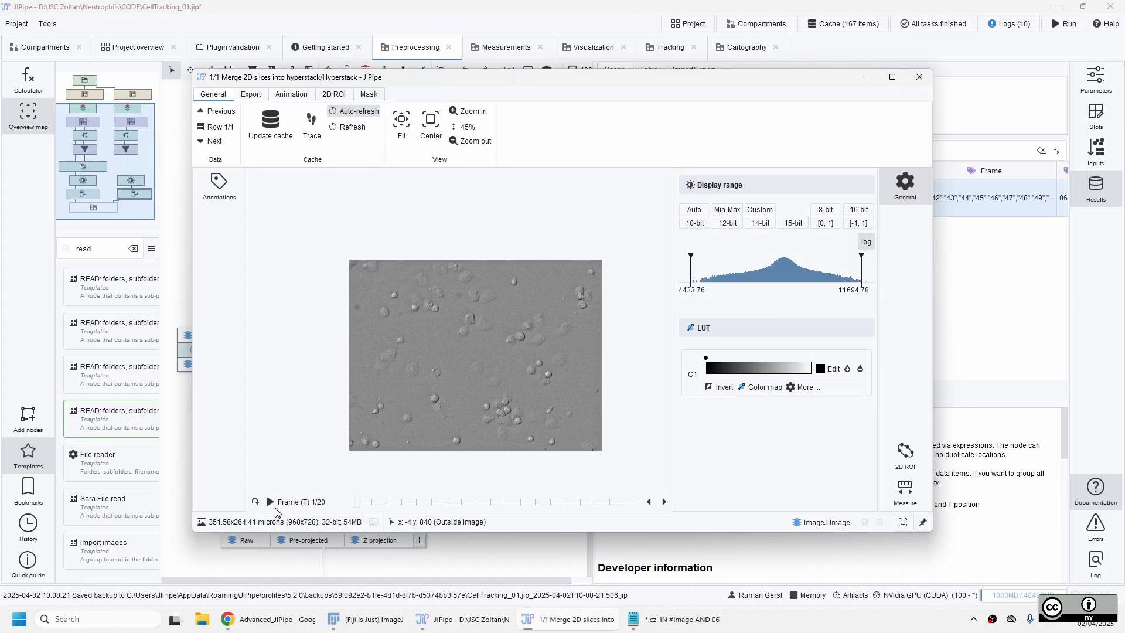
click(270, 502)
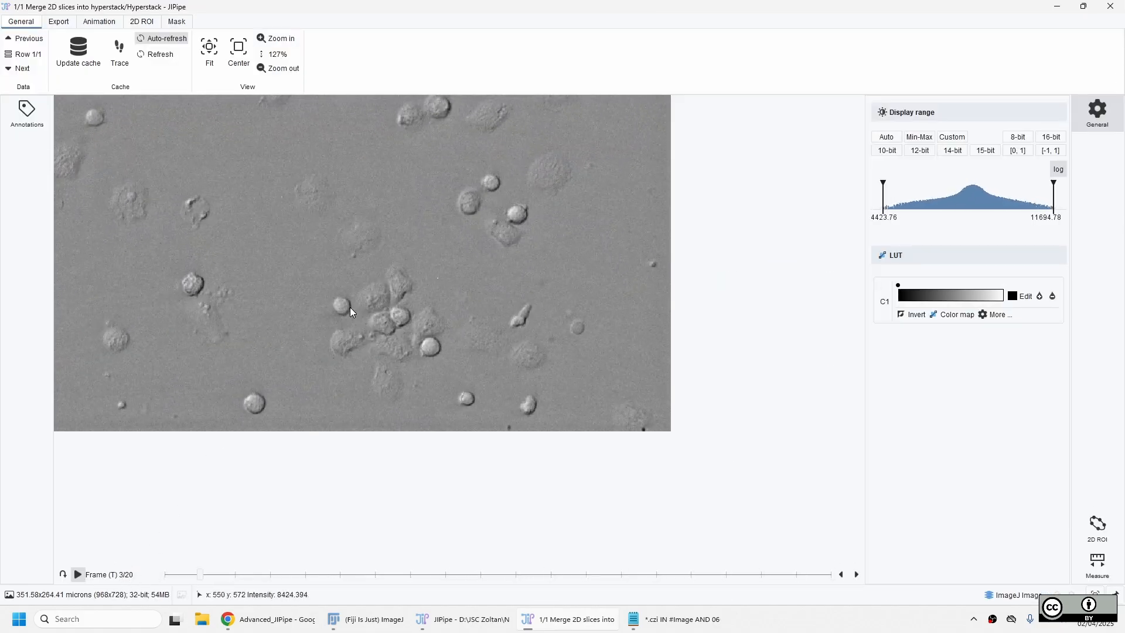
drag(322, 275, 455, 440)
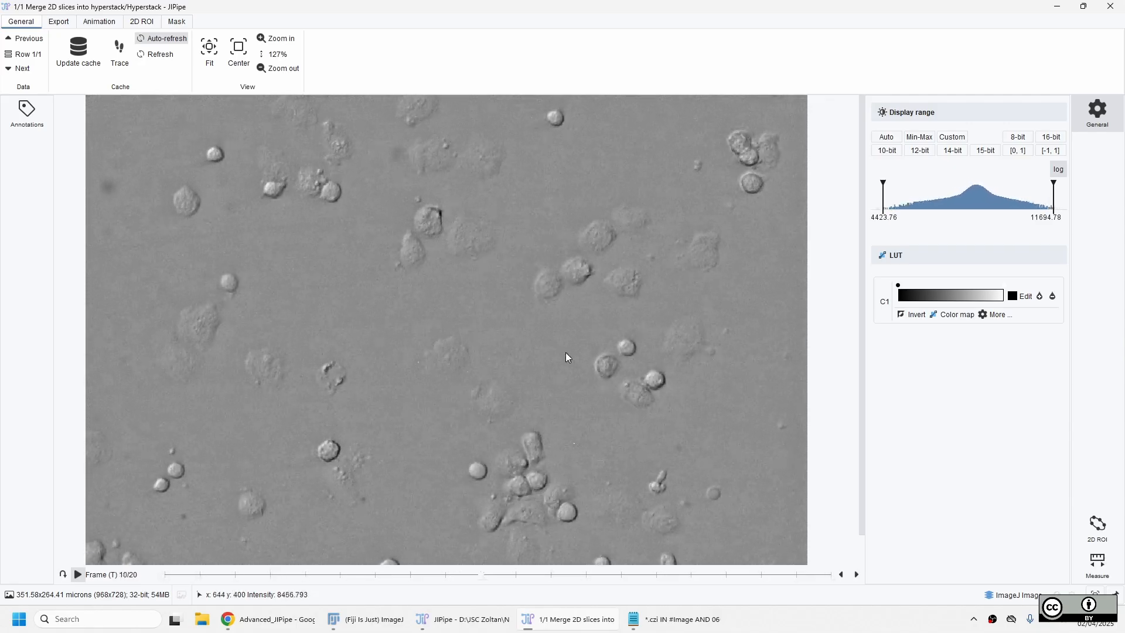
click(1110, 6)
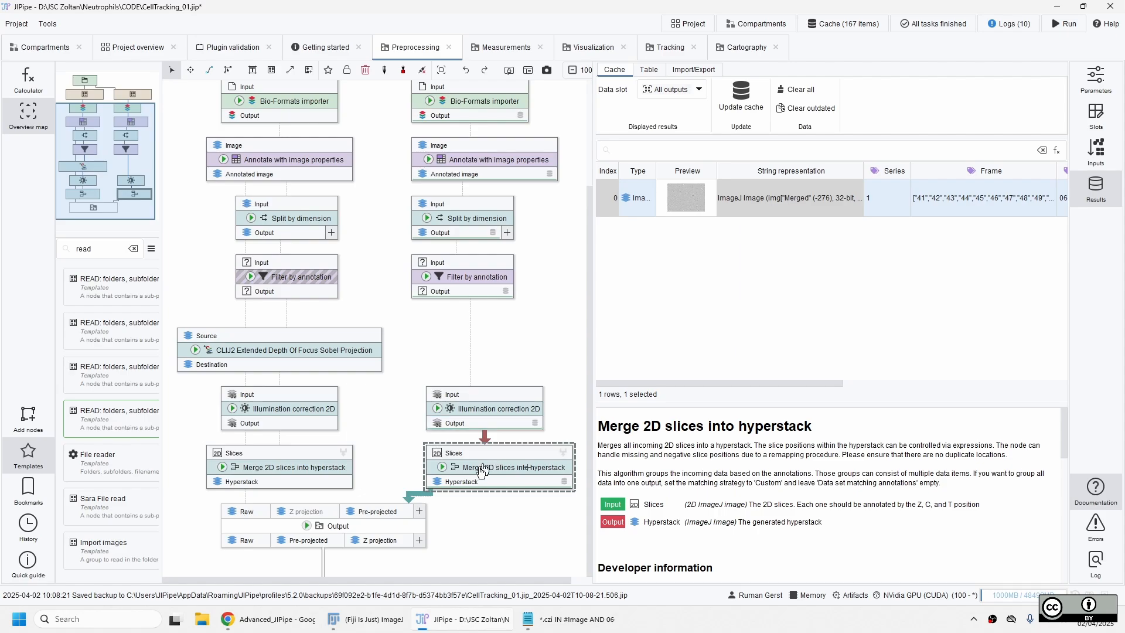
- Inspect the Preprocessing compartment Output's Pre-projected, Raw and Z projection slots, tracing the Raw input back through the first branch
click(393, 530)
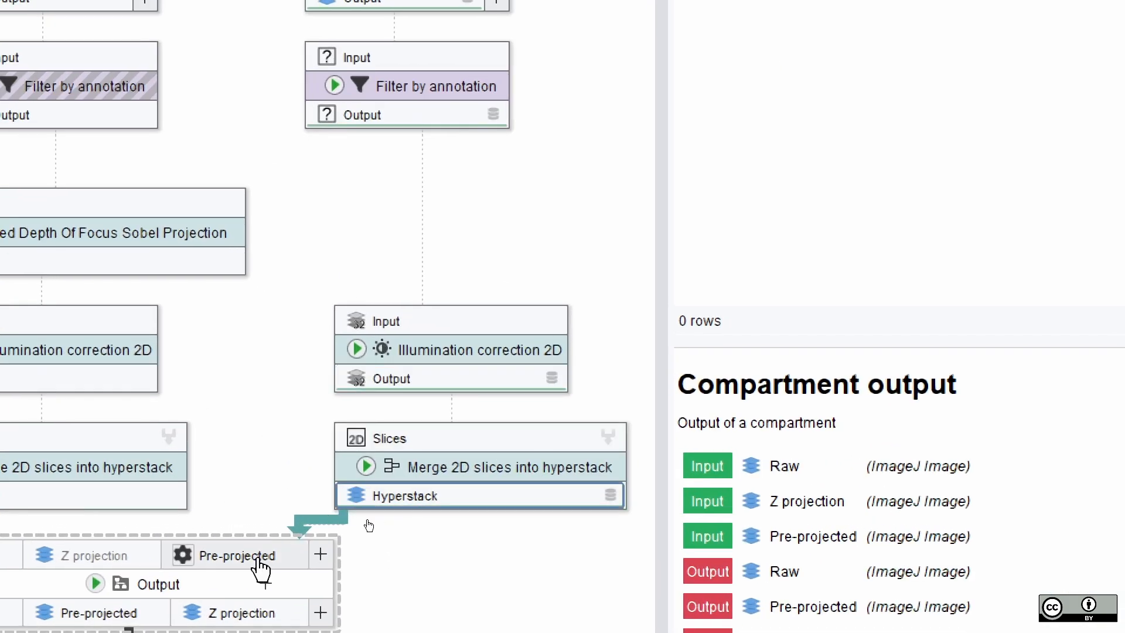
mouse_move(203, 560)
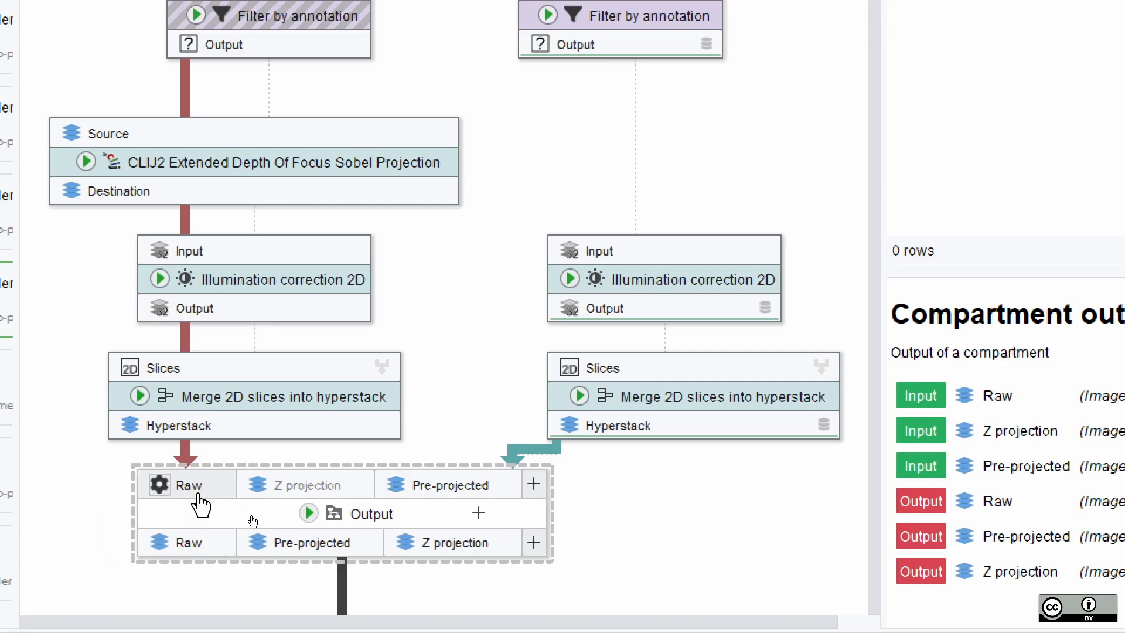
scroll(199, 503, up, 5)
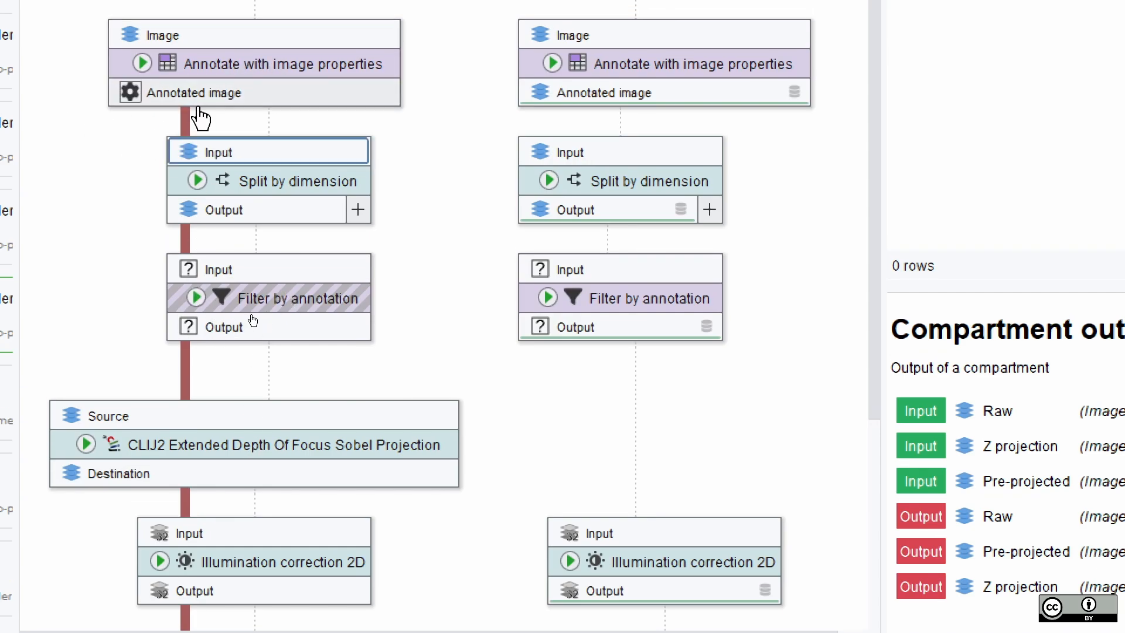
scroll(198, 123, down, 5)
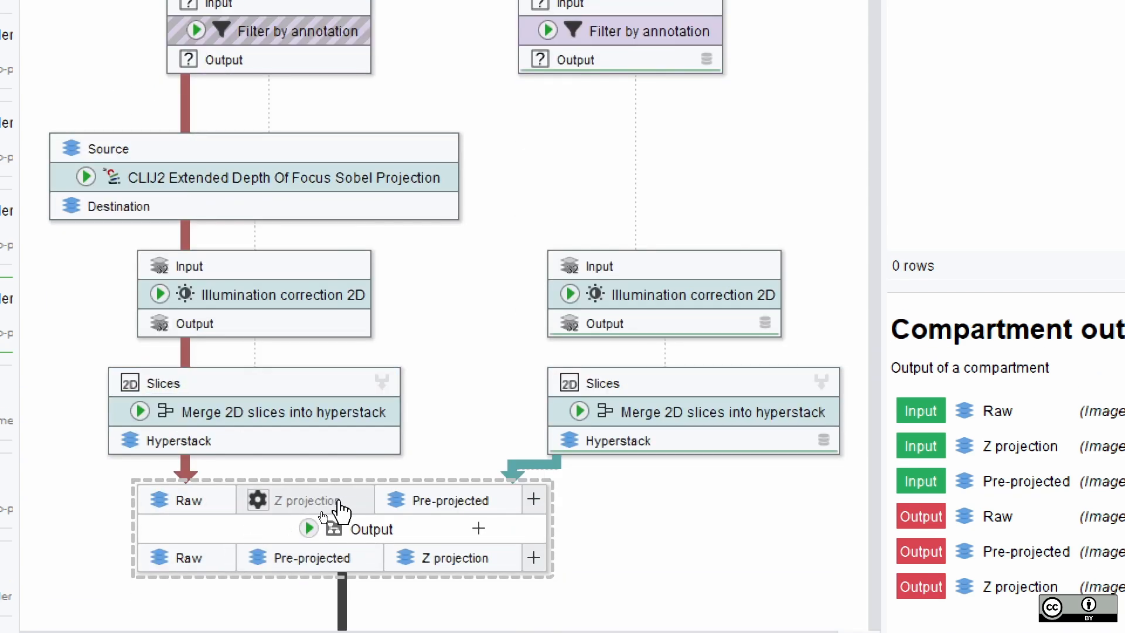
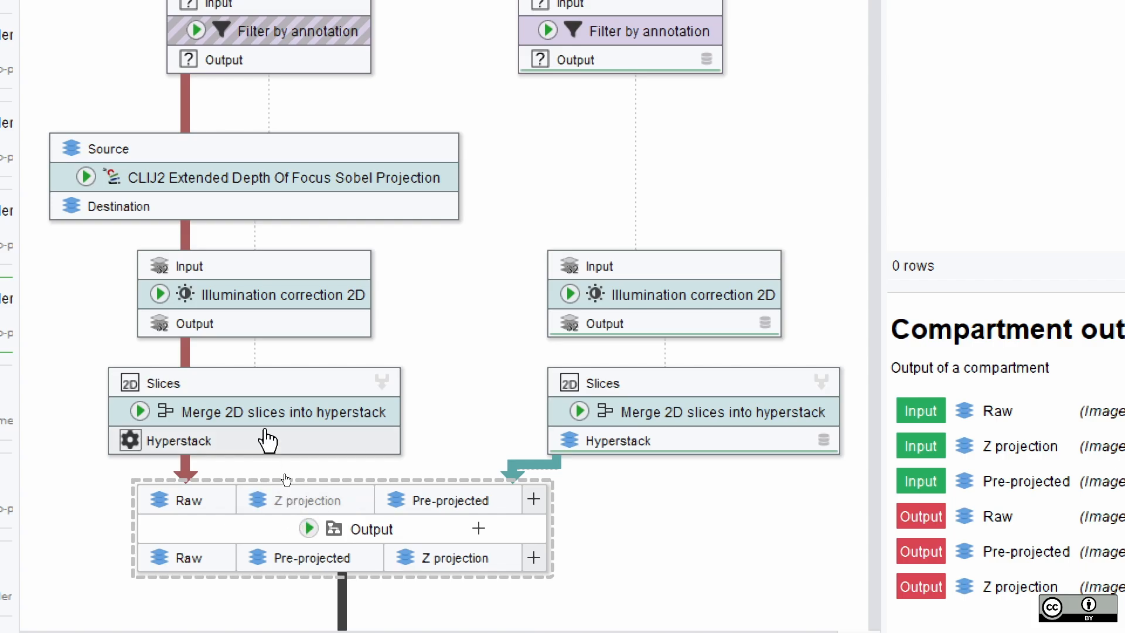
- Confirm the Preprocessing Output's Z projection input slot with Optional input enabled and update the Output's cache
scroll(275, 275, up, 2)
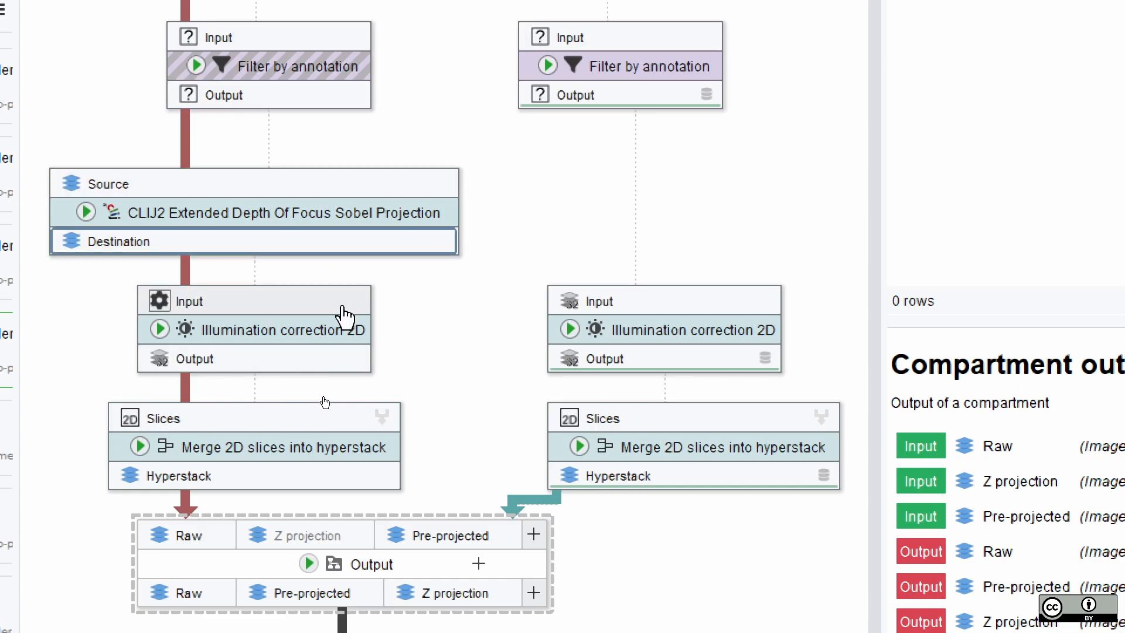
click(303, 452)
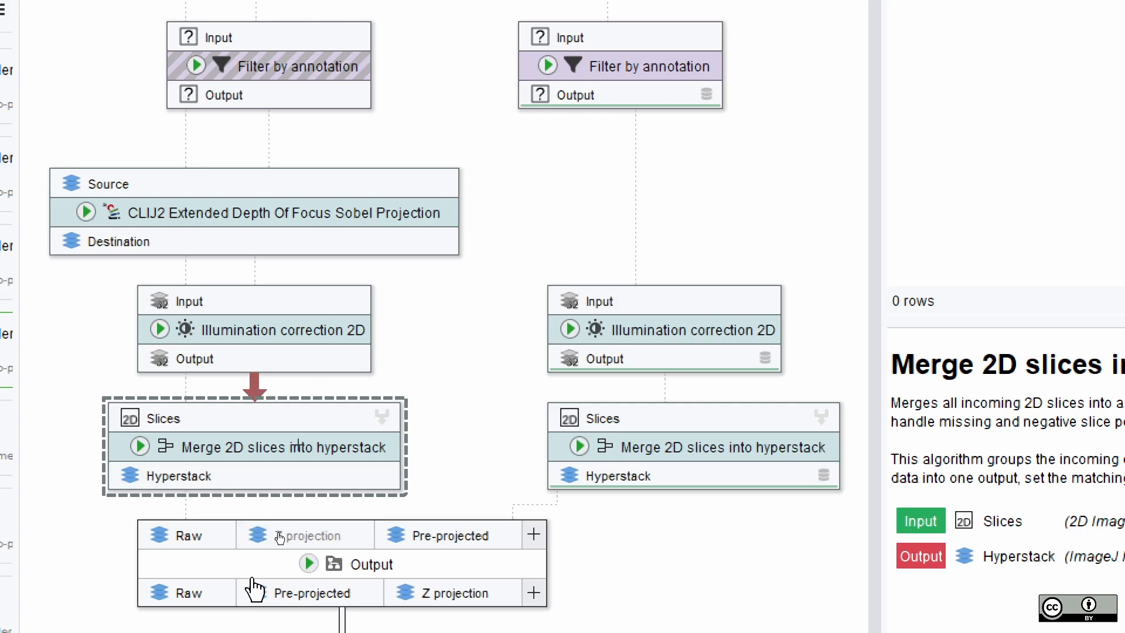
click(255, 534)
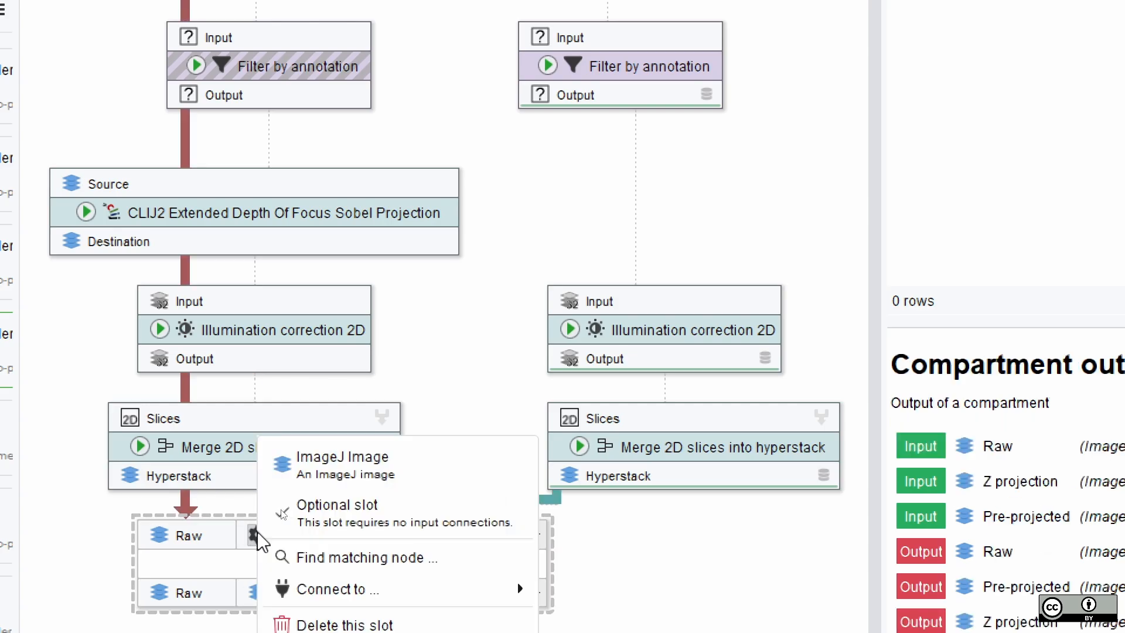
click(277, 520)
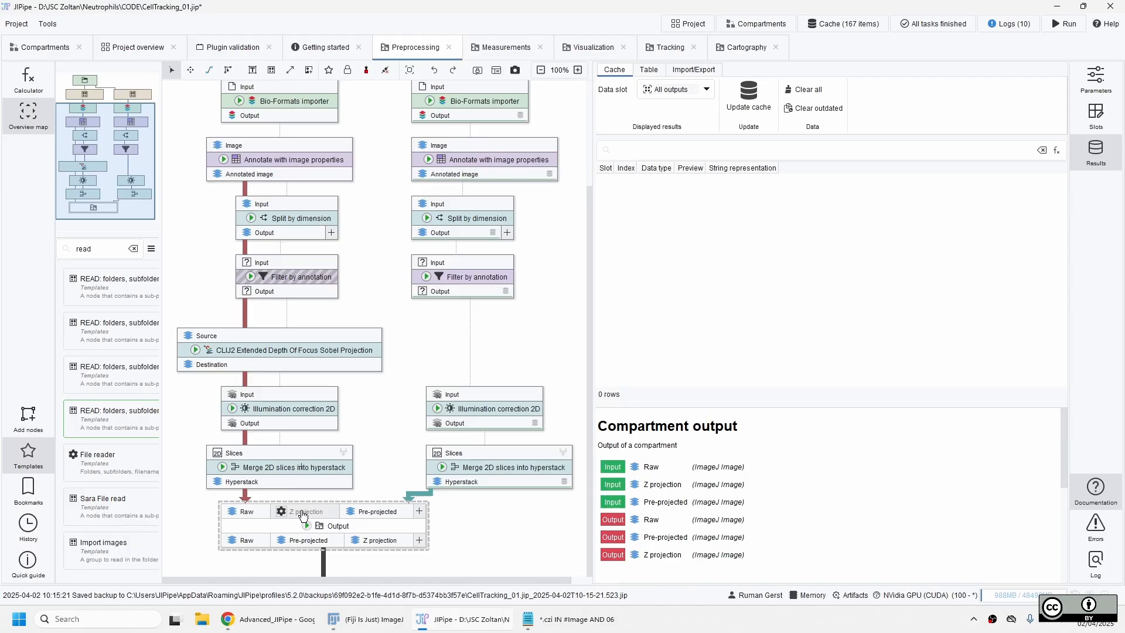
click(257, 520)
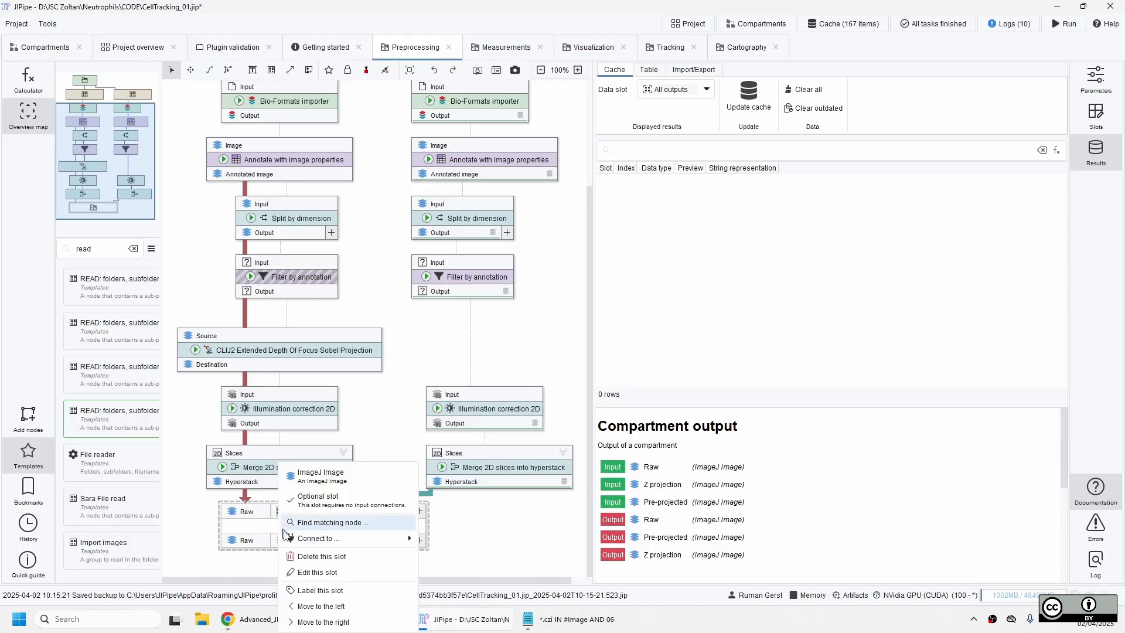
click(303, 572)
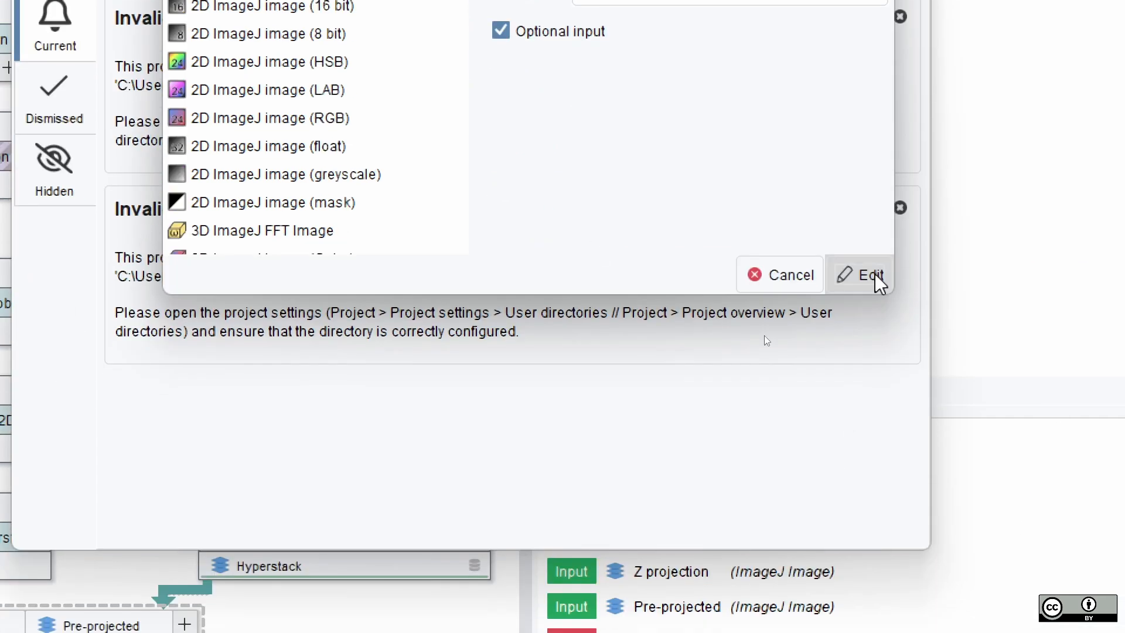
click(860, 495)
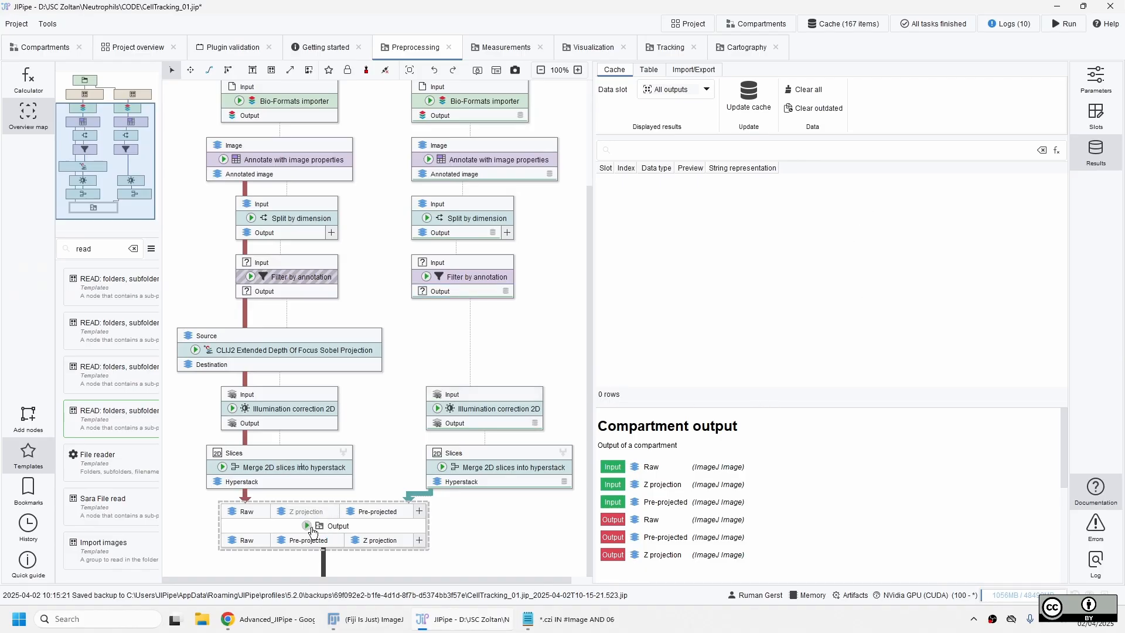
click(306, 525)
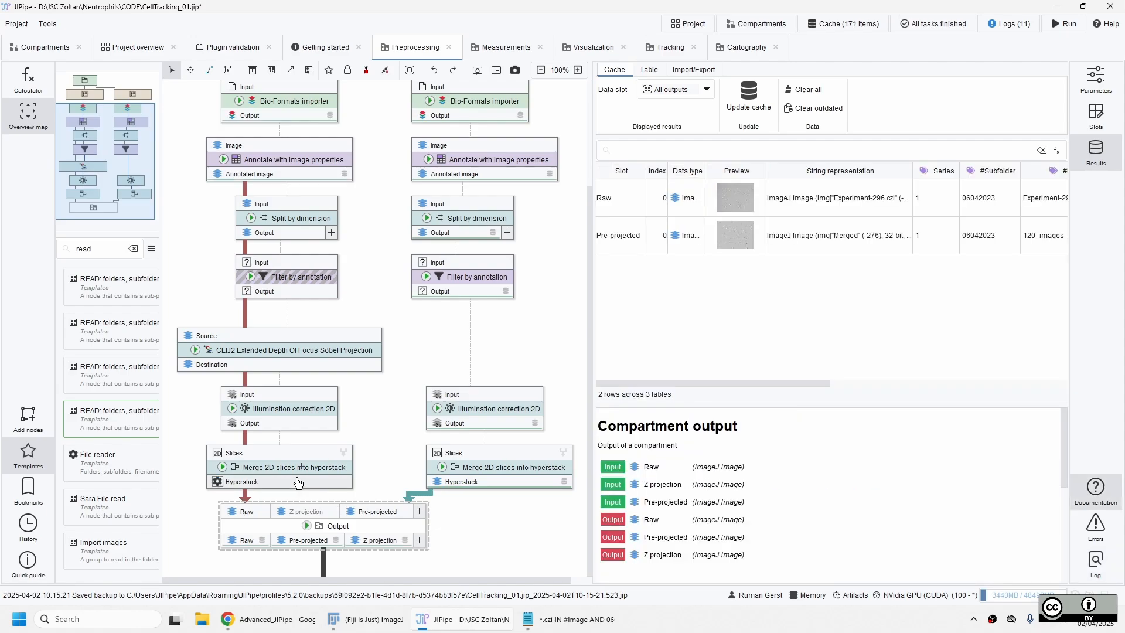
- Open the Tracking compartment from the compartments overview, enlarge its graph area and select the incoming Preprocessing Output node
click(45, 48)
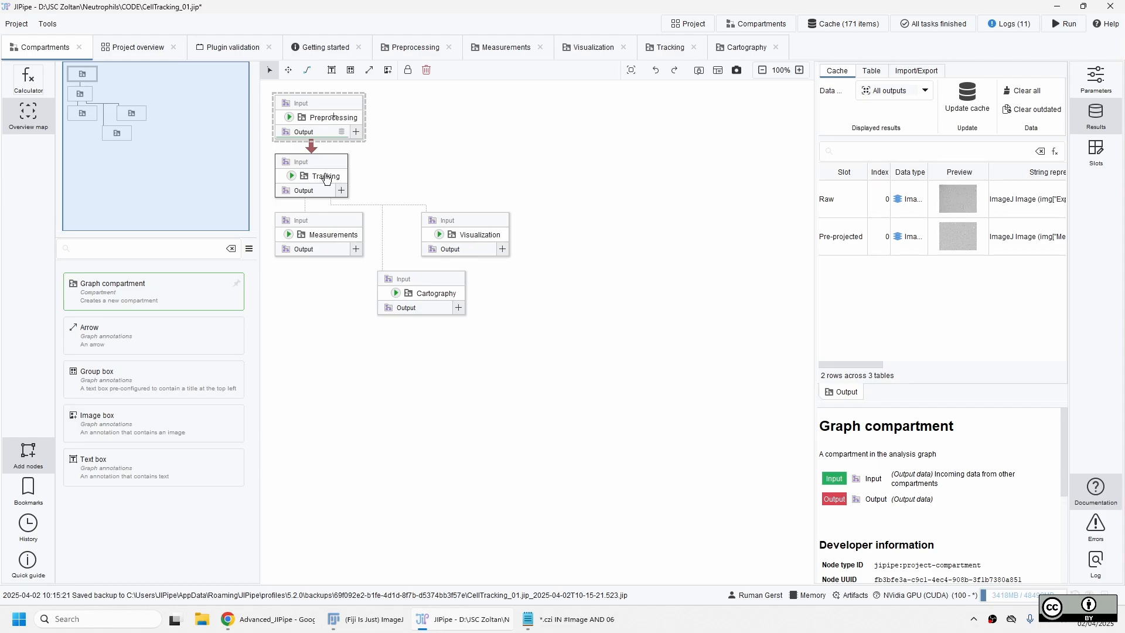
double_click(327, 177)
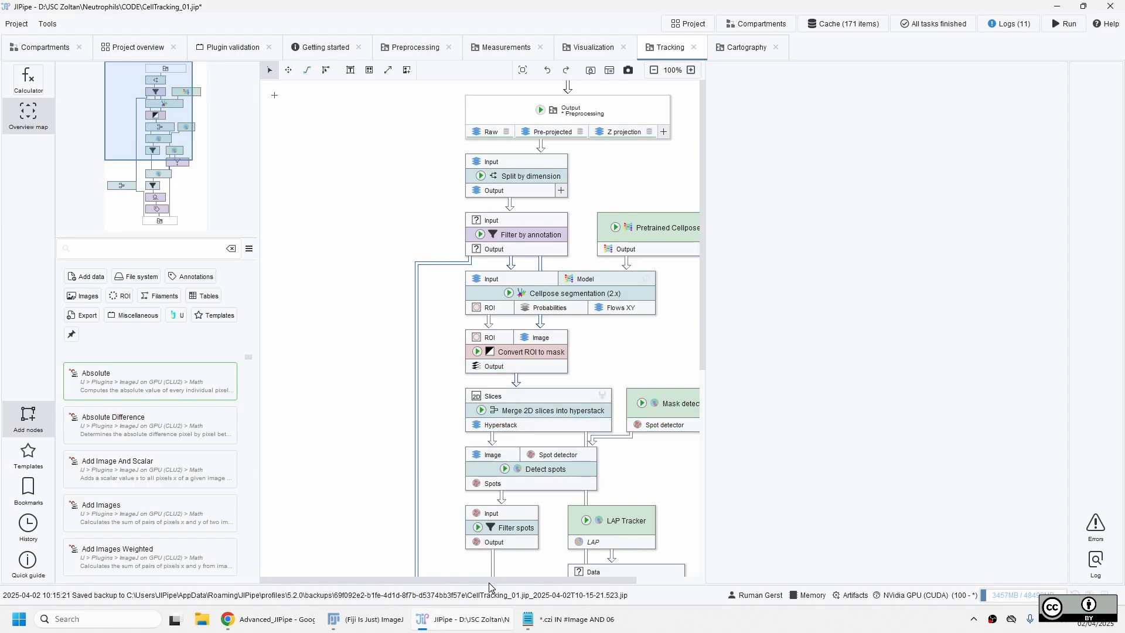
drag(492, 580, 552, 579)
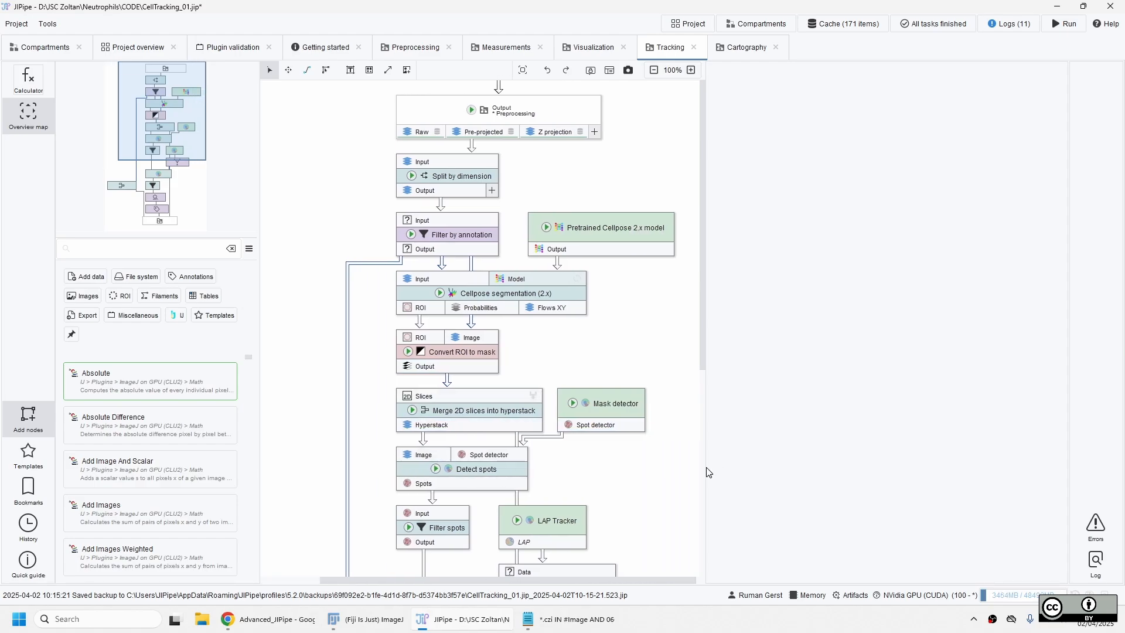
drag(708, 465, 989, 427)
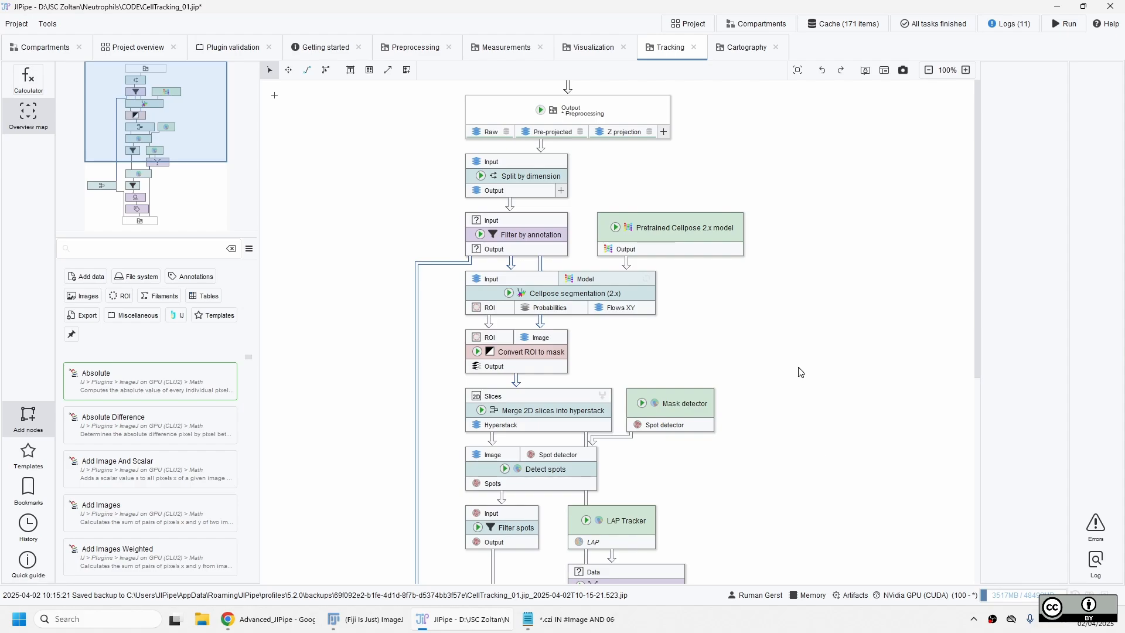
click(601, 111)
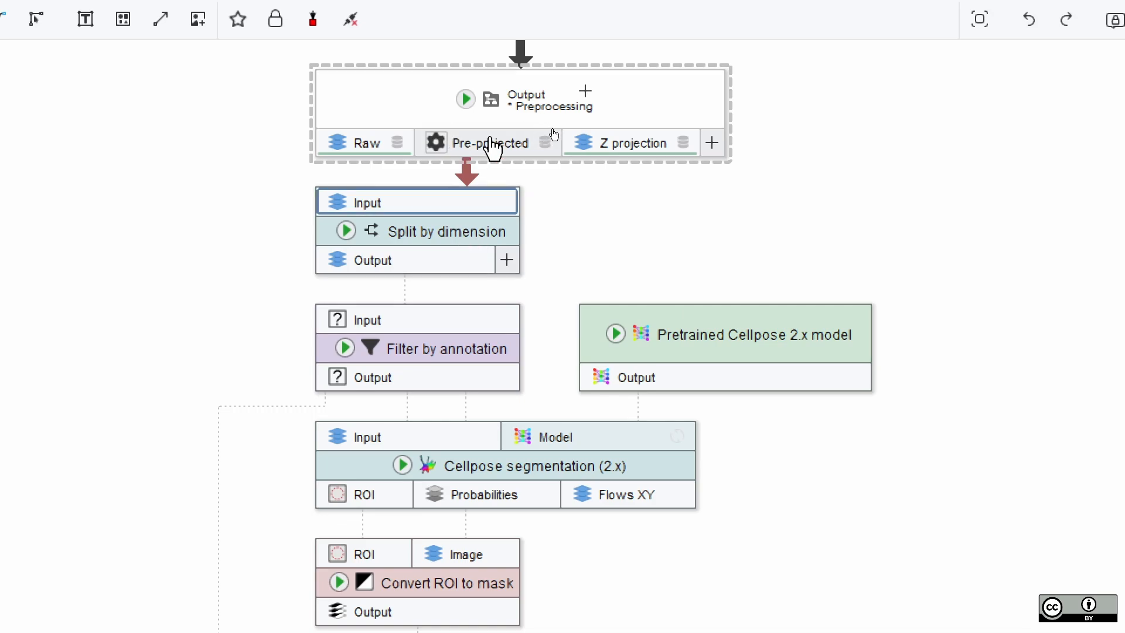
- Review the Tracking Split by dimension parameters, keeping Frame (T) as the split dimension, and cache the node's results
click(431, 246)
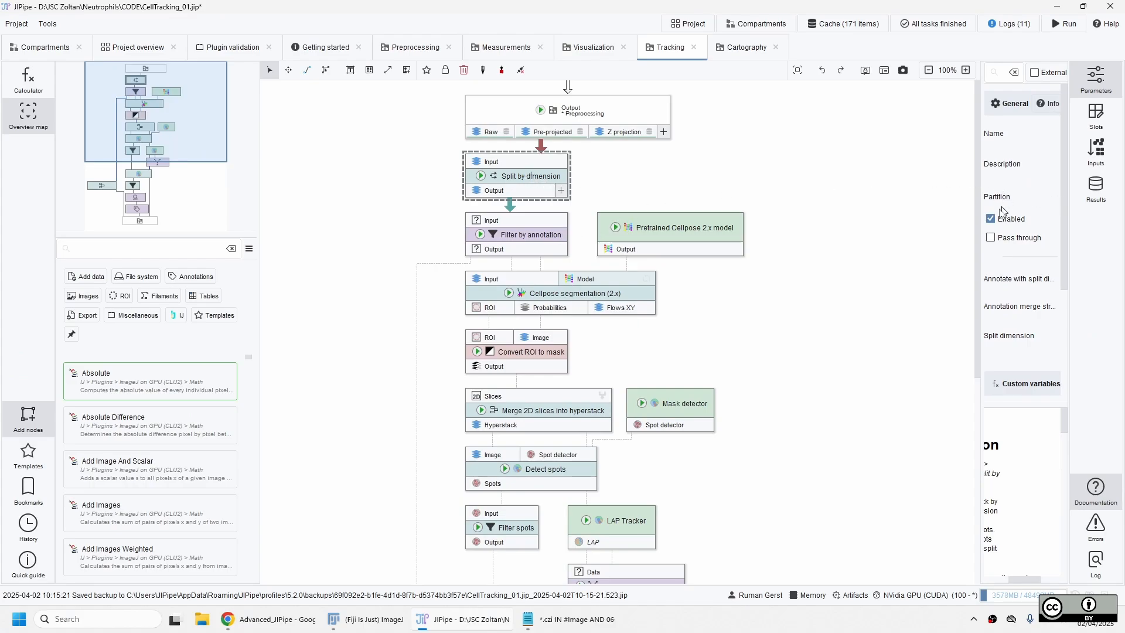
drag(982, 206, 835, 209)
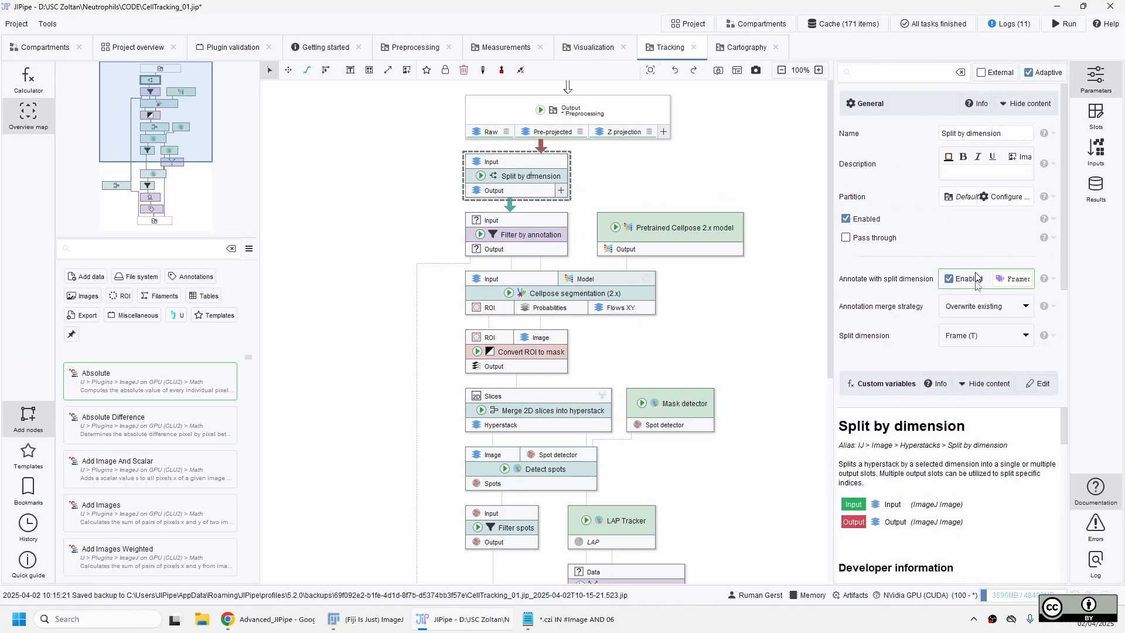
scroll(981, 305, down, 3)
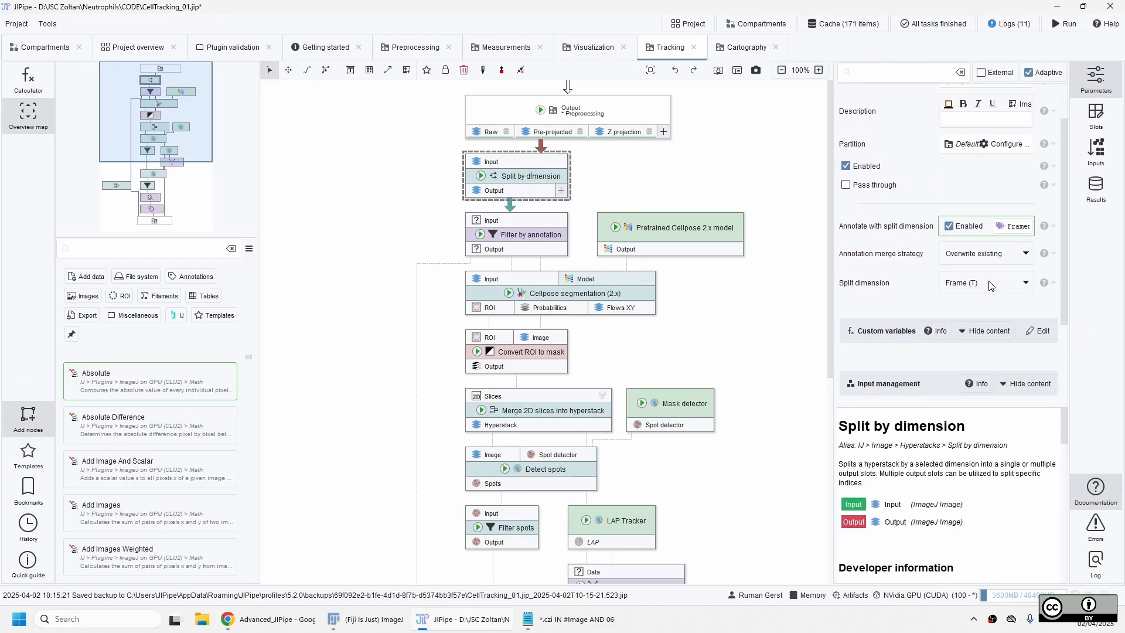
click(989, 286)
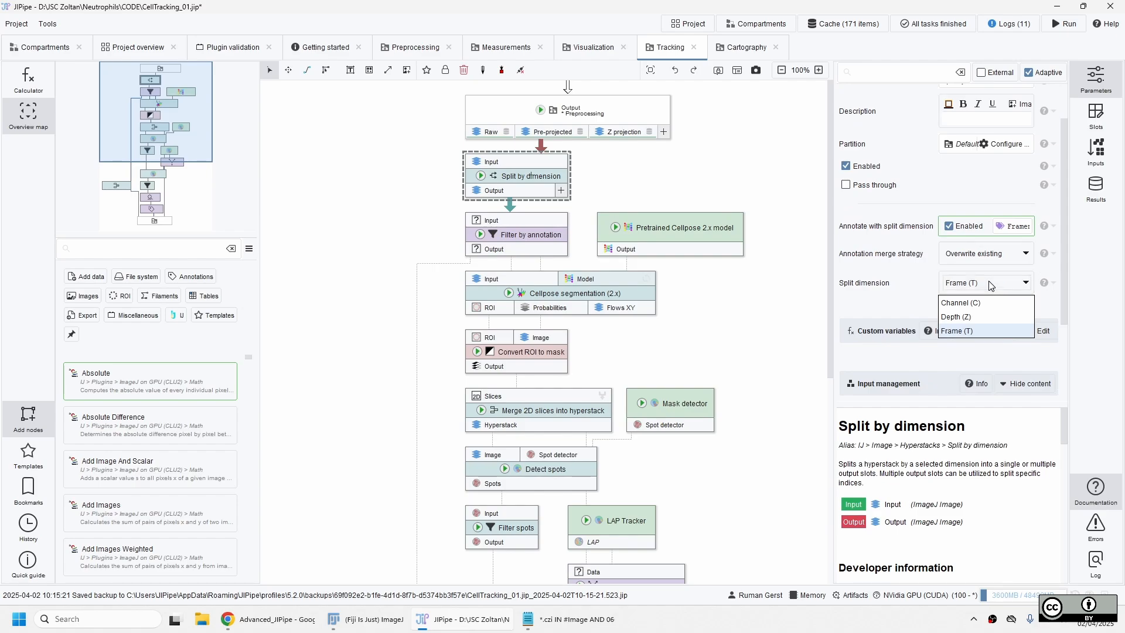
click(987, 337)
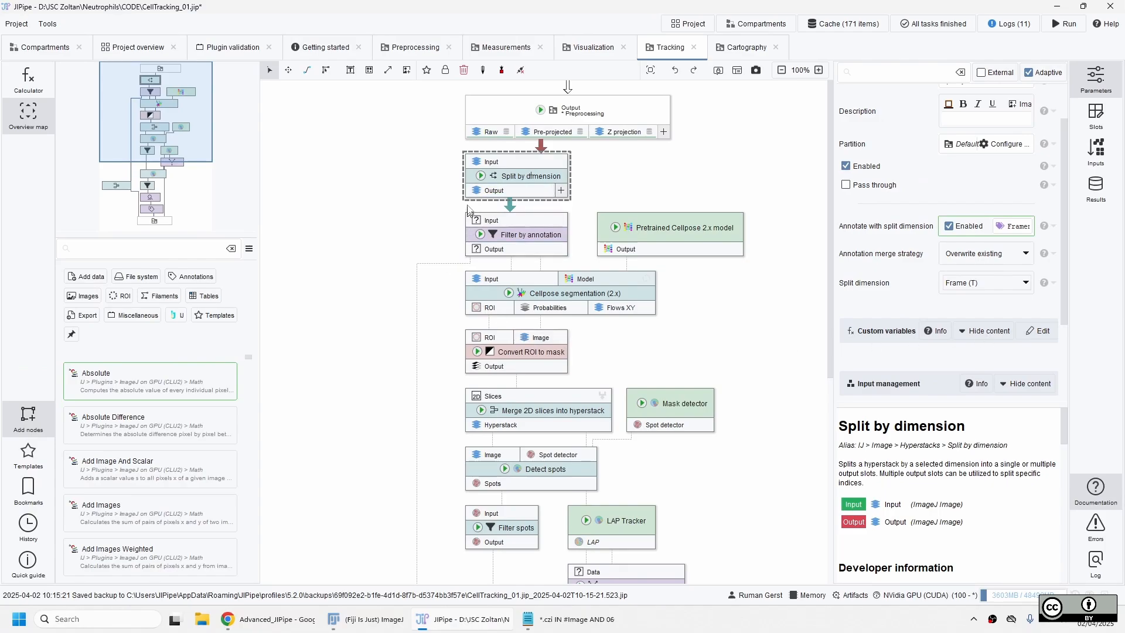
click(479, 177)
click(498, 202)
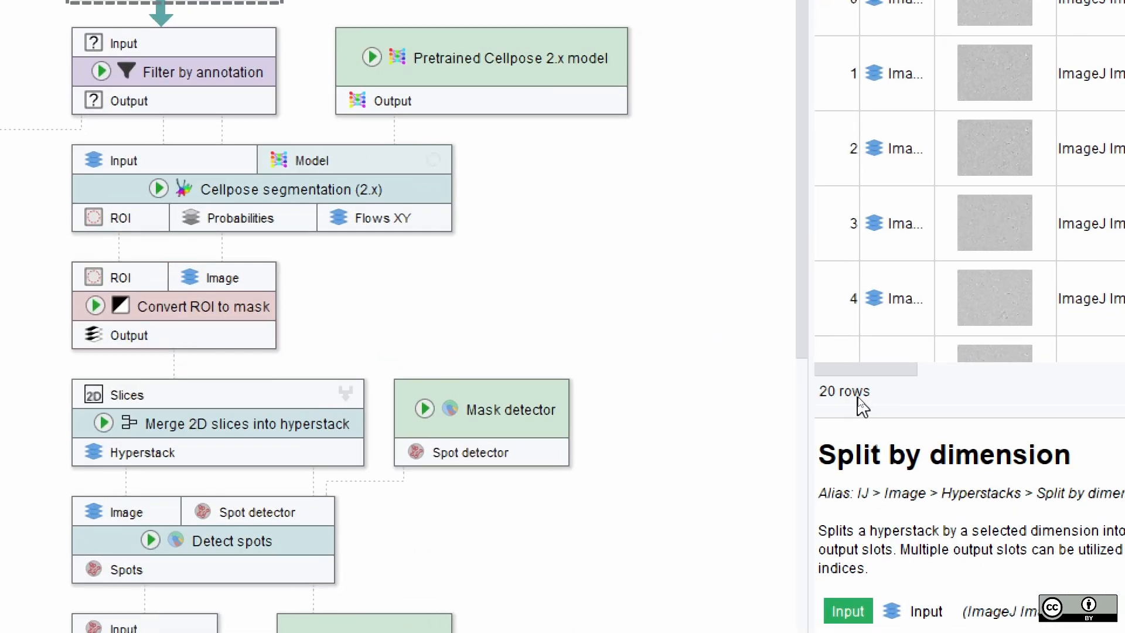
- Copy the Tracking Filter by annotation expression TO_NUMBER(Framenumber) >= 1 AND TO_NUMBER(Framenumber) < 121 into the Notepad notes and highlight its upper limit
click(184, 77)
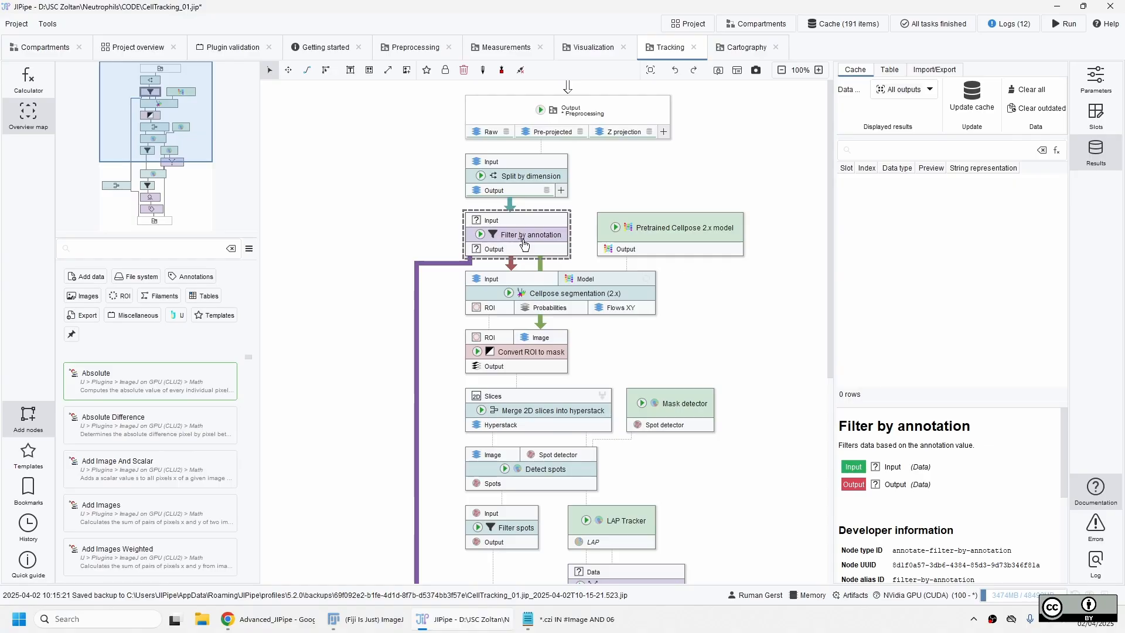
click(1094, 79)
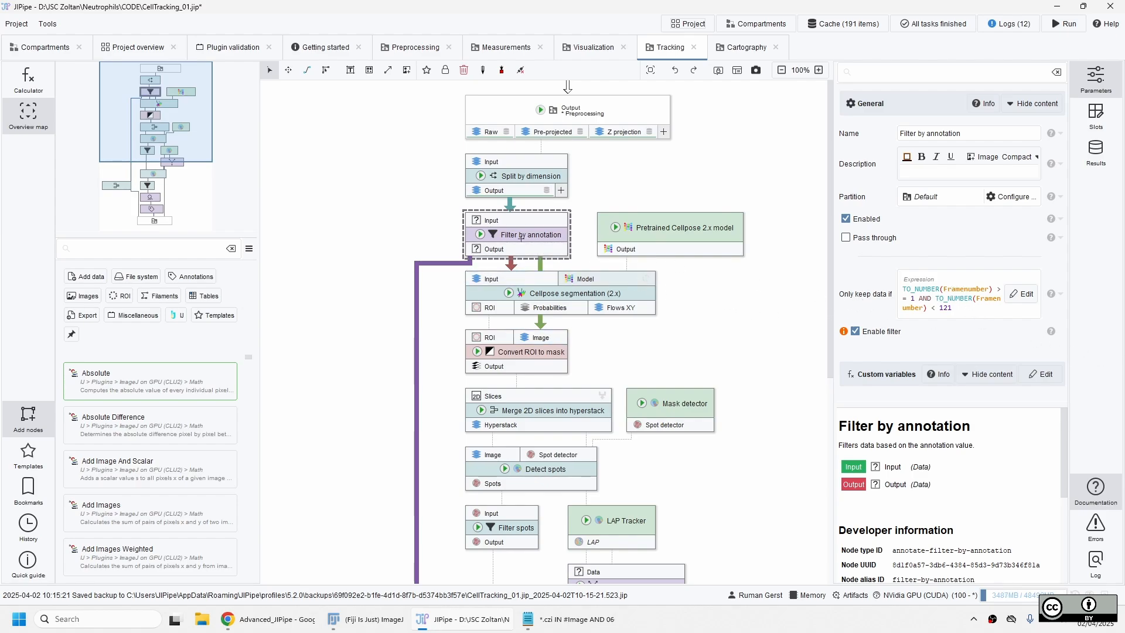
drag(972, 308, 889, 290)
key(ctrl+c)
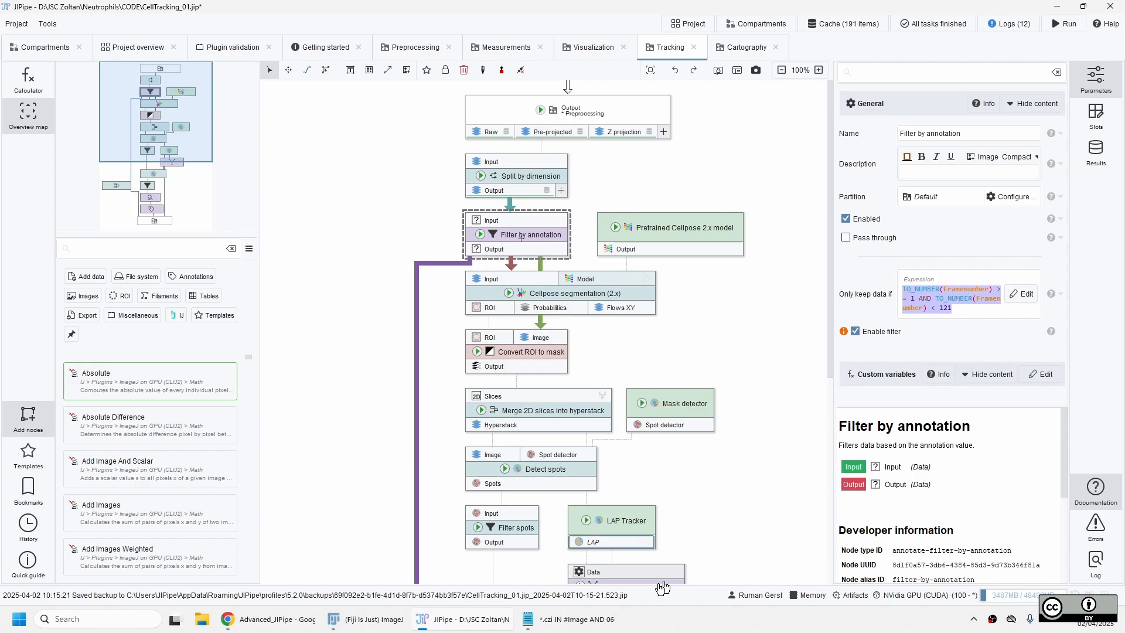
click(565, 619)
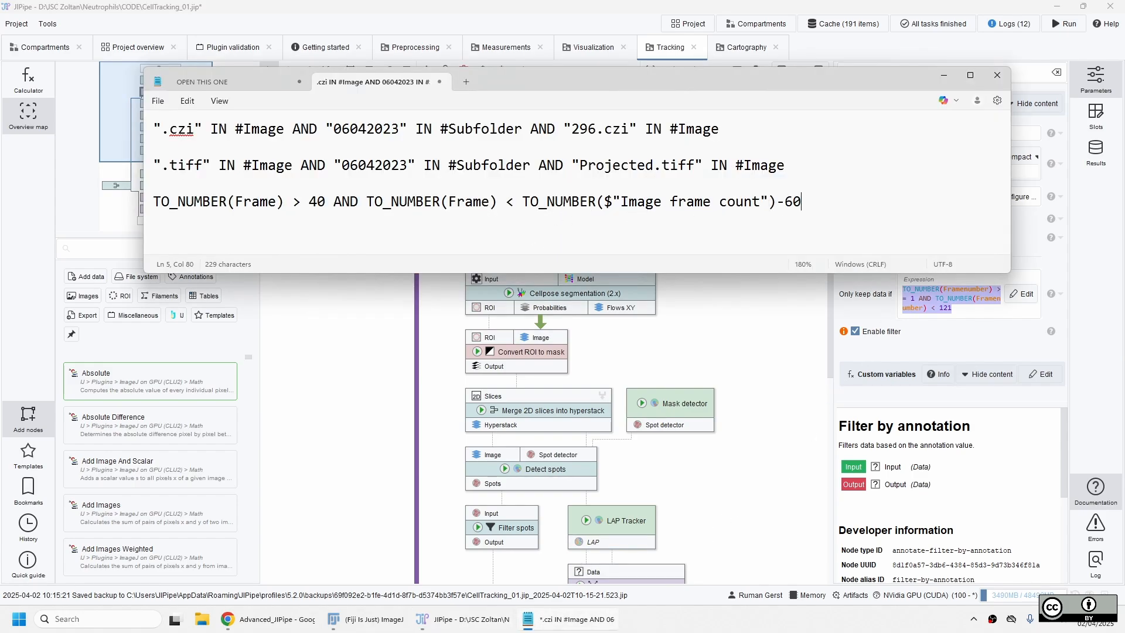
key(Return)
key(Return)
key(Return)
key(ctrl+v)
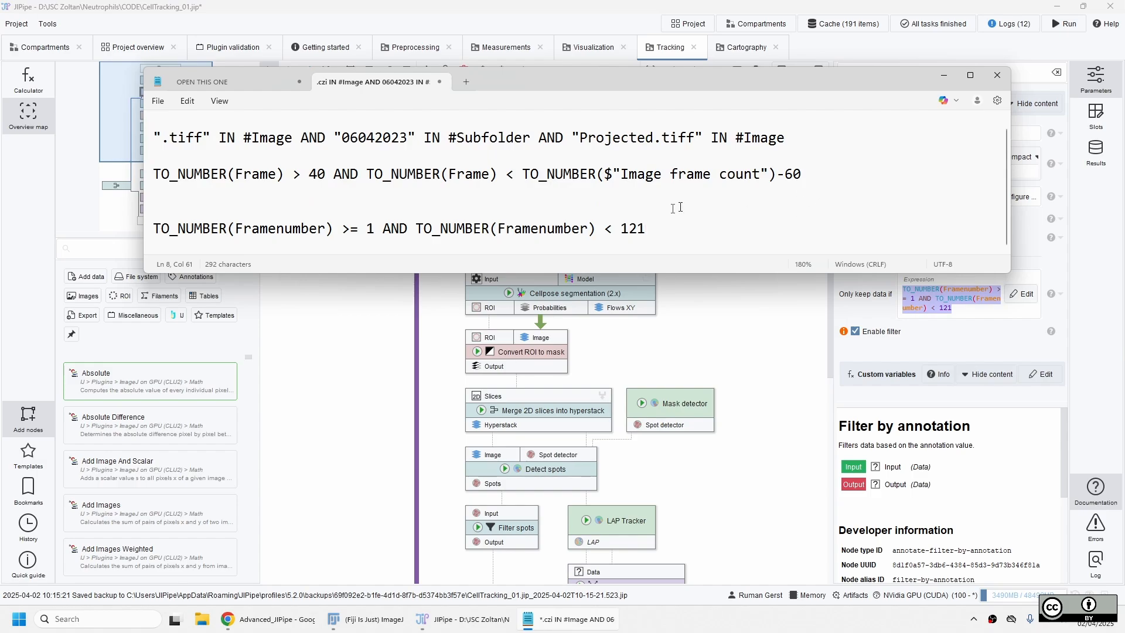
drag(615, 229, 645, 229)
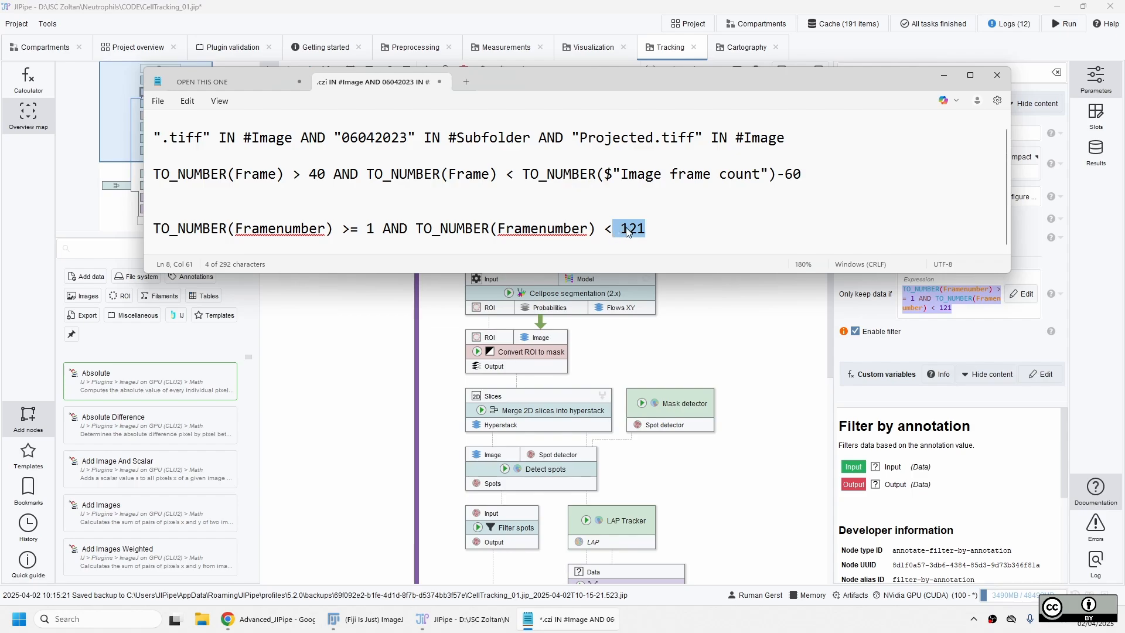
- Switch back to JIPipe and cache the results of the Tracking compartment's Filter by annotation node
key(alt+Tab)
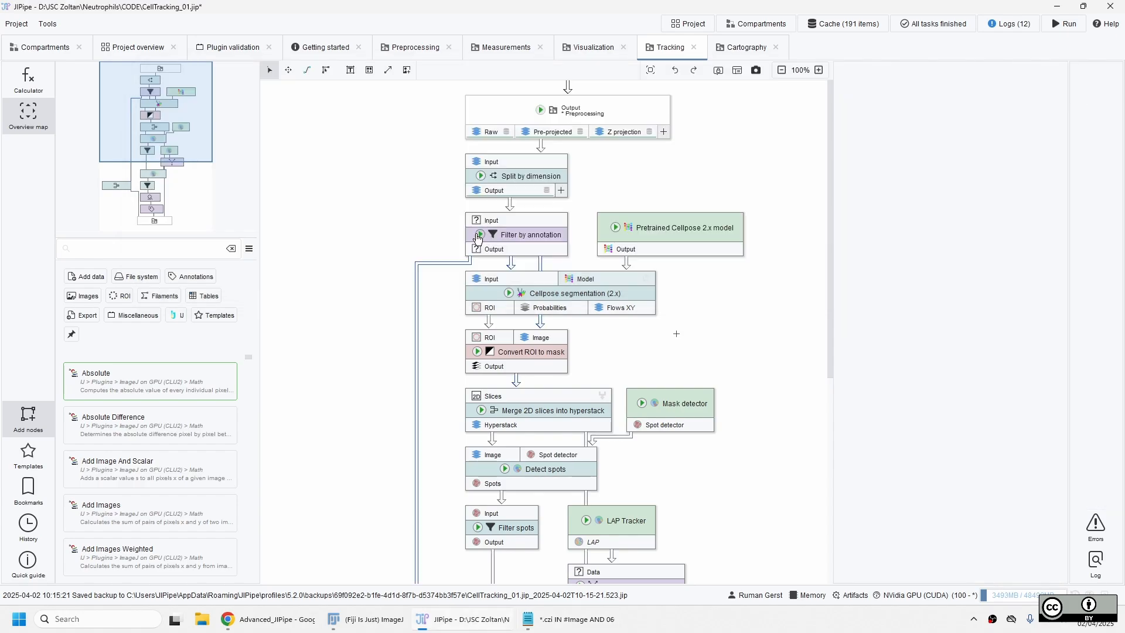
right_click(487, 236)
click(494, 264)
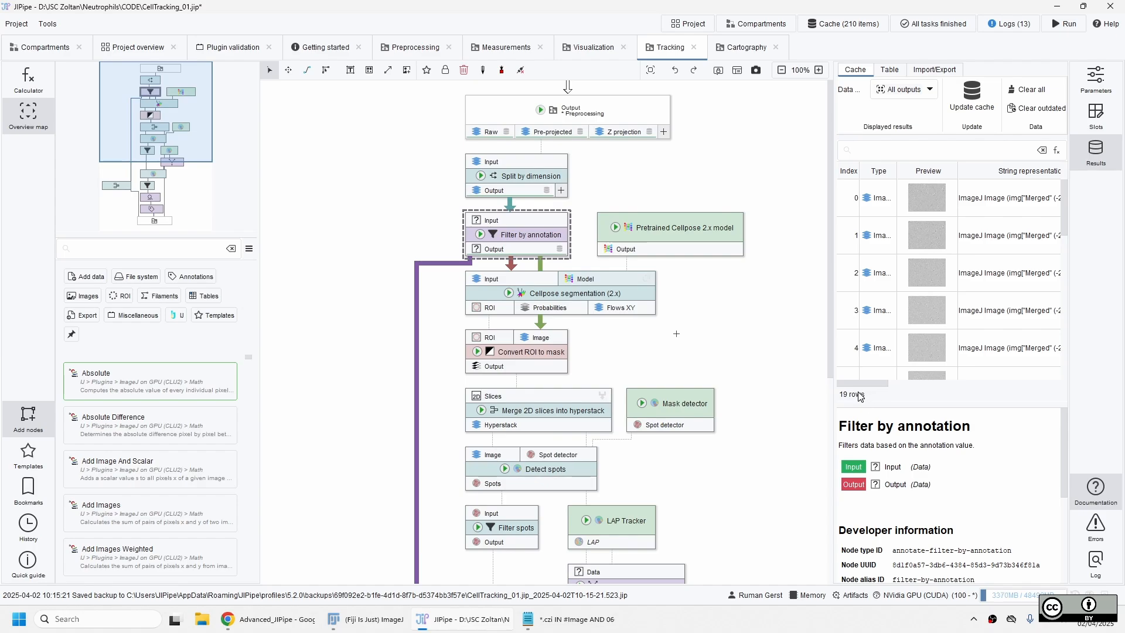
- Select the Cellpose segmentation (2.x) node in the graph and find its entry by searching the available nodes for cellpose
click(563, 303)
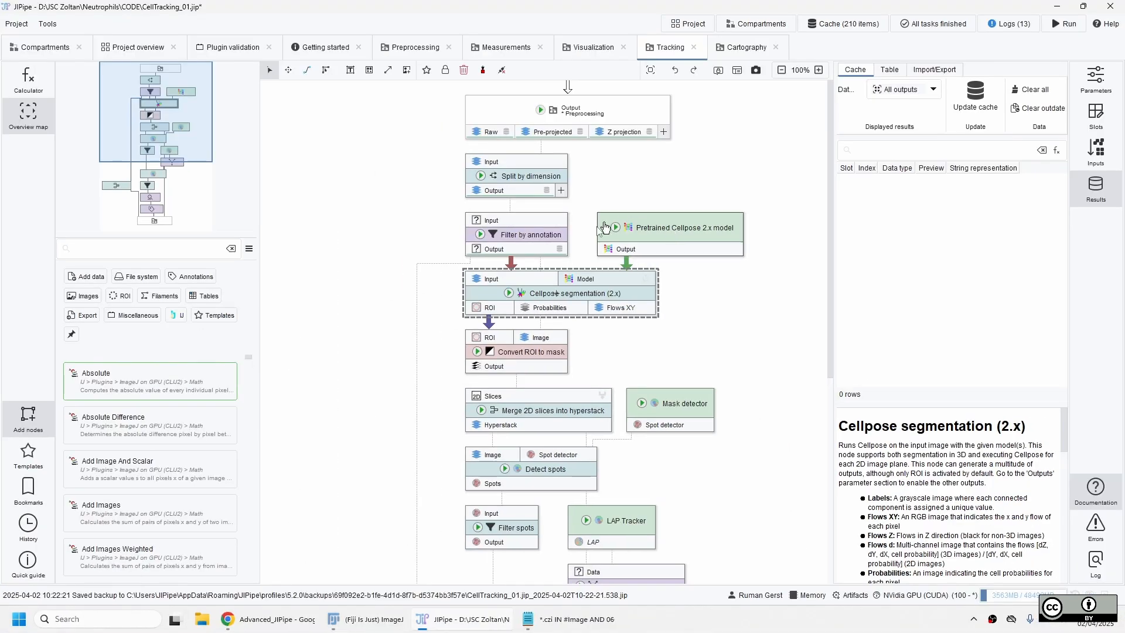
click(29, 422)
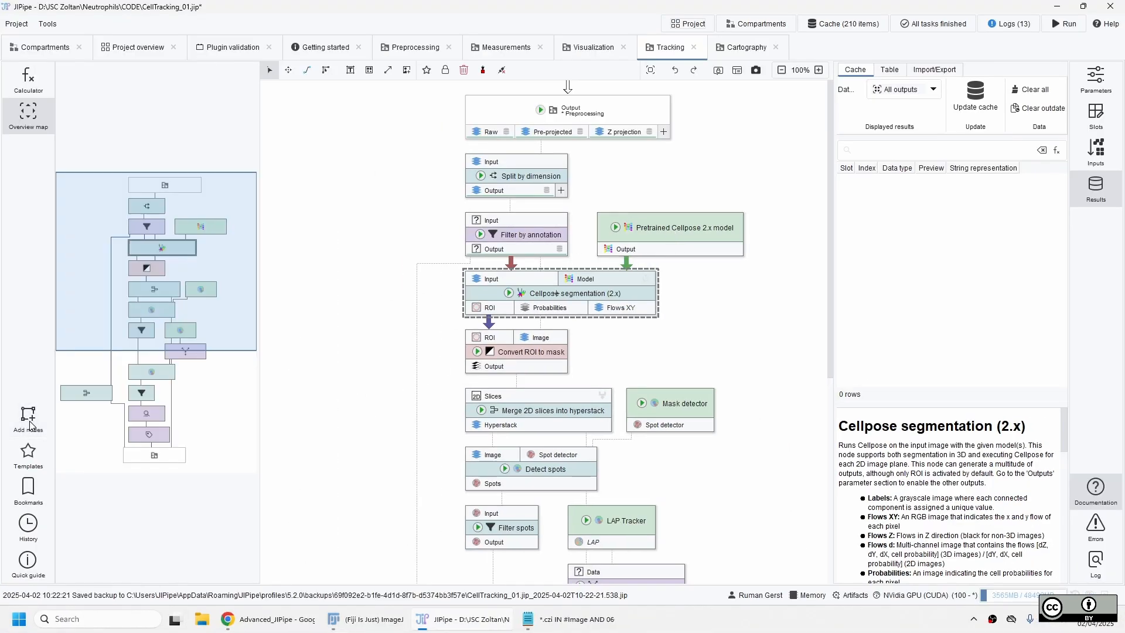
click(30, 422)
text(cellpose)
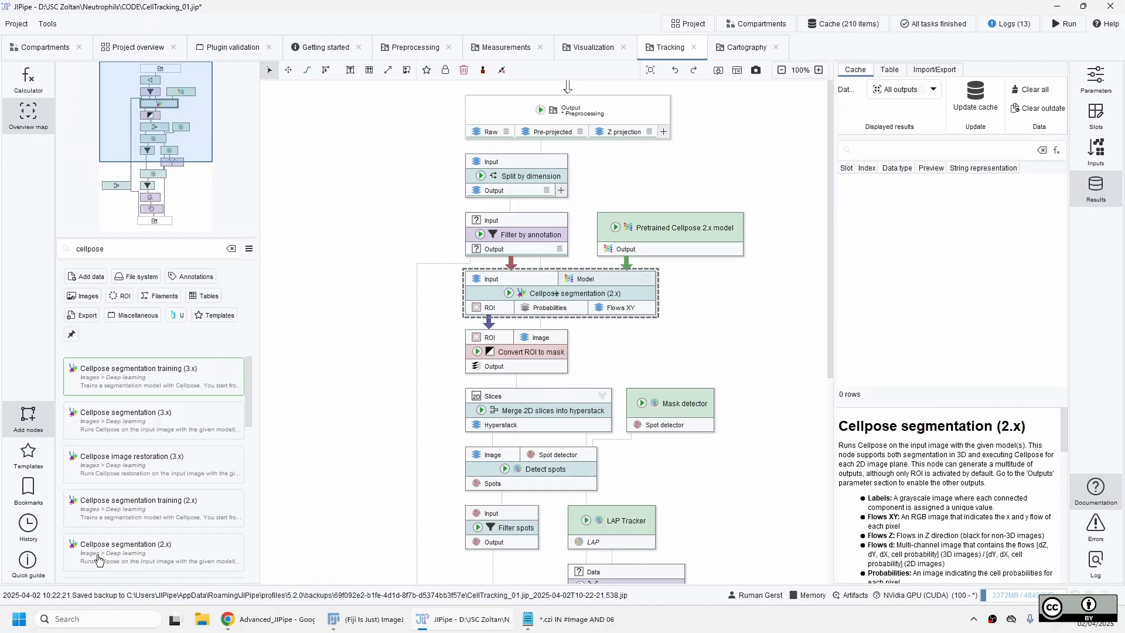
click(98, 555)
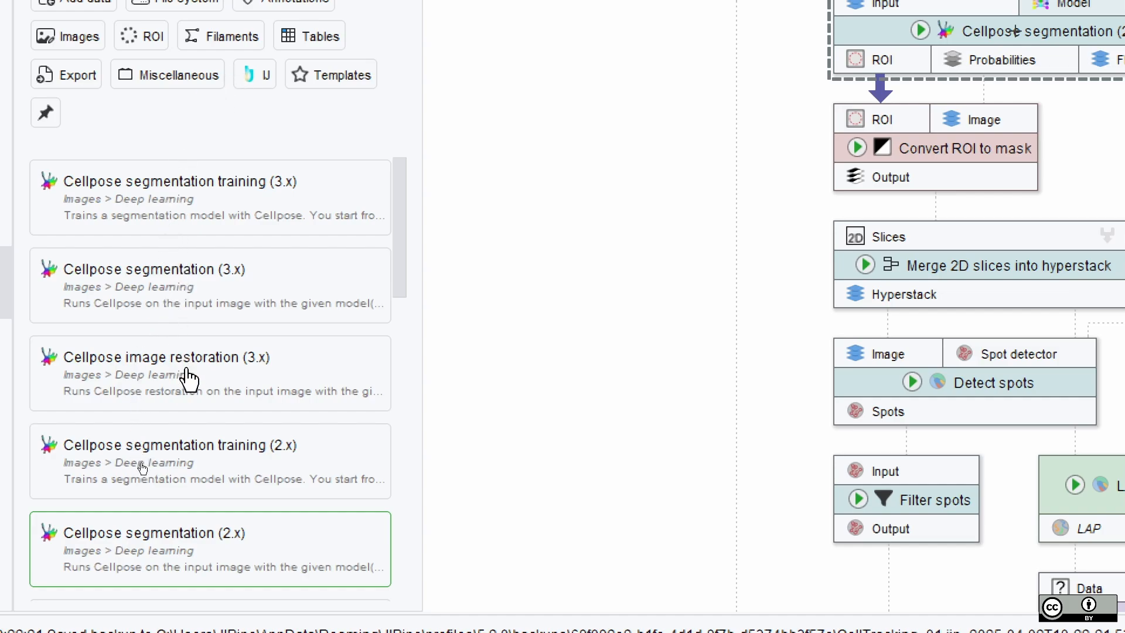
- Browse the found Cellpose nodes, covering the training, image restoration, pretrained model and model import entries
drag(404, 269, 412, 335)
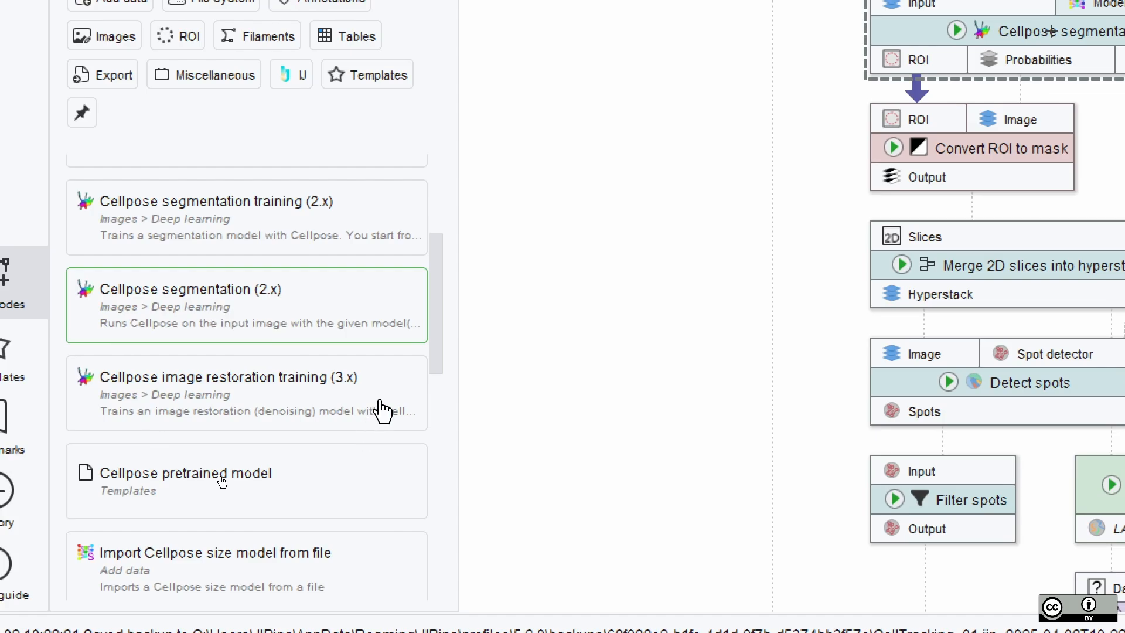
drag(442, 351, 452, 447)
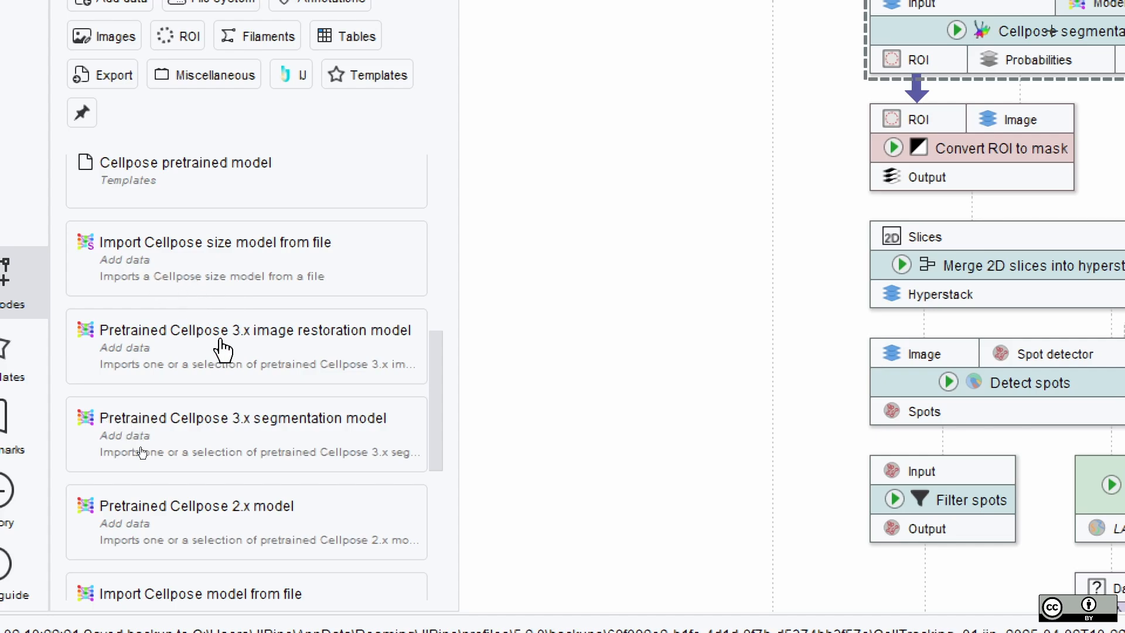
scroll(226, 357, down, 1)
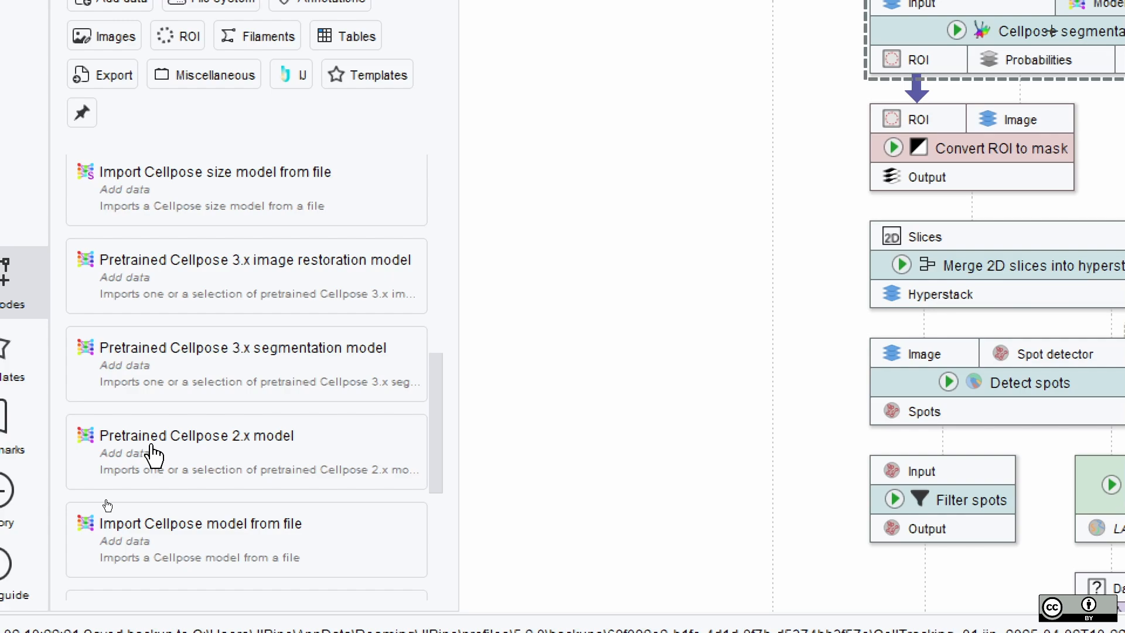
scroll(151, 446, up, 7)
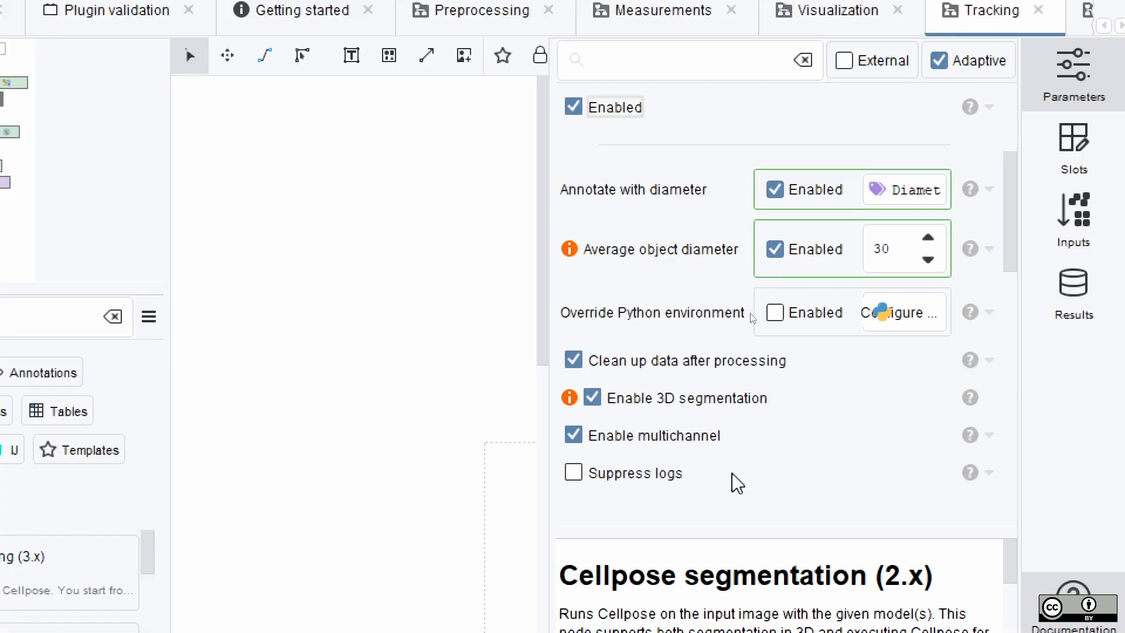
- Disable multichannel and 3D segmentation for the Cellpose segmentation (2.x) node
click(574, 435)
click(593, 397)
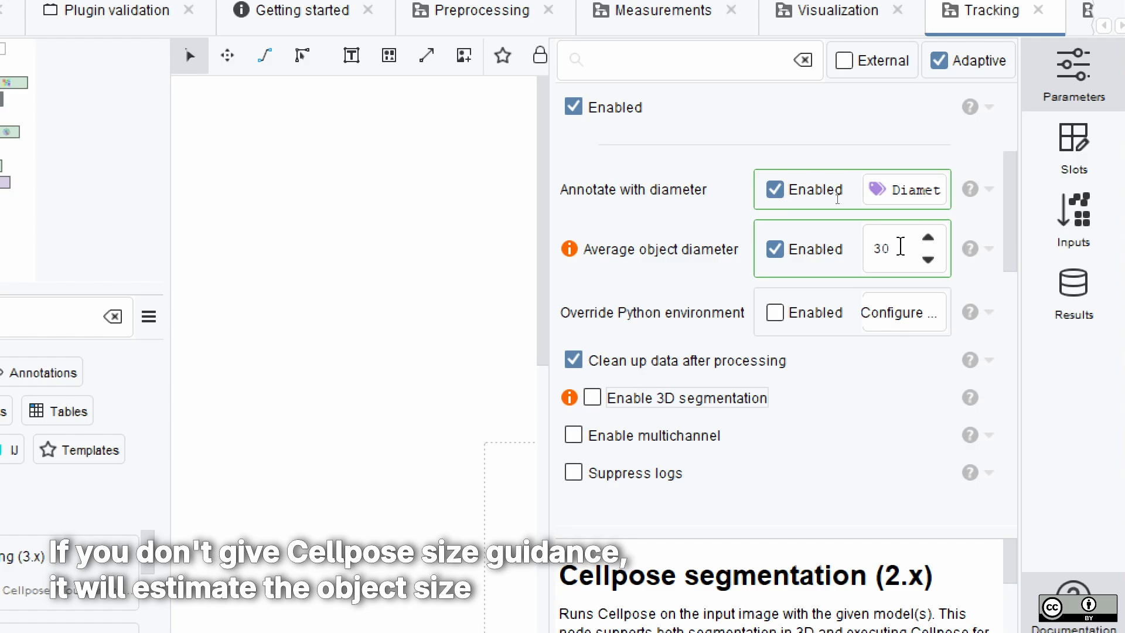
- Review the Cellpose node's channel and GPU settings and expand its Outputs section to examine the output options
scroll(779, 404, down, 5)
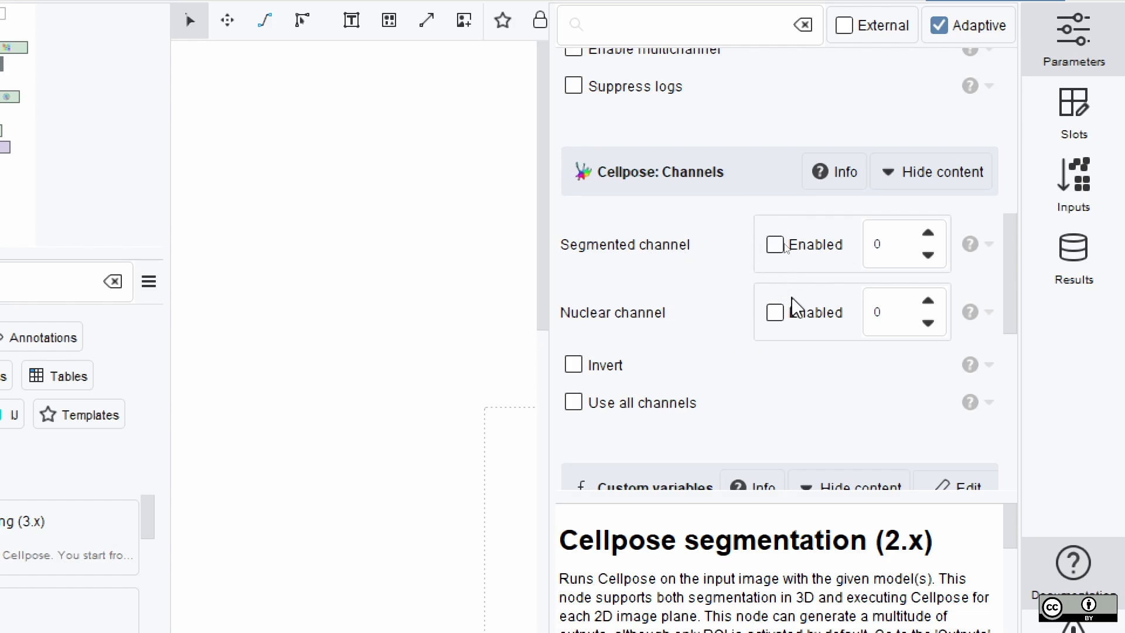
scroll(809, 316, down, 2)
scroll(806, 314, down, 10)
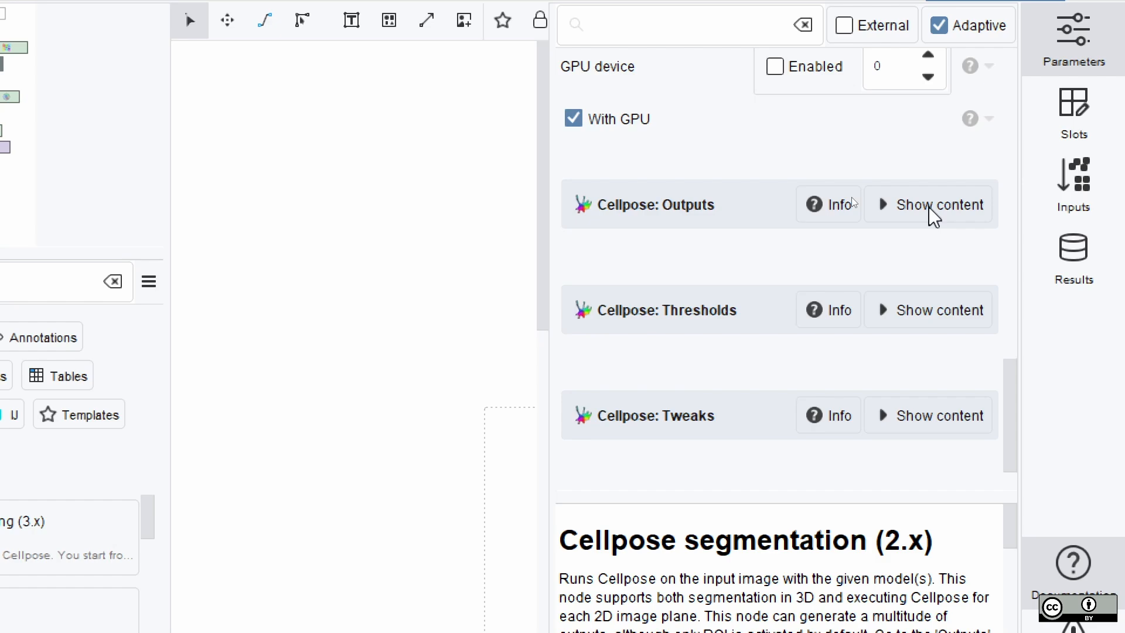
click(929, 206)
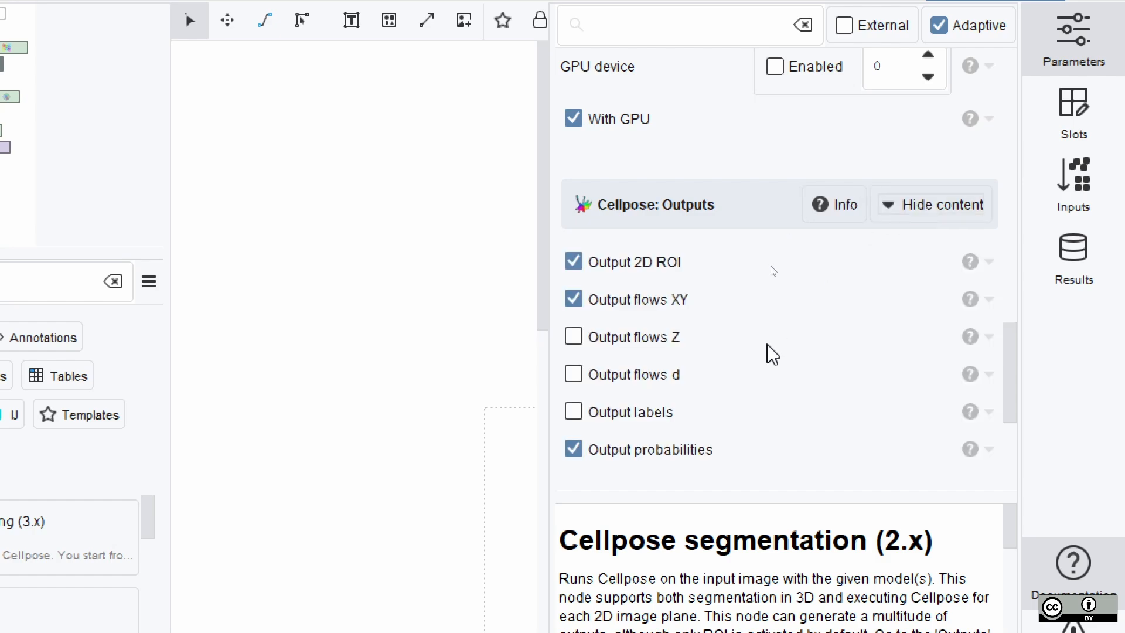
scroll(772, 351, down, 1)
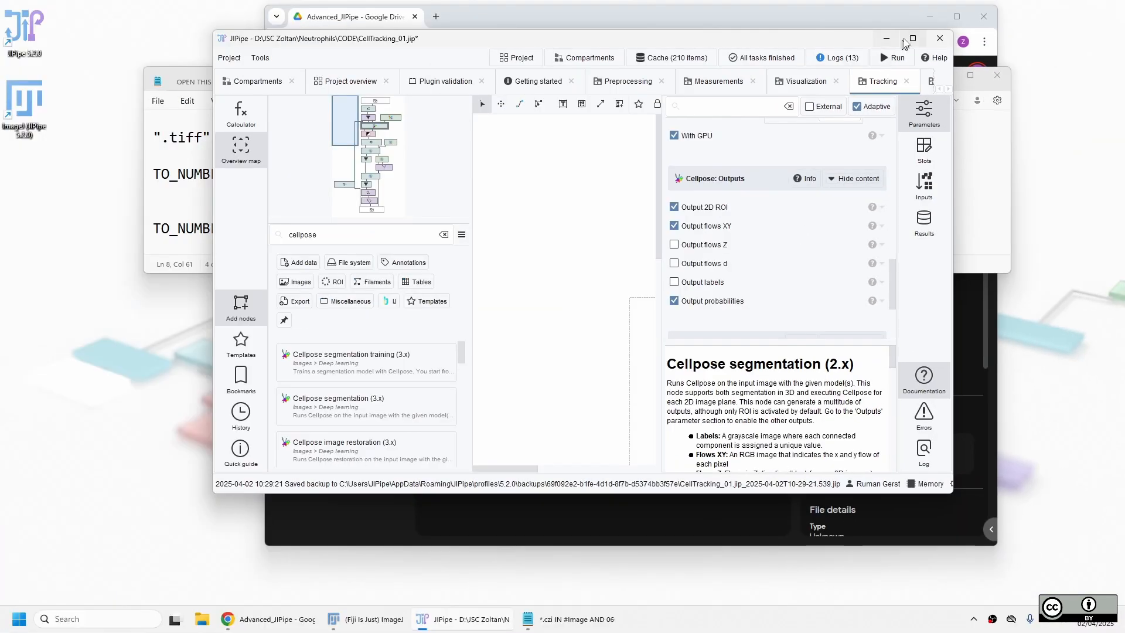
- Maximize the JIPipe window and open the model choice of the Pretrained Cellpose 2.x model node
click(909, 38)
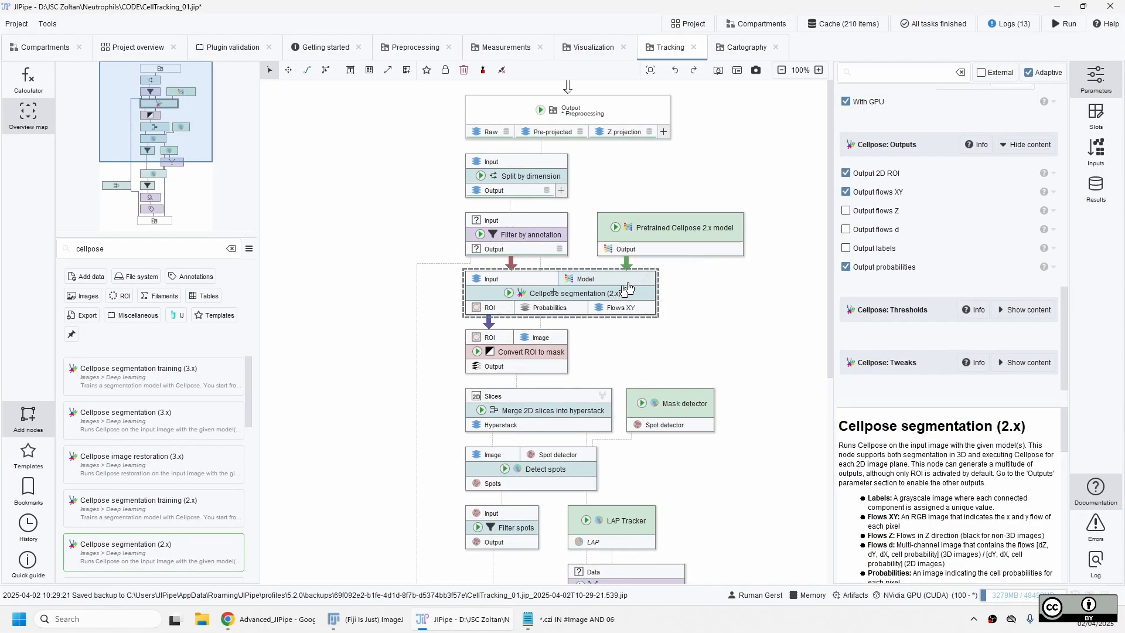
click(676, 229)
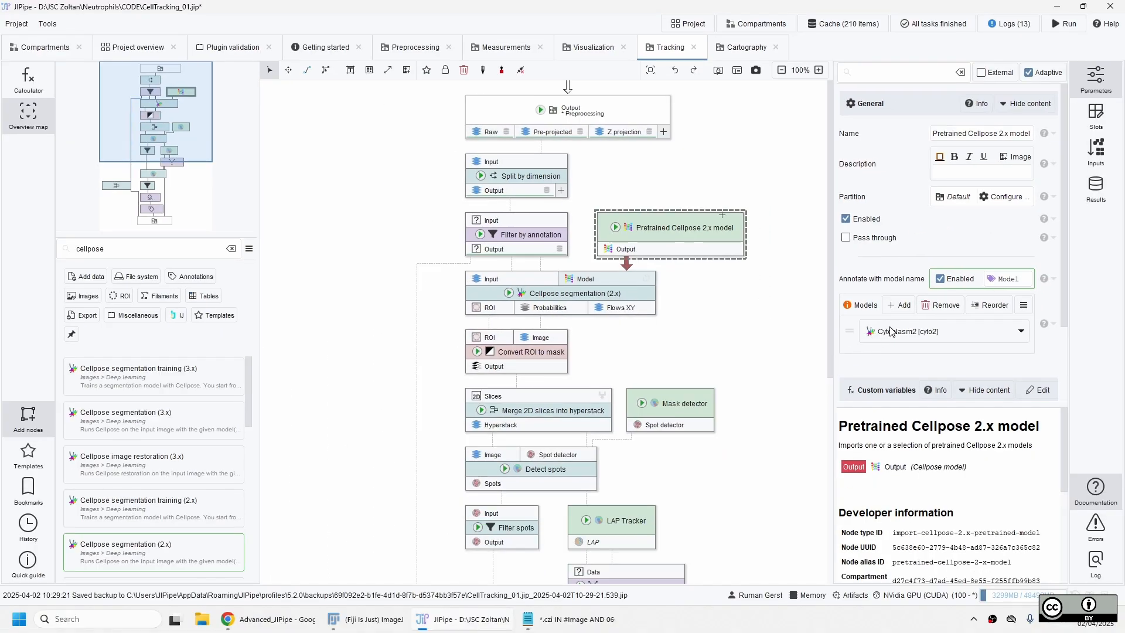
scroll(900, 333, down, 1)
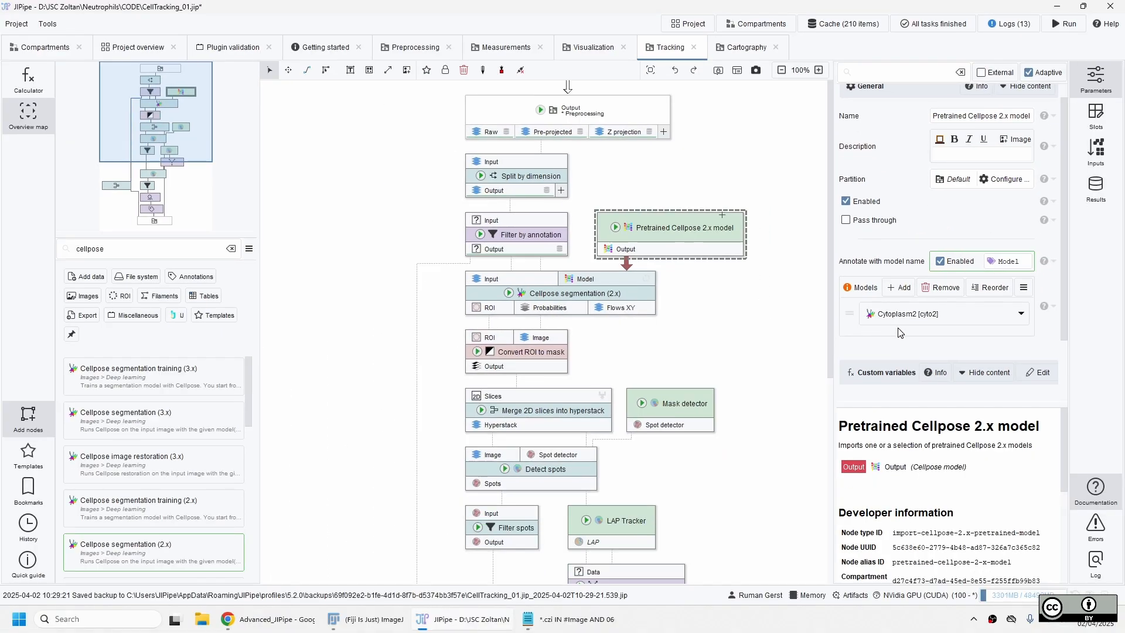
click(996, 319)
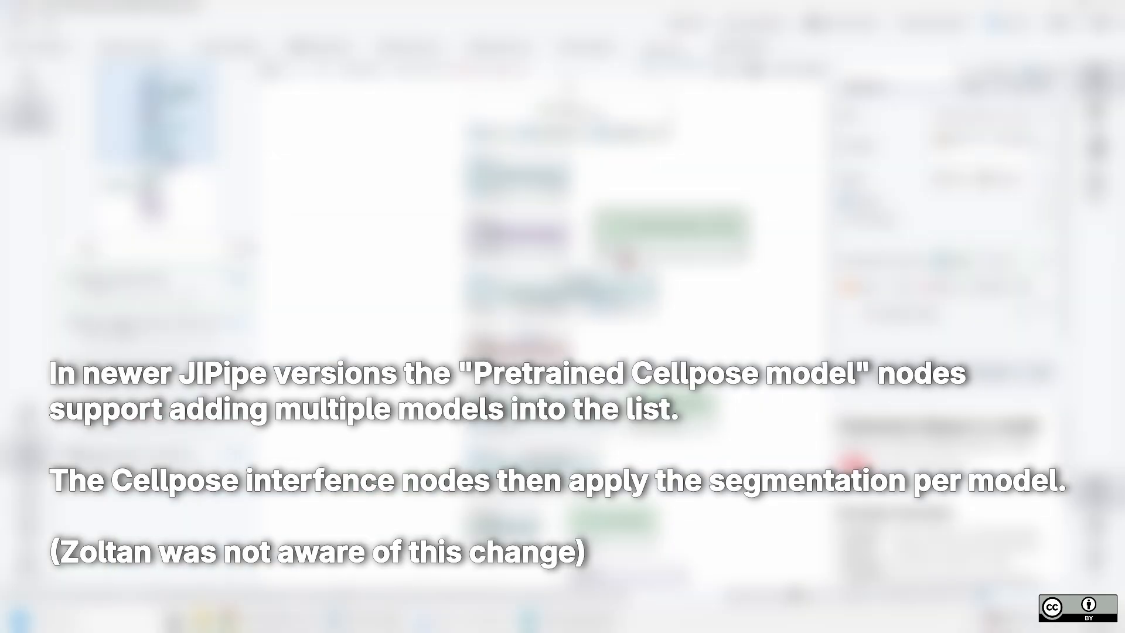
- Add the Define multiple parameters: Cellpose model template to the Tracking graph and look through its parameter table
drag(176, 334, 334, 313)
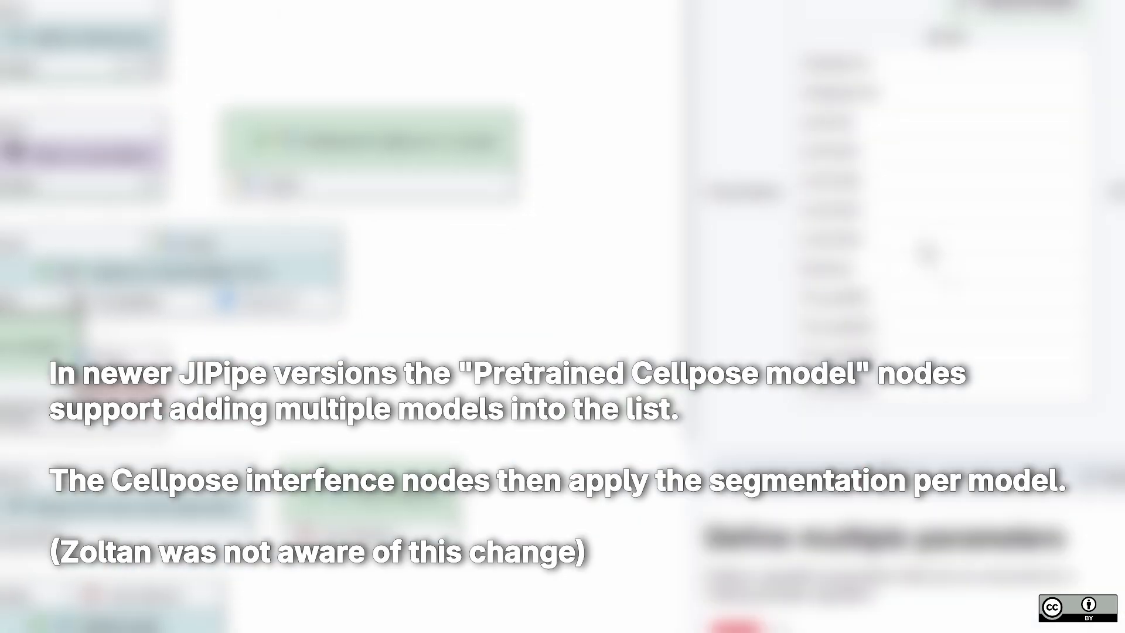
scroll(924, 164, up, 2)
scroll(920, 170, down, 2)
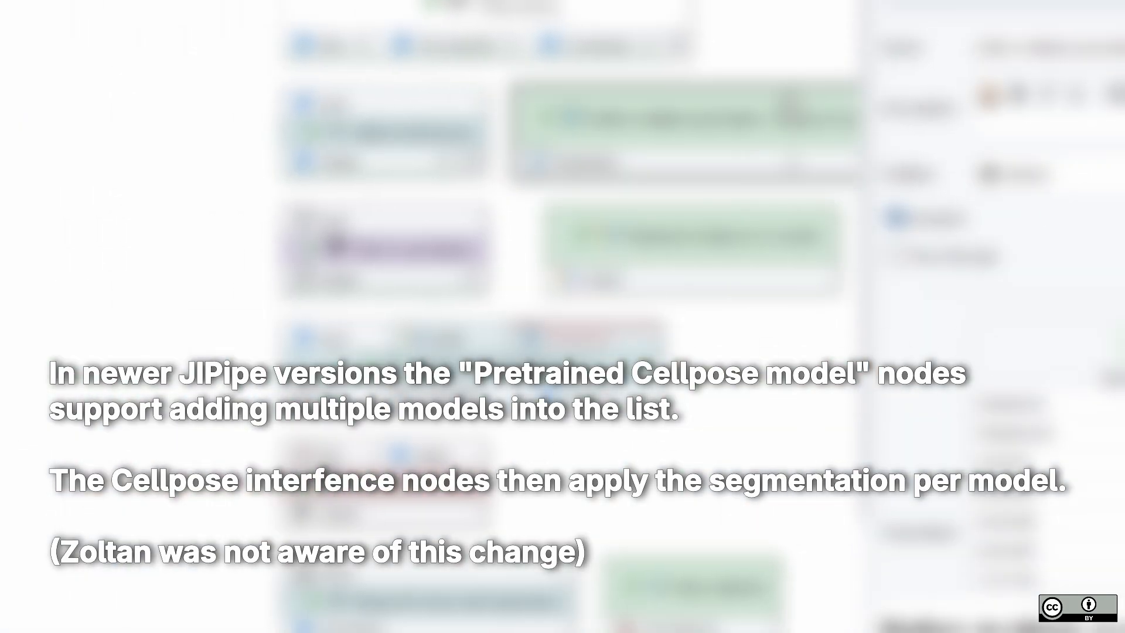
- Try feeding the Define multiple parameters output into the Cellpose segmentation (2.x) Parameters input, and switch that node's external parameters off again
drag(586, 164, 585, 340)
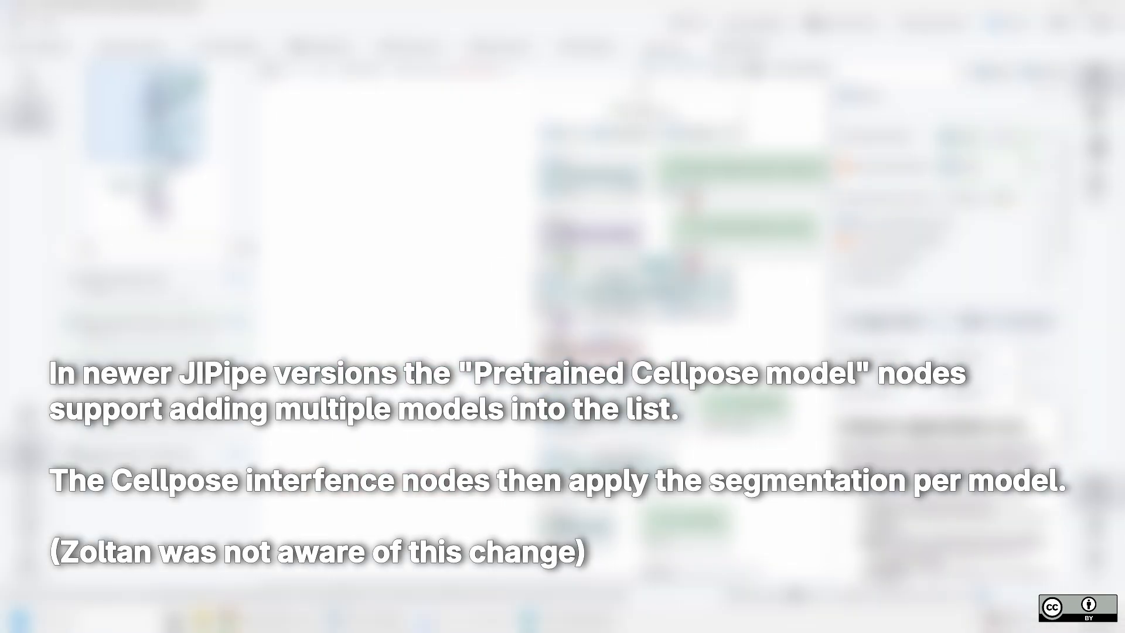
scroll(960, 217, down, 8)
scroll(960, 217, up, 3)
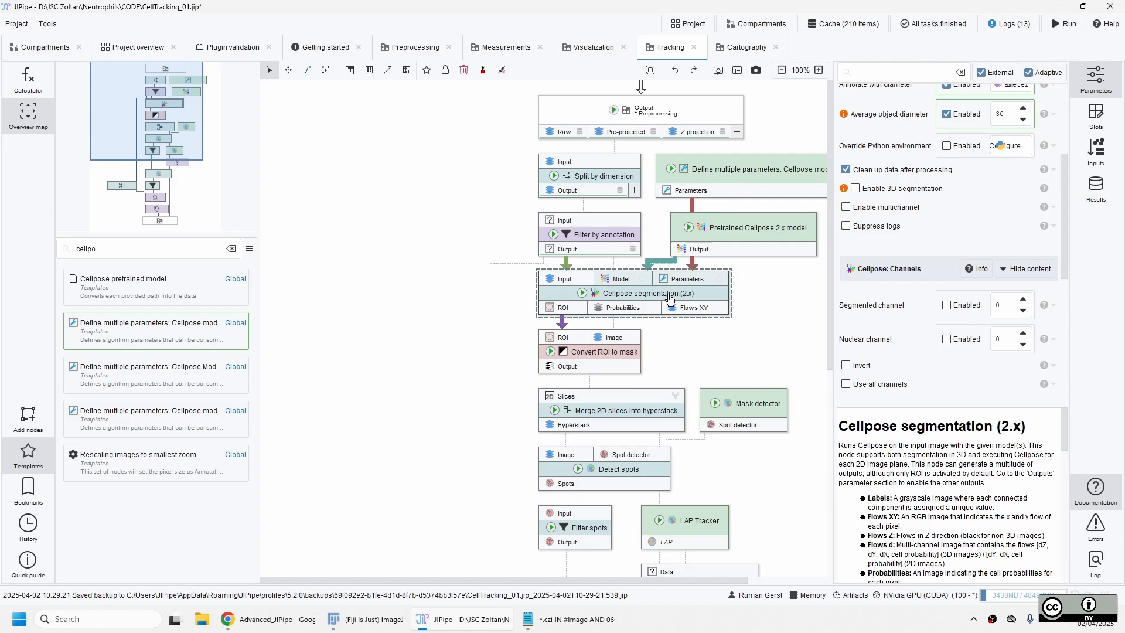
click(982, 73)
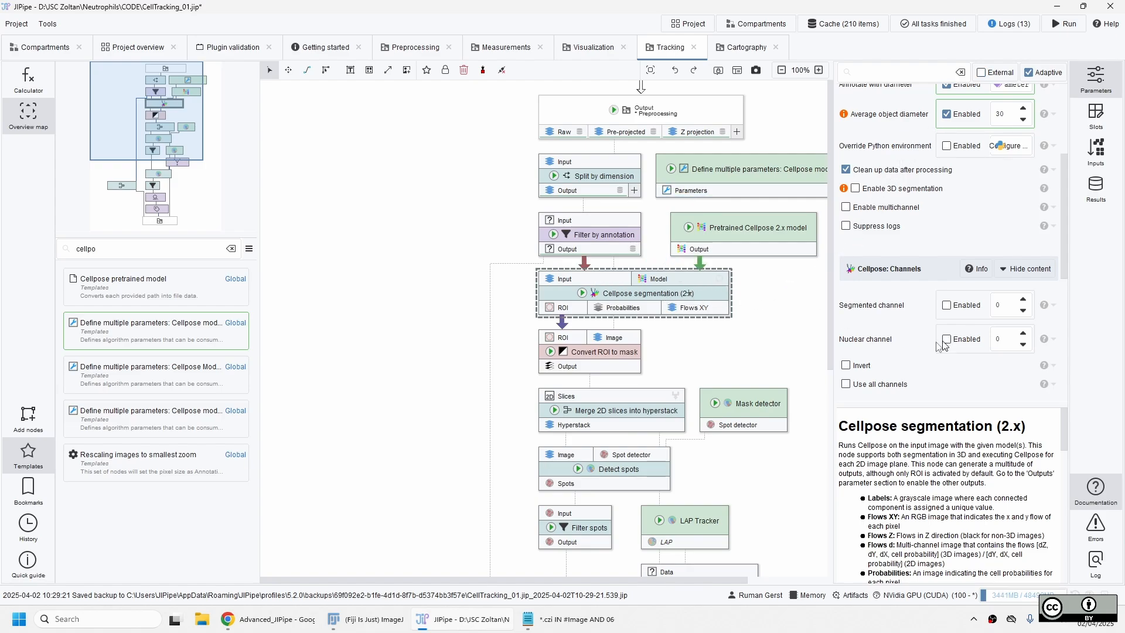
- Recheck the channel and diameter settings of Cellpose segmentation (2.x) and the model selected in the Pretrained Cellpose 2.x model node
scroll(906, 349, down, 1)
scroll(906, 349, down, 1)
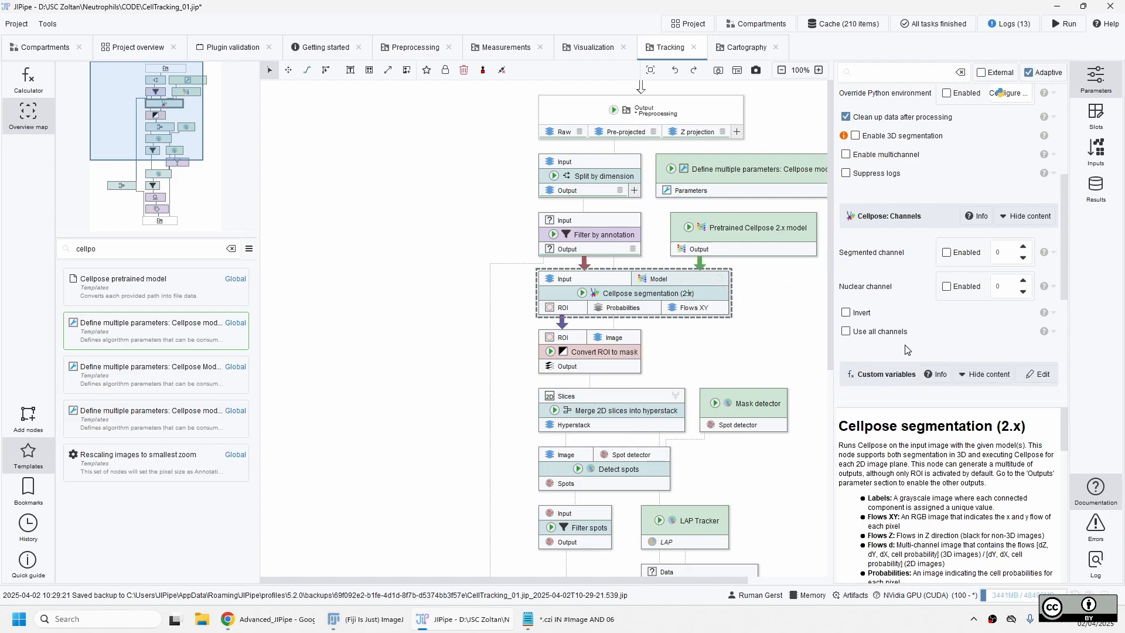
scroll(906, 350, up, 5)
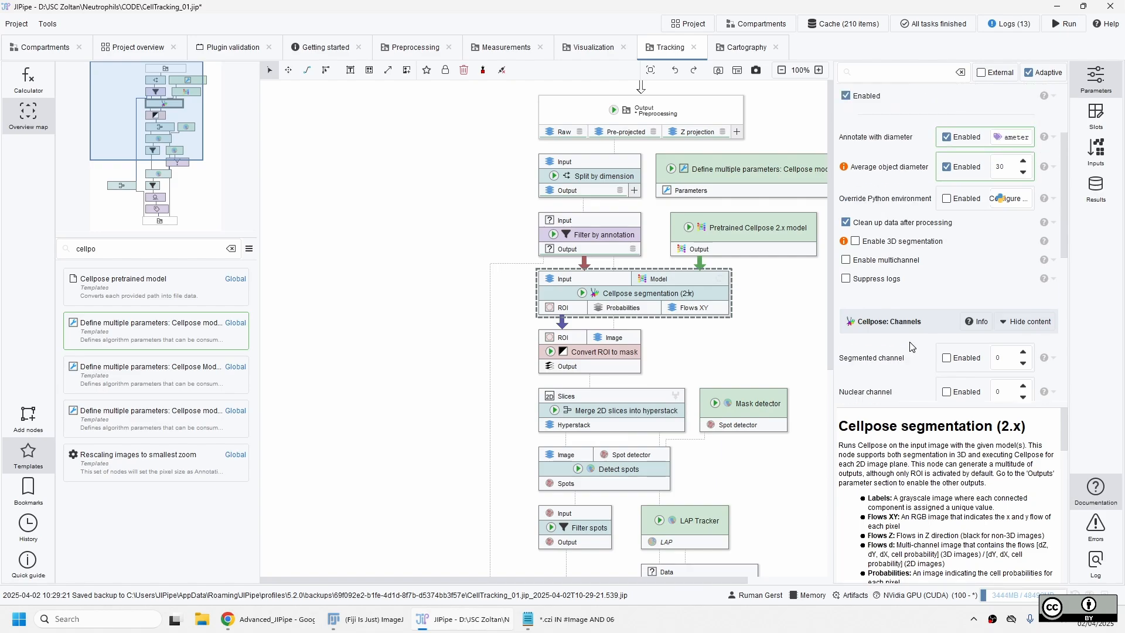
scroll(911, 343, up, 3)
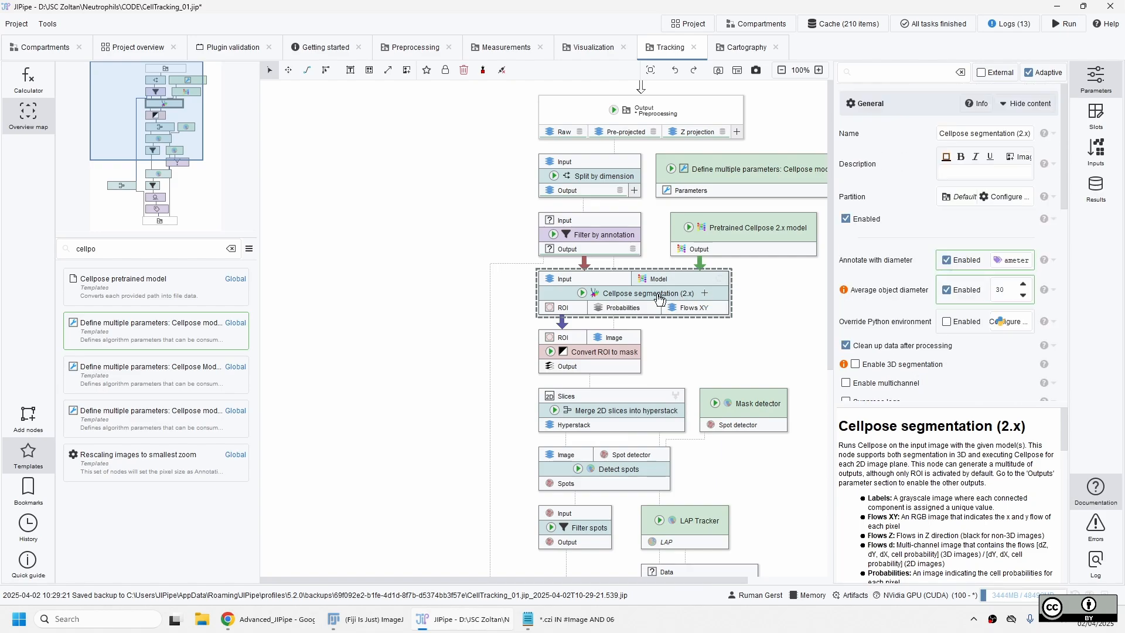
click(583, 294)
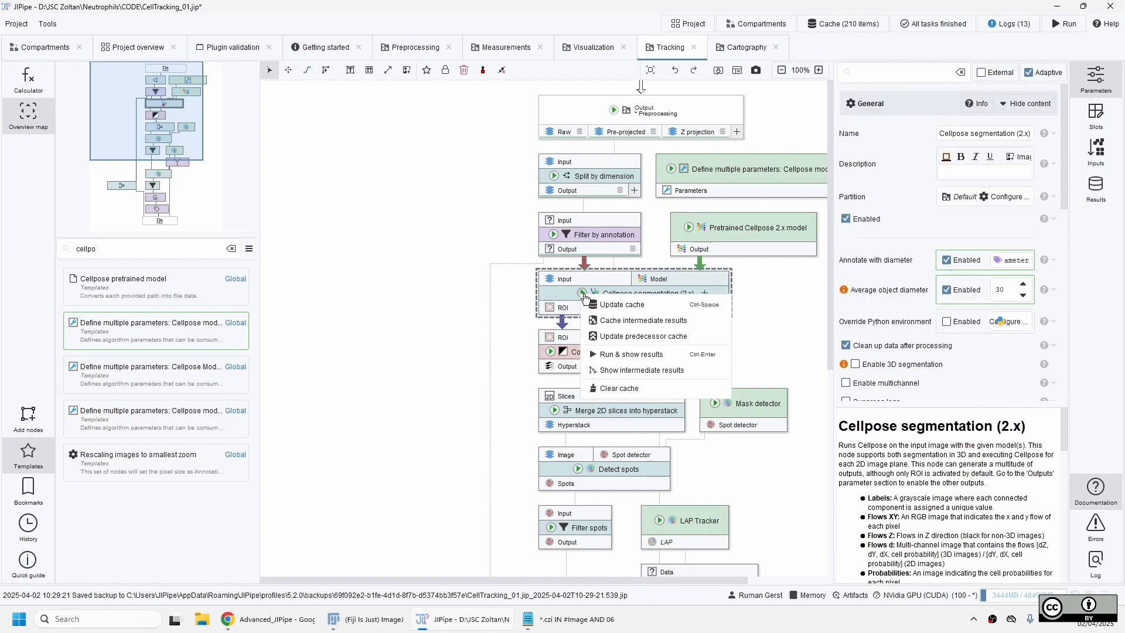
click(747, 234)
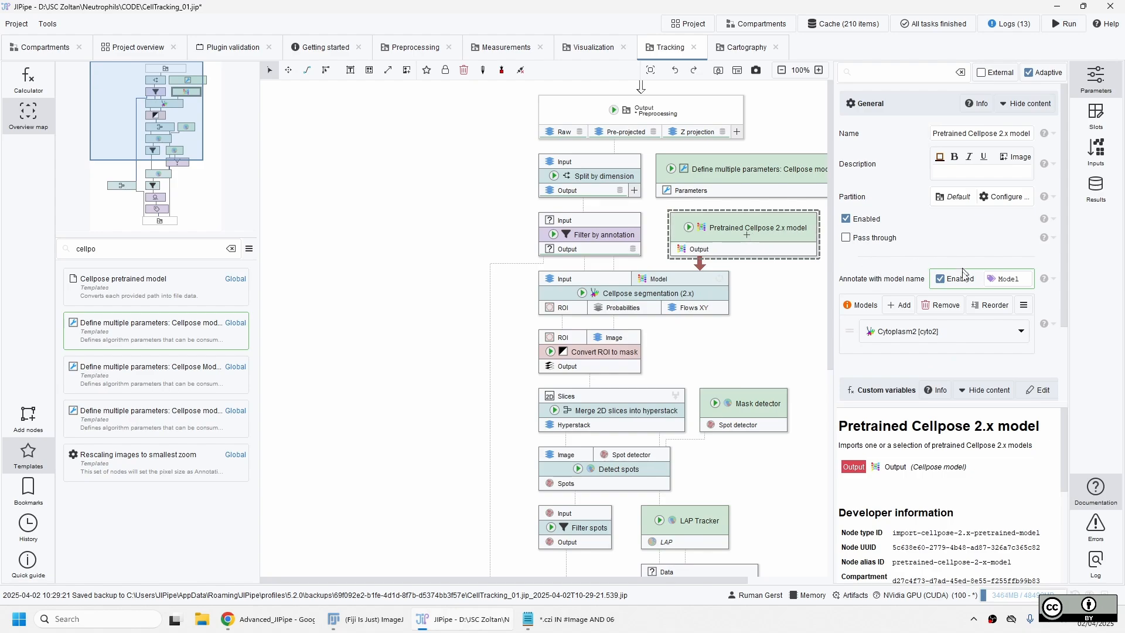
scroll(965, 280, down, 1)
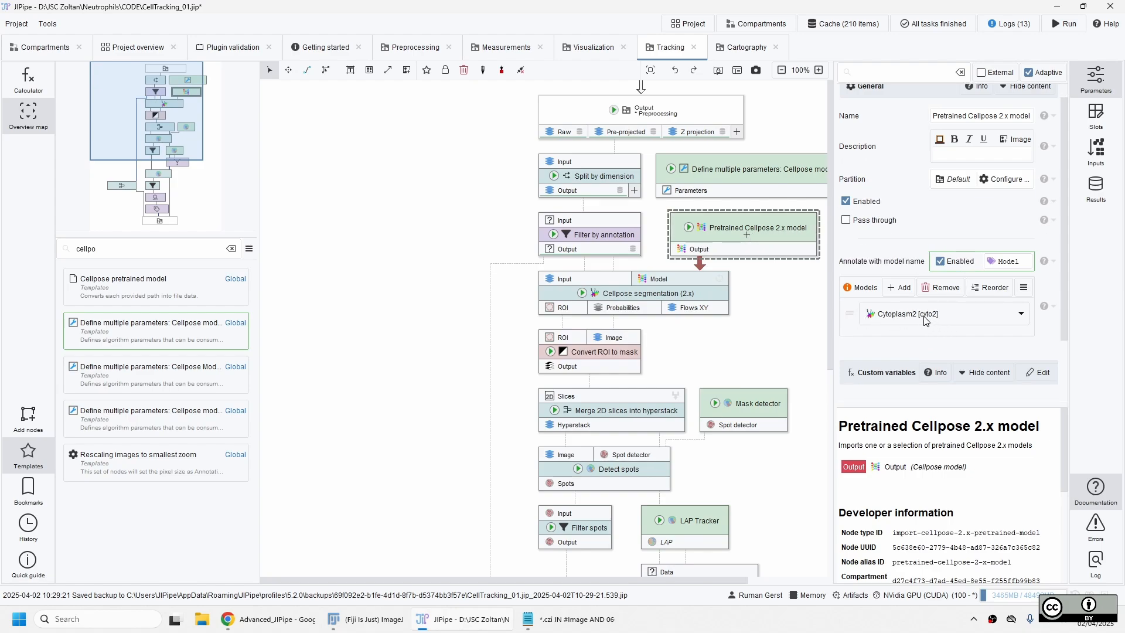
- Cache the intermediate results up to the Cellpose segmentation (2.x) node
click(691, 293)
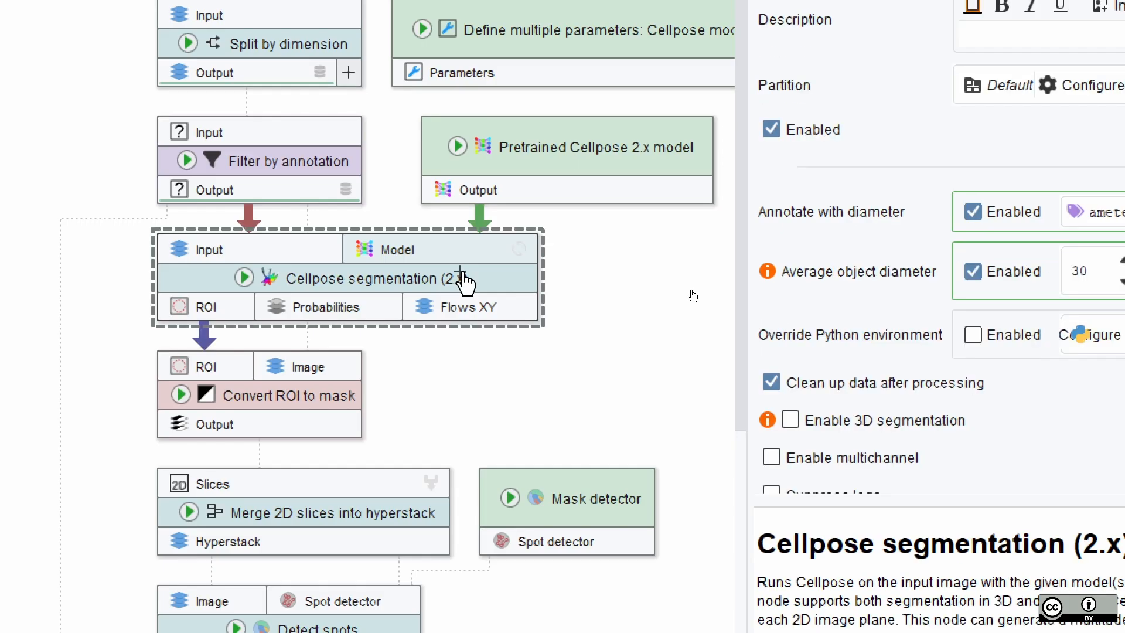
right_click(250, 281)
click(285, 326)
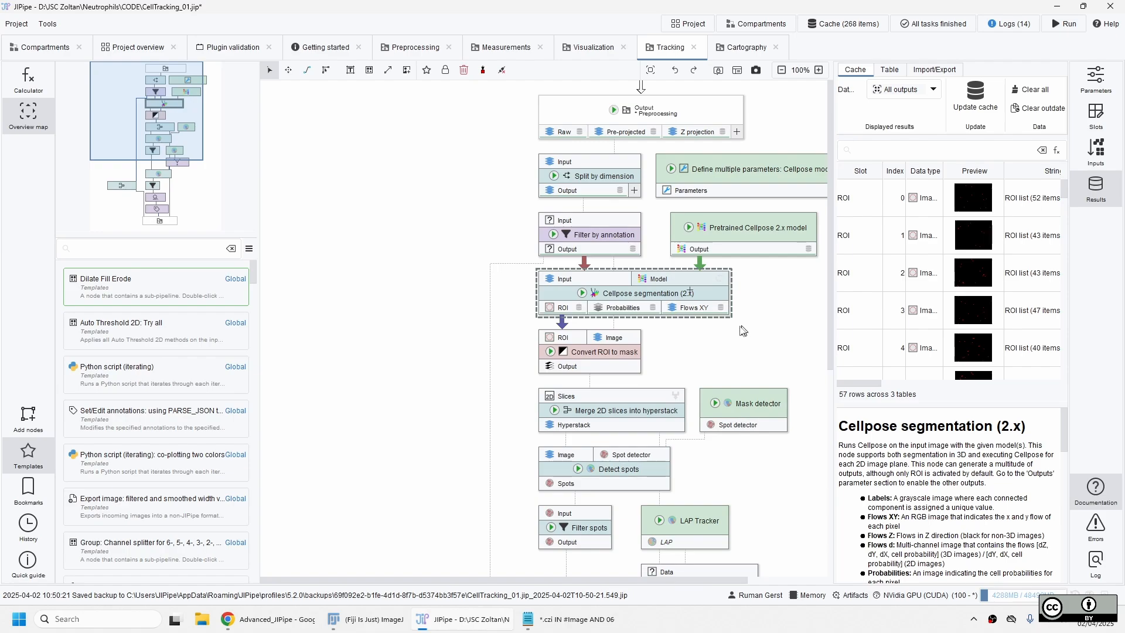
- Inspect the first cached ROI result in the image viewer, close it and browse the node's other cached outputs
double_click(977, 203)
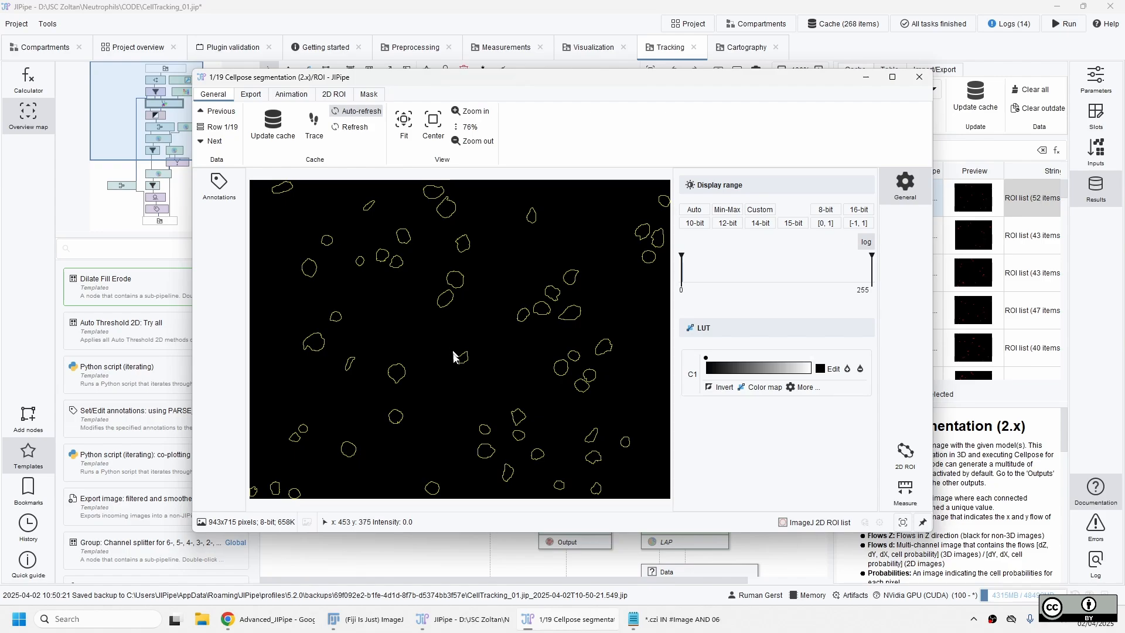
click(921, 79)
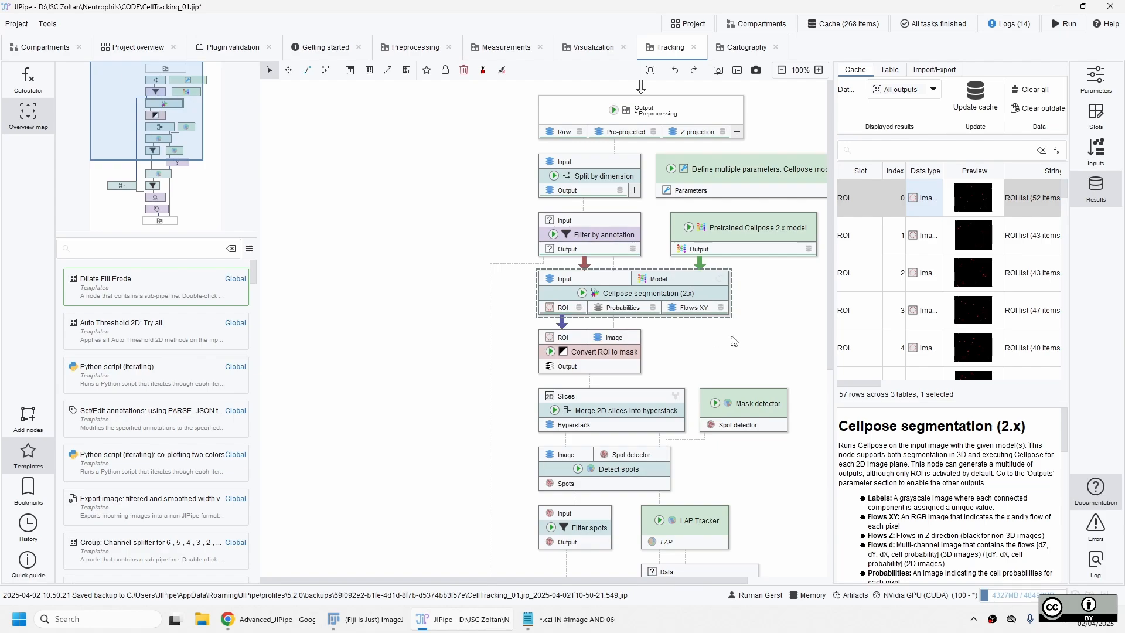
scroll(899, 258, down, 4)
scroll(899, 258, down, 3)
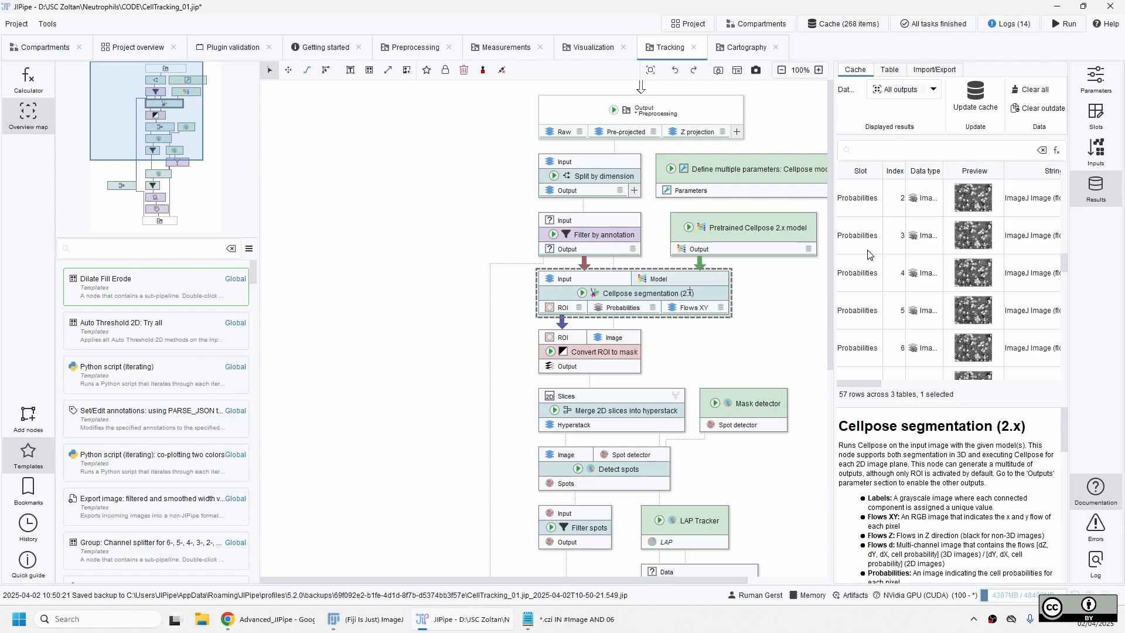
- Restrict the displayed Cellpose results to the ROI output, look through all its rows and select the first one
click(906, 93)
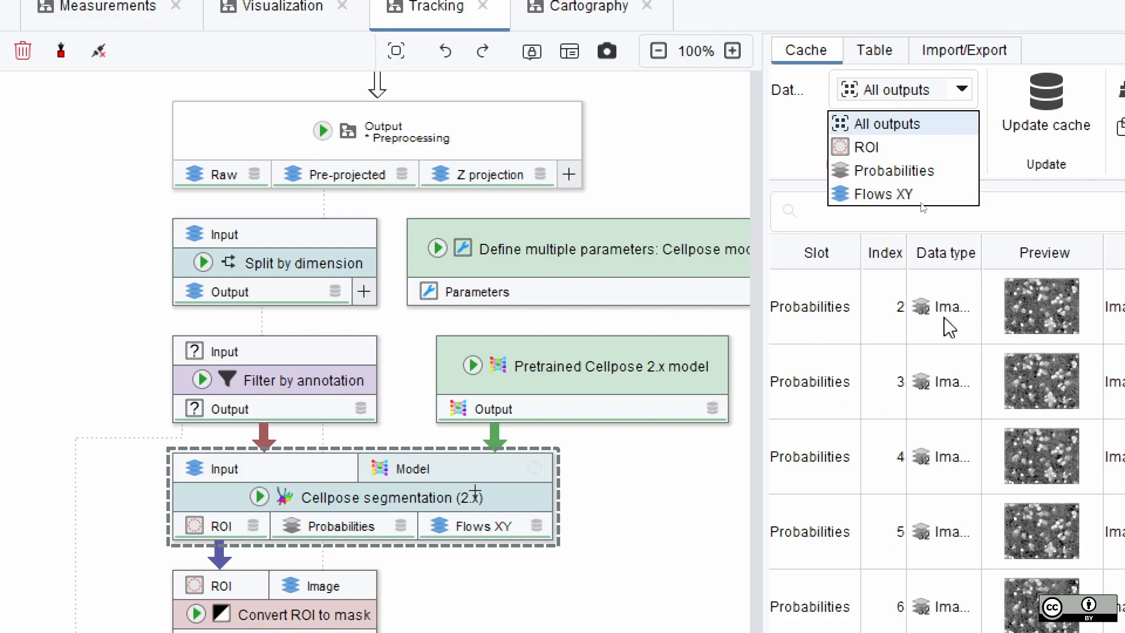
click(875, 148)
scroll(937, 354, down, 1)
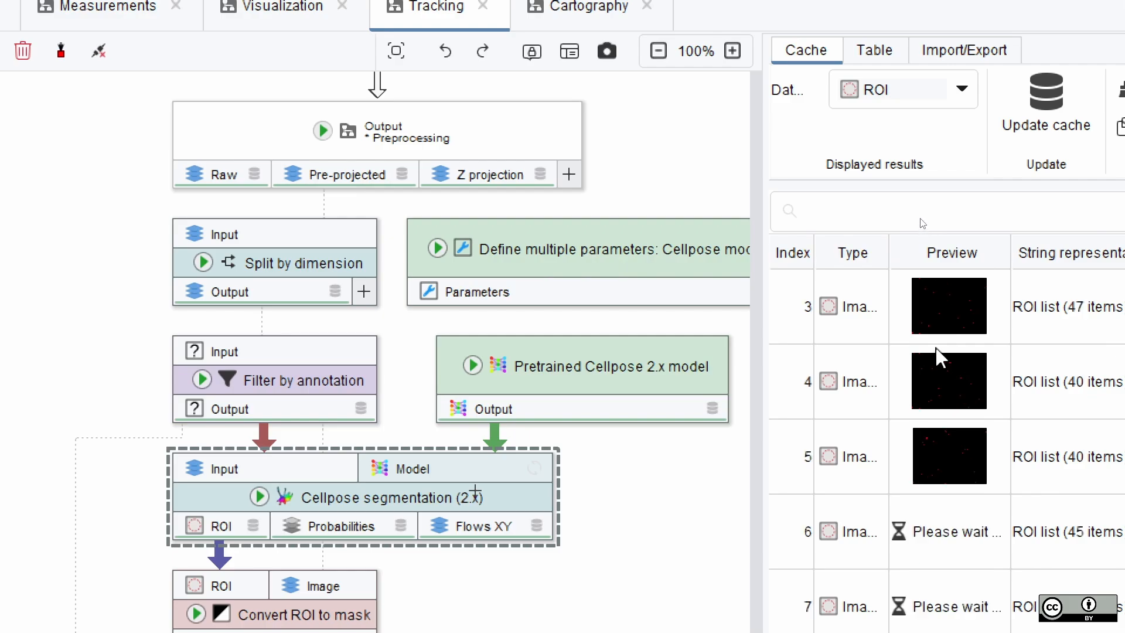
scroll(935, 347, down, 10)
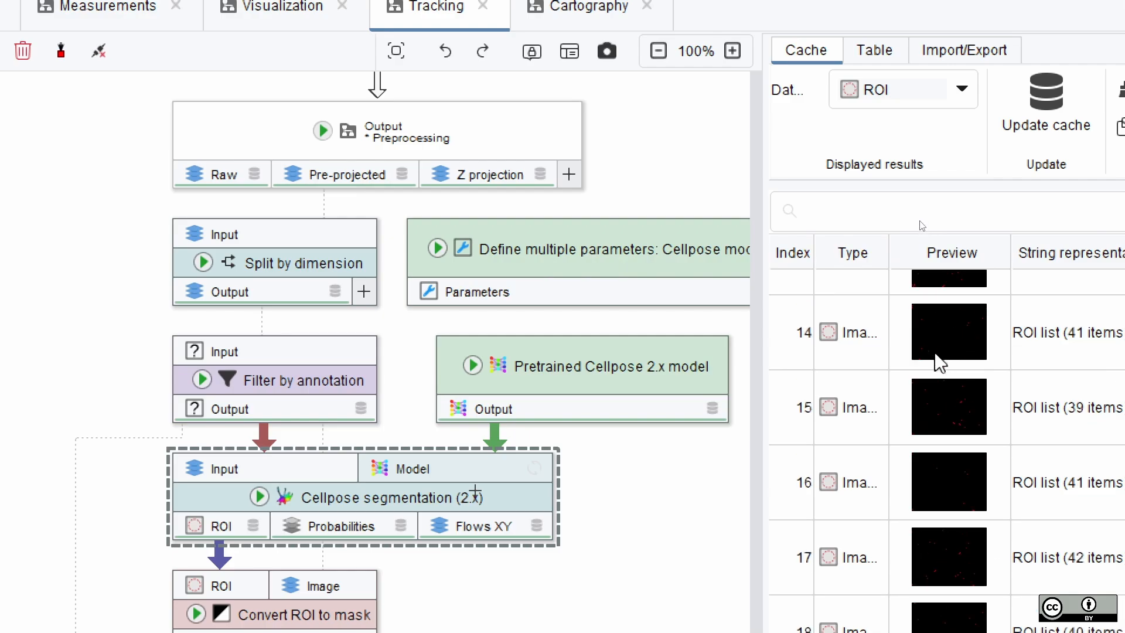
scroll(935, 355, up, 12)
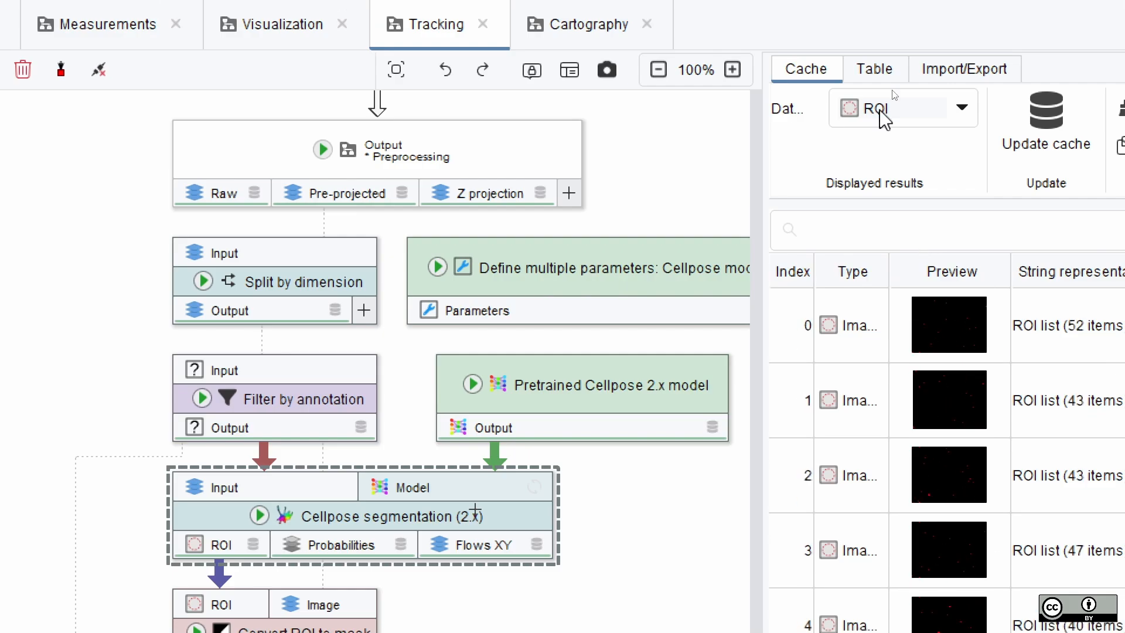
click(943, 335)
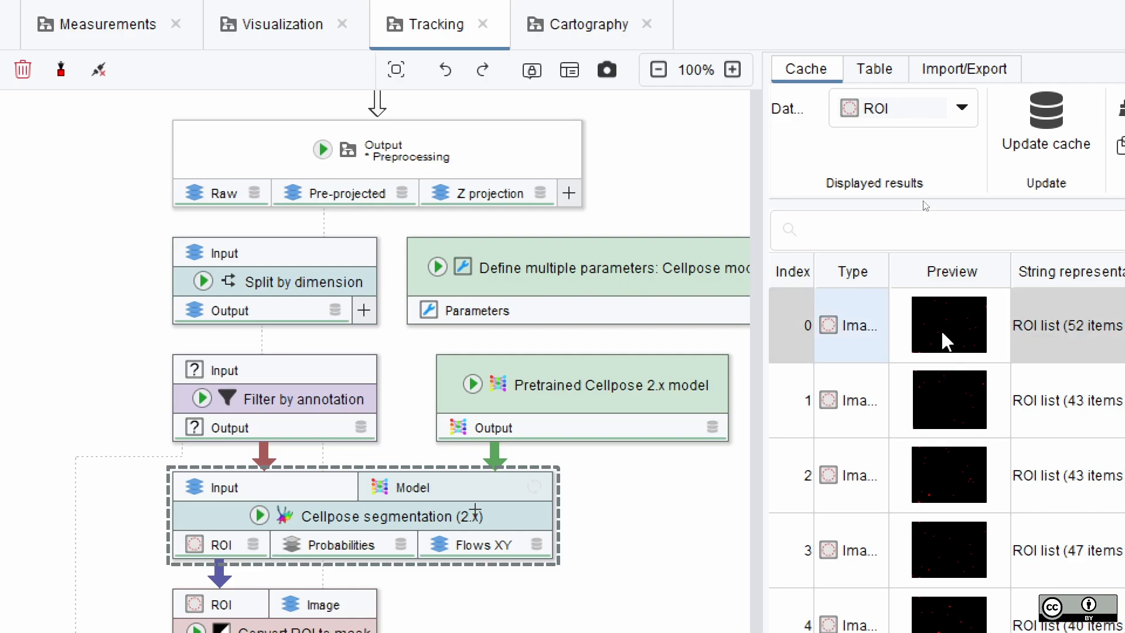
- View the first ROI result of the Cellpose segmentation node, and view its first Probabilities image
double_click(946, 339)
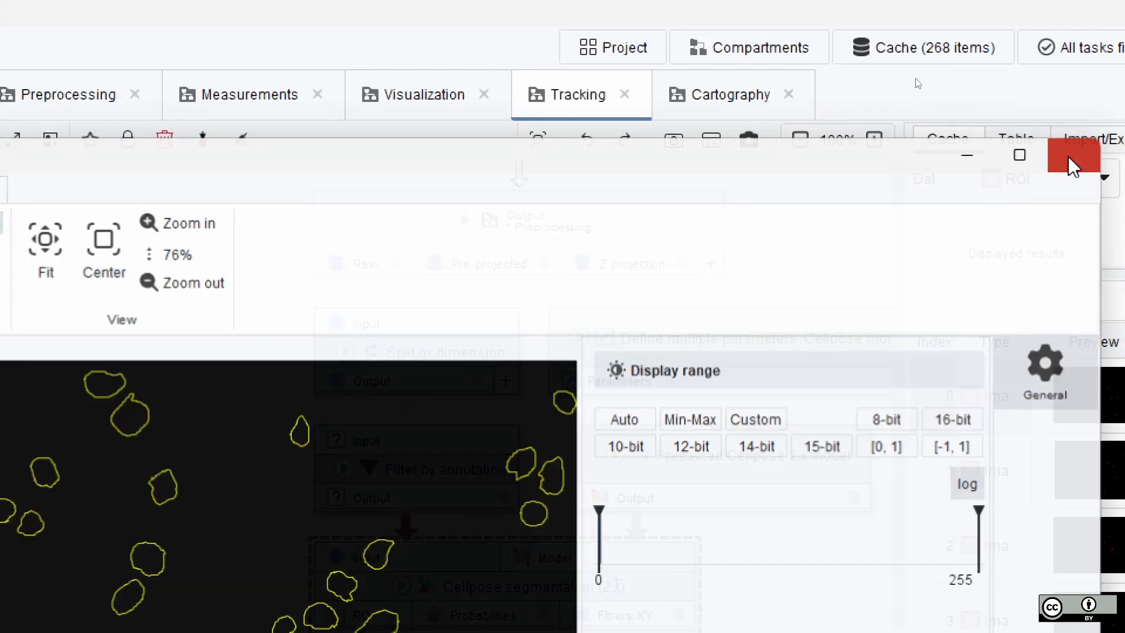
click(1075, 164)
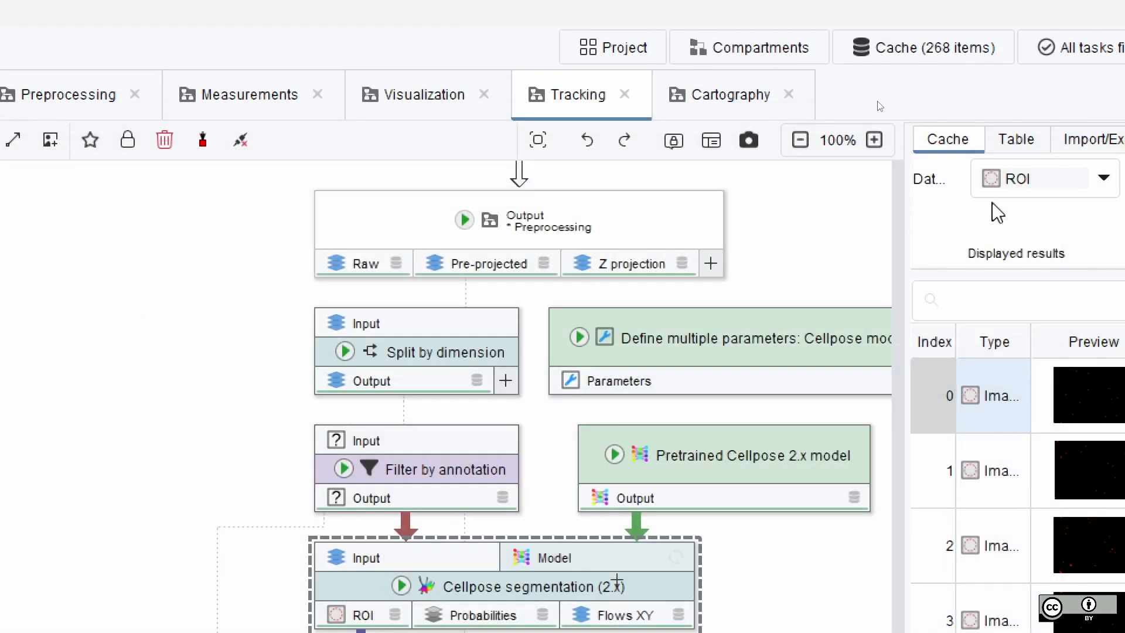
click(1035, 182)
click(1061, 260)
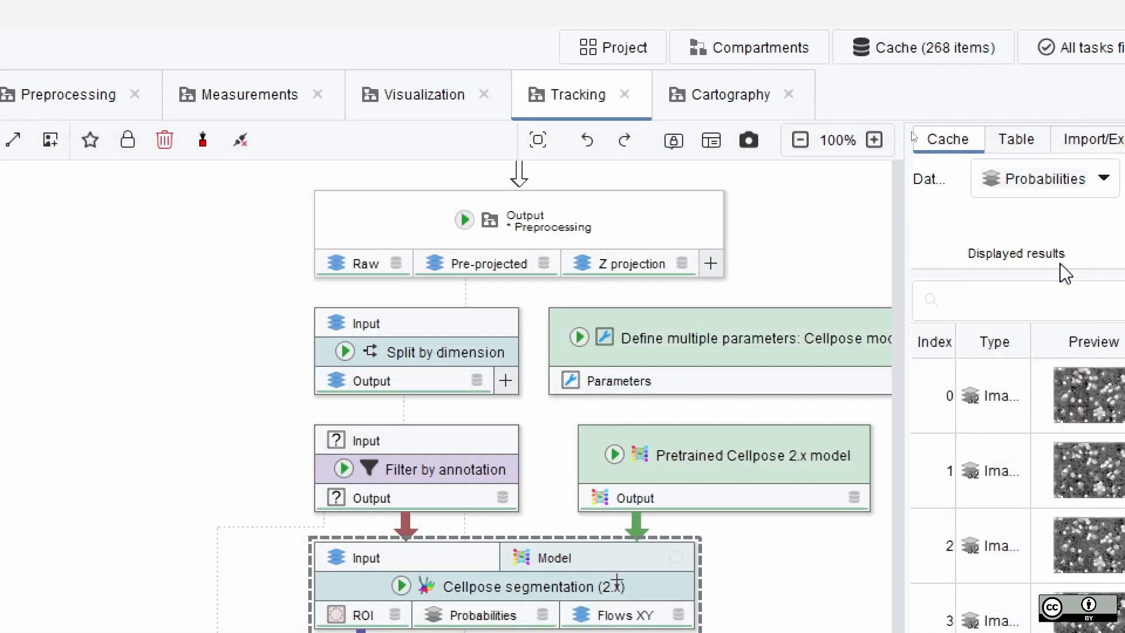
double_click(1103, 404)
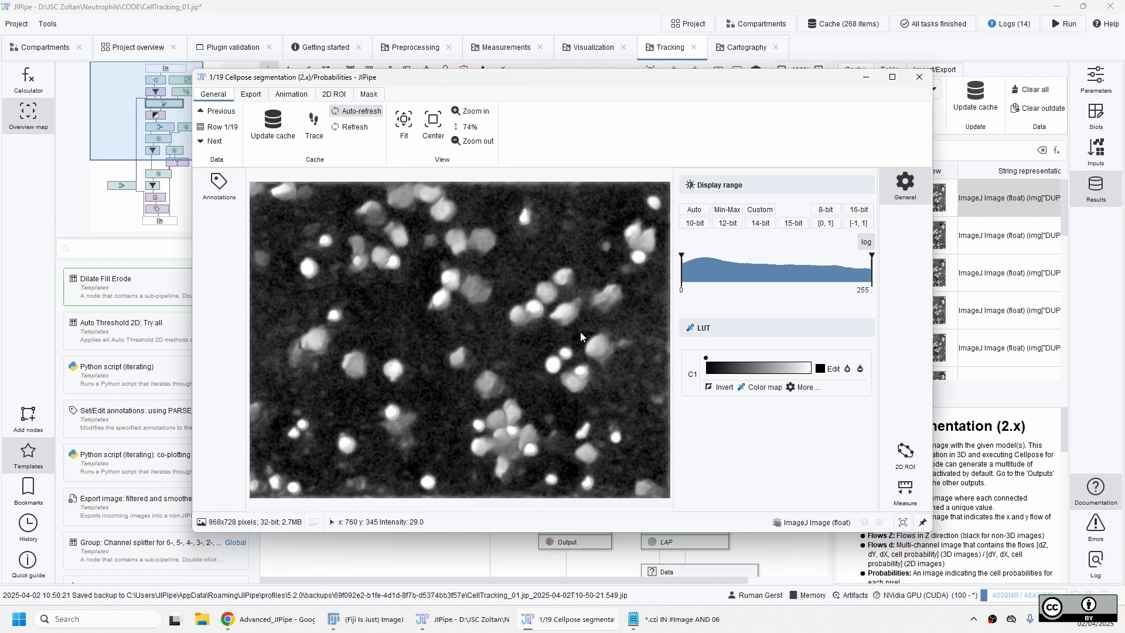
click(919, 76)
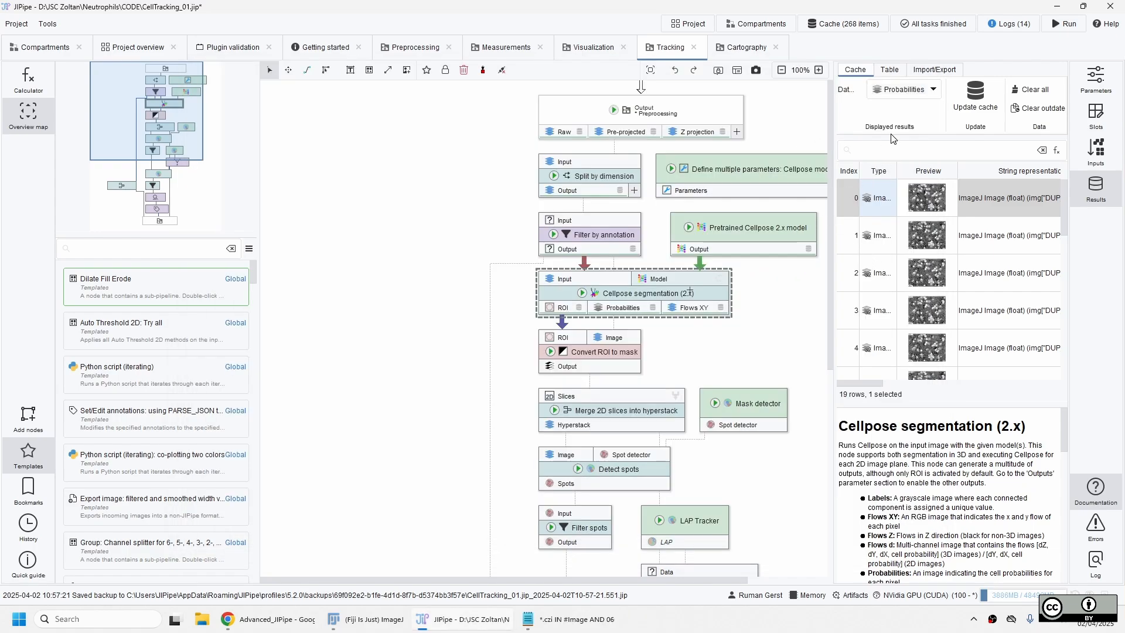
- Display the Flows XY results of the Cellpose segmentation node and open the first image
click(902, 90)
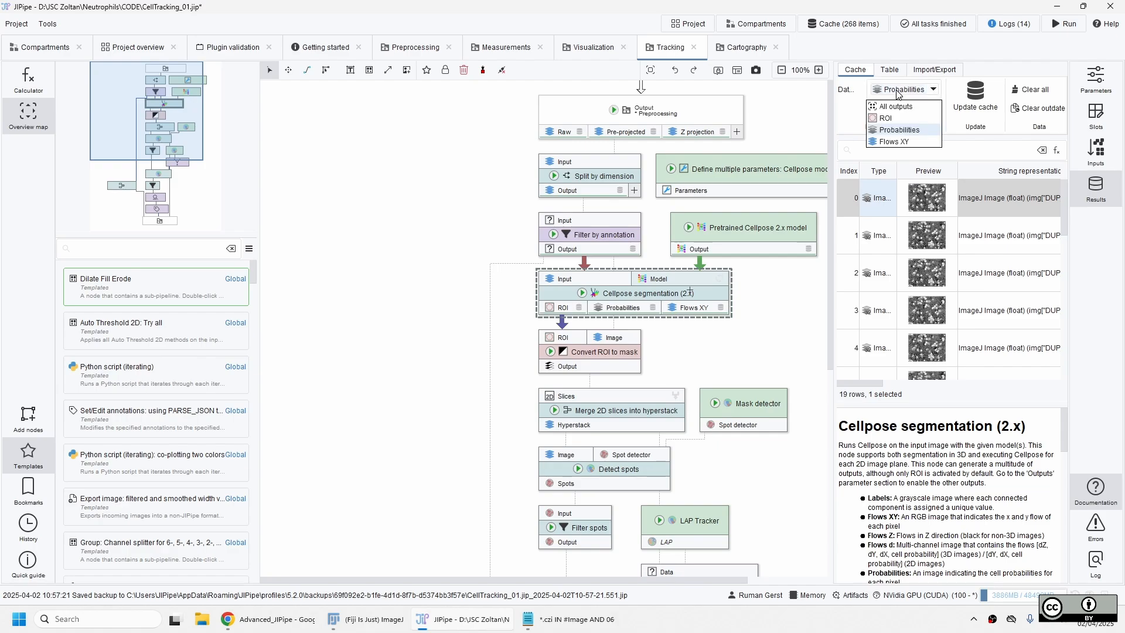
click(903, 142)
double_click(917, 208)
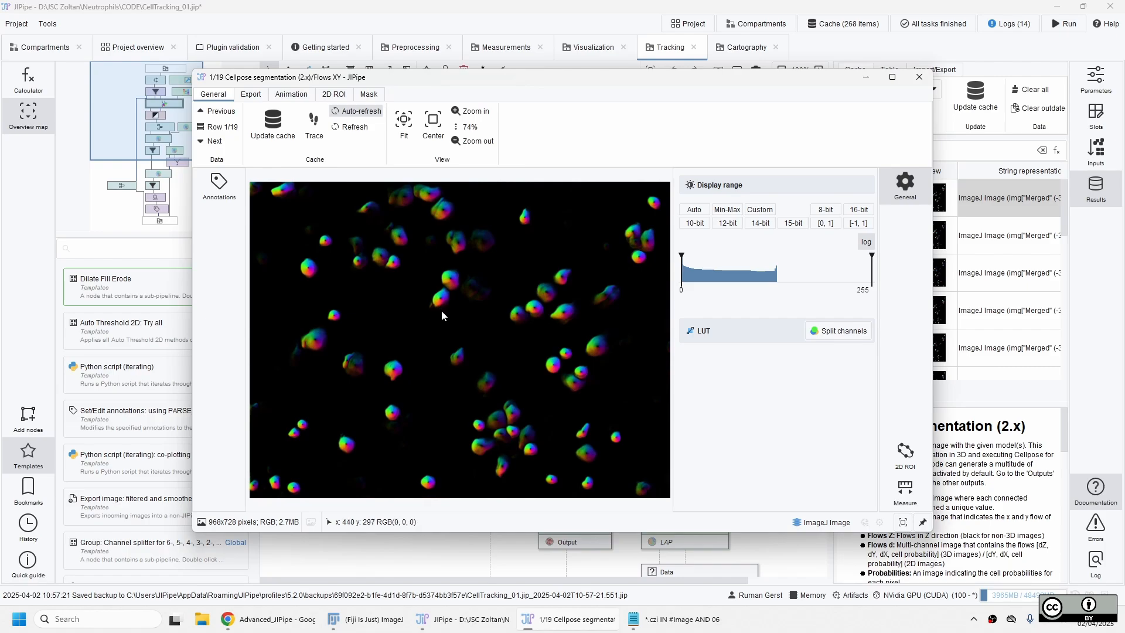
- Examine the colour-coded flows of individual and clustered cells up close across the Flows XY image, and close it
scroll(451, 317, up, 5)
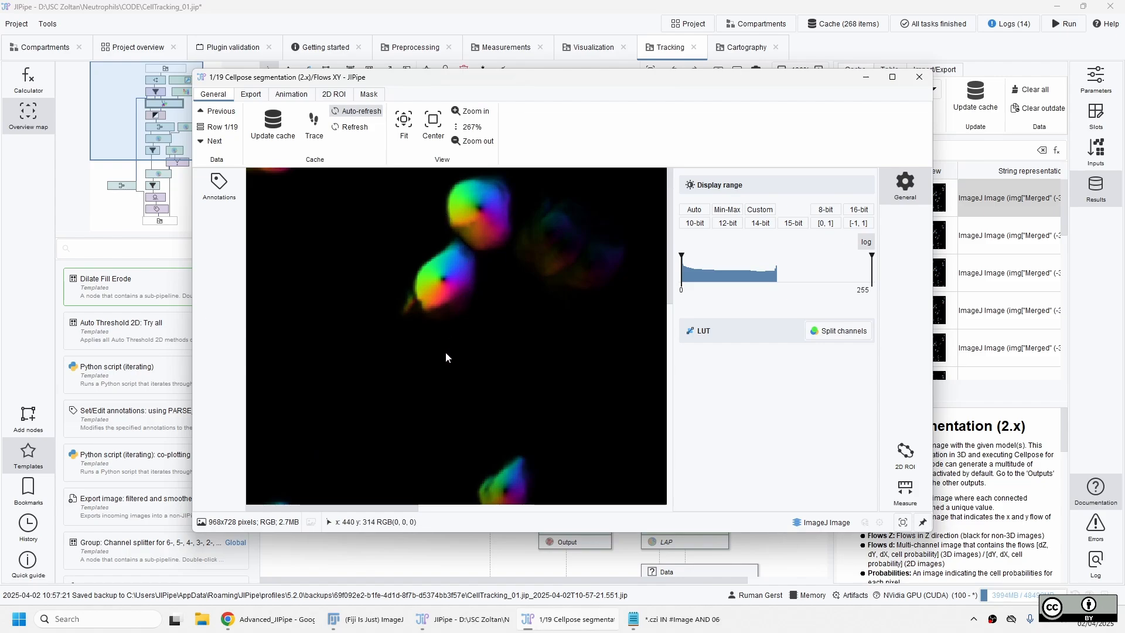
drag(446, 350, 498, 291)
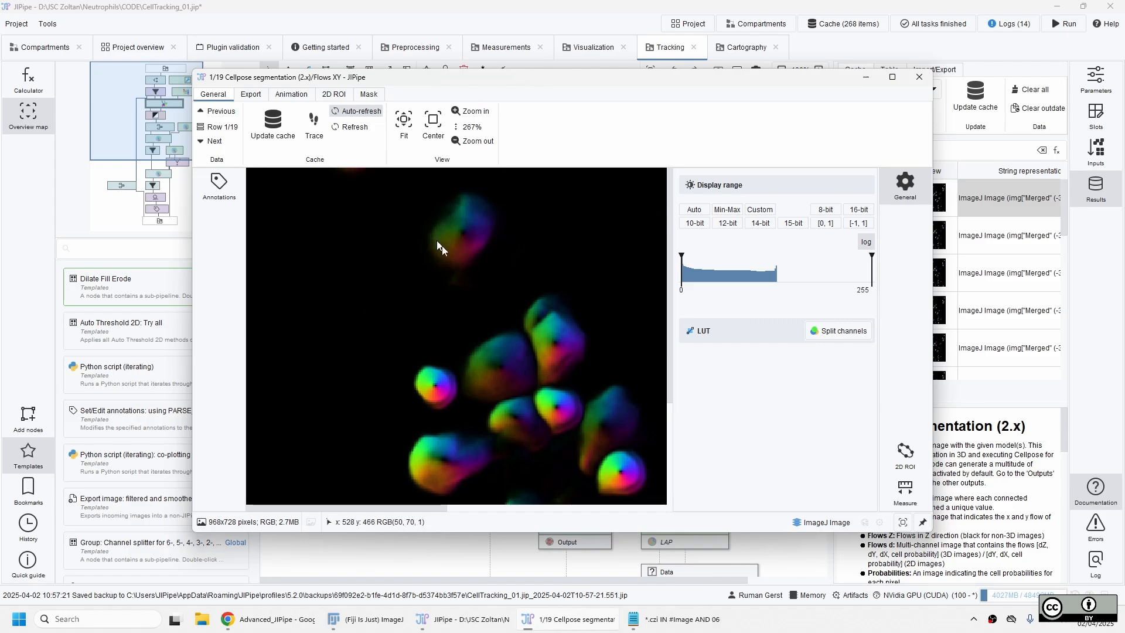
drag(491, 300, 441, 228)
drag(525, 352, 484, 287)
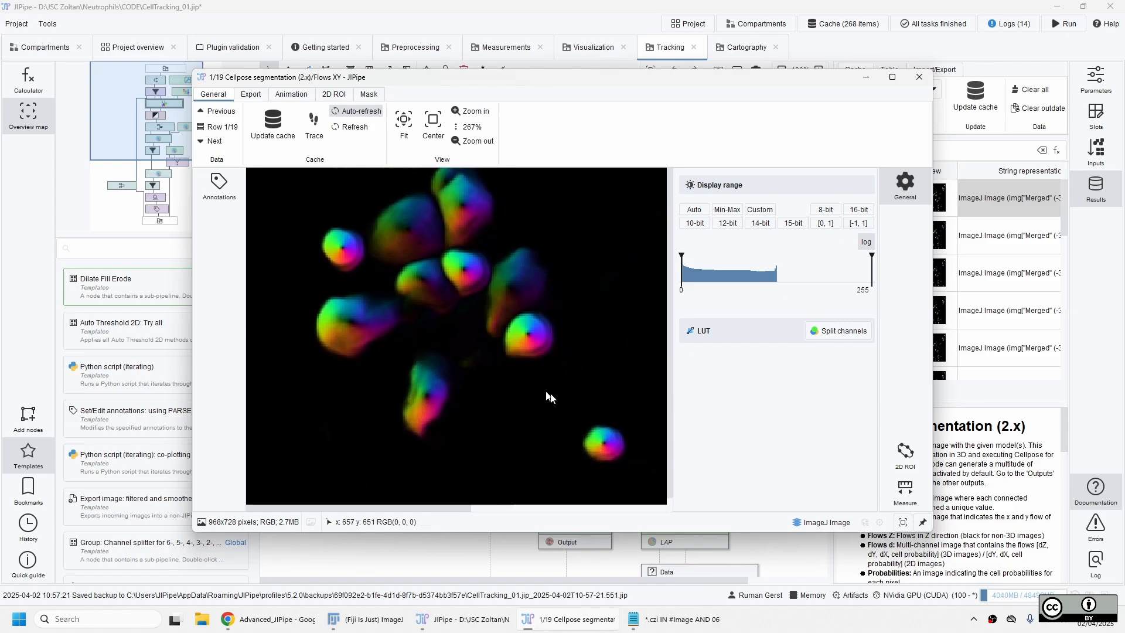
drag(549, 397, 439, 382)
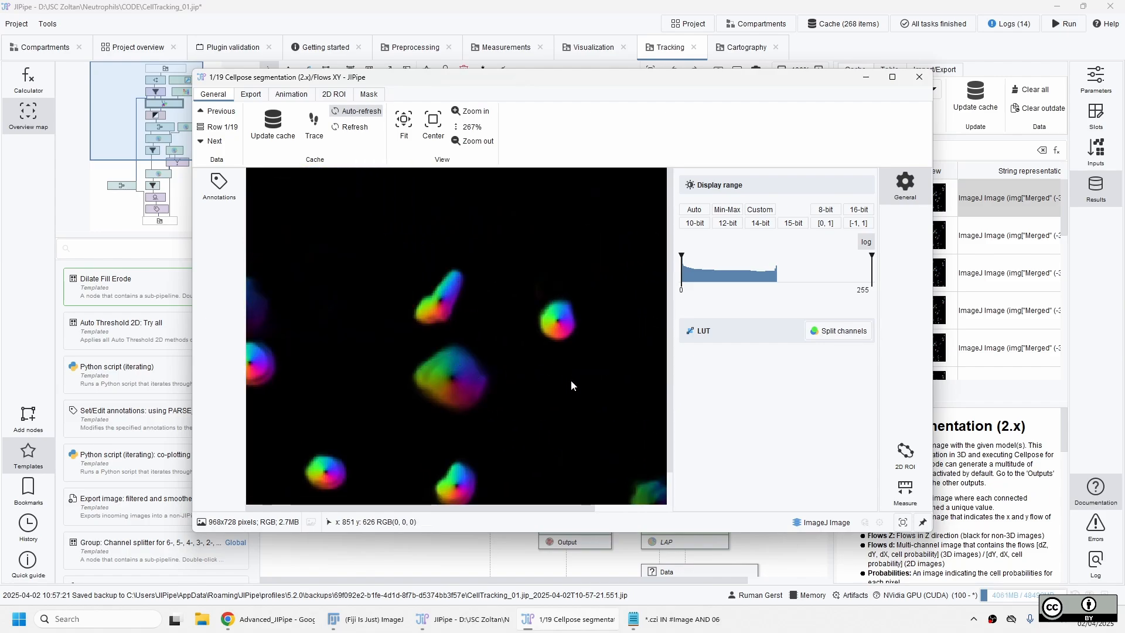
drag(571, 380, 542, 277)
drag(427, 229, 506, 341)
drag(476, 290, 595, 439)
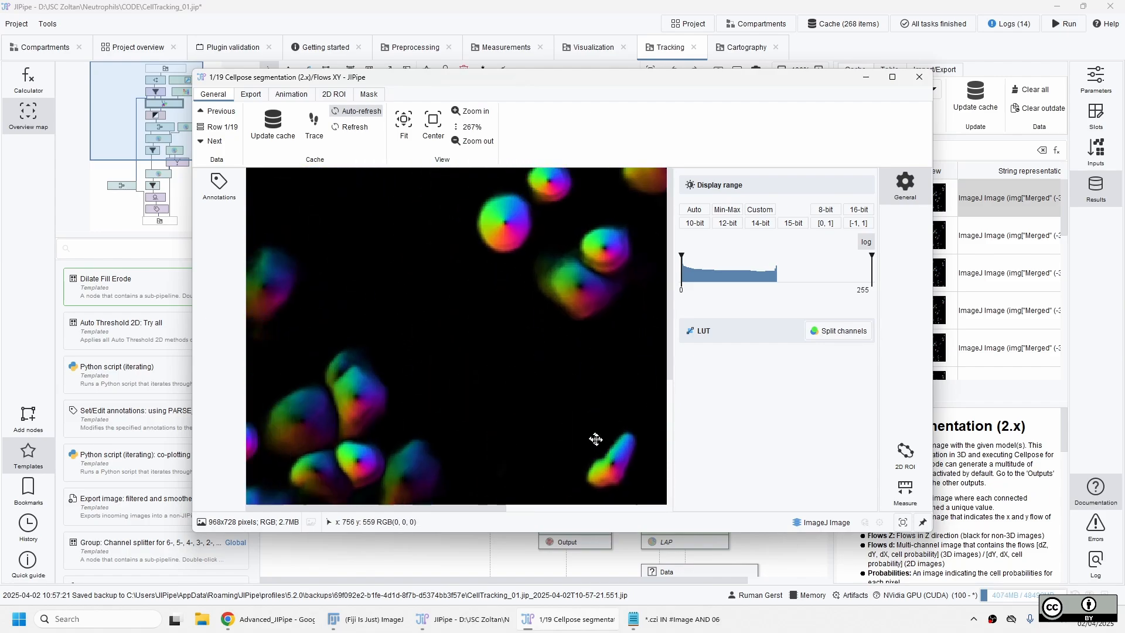
drag(478, 334, 451, 449)
drag(545, 364, 561, 504)
drag(359, 282, 469, 303)
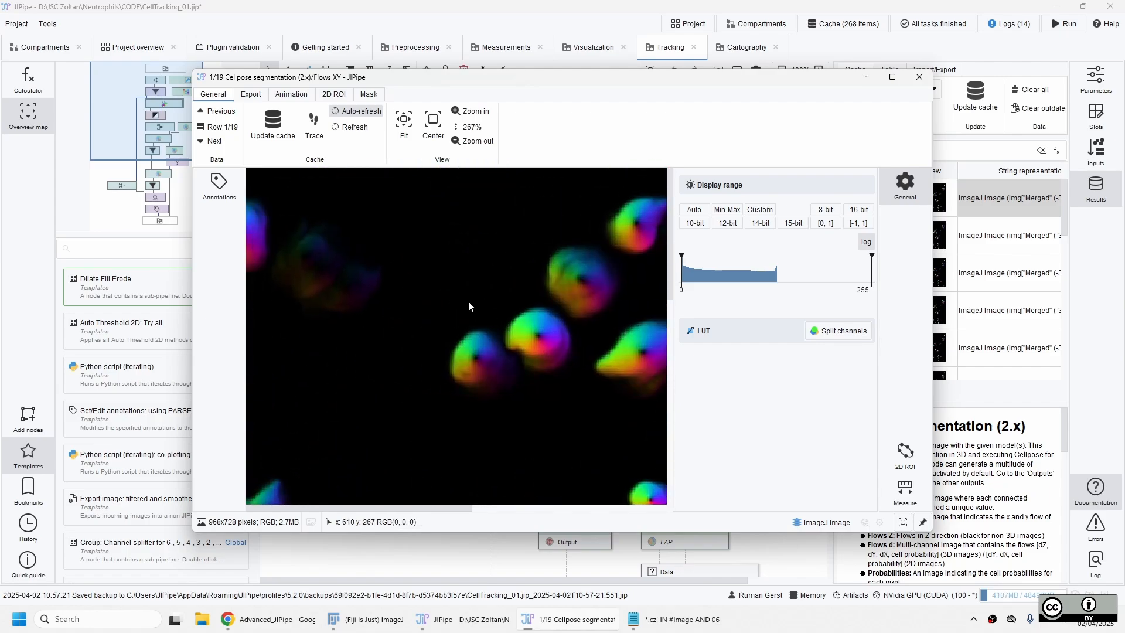
drag(375, 309, 515, 294)
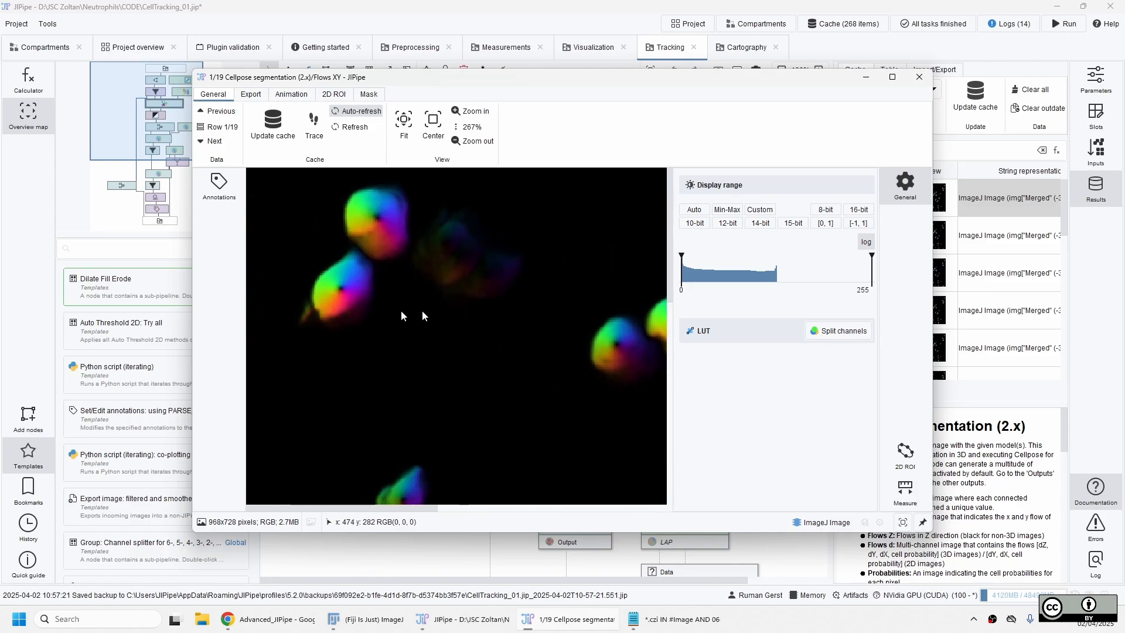
click(920, 80)
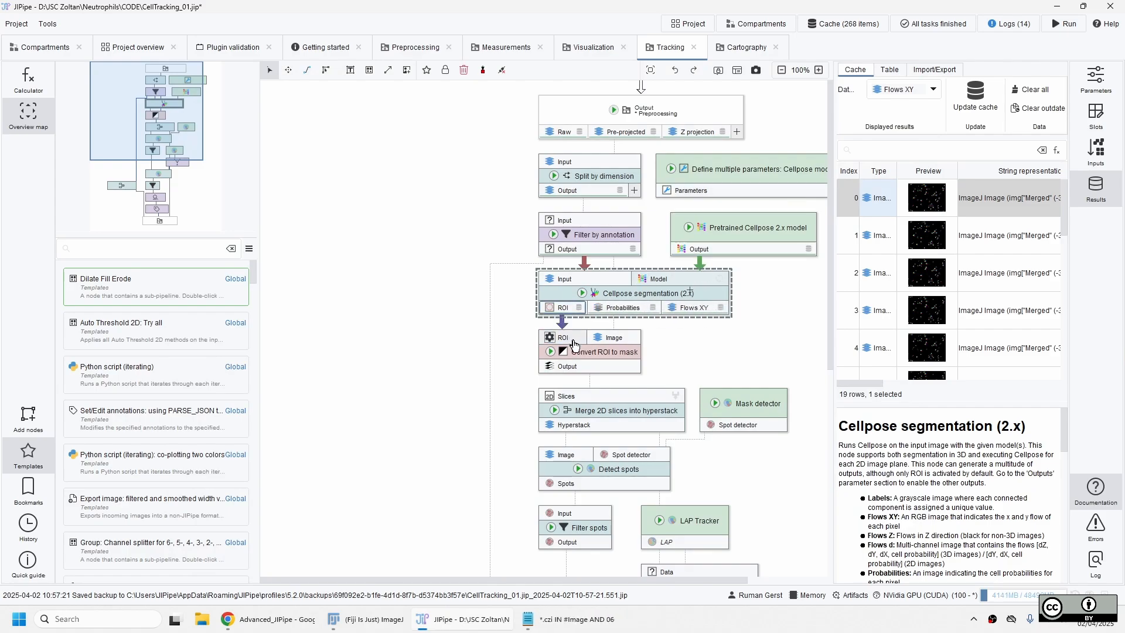
- Update the cache of the Convert ROI to mask node and view its first output mask
scroll(624, 361, down, 1)
click(623, 318)
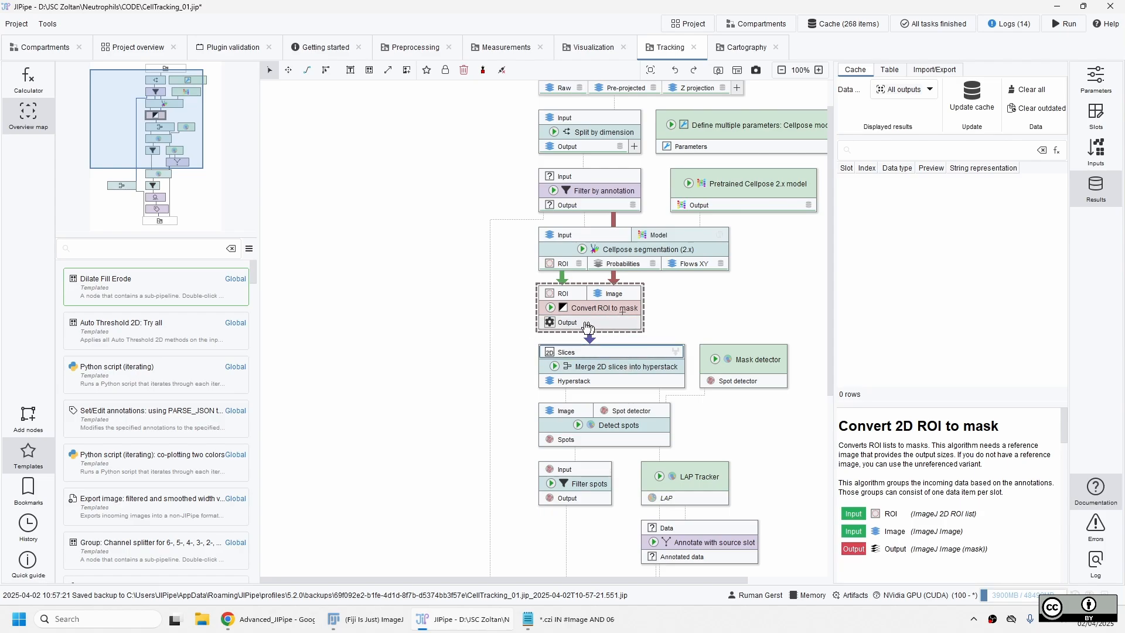
click(551, 308)
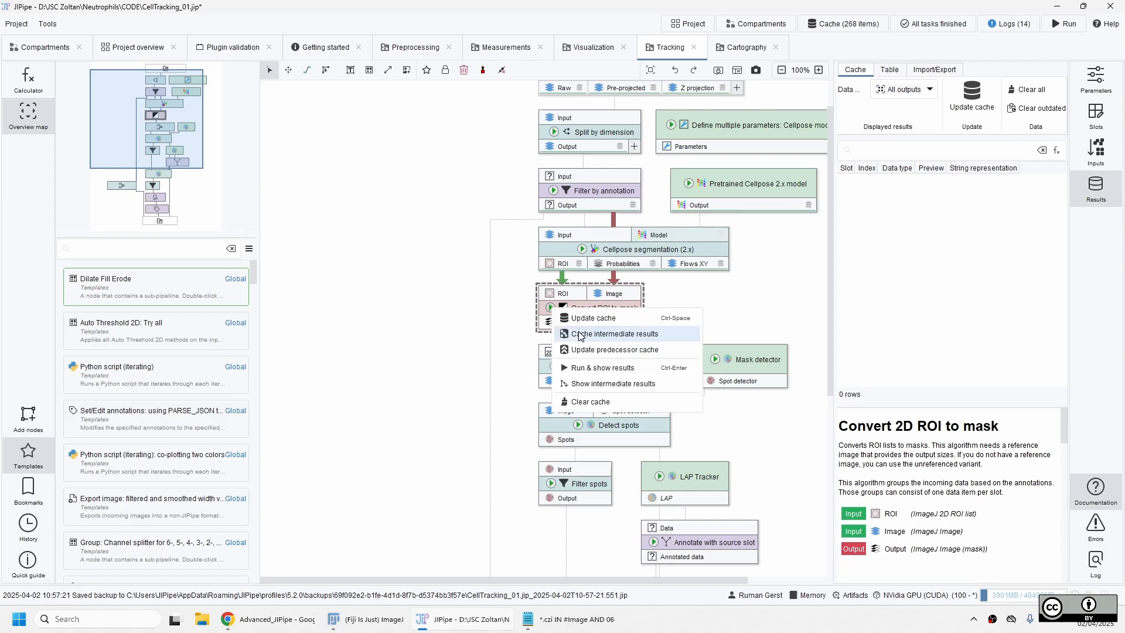
click(583, 320)
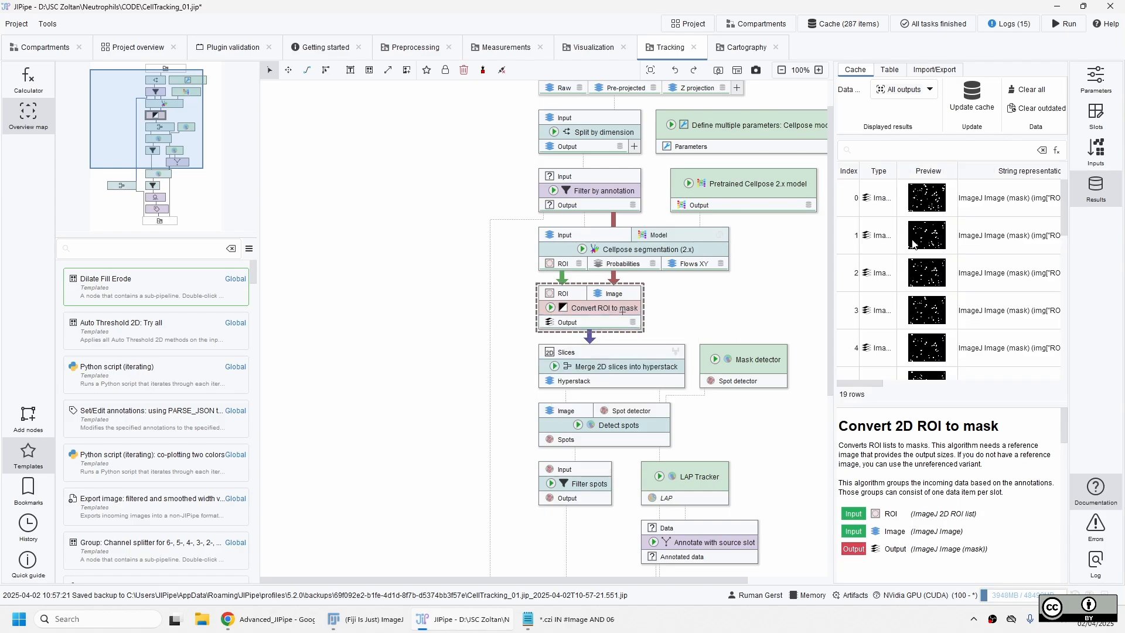
double_click(929, 205)
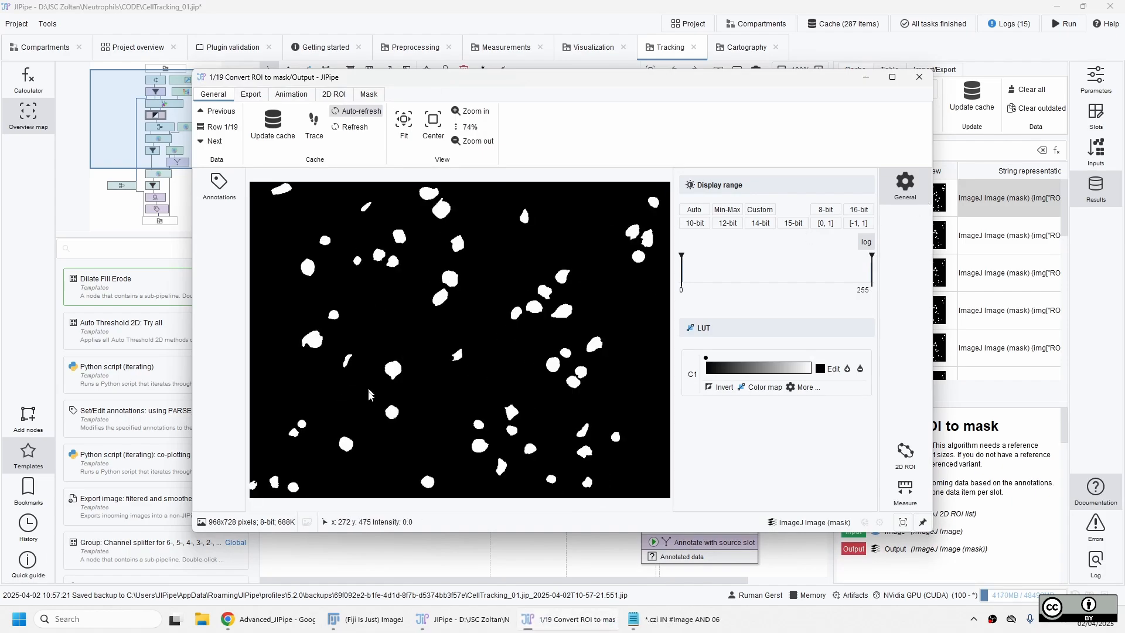
click(918, 77)
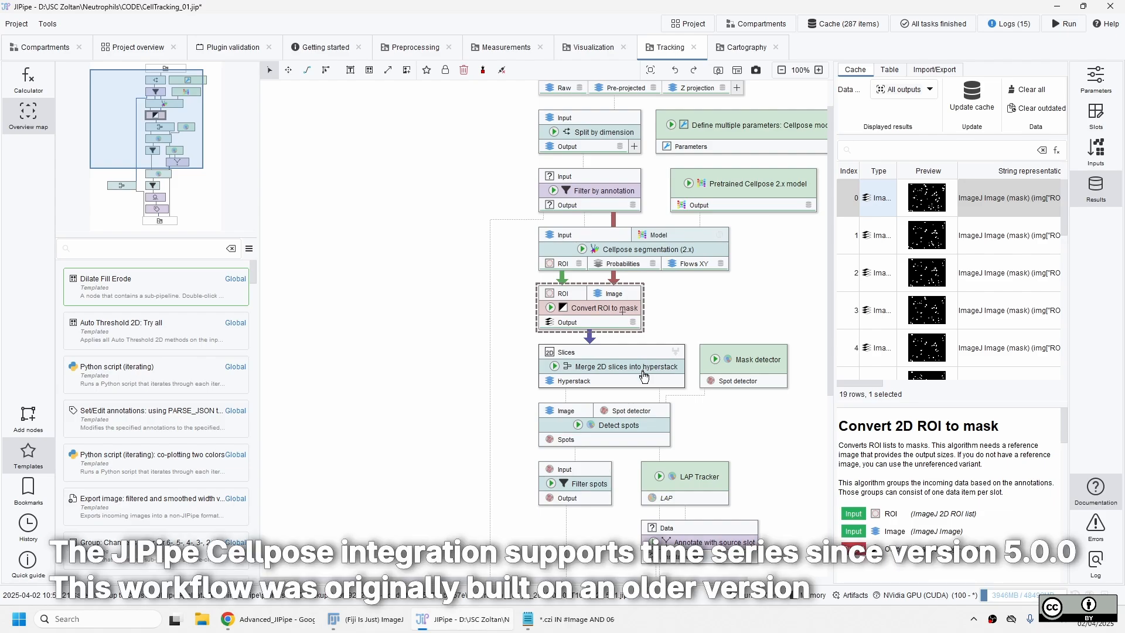
- Examine the C, T and Z slice location parameters of the Merge 2D slices into hyperstack node below Convert ROI to mask
click(644, 369)
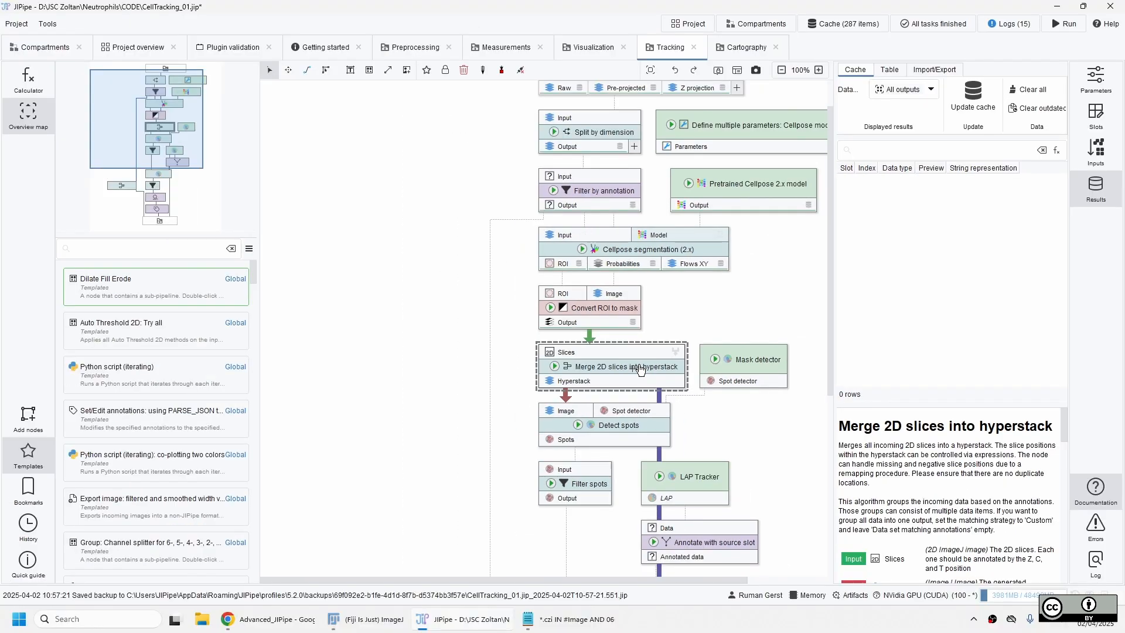
click(1095, 79)
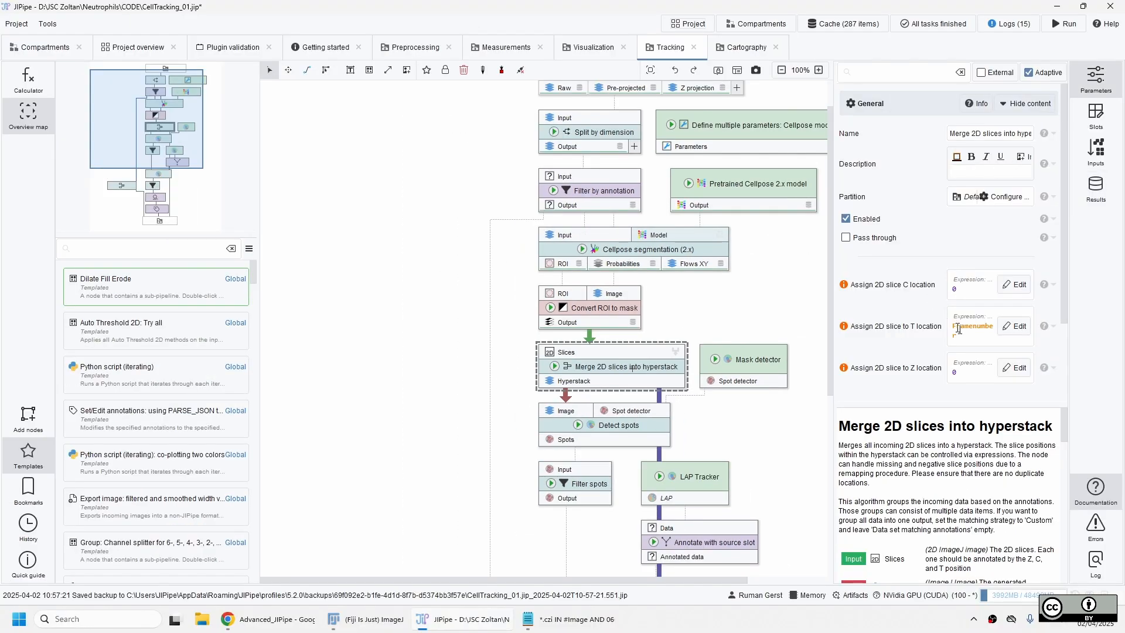
double_click(945, 327)
- Update the cache of the Merge 2D slices into hyperstack node and play its resulting mask time series
click(555, 371)
click(621, 376)
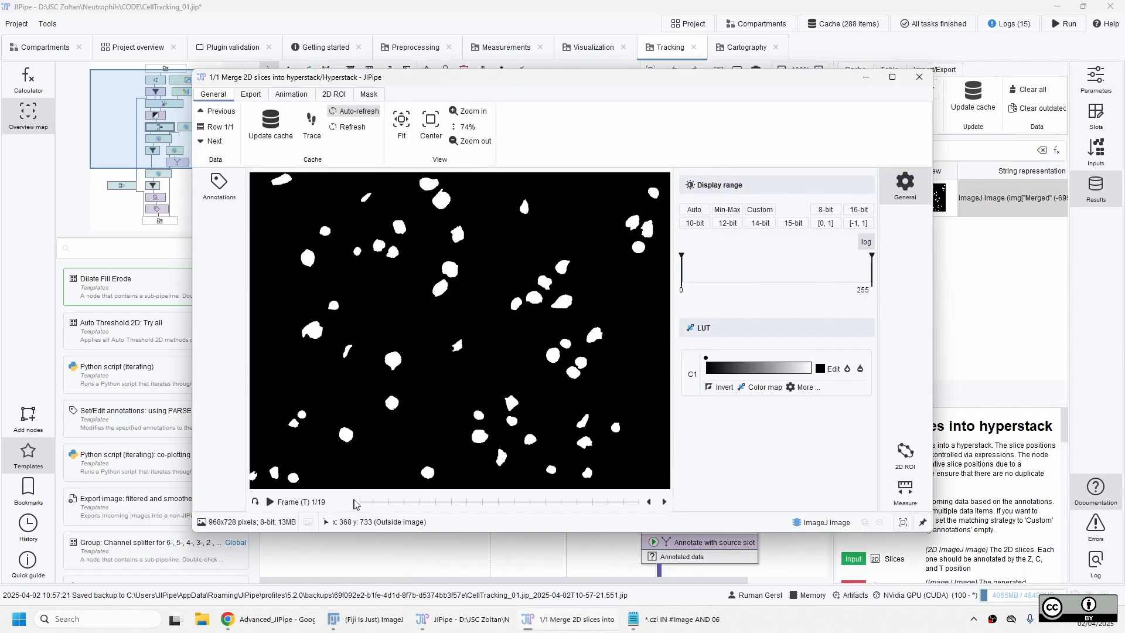
click(270, 502)
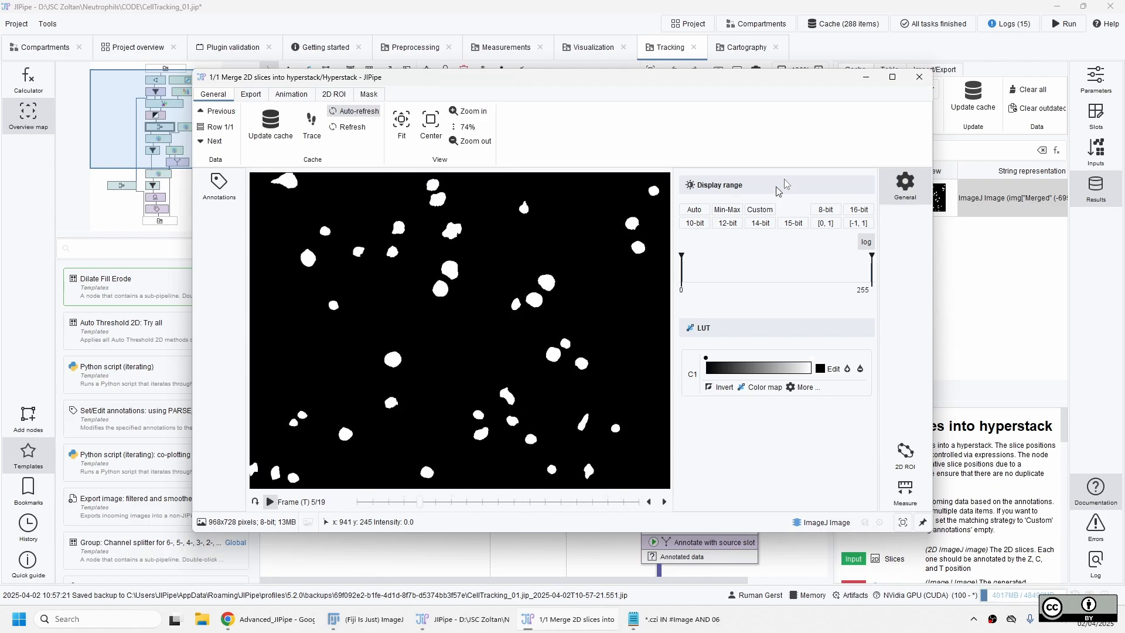
click(918, 80)
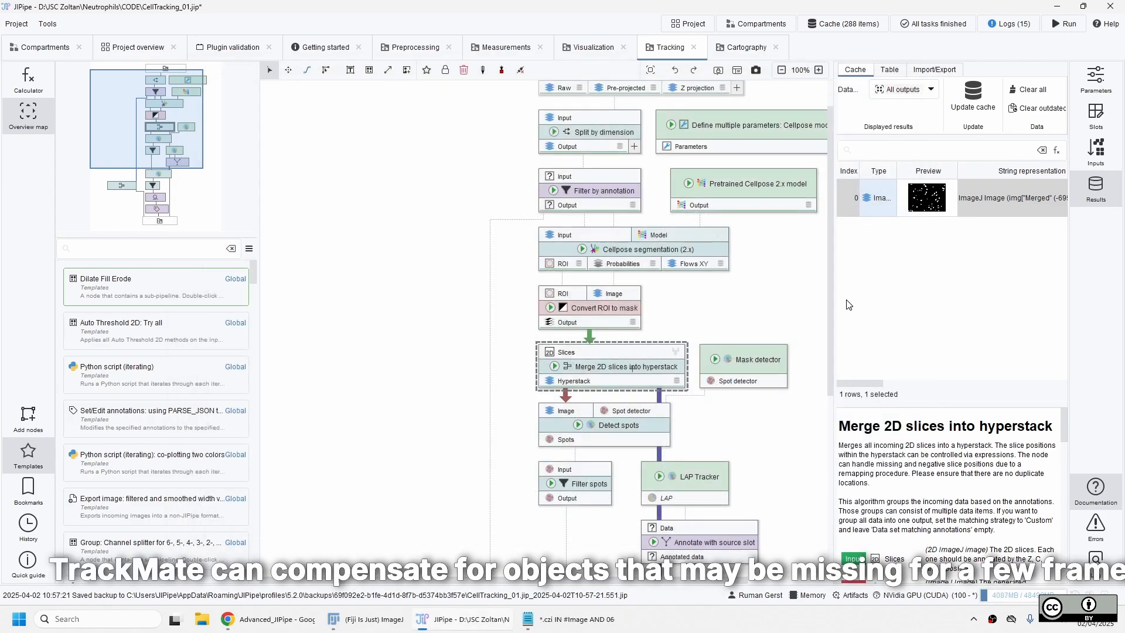
- Select the Mask detector node, and play the frames of the Detect spots result with its labelled spots
scroll(765, 432, down, 3)
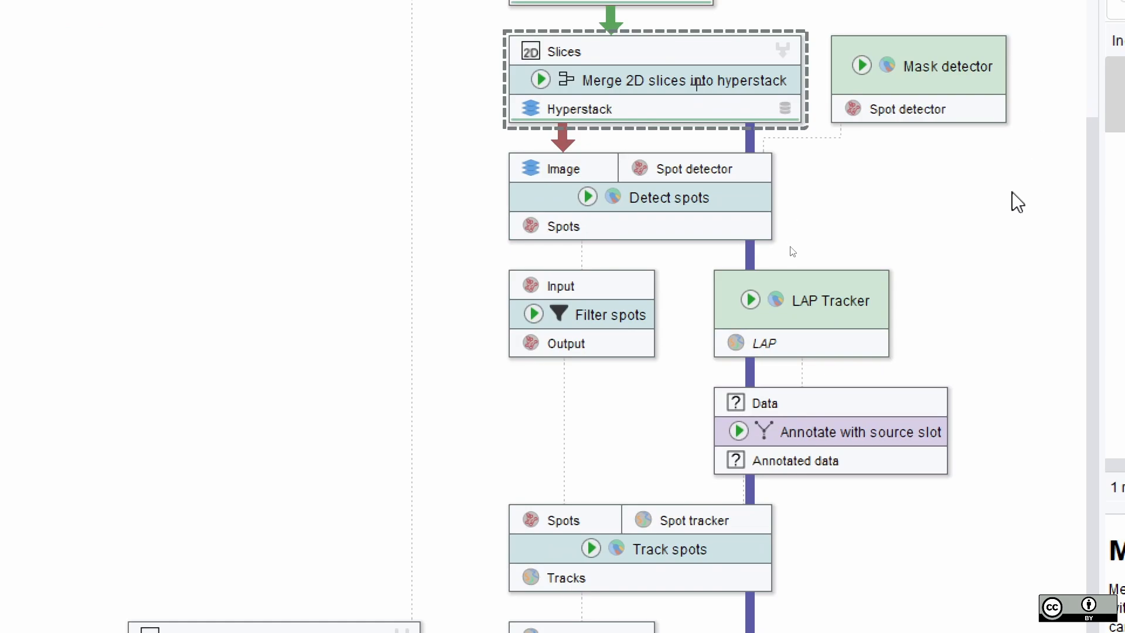
click(948, 92)
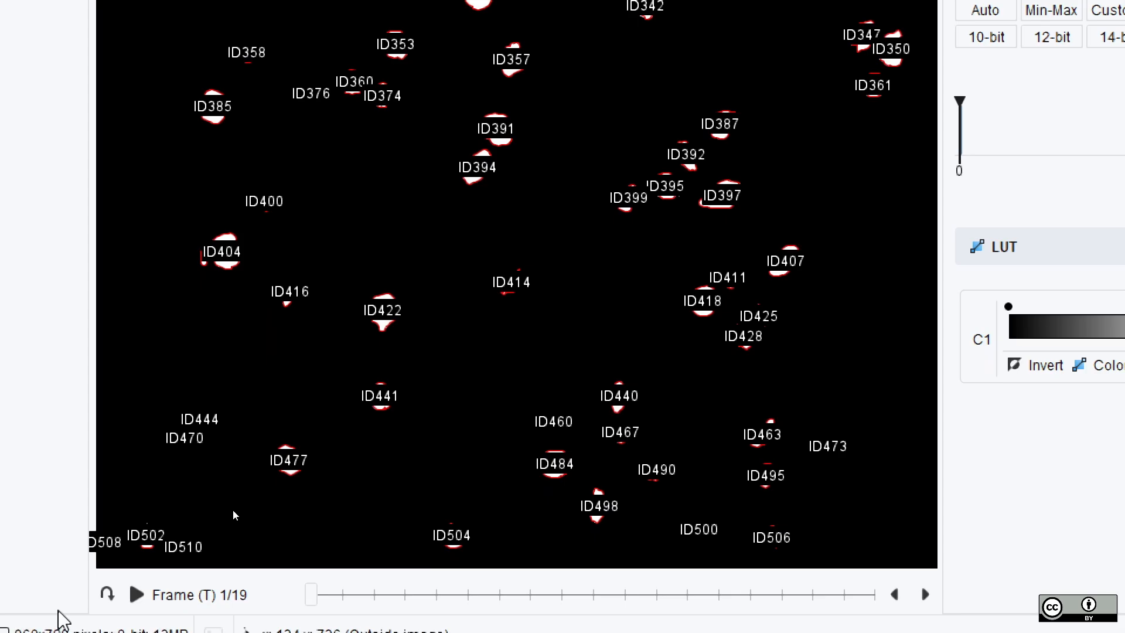
click(136, 595)
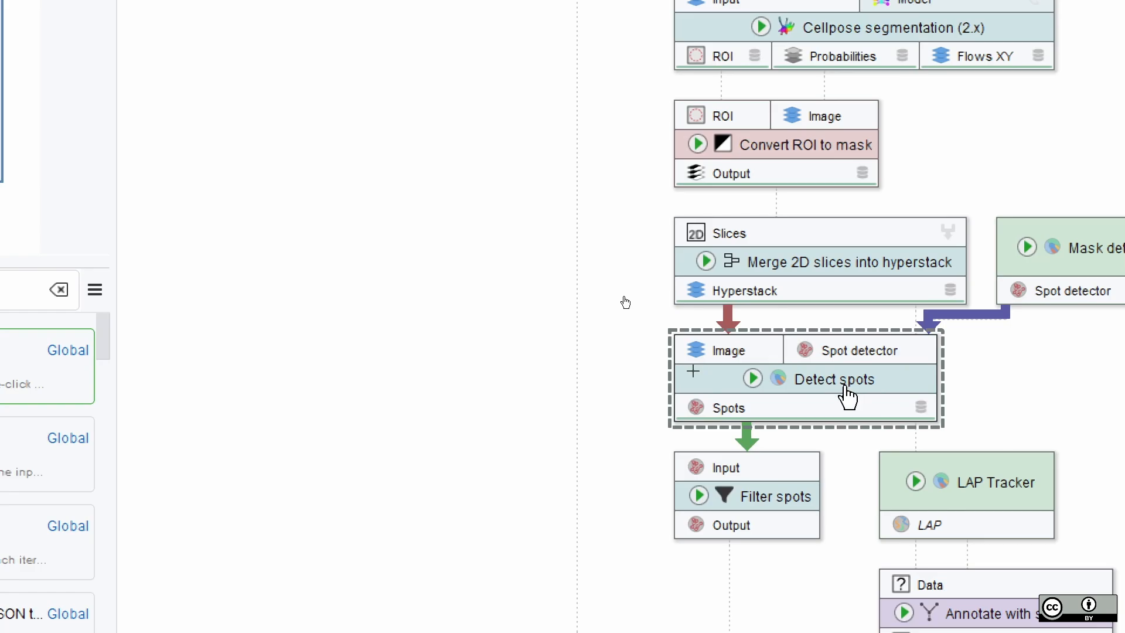
- Open the parameters of the Filter spots node to examine its condition for keeping spots
scroll(845, 390, down, 5)
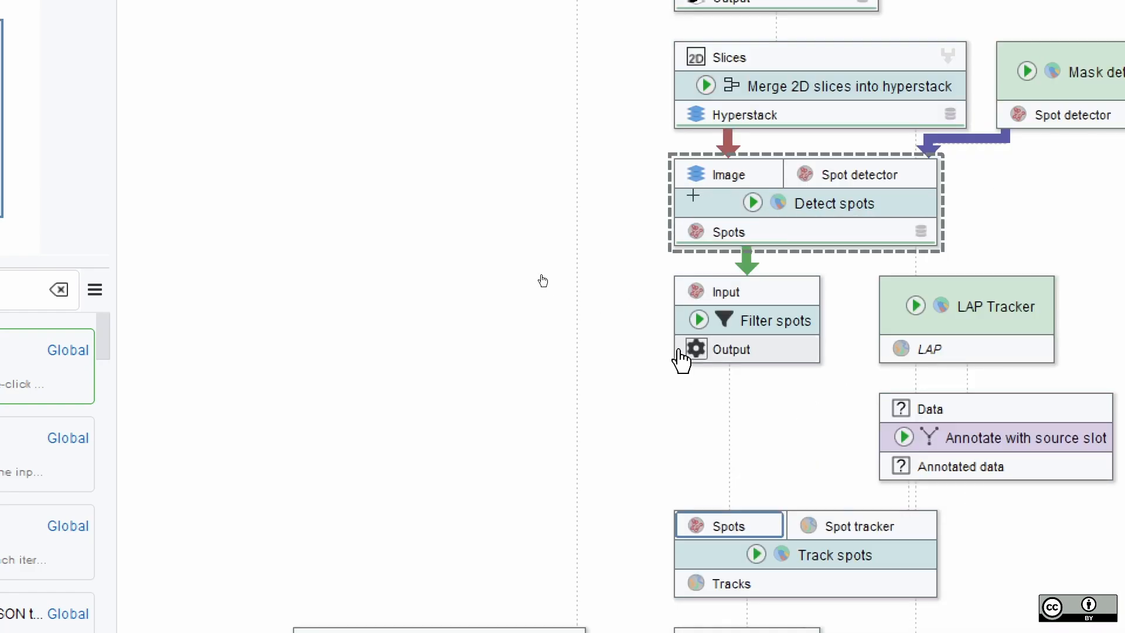
click(791, 316)
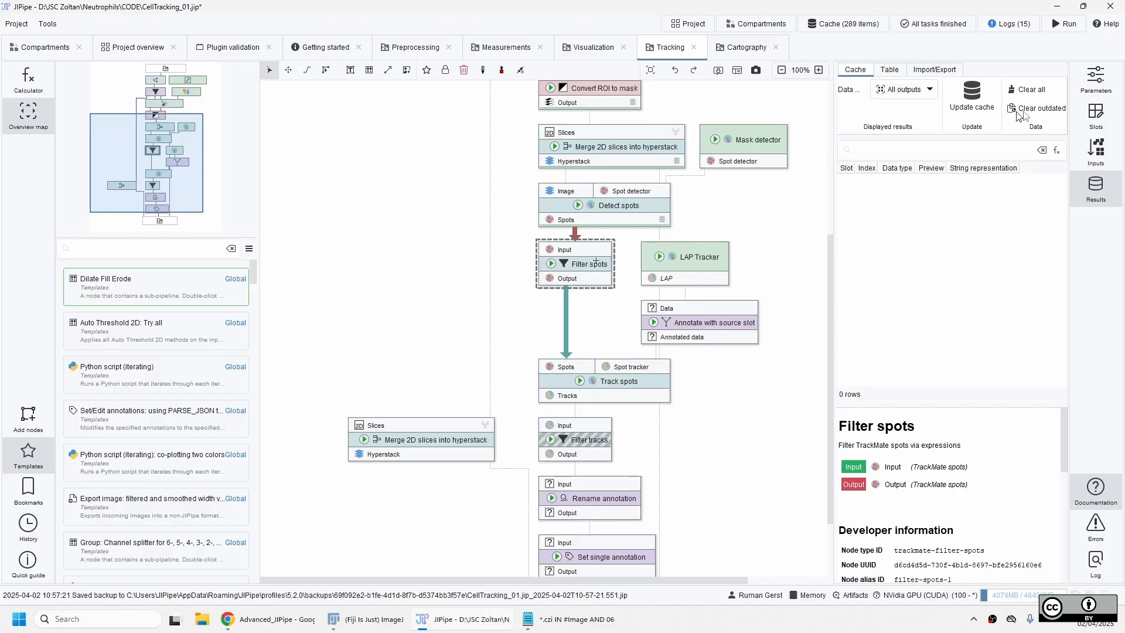
click(1094, 79)
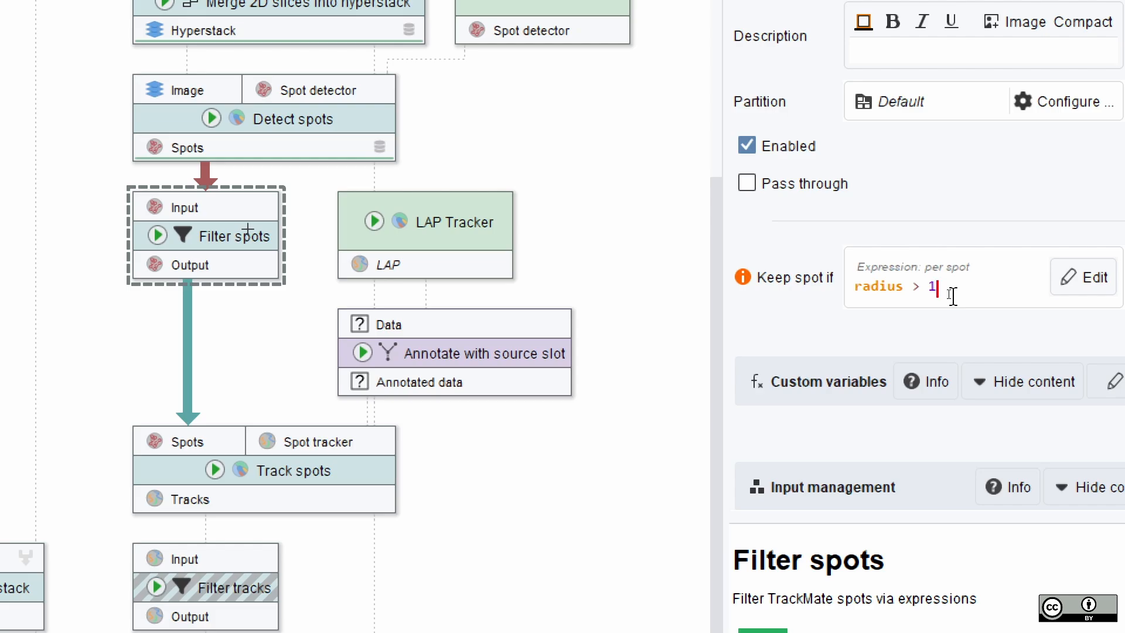
- Select the Track spots node, browse the available tracker nodes, and find nodes matching its Spot tracker input
click(317, 482)
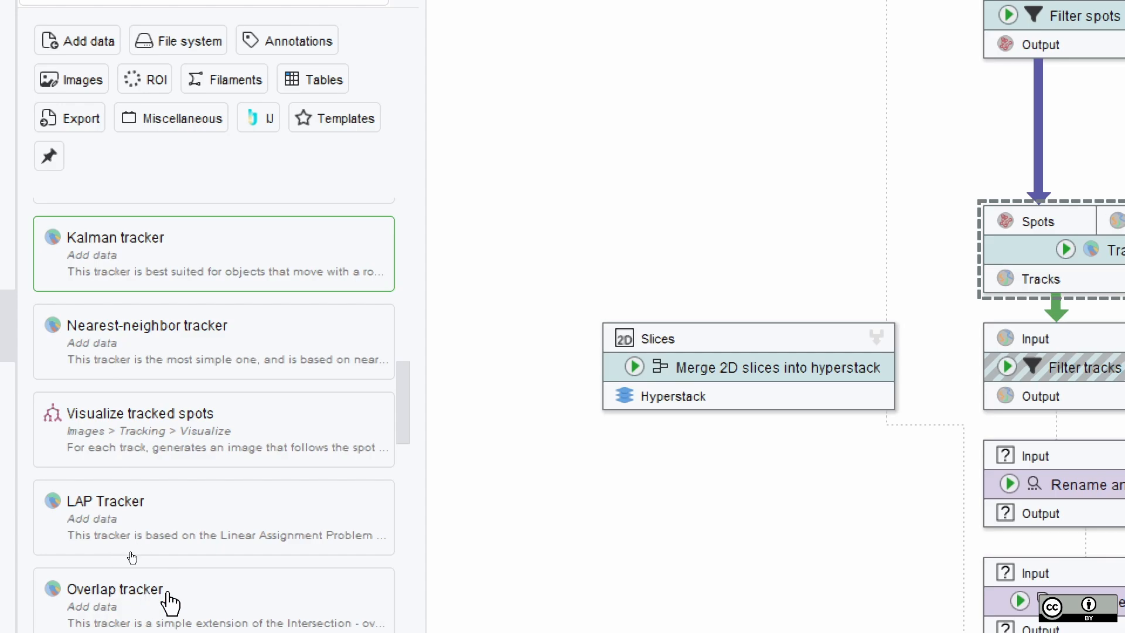
scroll(288, 330, down, 6)
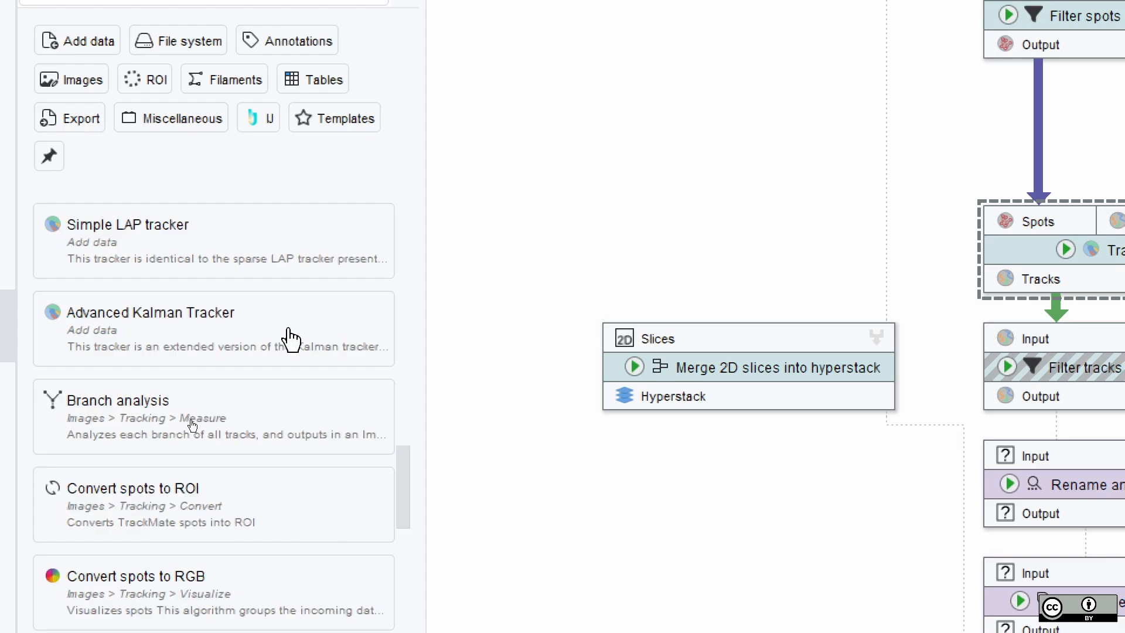
scroll(290, 331, up, 3)
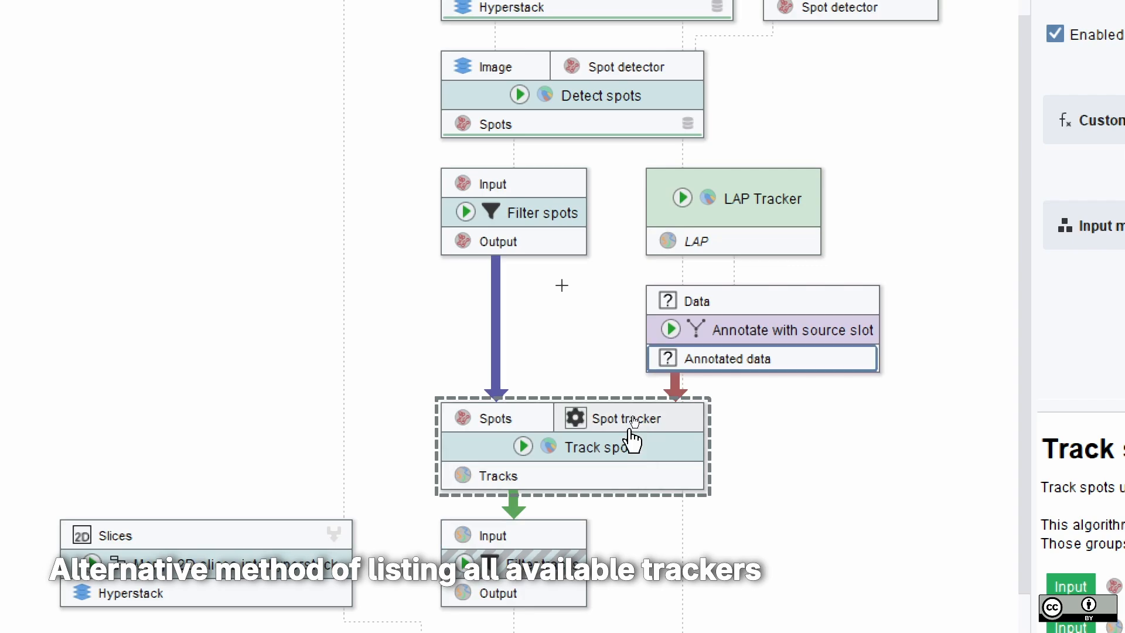
click(635, 410)
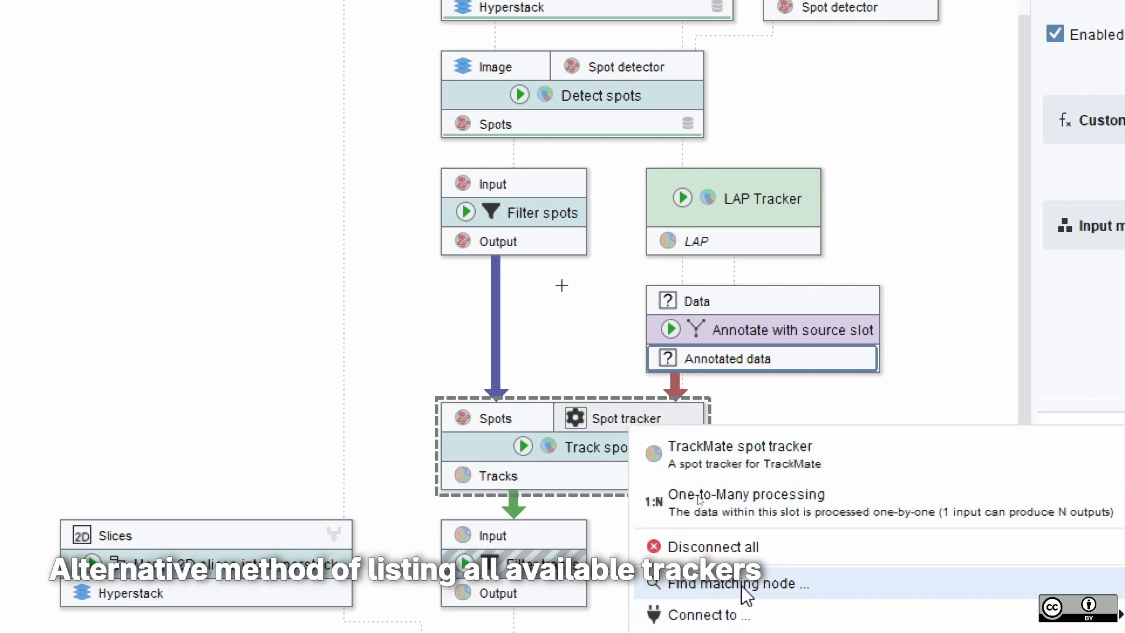
click(782, 597)
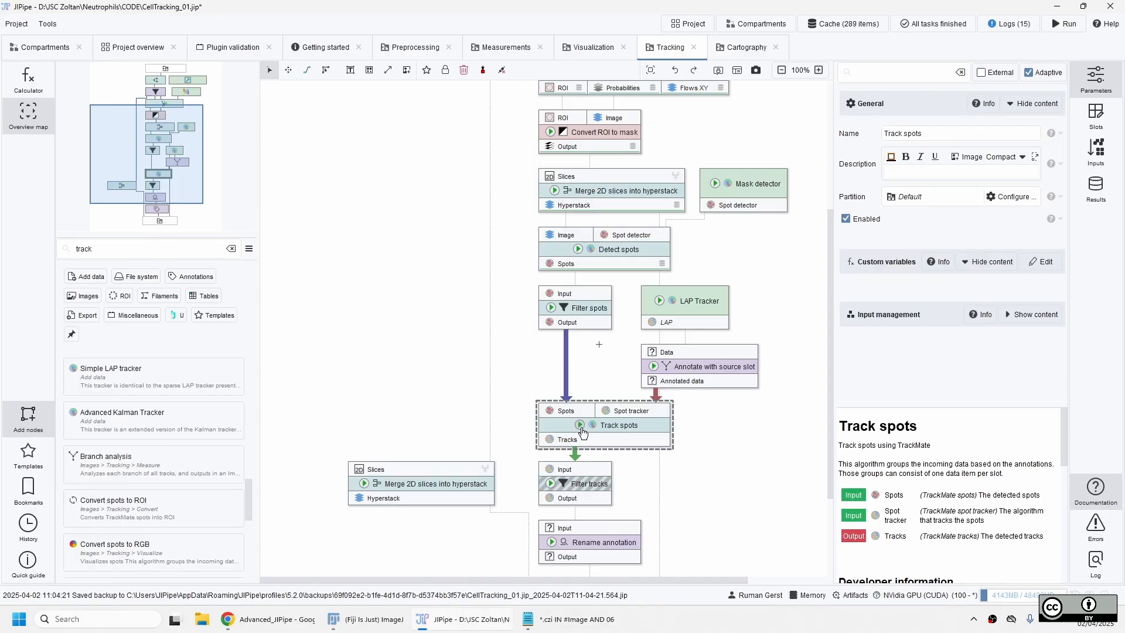
- Update the cache of the Track spots node and view its Tracks result in a maximized window
click(581, 432)
click(594, 441)
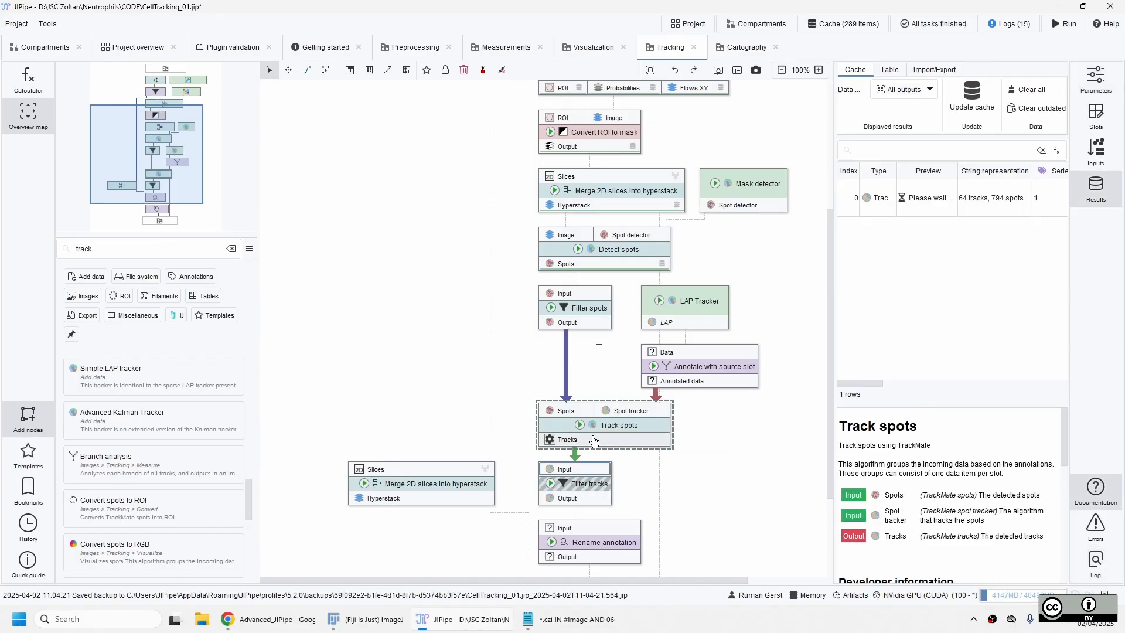
click(932, 196)
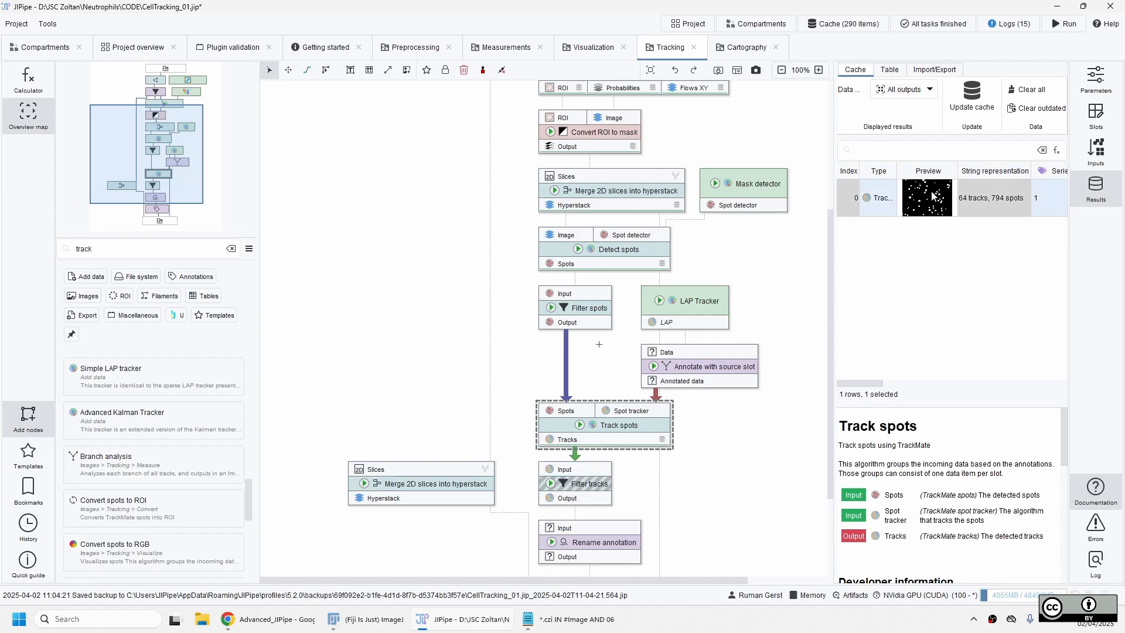
double_click(933, 196)
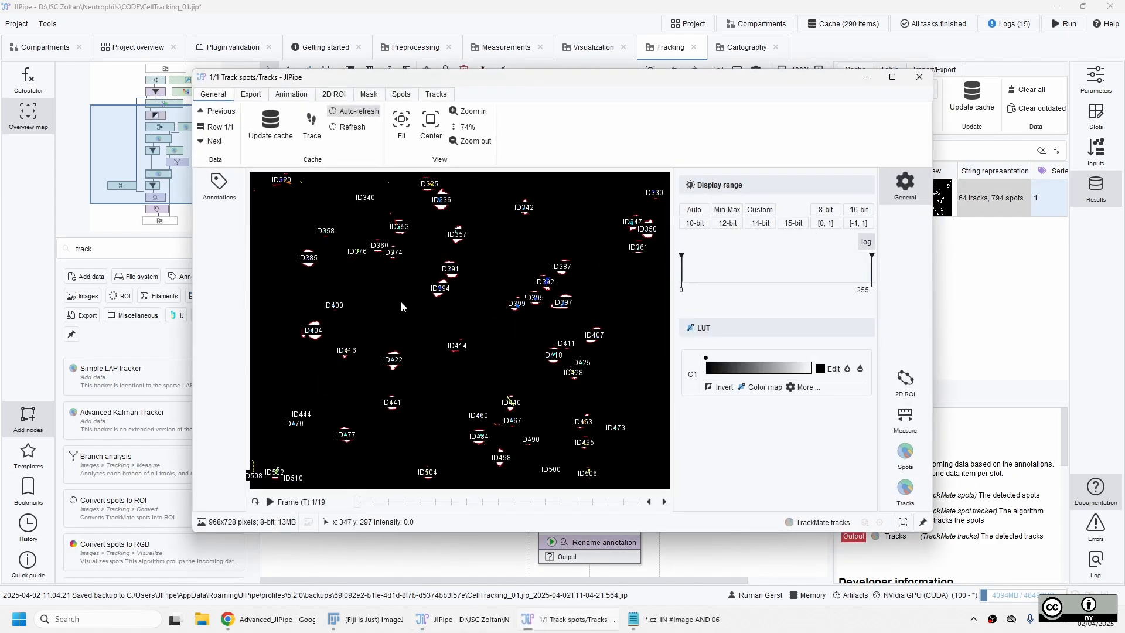
key(super+Up)
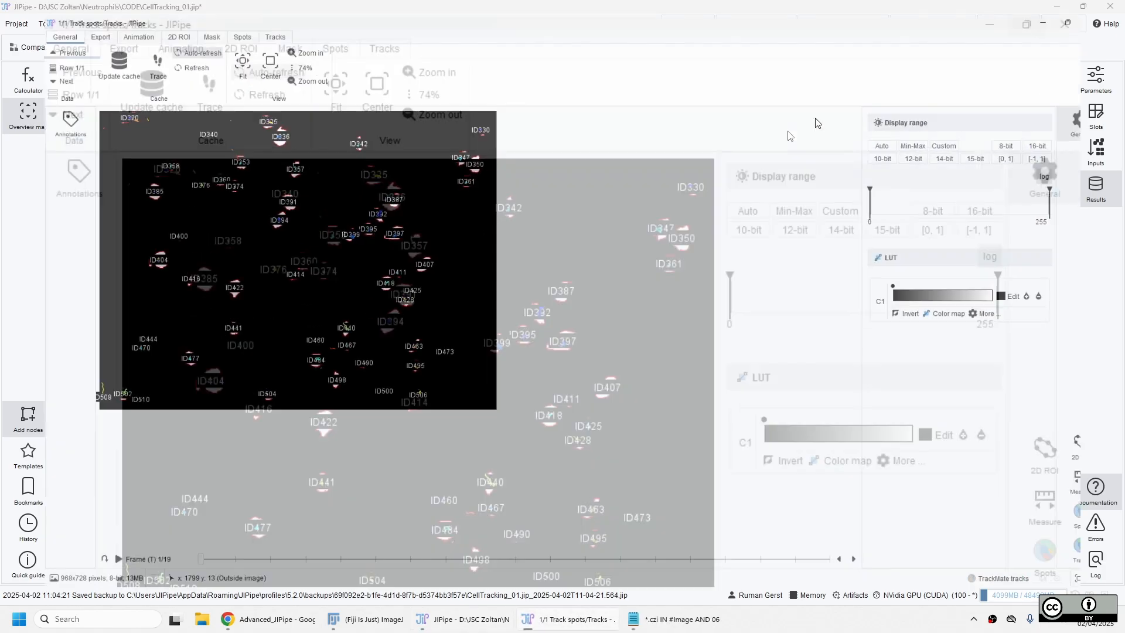
scroll(313, 315, up, 1)
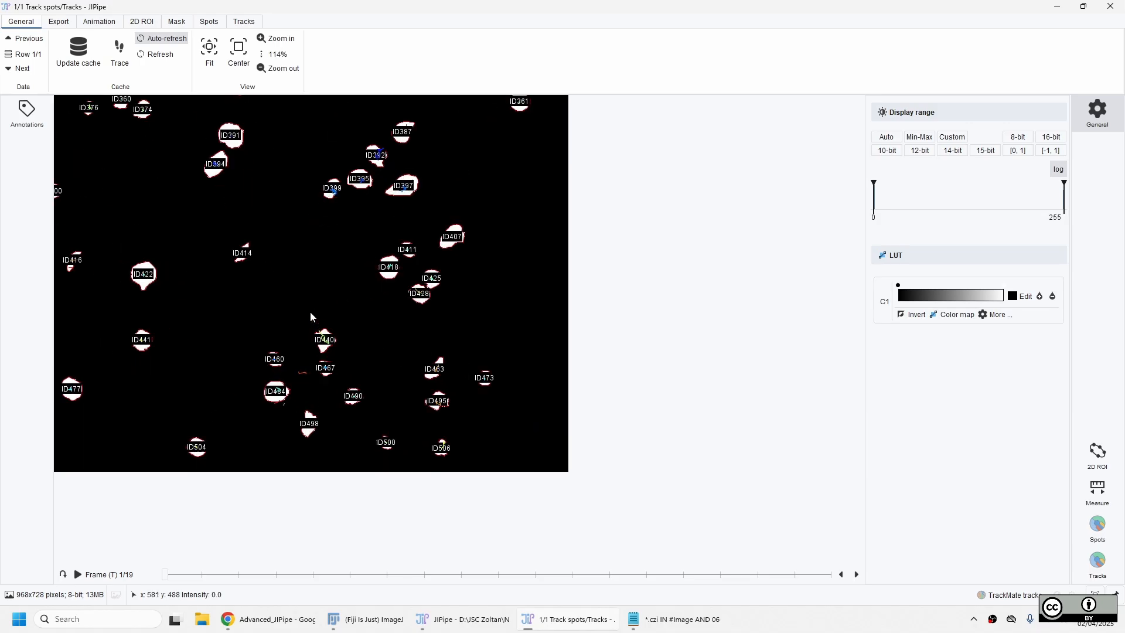
scroll(418, 352, up, 1)
scroll(418, 352, down, 1)
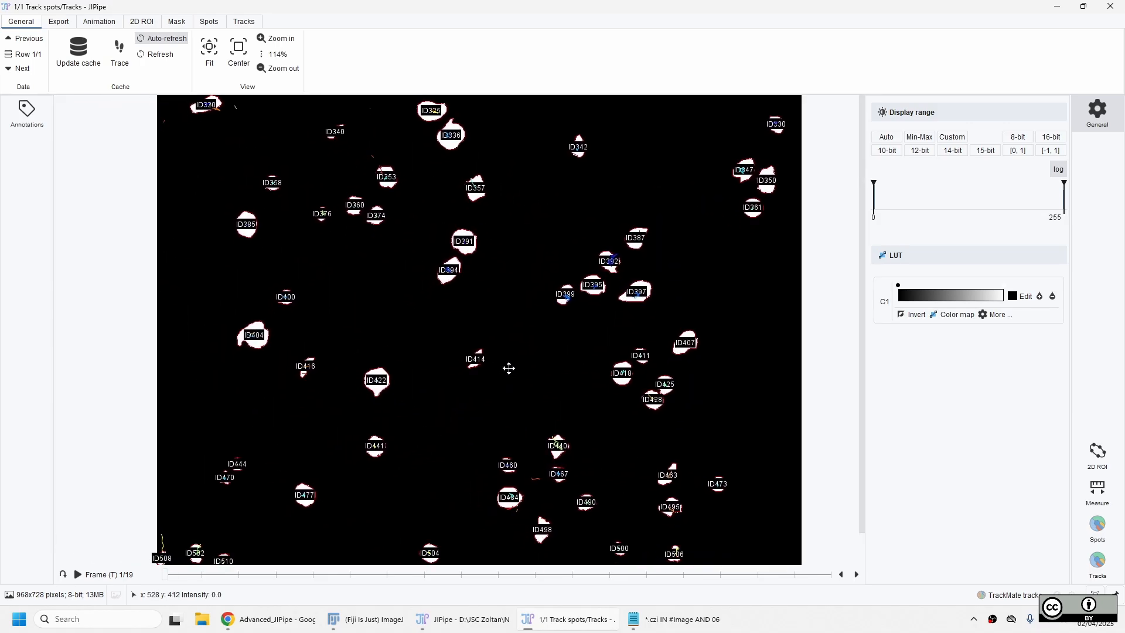
scroll(510, 362, down, 1)
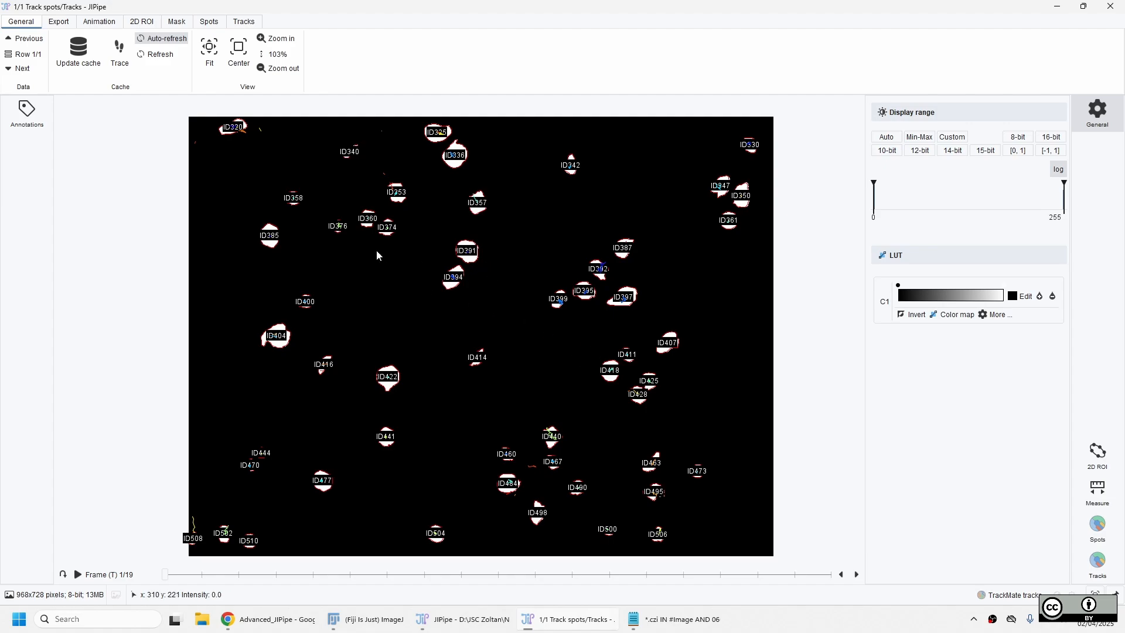
- Toggle the spot outlines off and on, and hide the spot ID labels in the tracks result
click(202, 23)
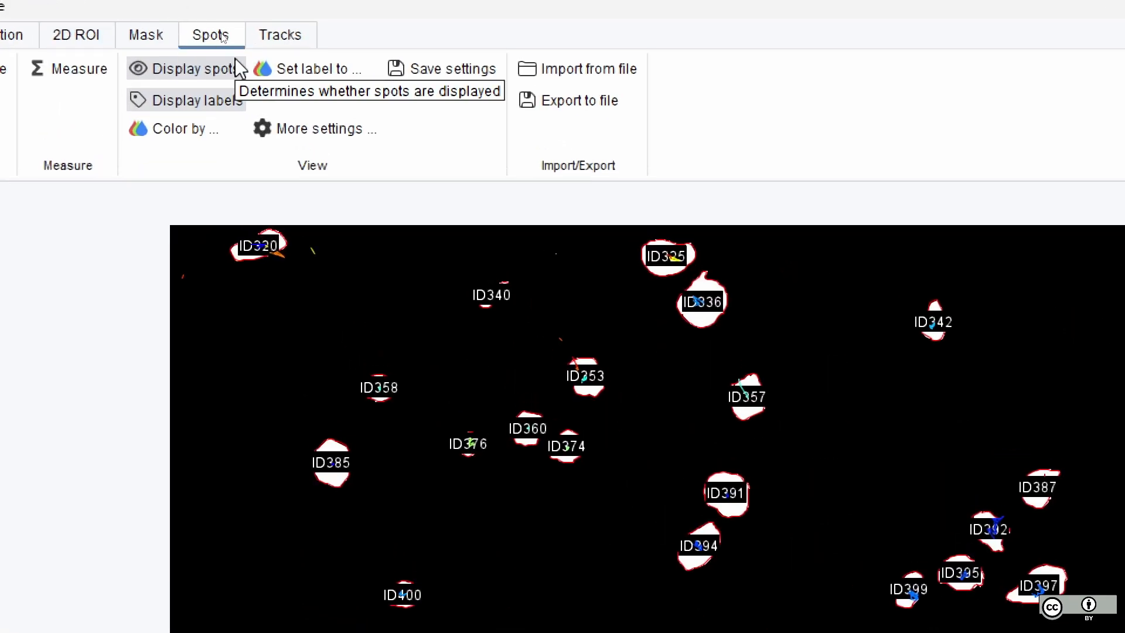
click(213, 101)
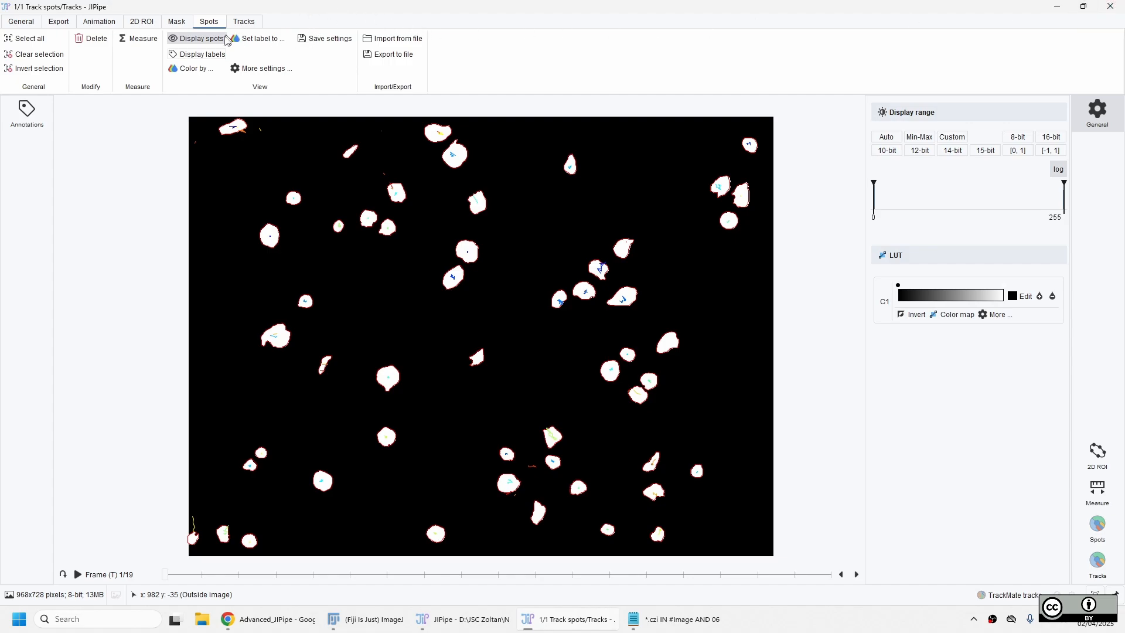
click(209, 44)
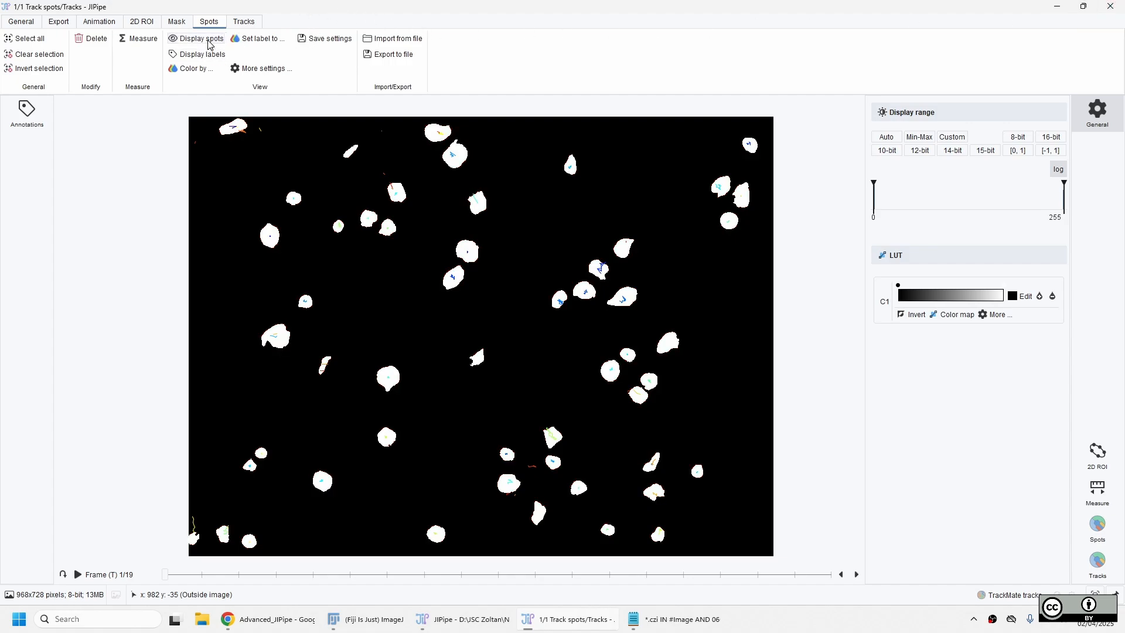
click(209, 44)
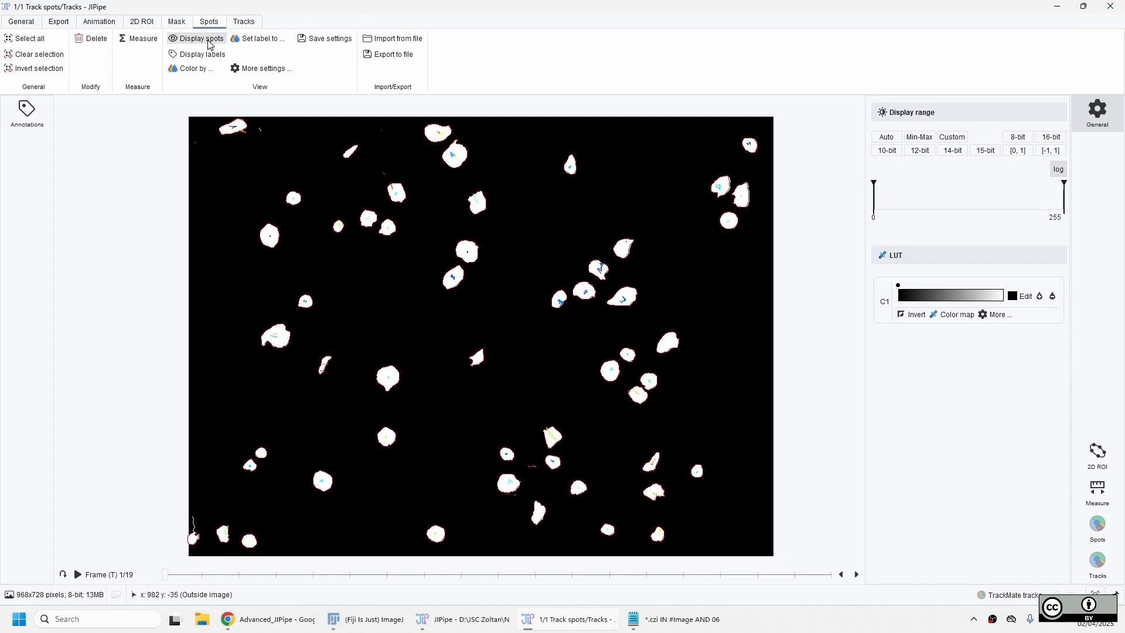
click(207, 53)
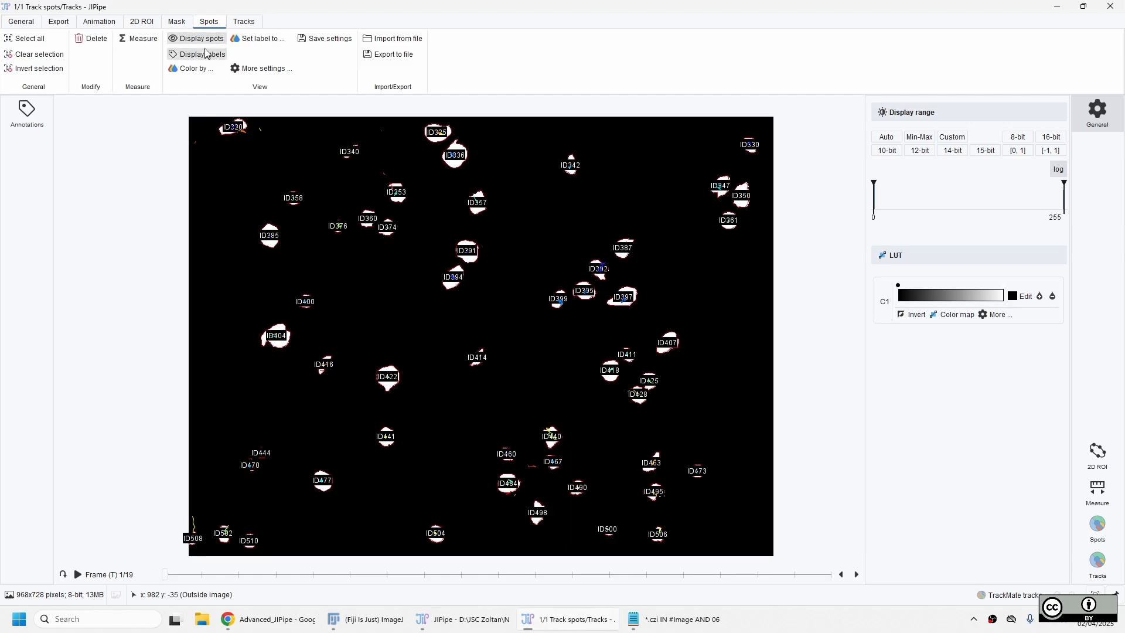
click(206, 54)
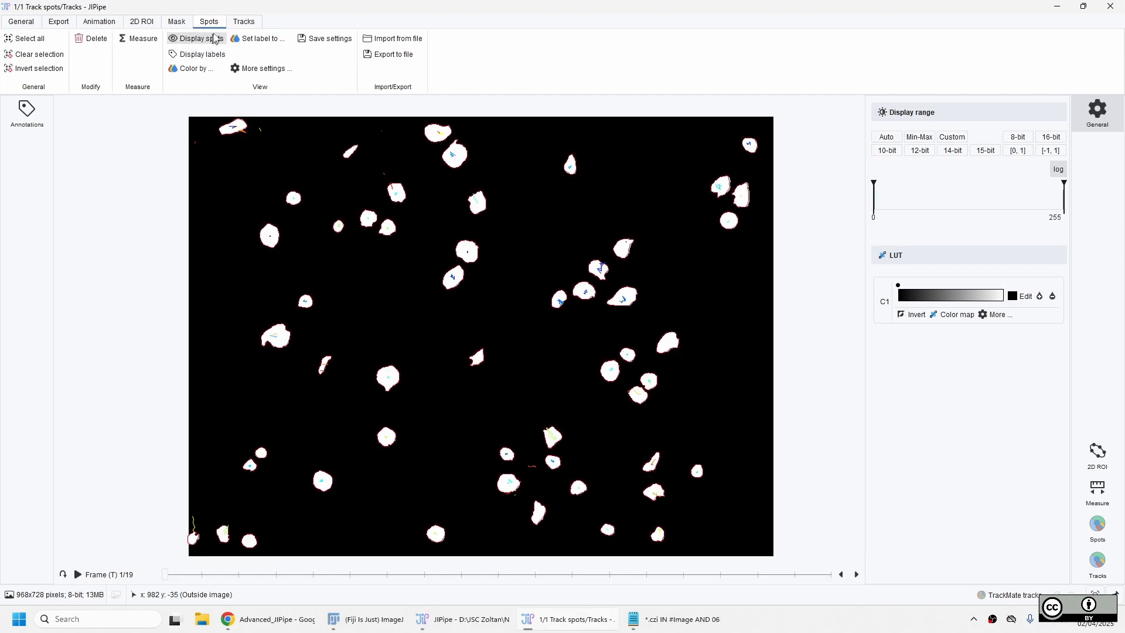
- Toggle the track display to compare, color the tracks by Track: Confinement ratio, and close the result window
click(251, 23)
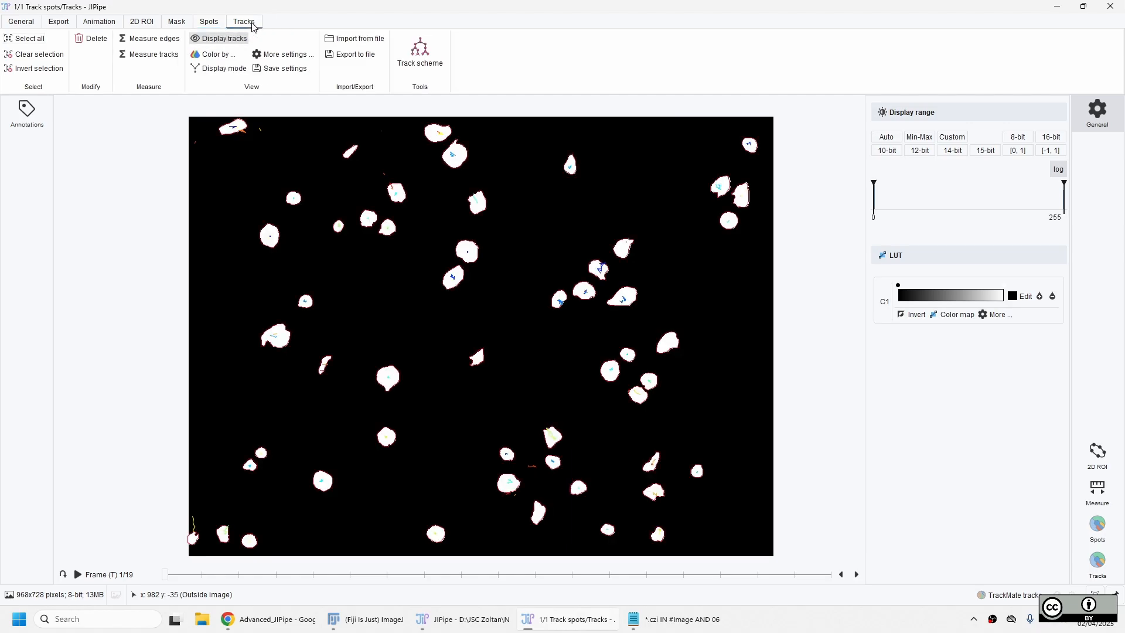
click(226, 43)
click(226, 44)
click(226, 44)
click(226, 44)
click(220, 58)
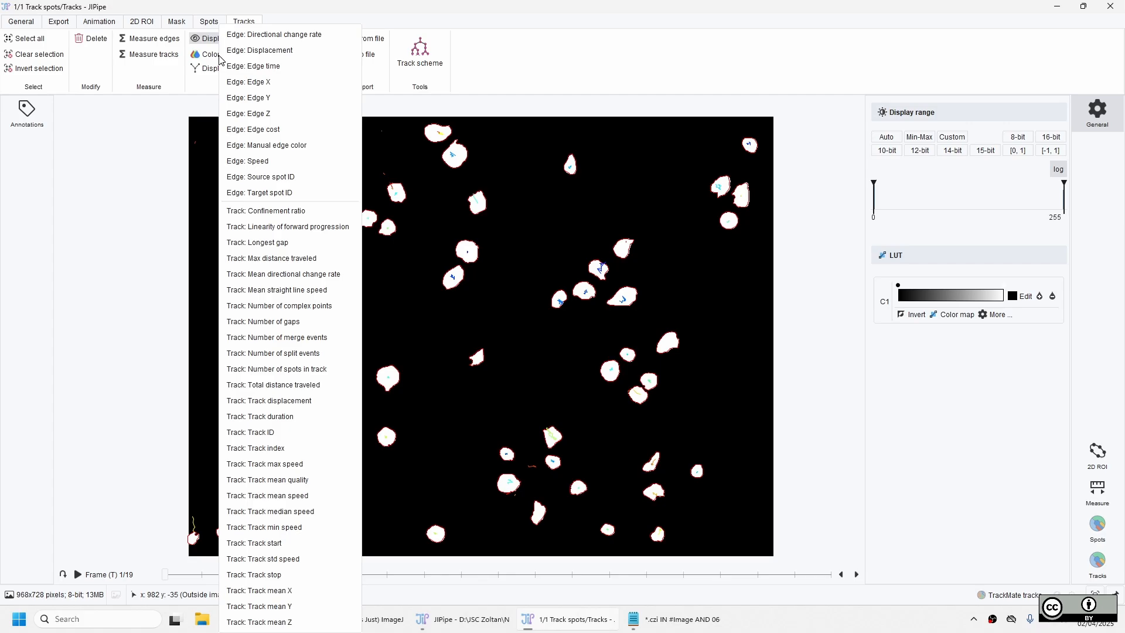
click(264, 214)
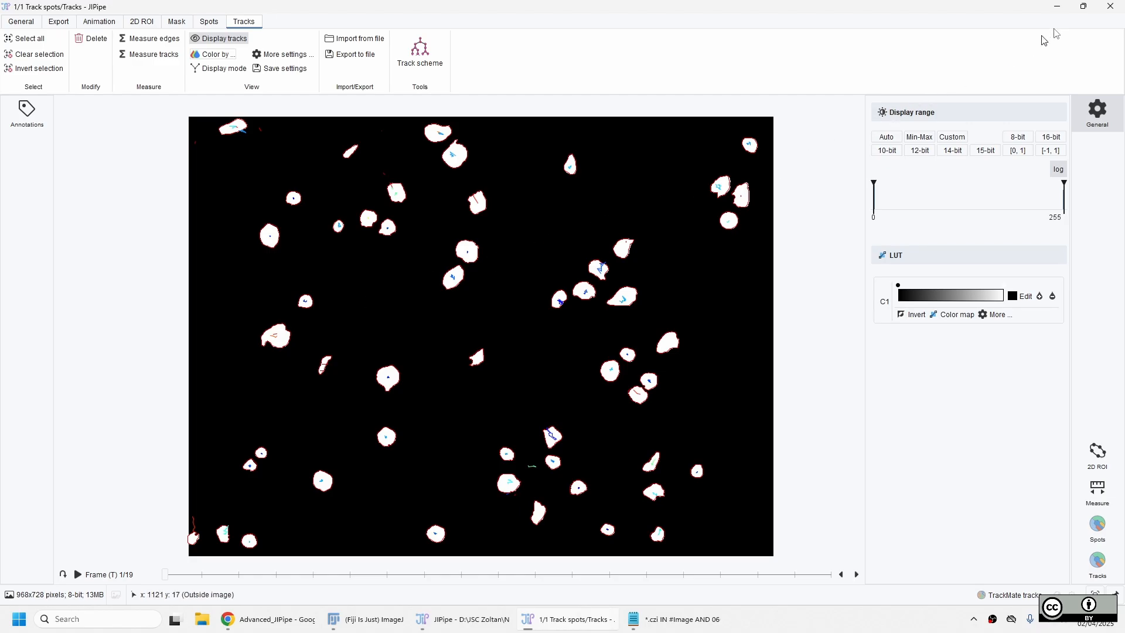
click(1109, 8)
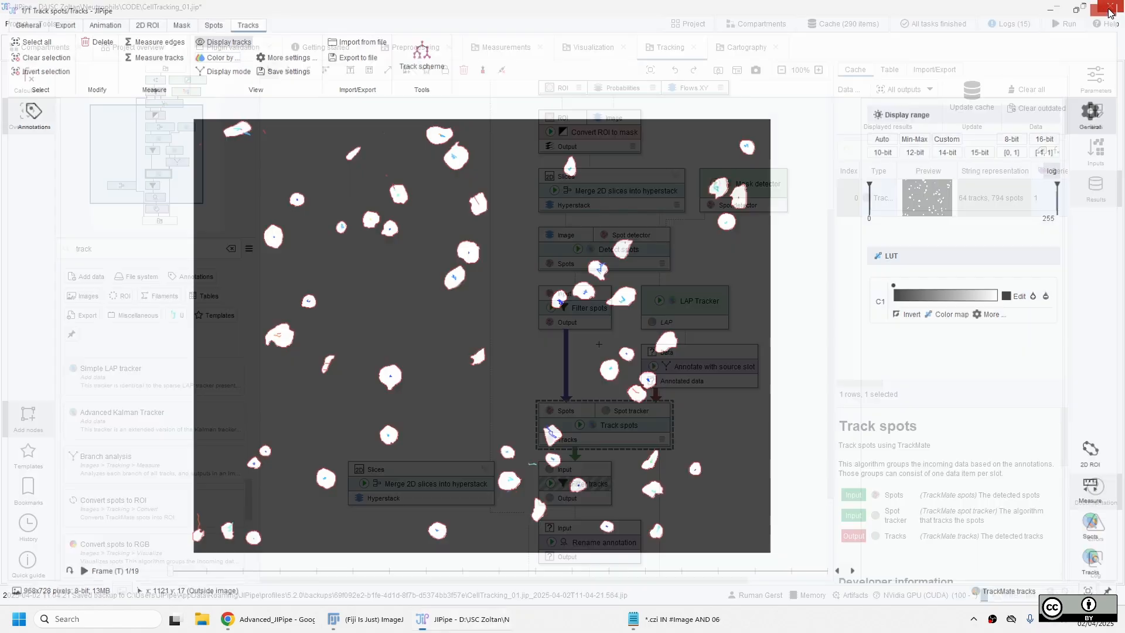
- Open the parameters of the Filter tracks node and select its whole Keep track if expression for examination
scroll(668, 443, down, 2)
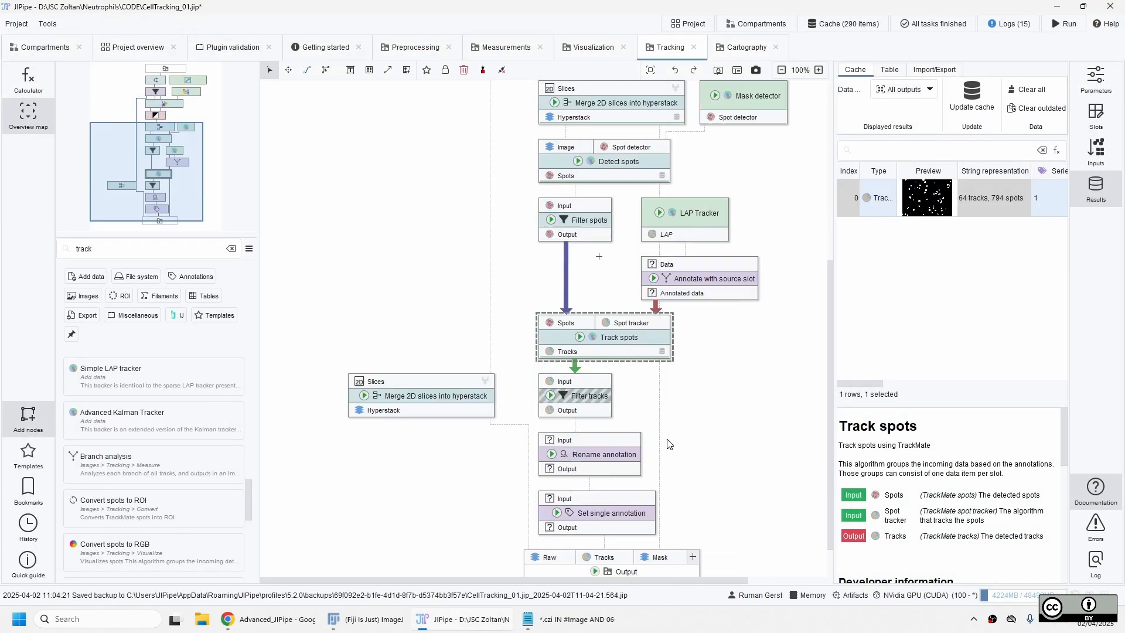
scroll(667, 443, down, 1)
click(603, 357)
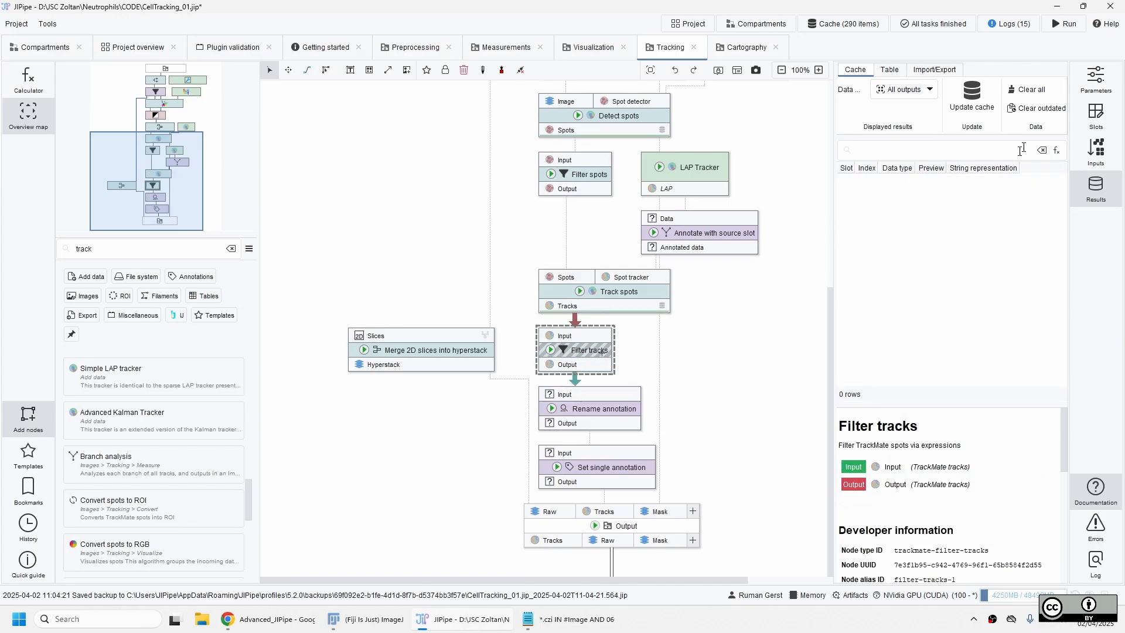
click(1094, 85)
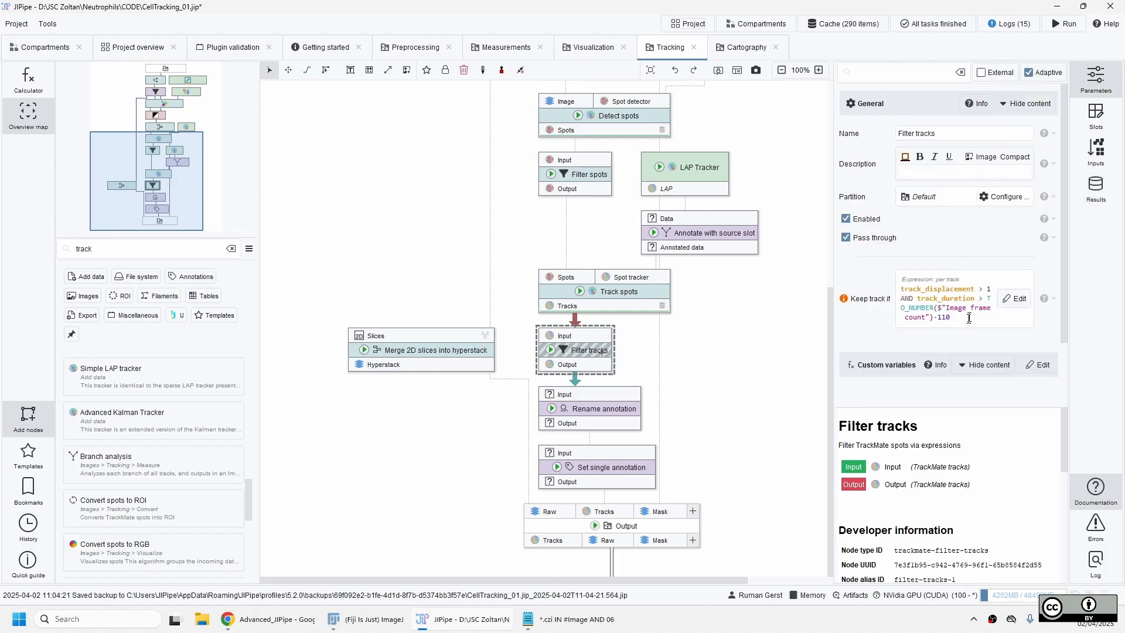
drag(964, 321, 899, 287)
- Switch to the Notepad notes to examine the track displacement and duration filter expression, highlighting its -110 part
key(alt+Tab)
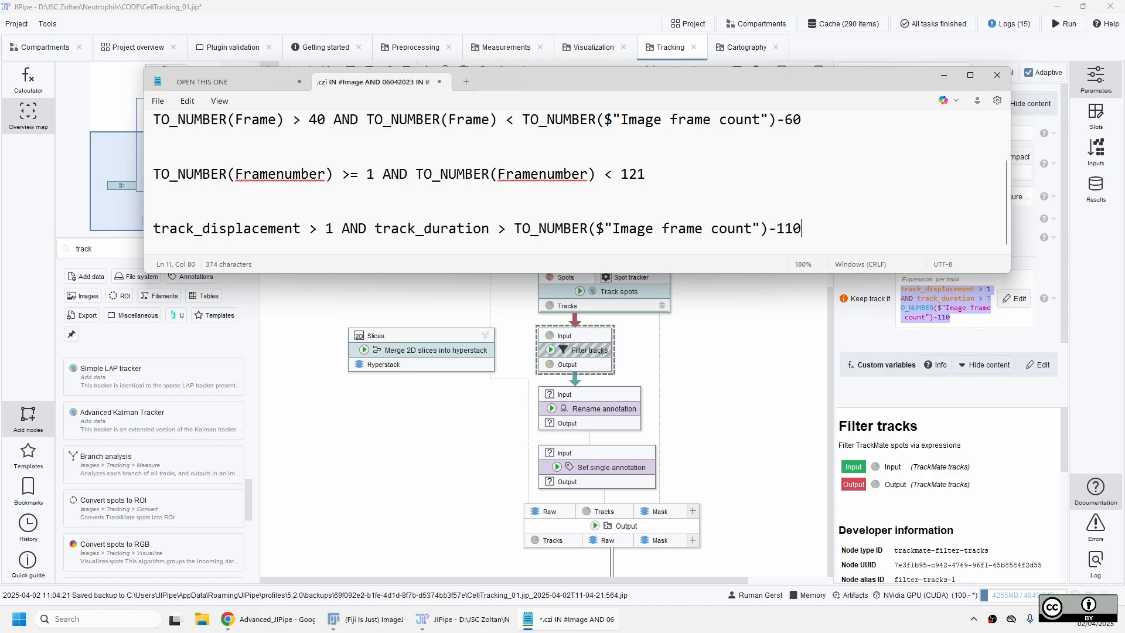
click(326, 229)
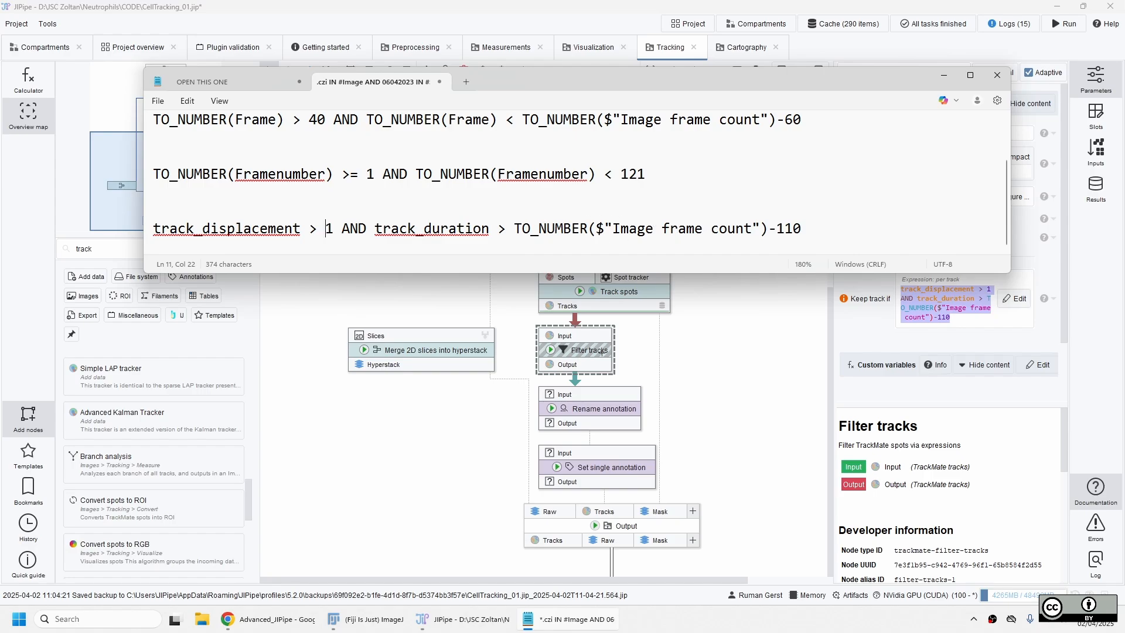
drag(769, 228, 802, 230)
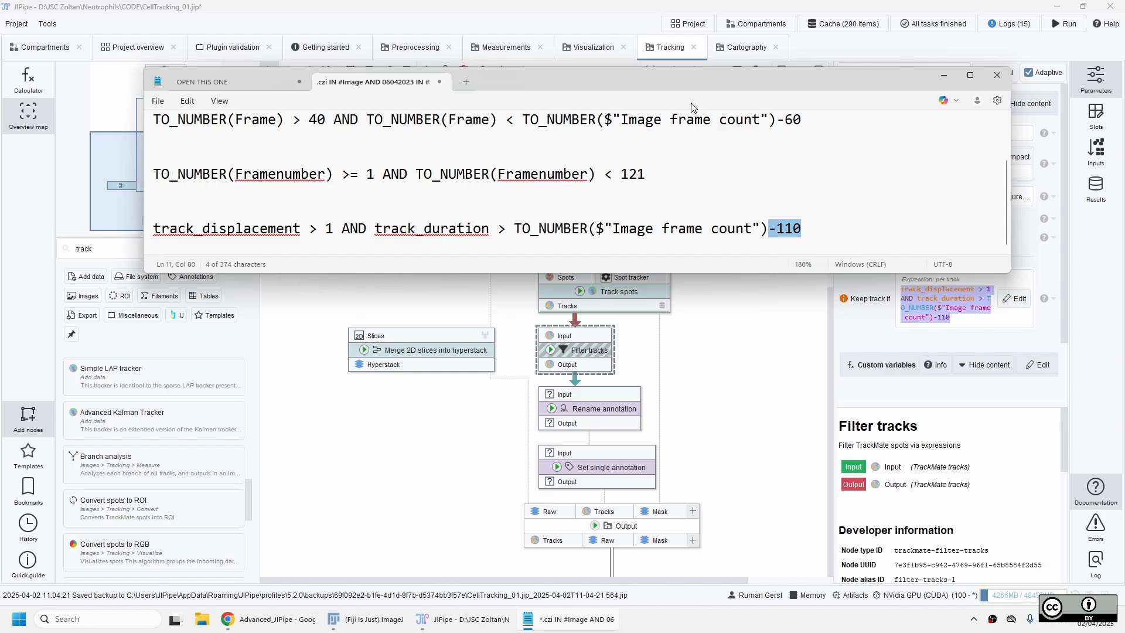
- Return to JIPipe and examine the parameters of the Rename annotation and Set single annotation nodes below Filter tracks
click(595, 356)
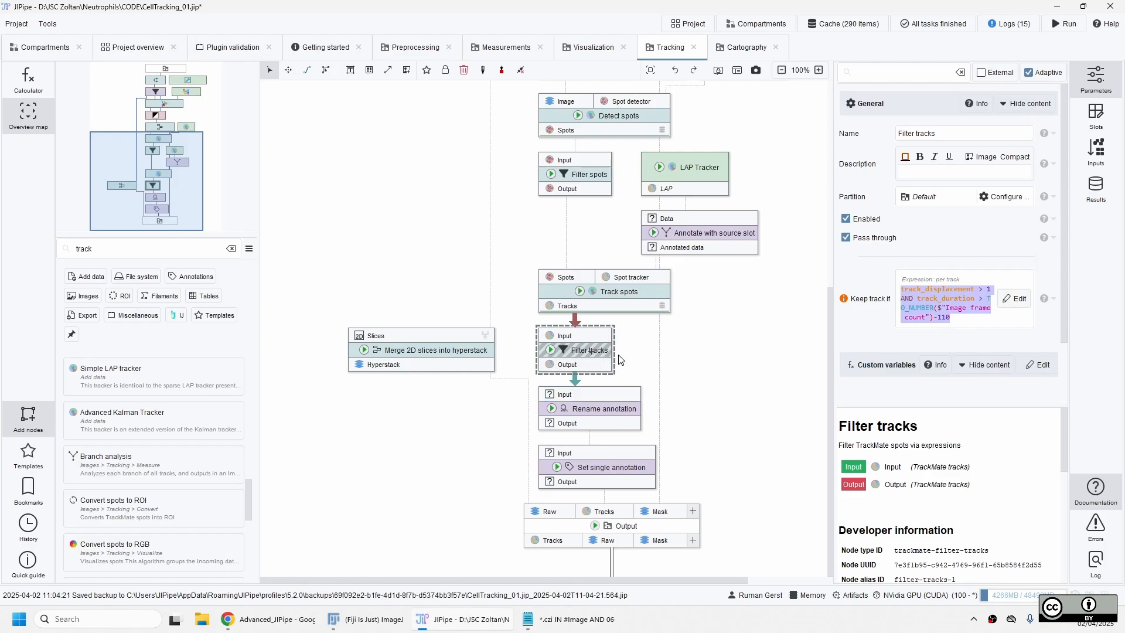
click(604, 418)
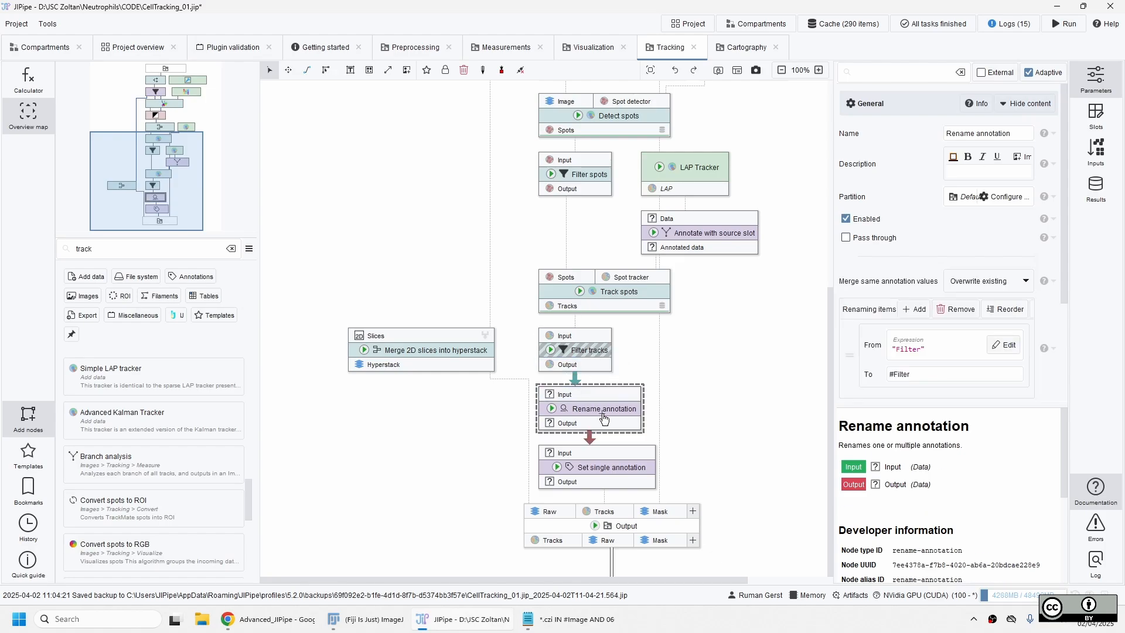
click(630, 468)
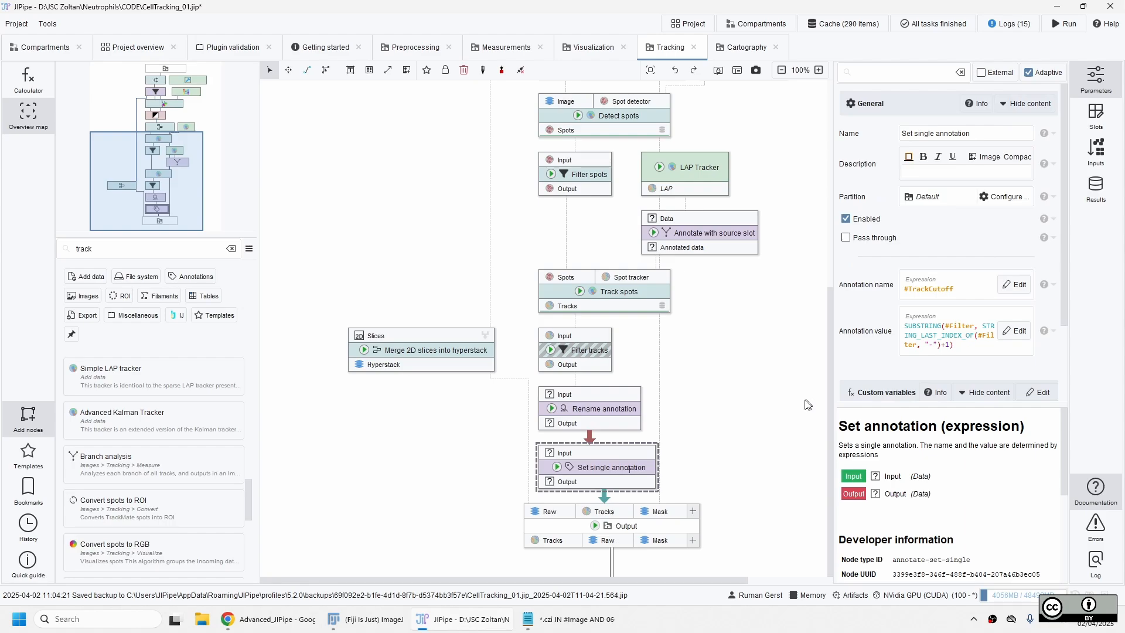
- Cache the intermediate results of the compartment Output node, inspect its cached output data, and return to the Compartments graph
click(595, 526)
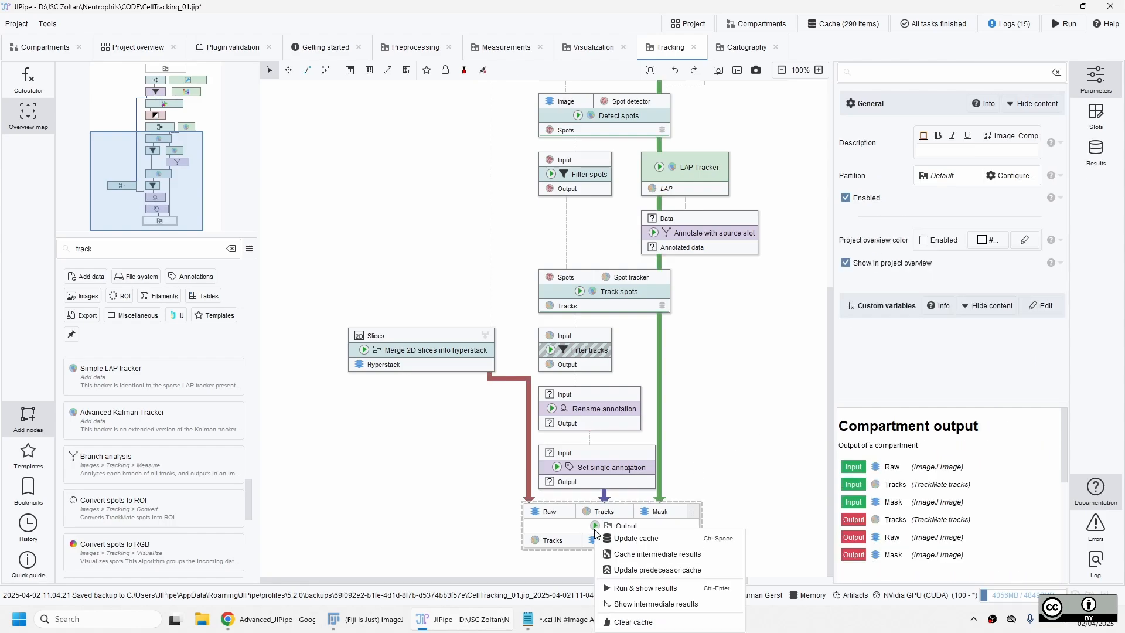
click(609, 555)
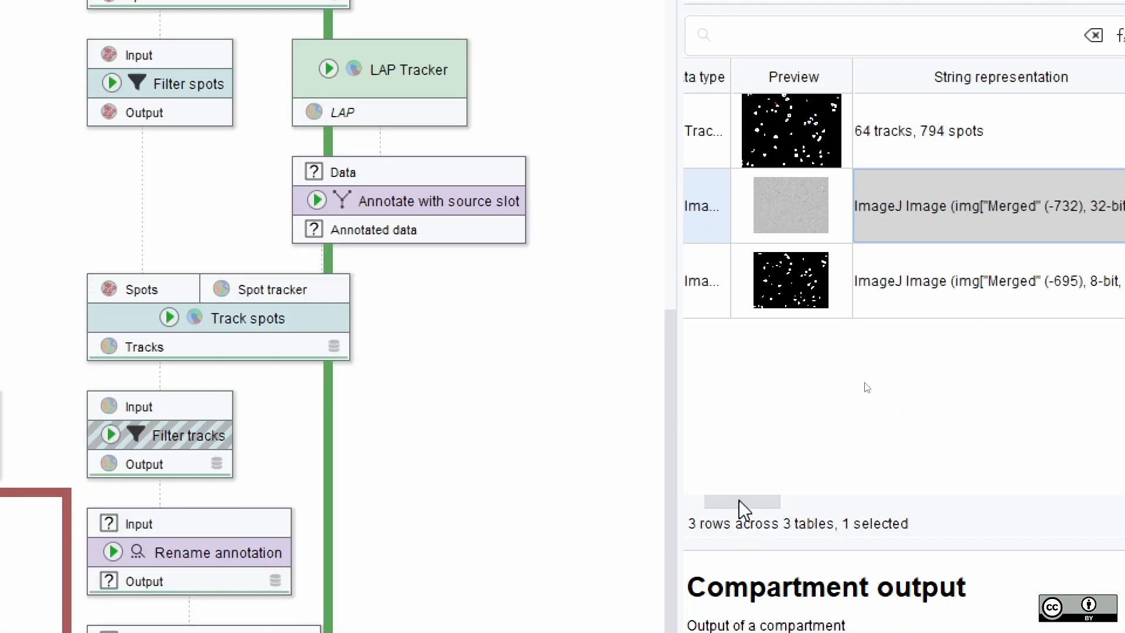
drag(744, 509, 693, 508)
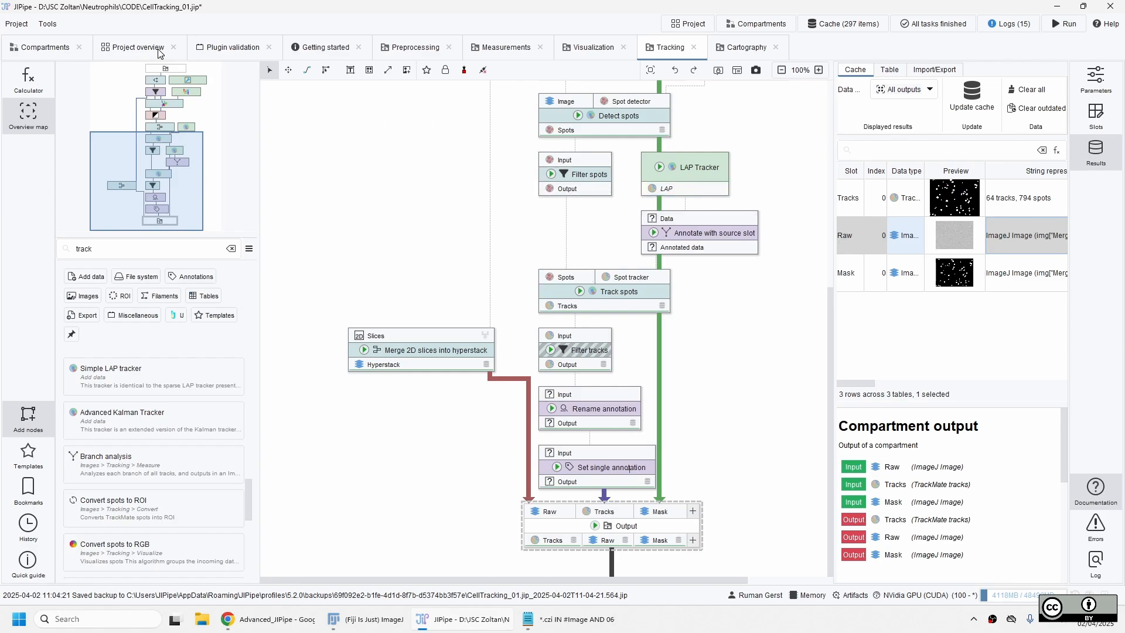
click(75, 56)
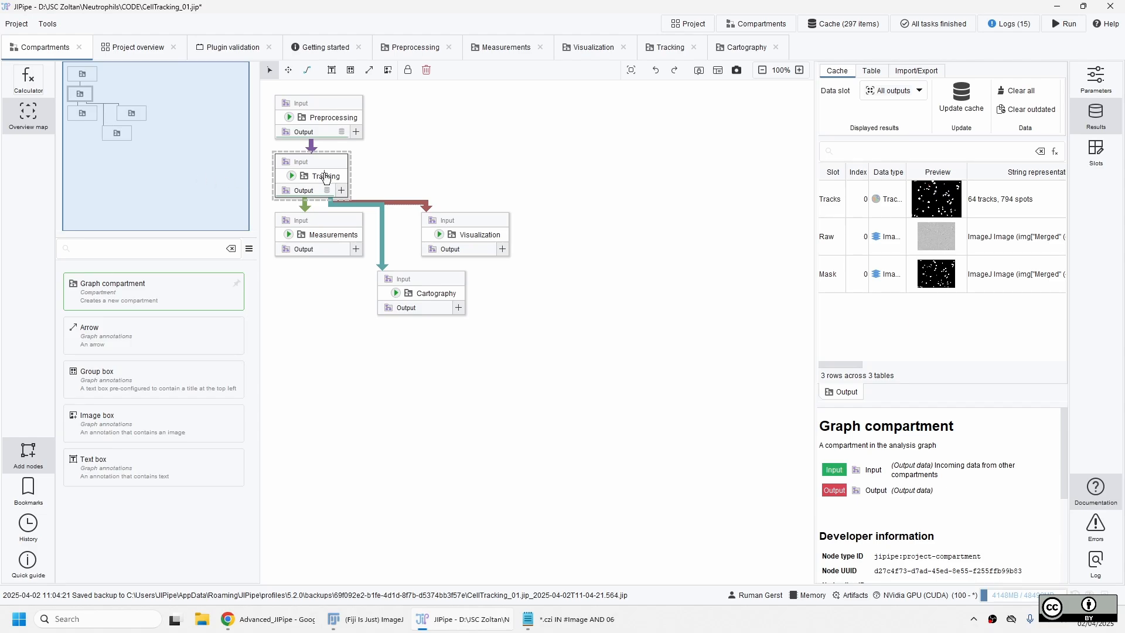
- Examine how the Measurements, Visualization and Cartography compartments connect to Tracking in the compartments graph
click(325, 244)
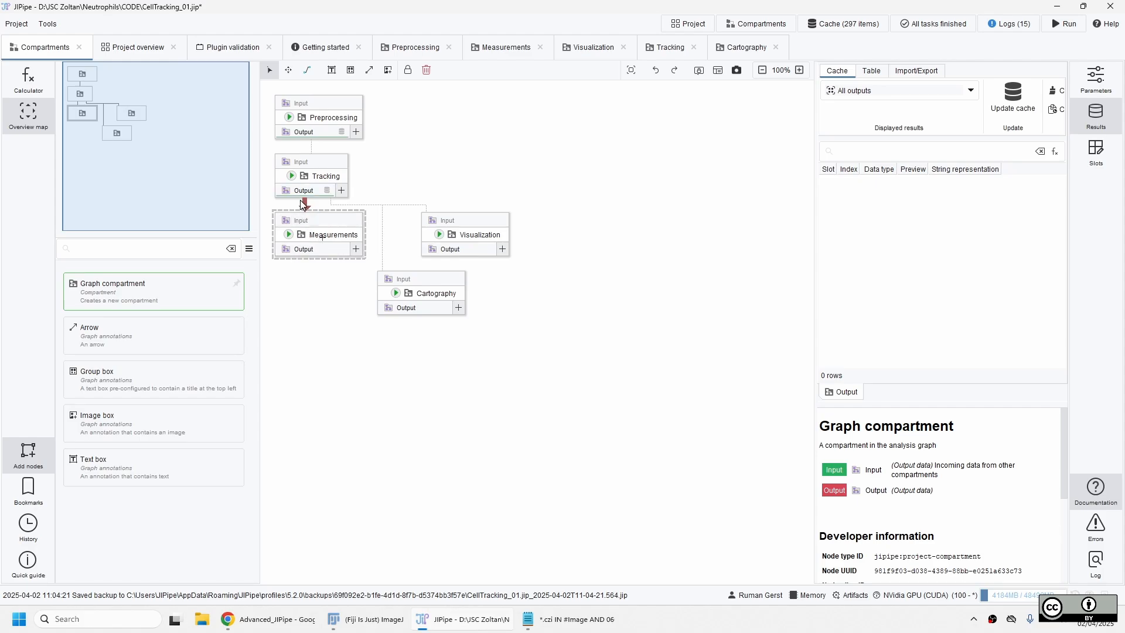
click(477, 238)
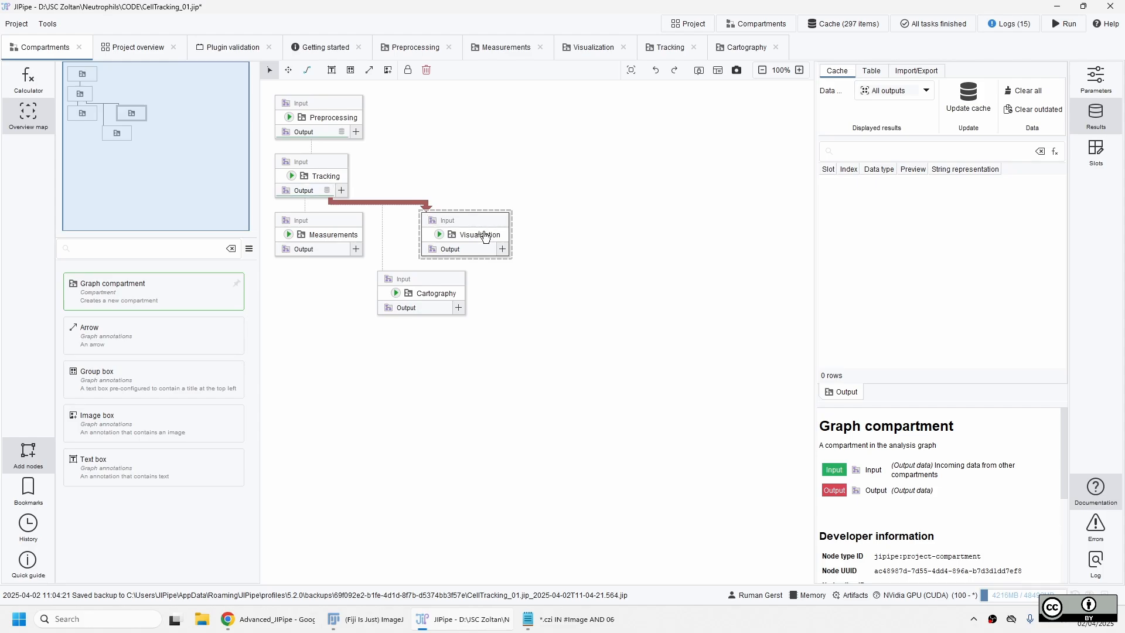
click(432, 293)
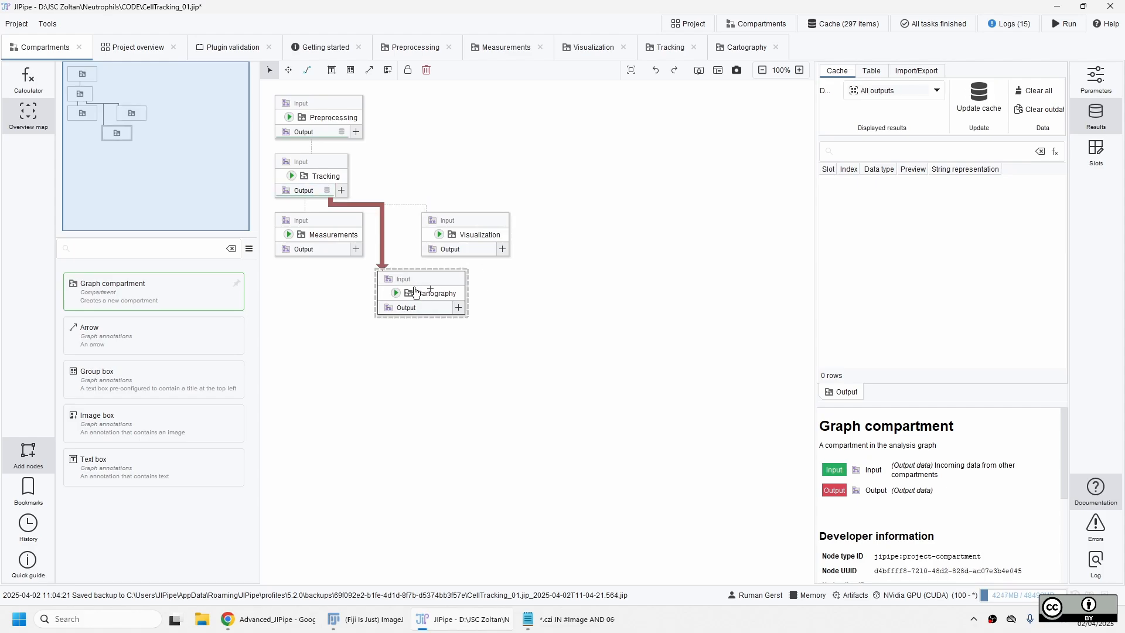
click(347, 245)
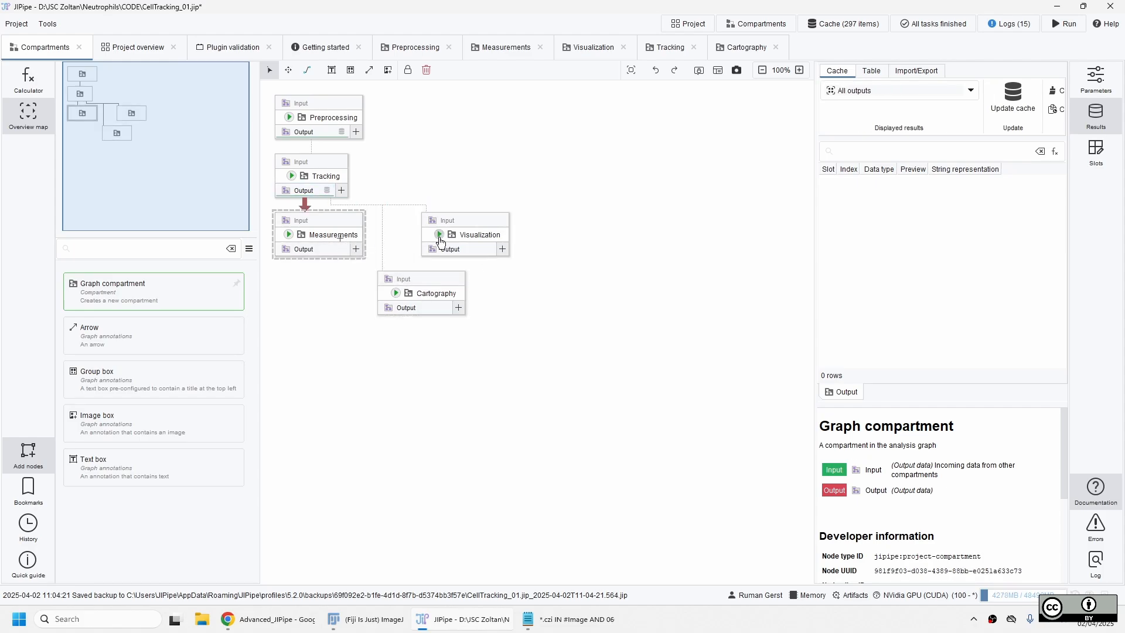
click(472, 239)
click(346, 237)
click(467, 237)
click(450, 296)
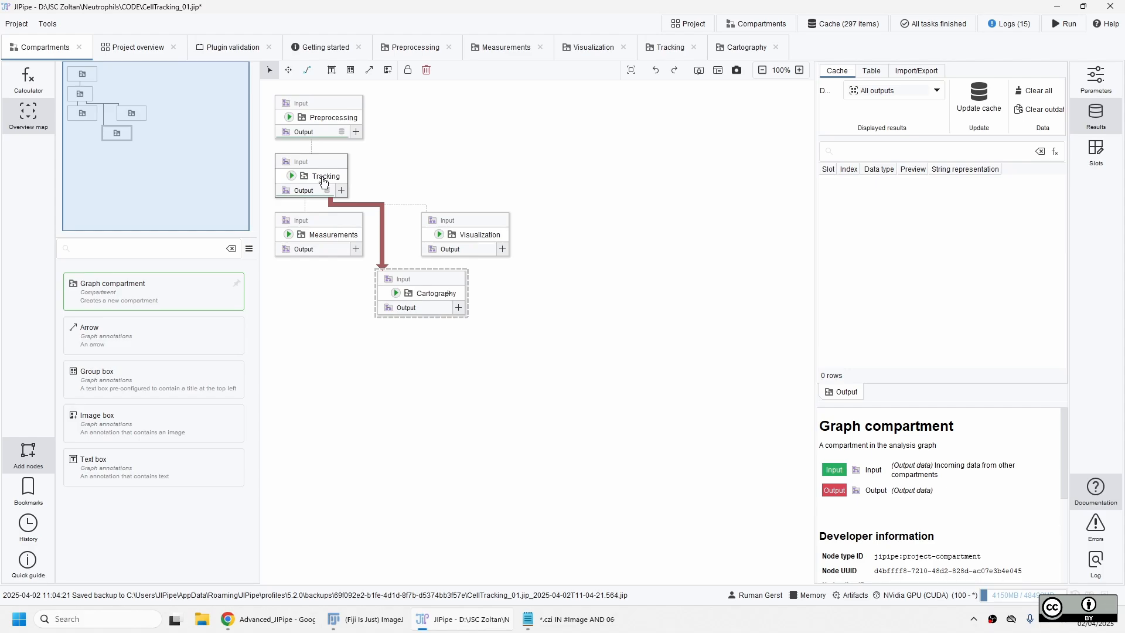
- Open the Measurements compartment and examine the connections of its Measure edges, Measure tracks and Measure spots nodes
click(332, 237)
double_click(332, 237)
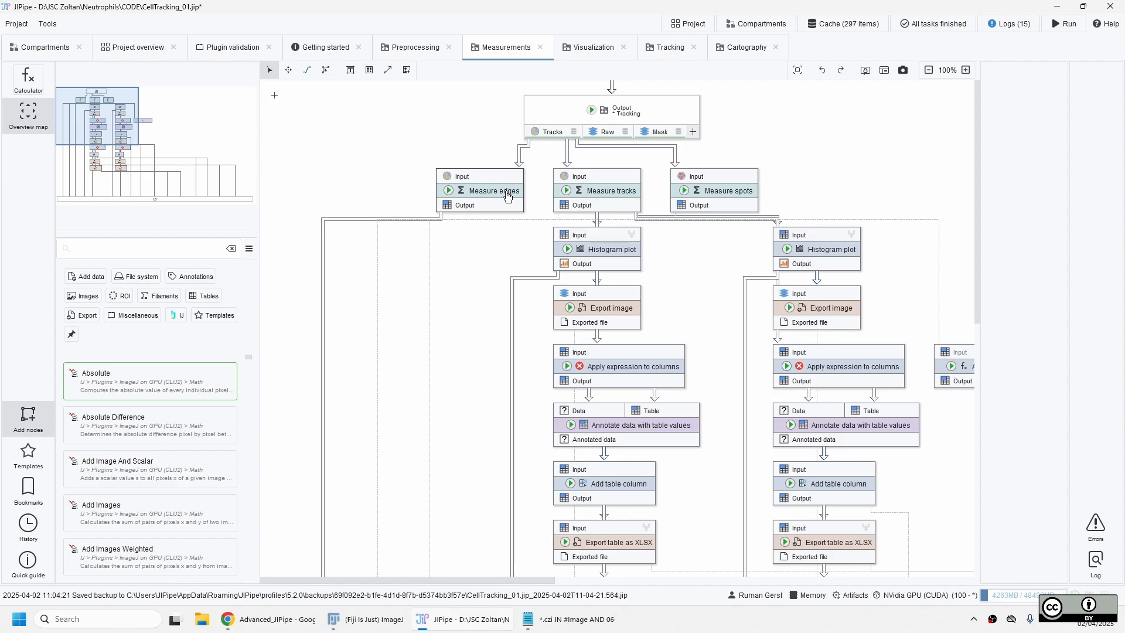
click(609, 194)
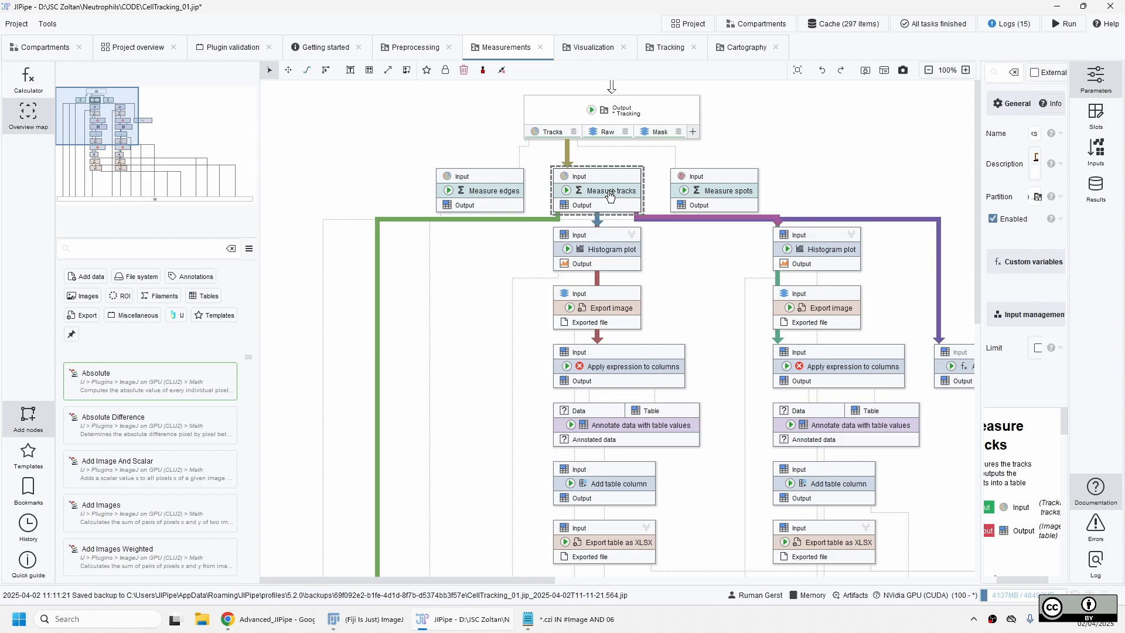
click(721, 195)
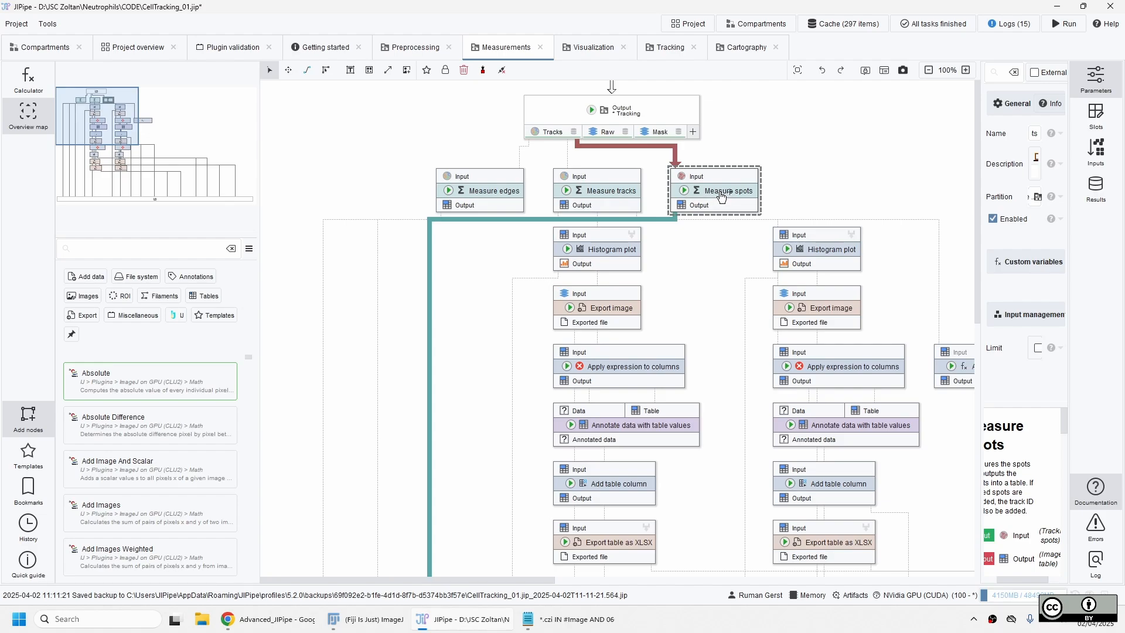
click(496, 192)
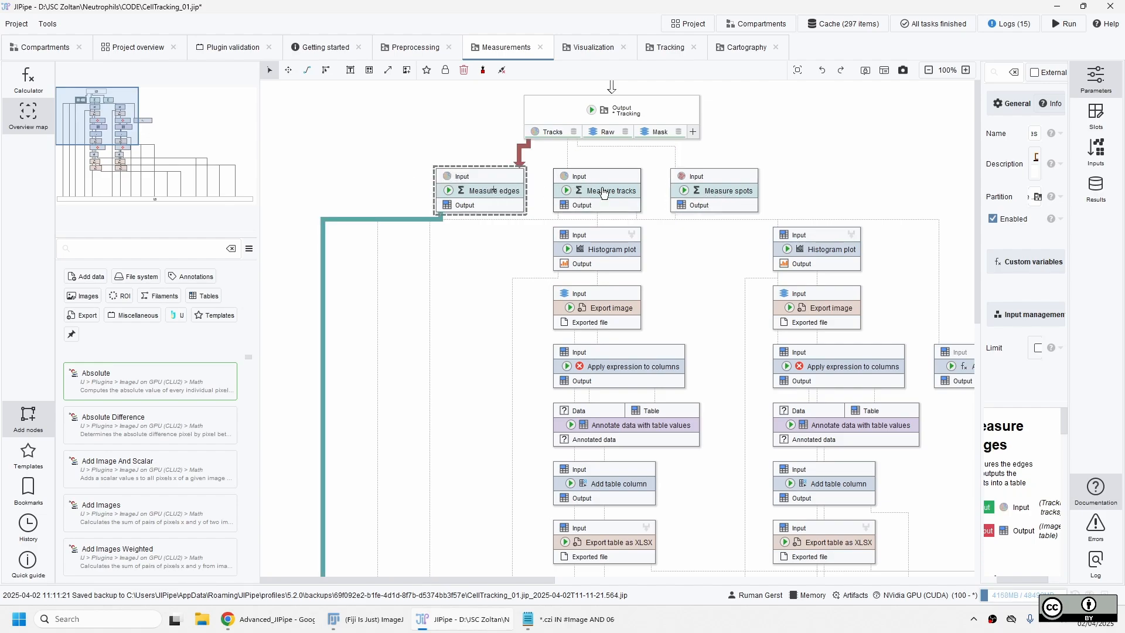
click(603, 194)
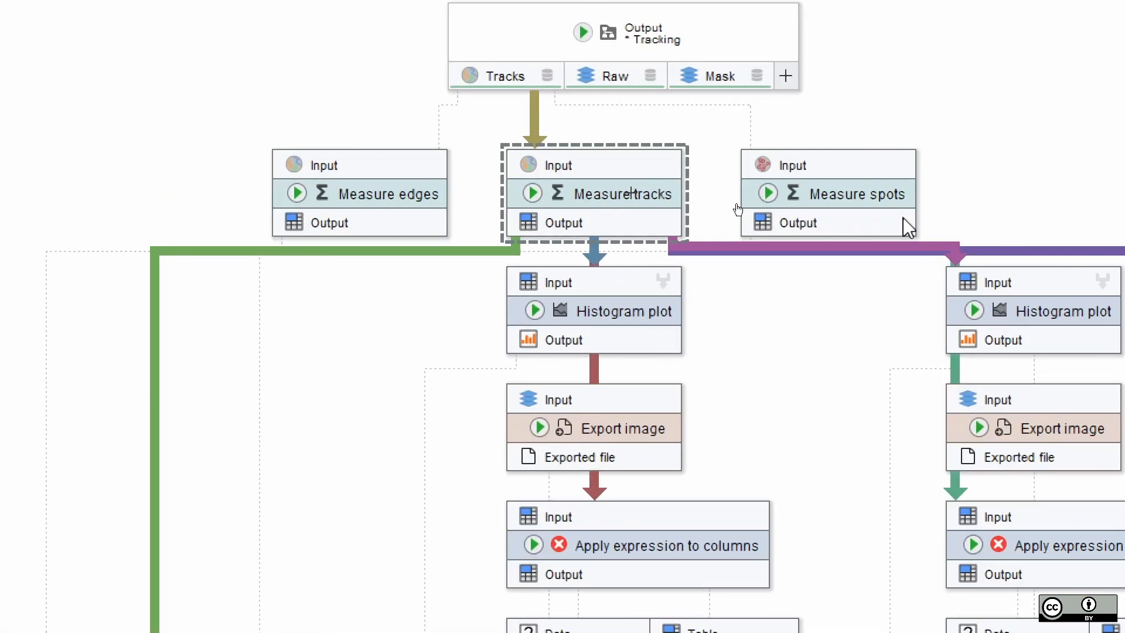
click(855, 193)
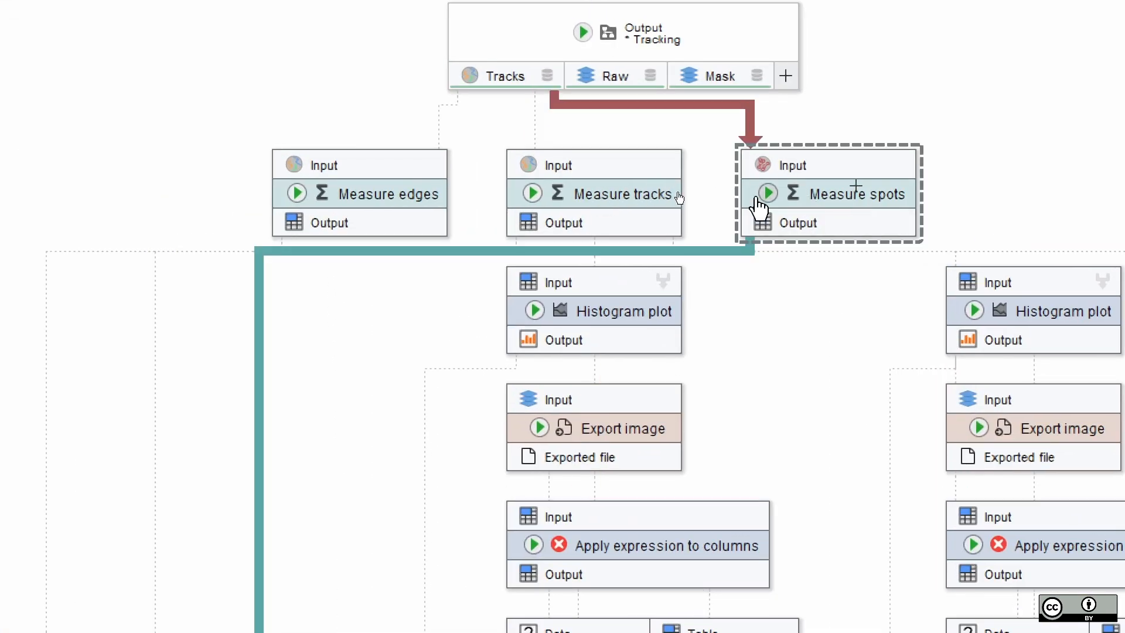
click(370, 196)
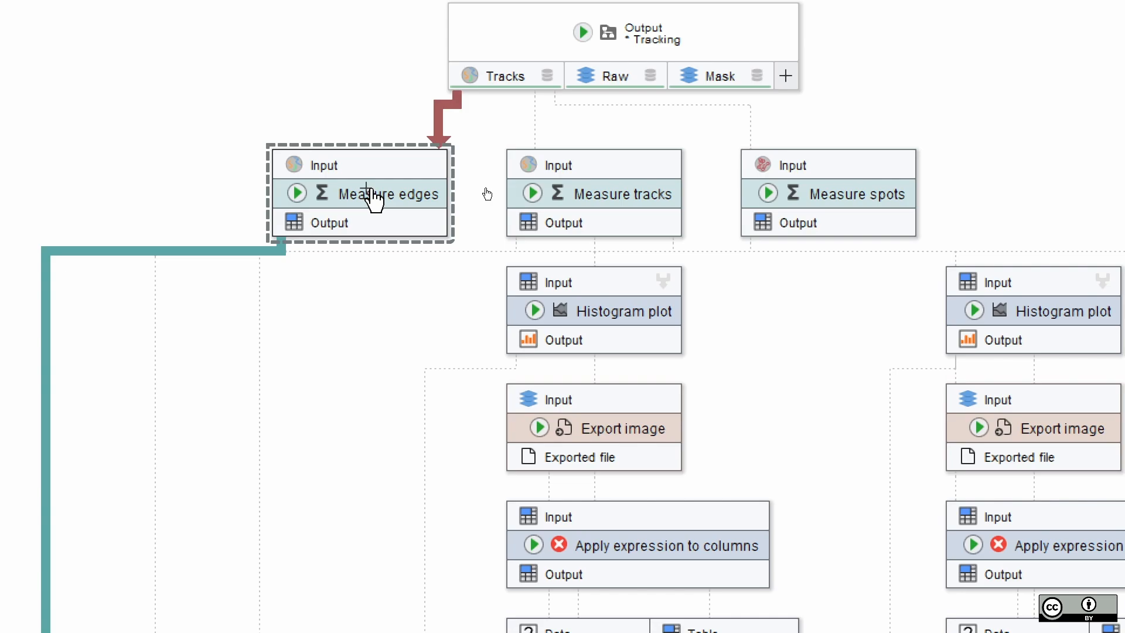
click(625, 202)
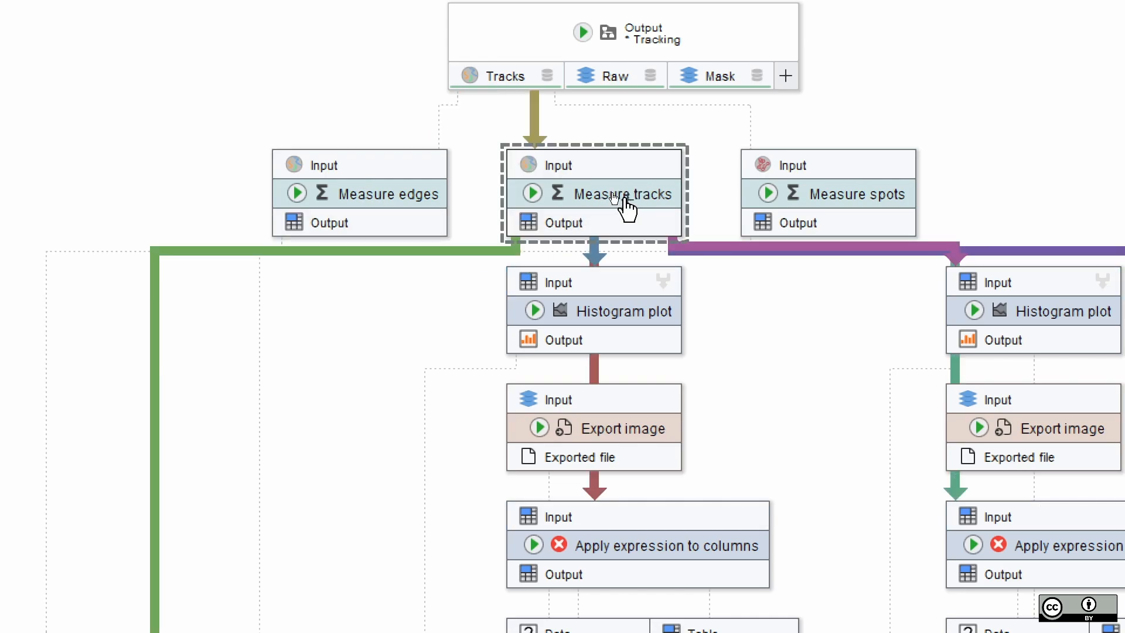
- Run the Measure tracks node to cache its output, widen the results area, and open the output table in a maximized window
right_click(545, 208)
click(558, 219)
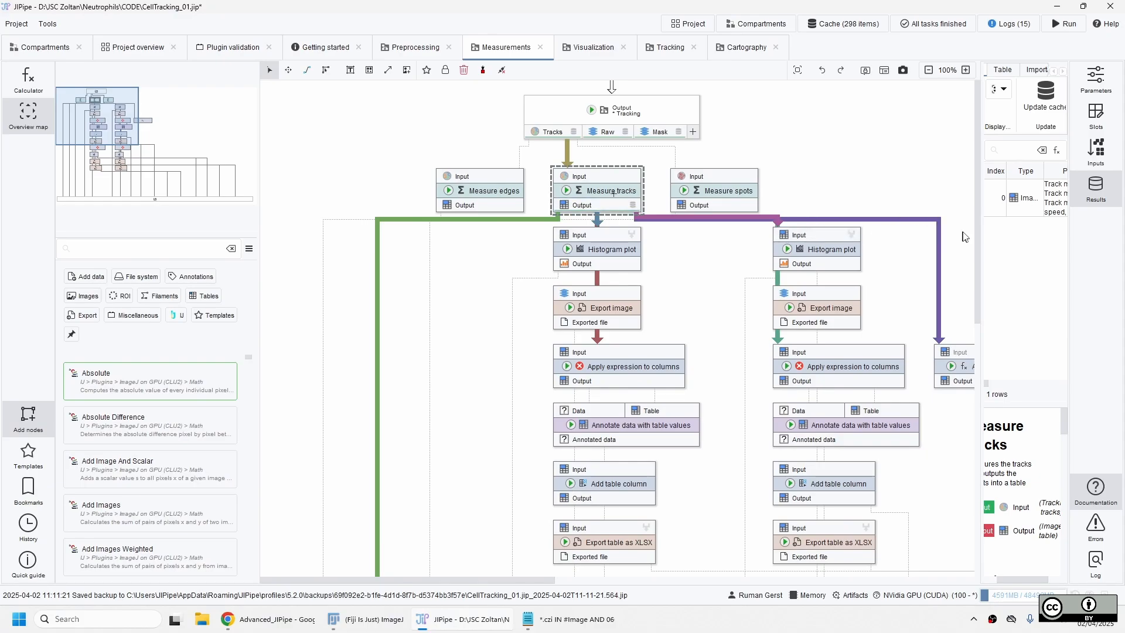
drag(982, 226, 710, 214)
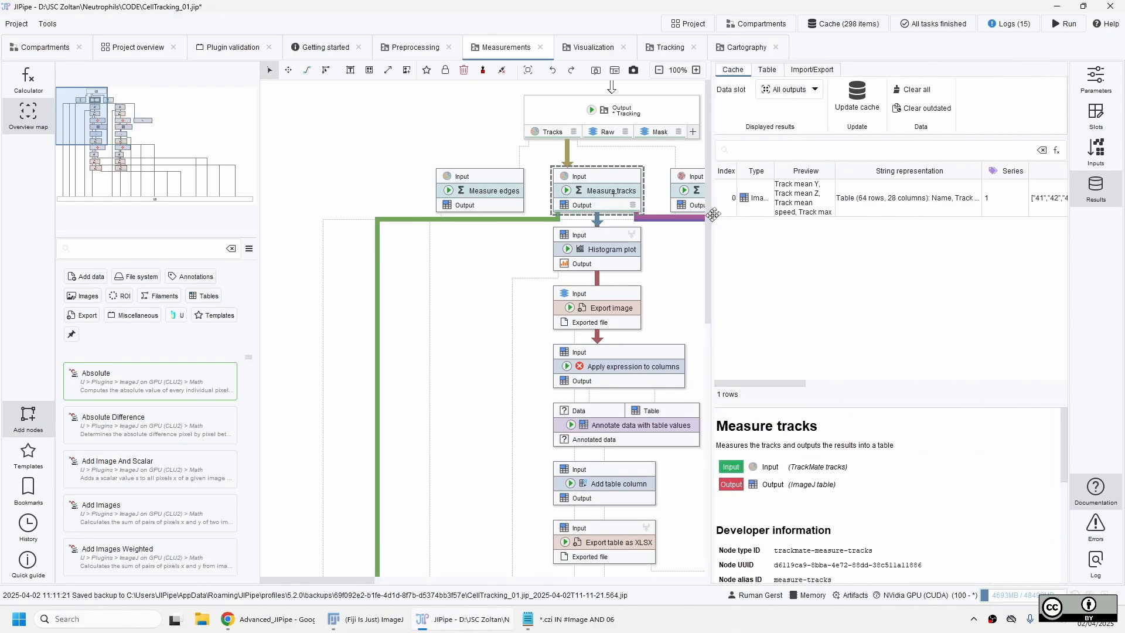
double_click(796, 198)
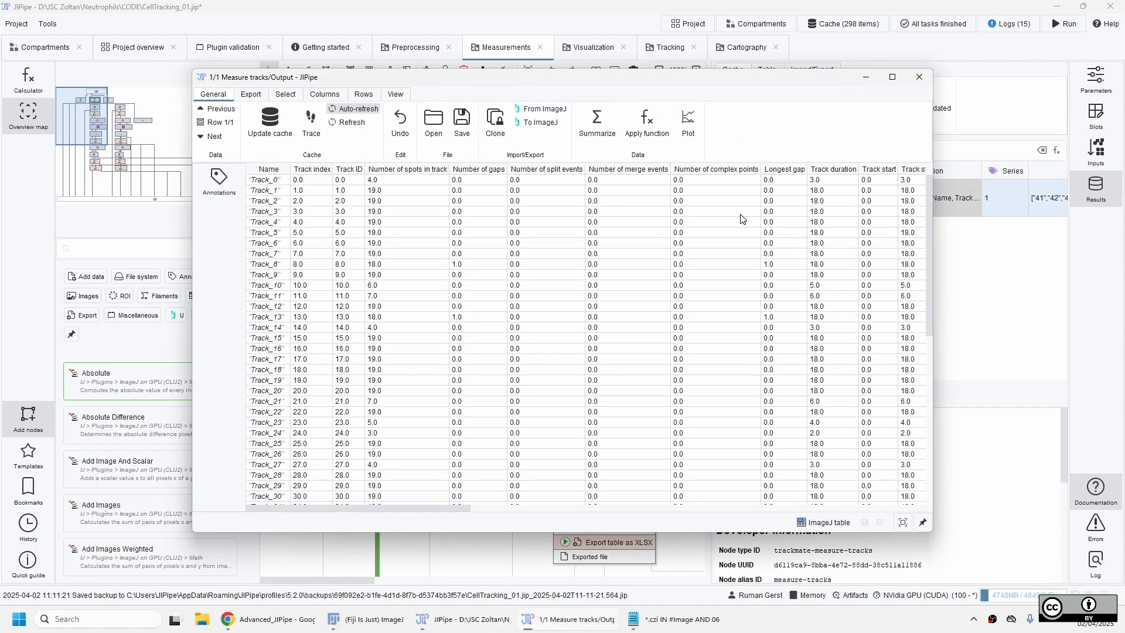
click(892, 76)
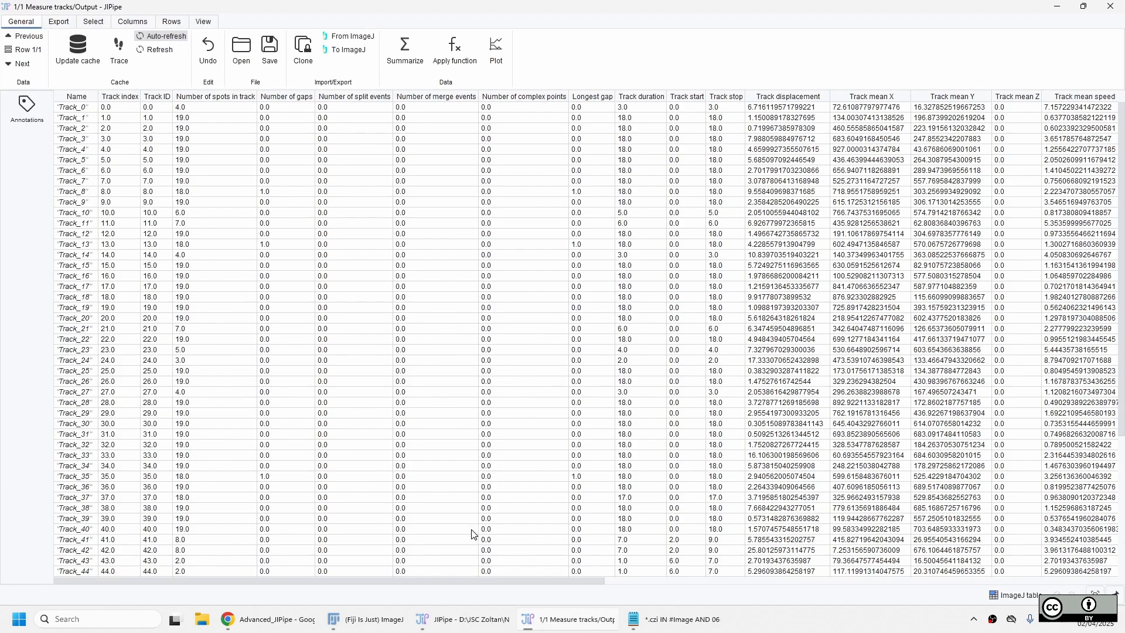
- Sort the track measurements table by Track displacement in ascending and descending order, finishing with ascending
drag(471, 583, 414, 577)
drag(327, 583, 383, 584)
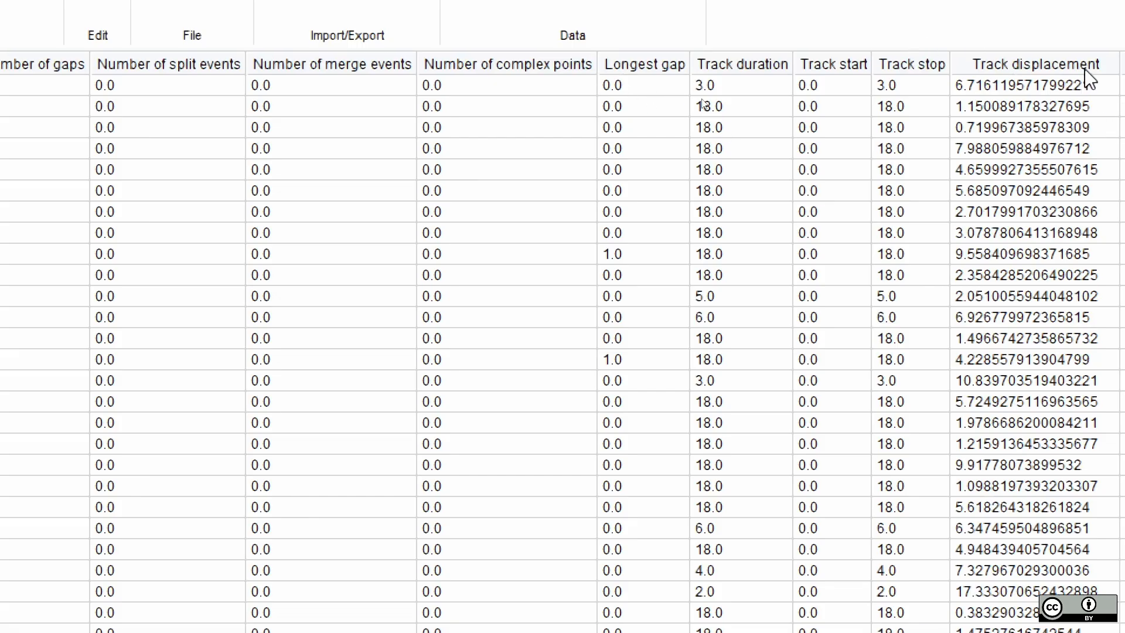
click(1057, 62)
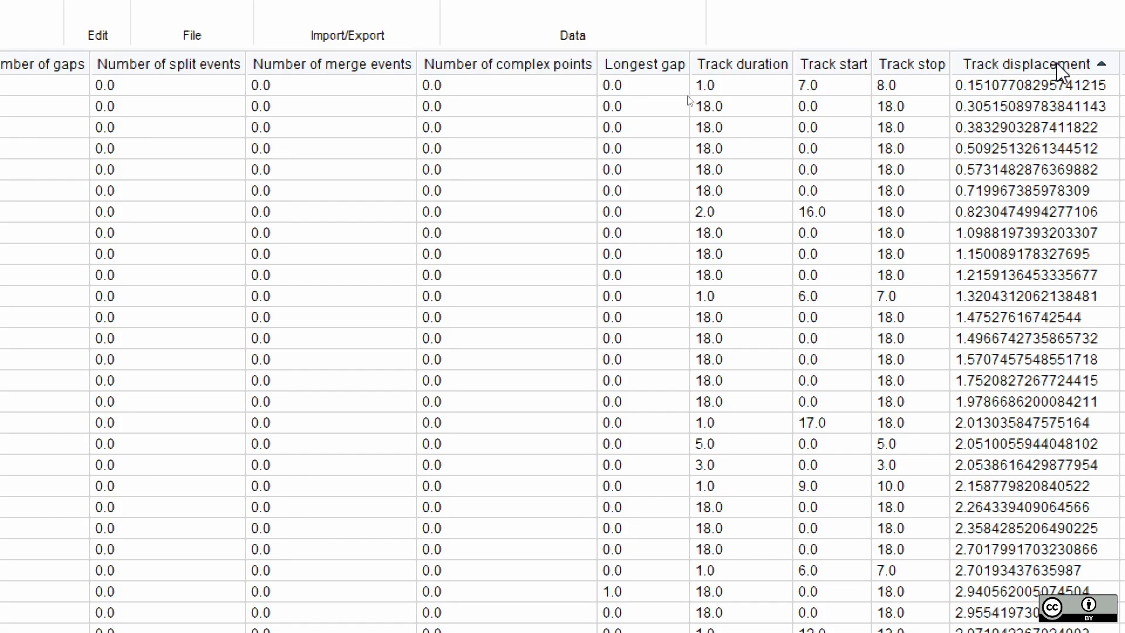
click(1057, 62)
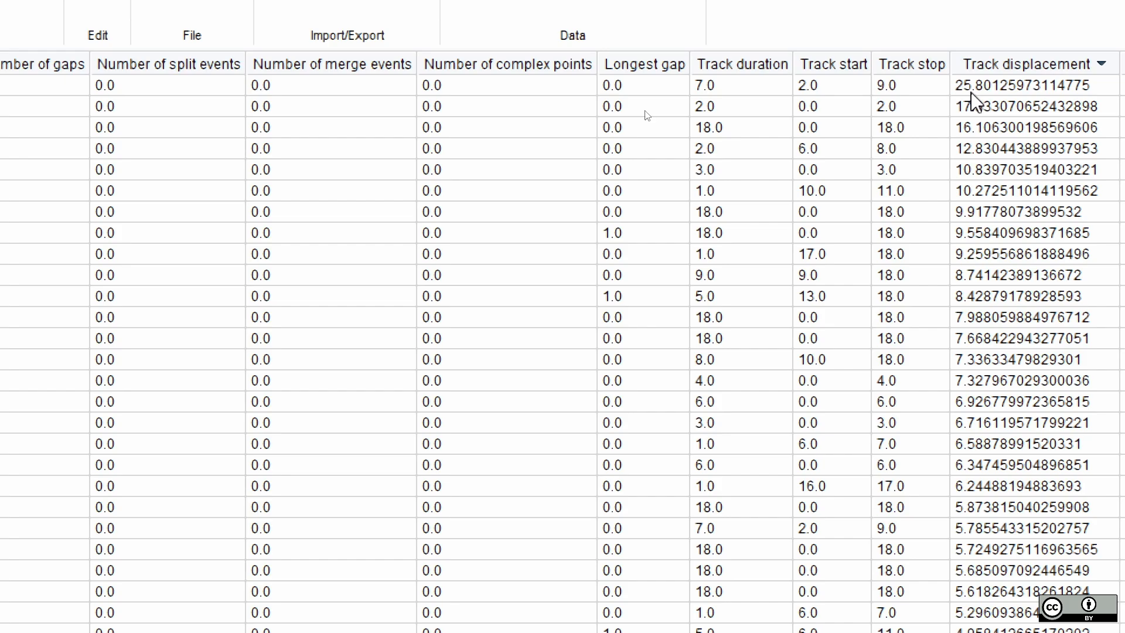
click(1007, 65)
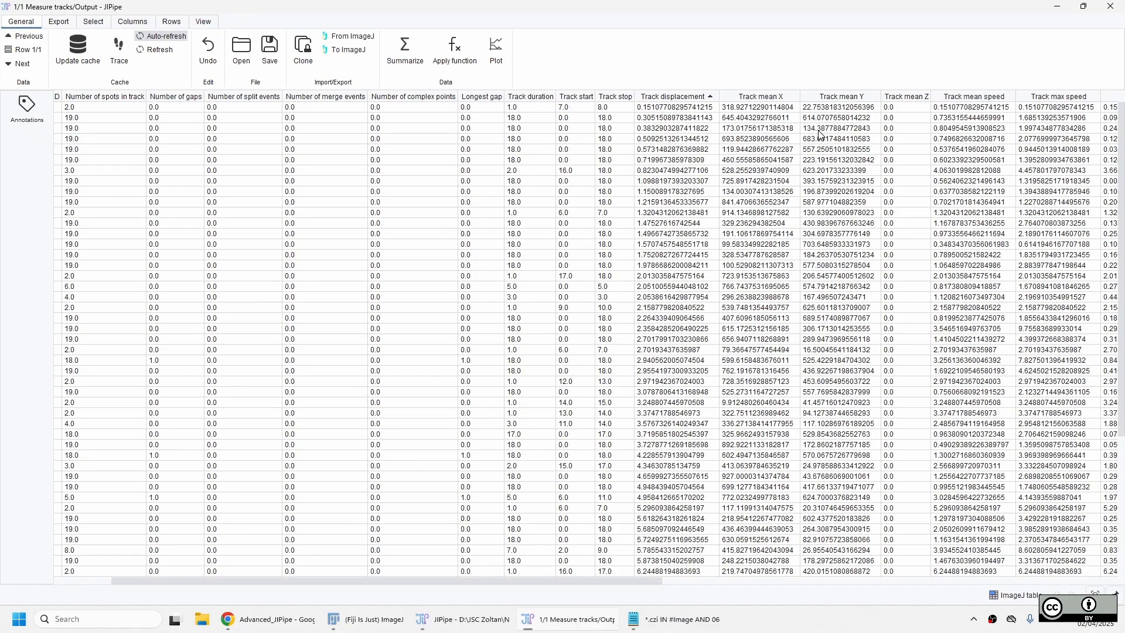
- Sort the table by Track mean speed and by Track max speed, each in descending order, and close the table
click(973, 99)
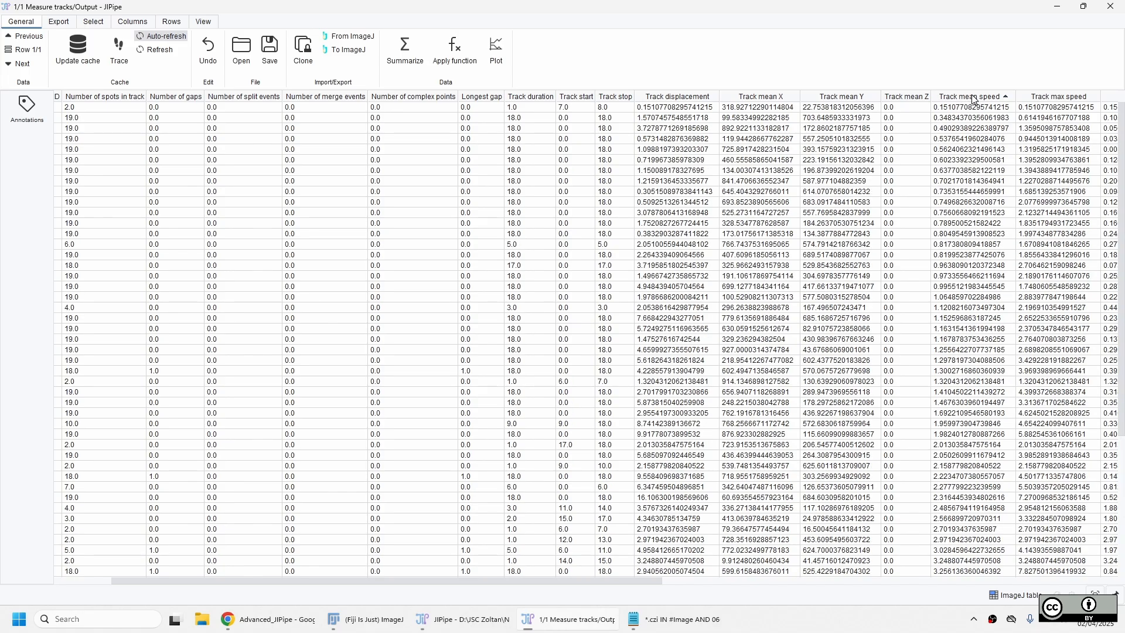
click(973, 98)
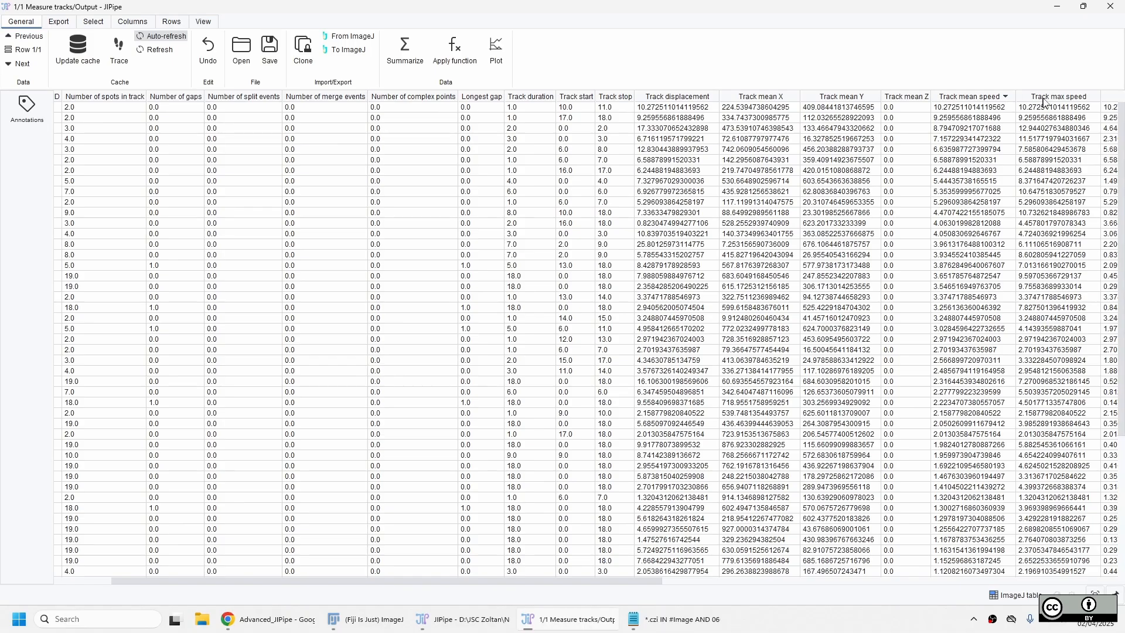
click(1046, 98)
click(1050, 98)
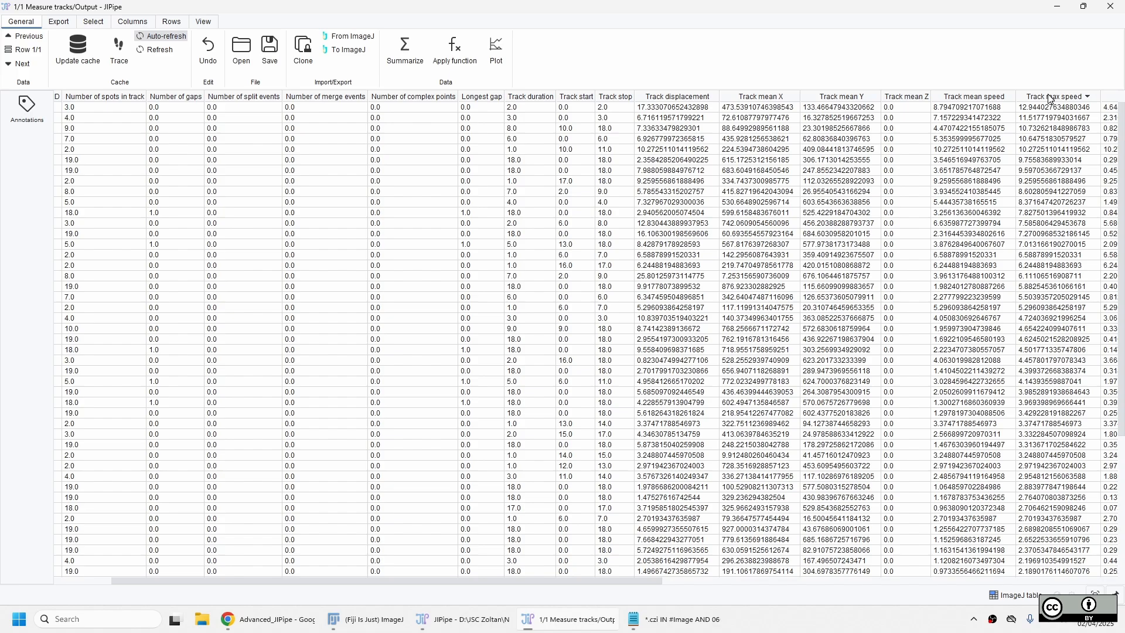
click(1110, 6)
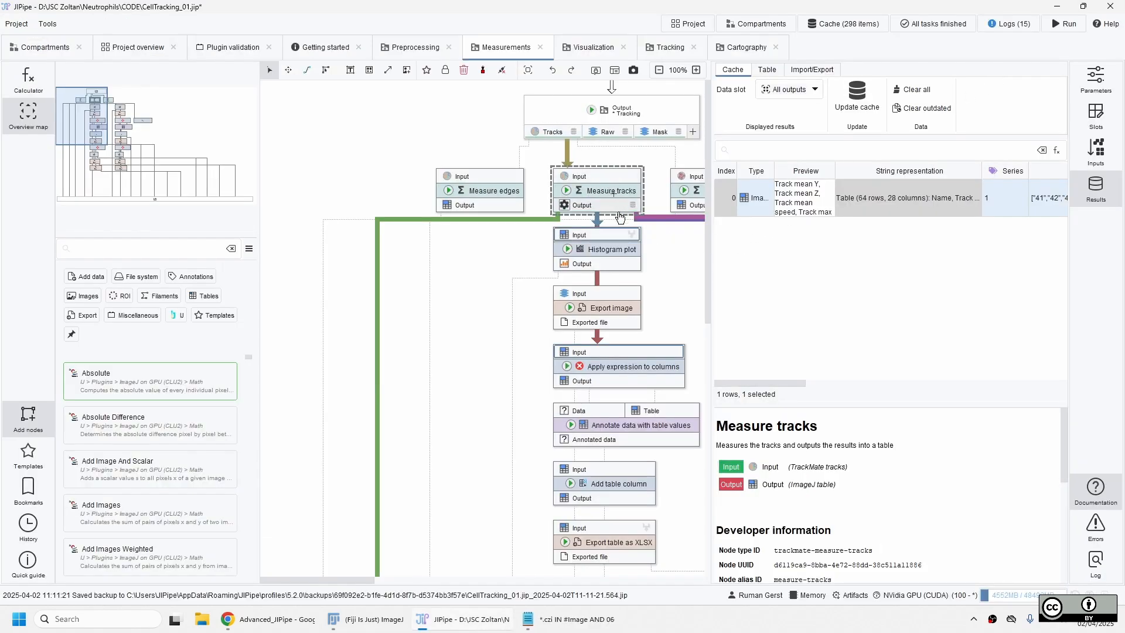
- Run the Histogram plot node directly below Measure tracks and open its output plot in a maximized window
click(607, 250)
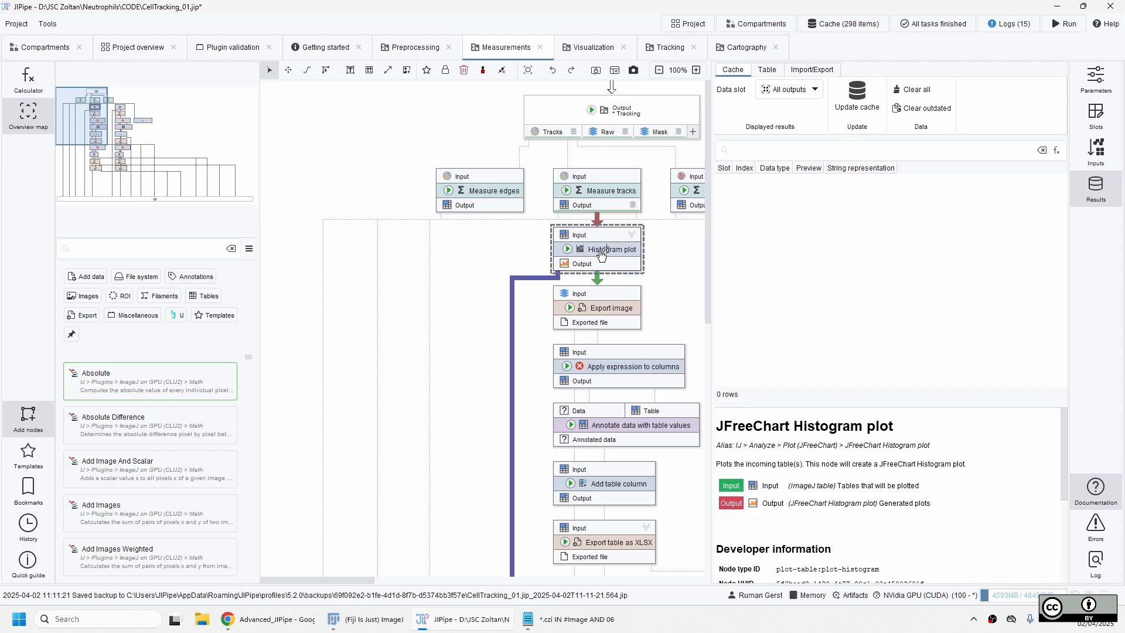
click(567, 249)
click(583, 261)
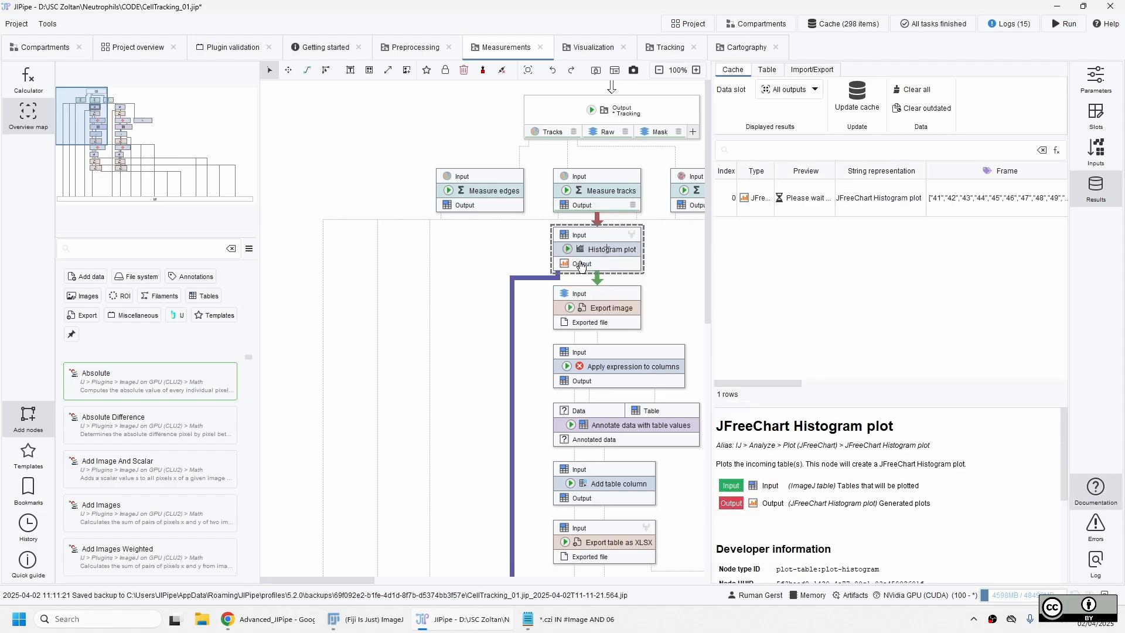
double_click(895, 212)
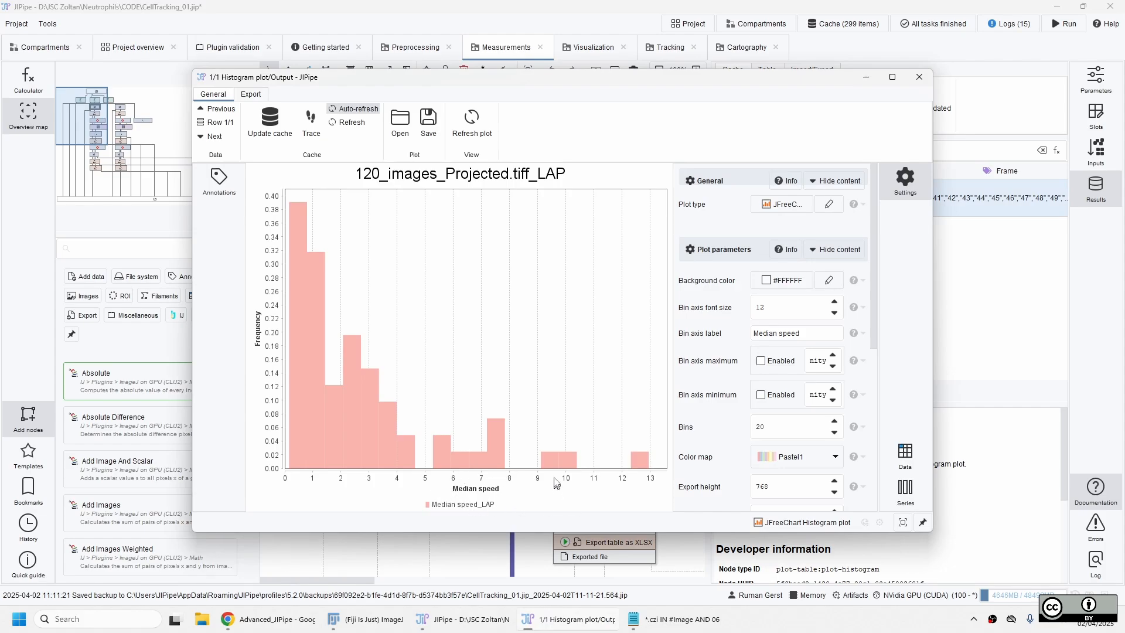
click(892, 77)
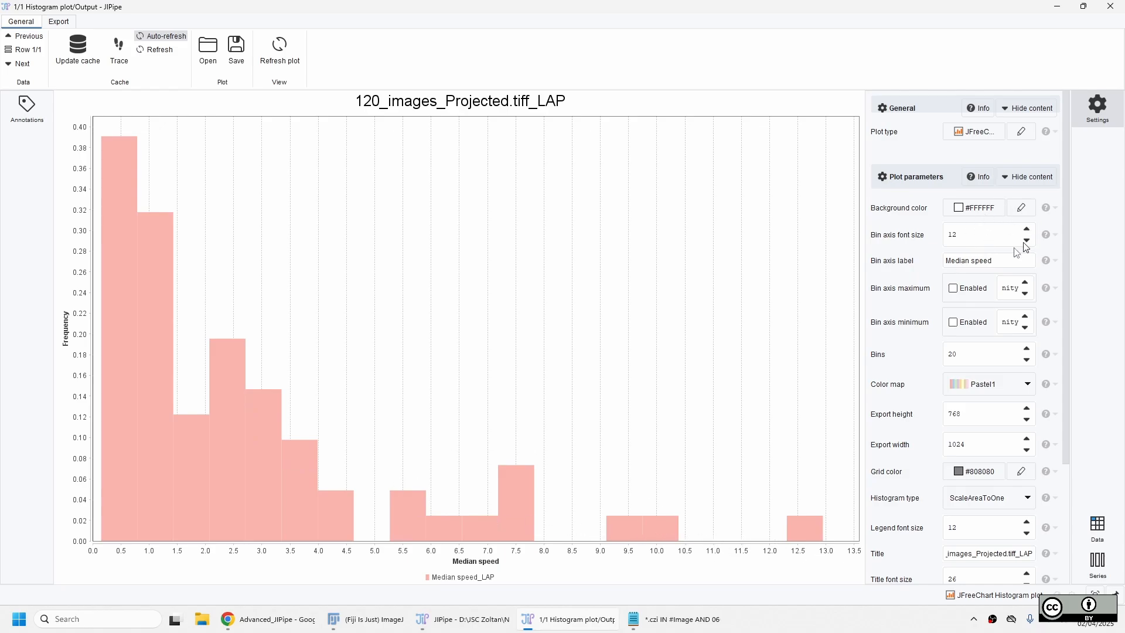
- Try 100 bins for the median speed histogram and settle on 50 bins
double_click(977, 357)
text(100)
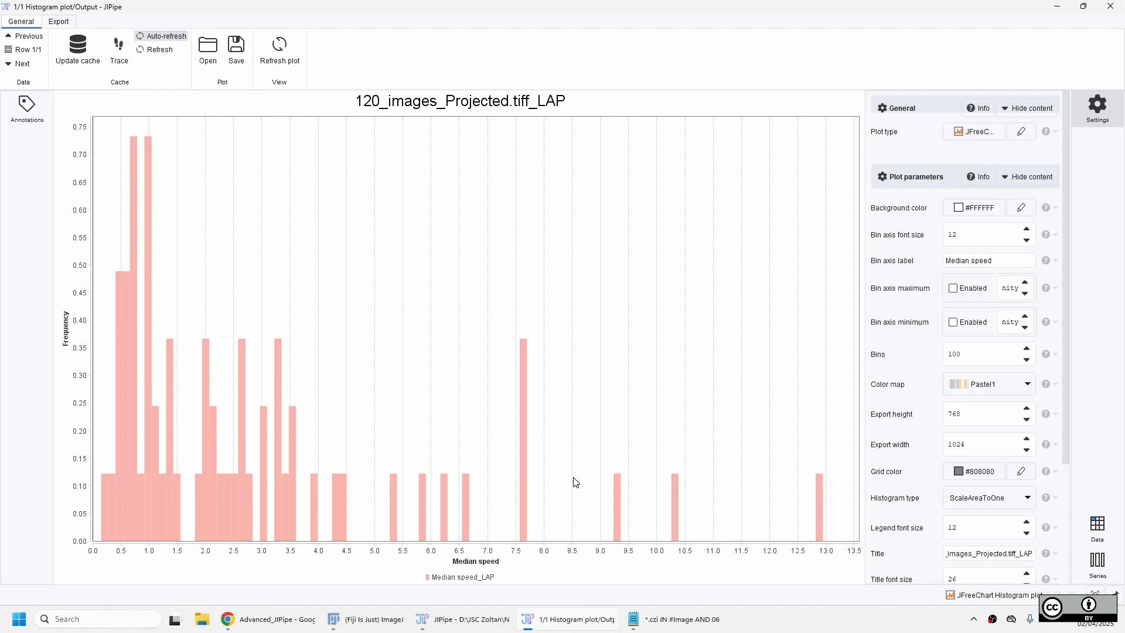
key(BackSpace)
key(BackSpace)
key(BackSpace)
text(50)
- Examine the remaining plot parameters of the histogram, highlighting the bin axis label and the value axis label
scroll(970, 407, down, 4)
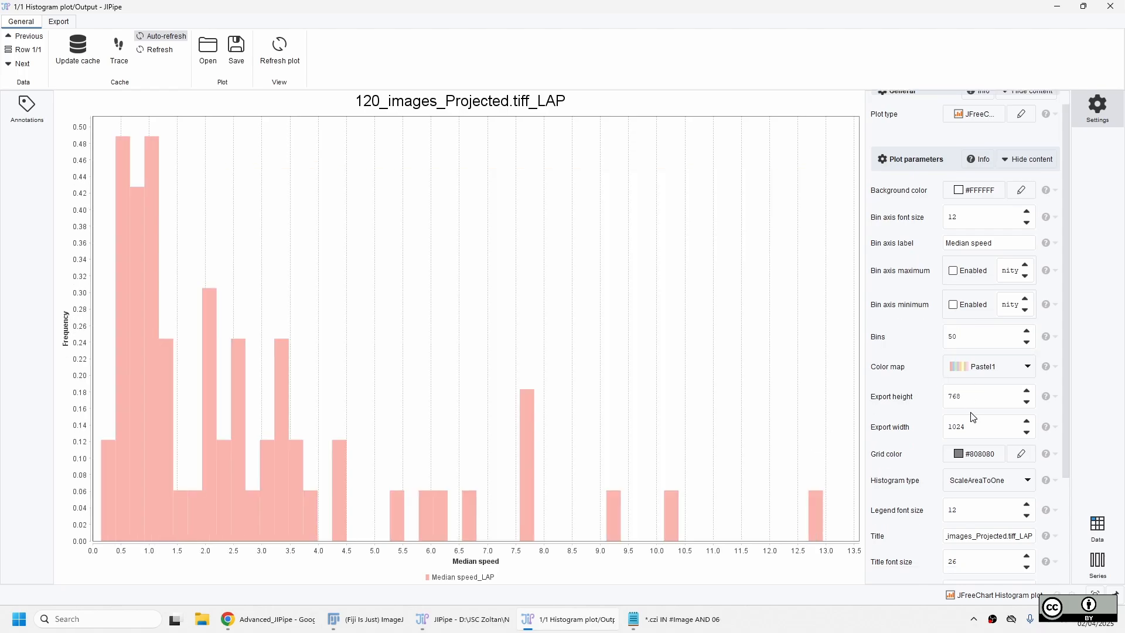
scroll(974, 439, down, 5)
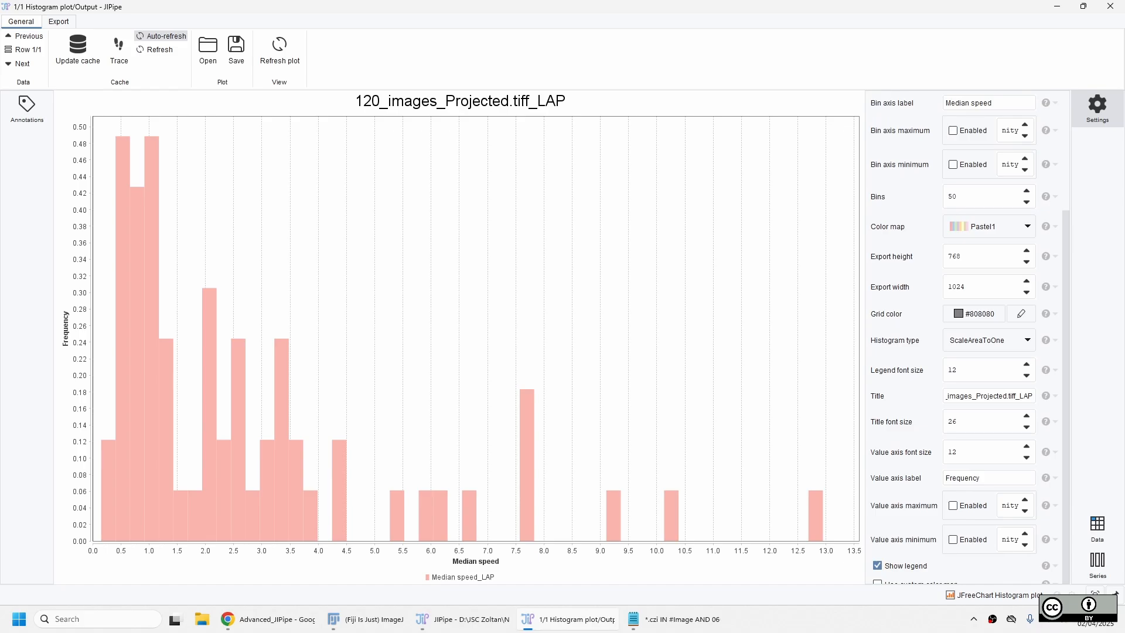
drag(982, 480, 944, 479)
scroll(935, 467, up, 3)
drag(1001, 188, 945, 190)
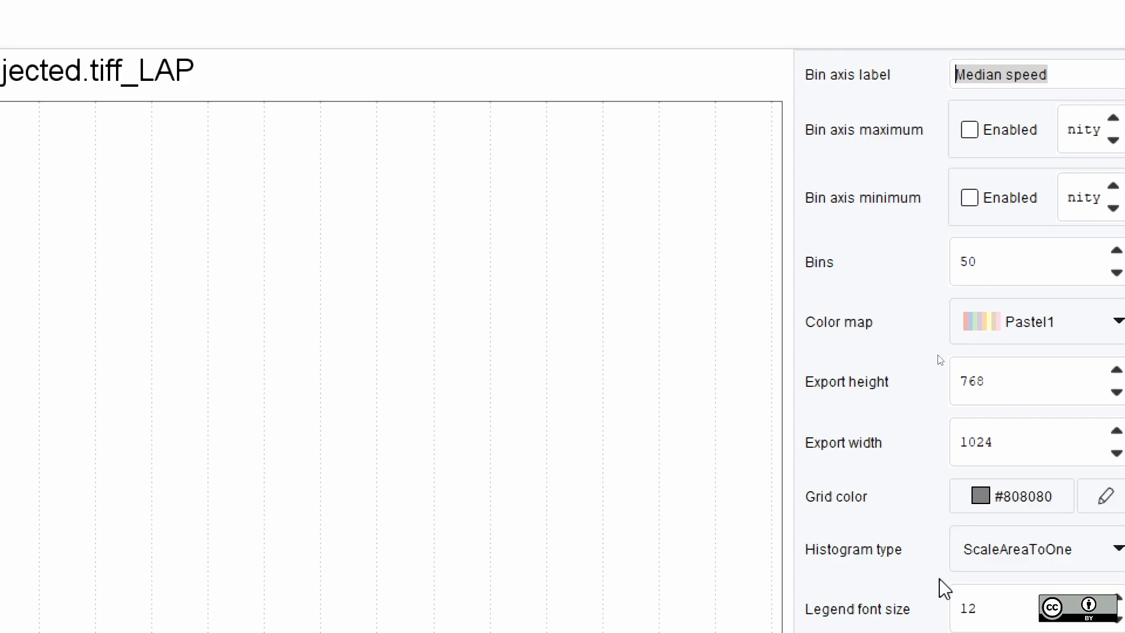
scroll(940, 350, up, 1)
scroll(942, 352, down, 5)
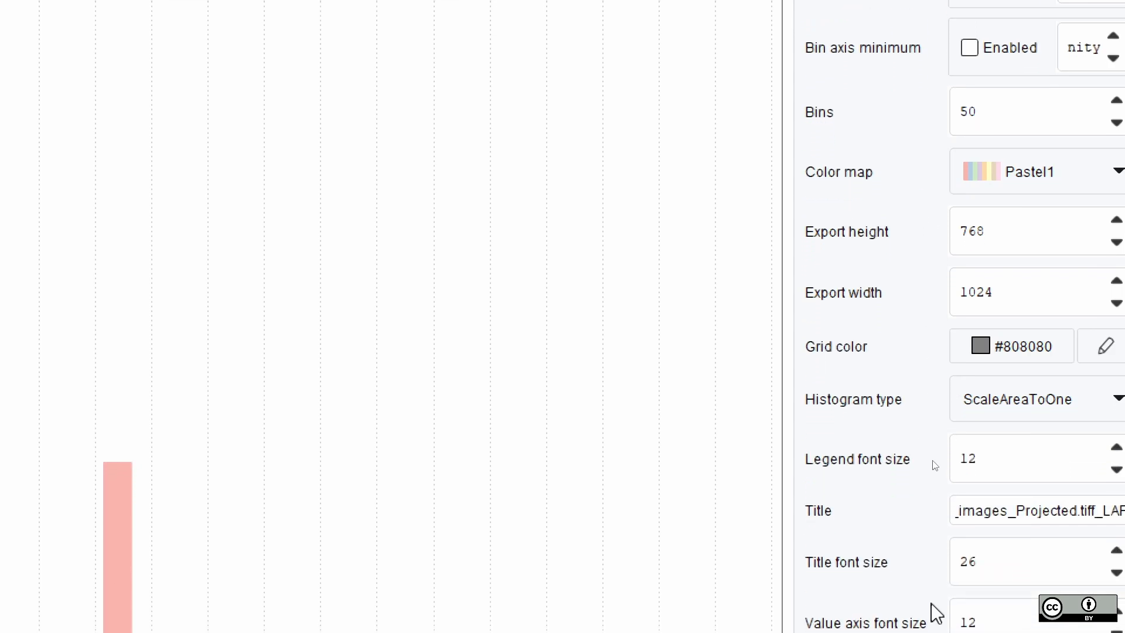
scroll(949, 616, down, 2)
drag(1031, 545, 911, 535)
scroll(884, 617, down, 1)
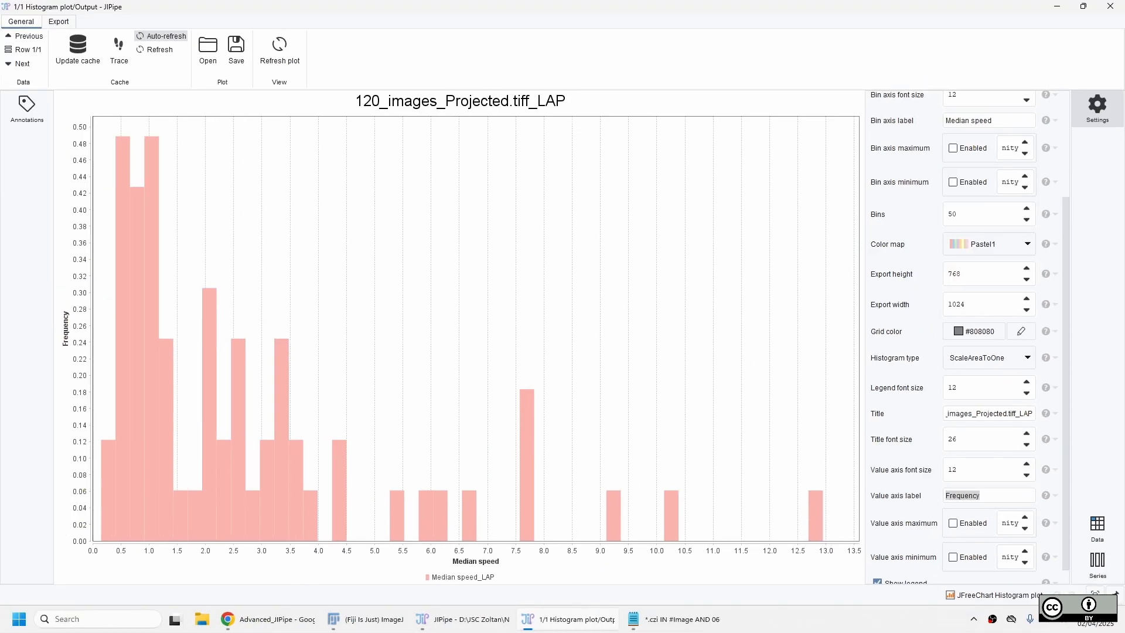
- Close the plot window and inspect the Histogram plot node's series name expression, highlighting the whole expression and its #Source_slot part
click(1110, 6)
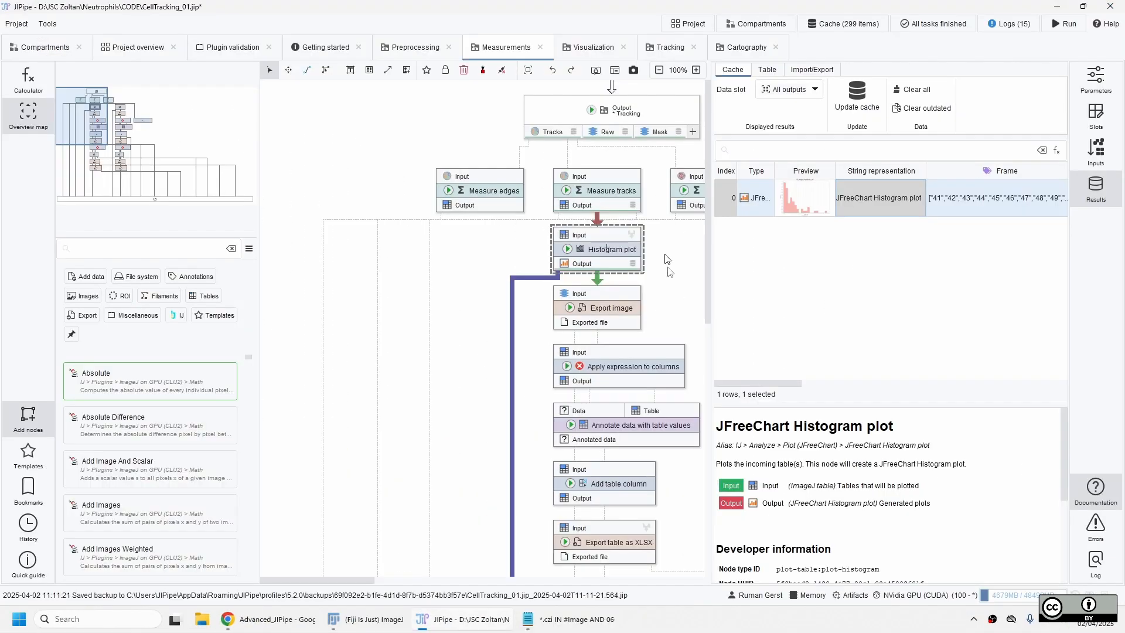
click(612, 251)
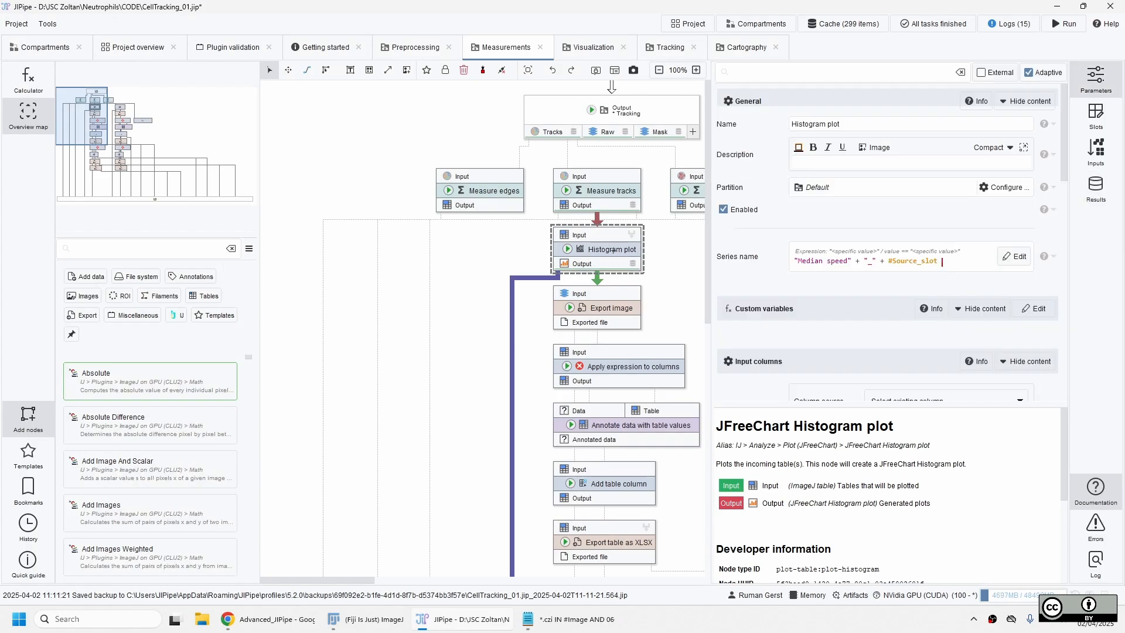
drag(952, 261, 826, 251)
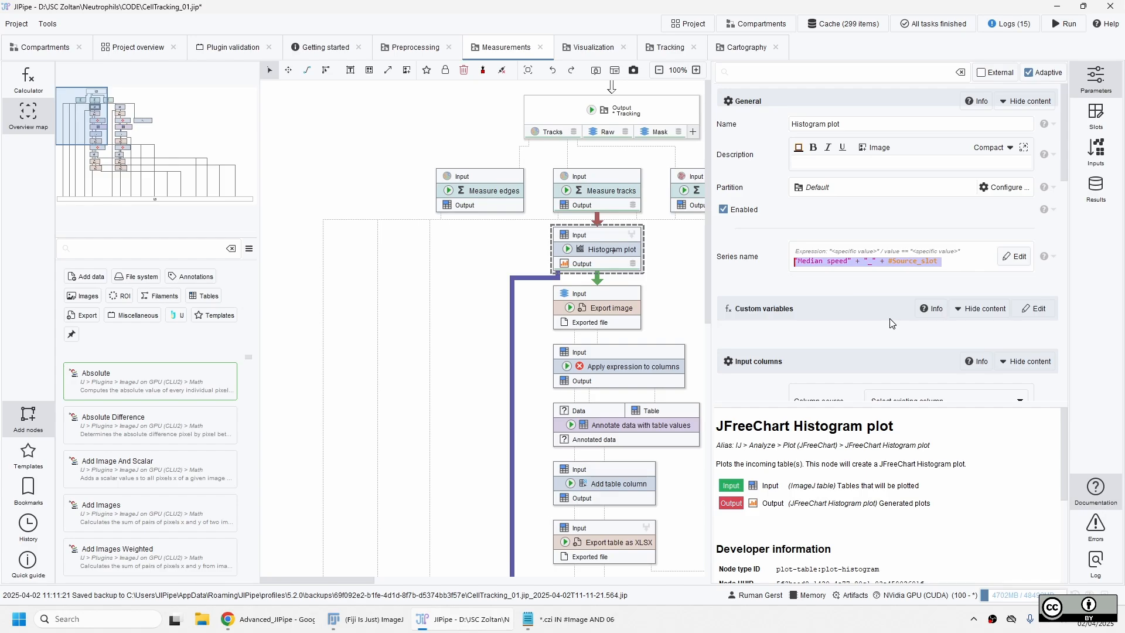
click(916, 263)
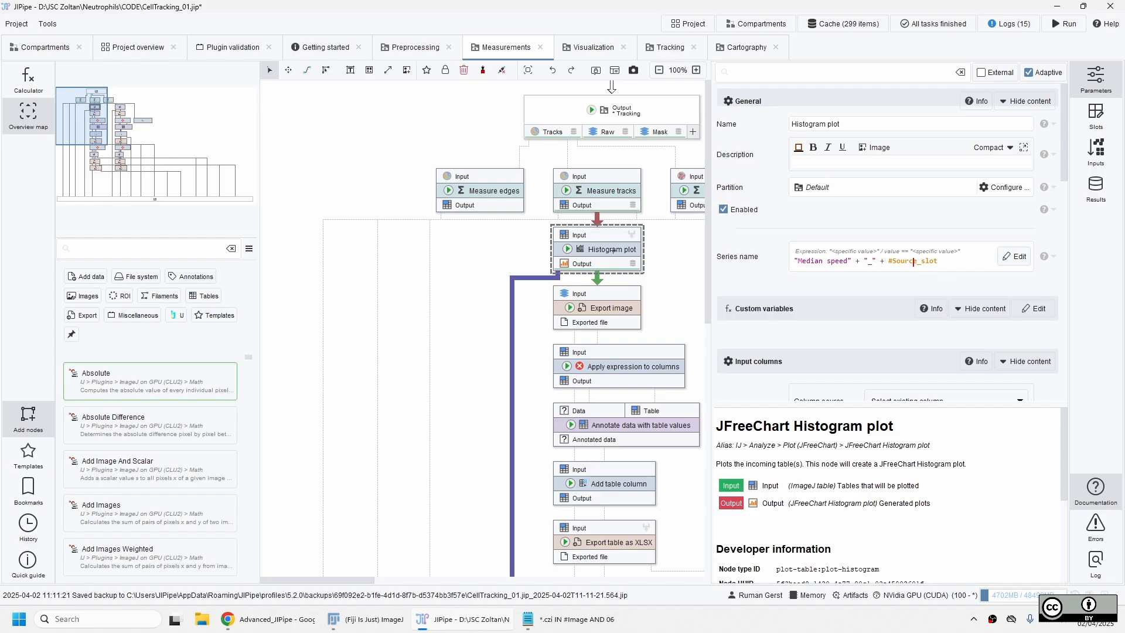
drag(941, 261, 793, 261)
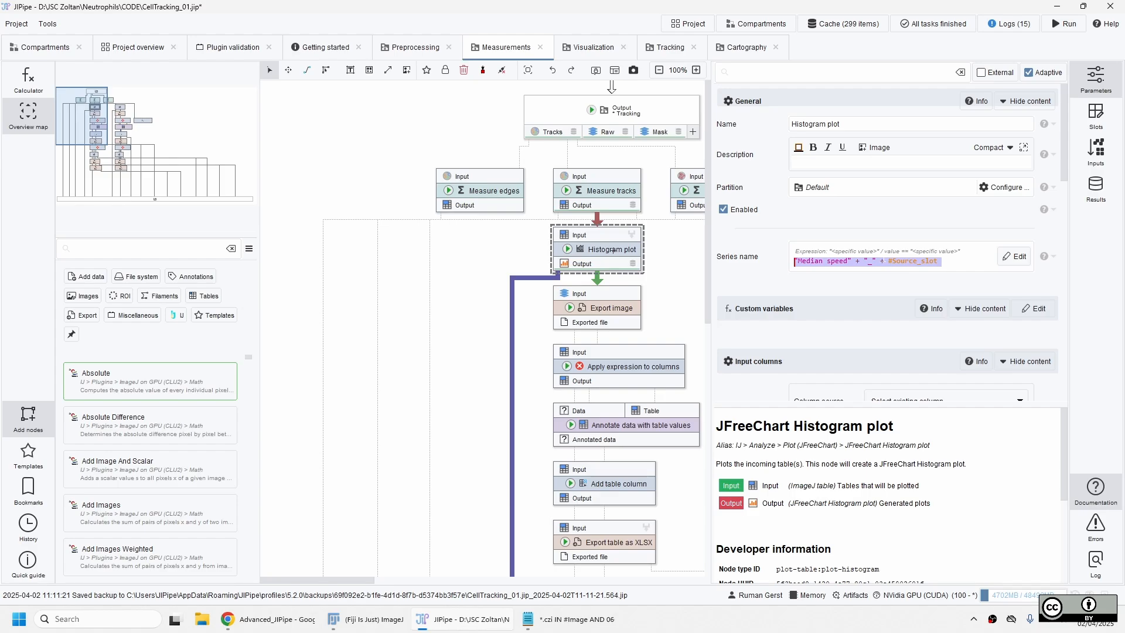
shift+click(885, 259)
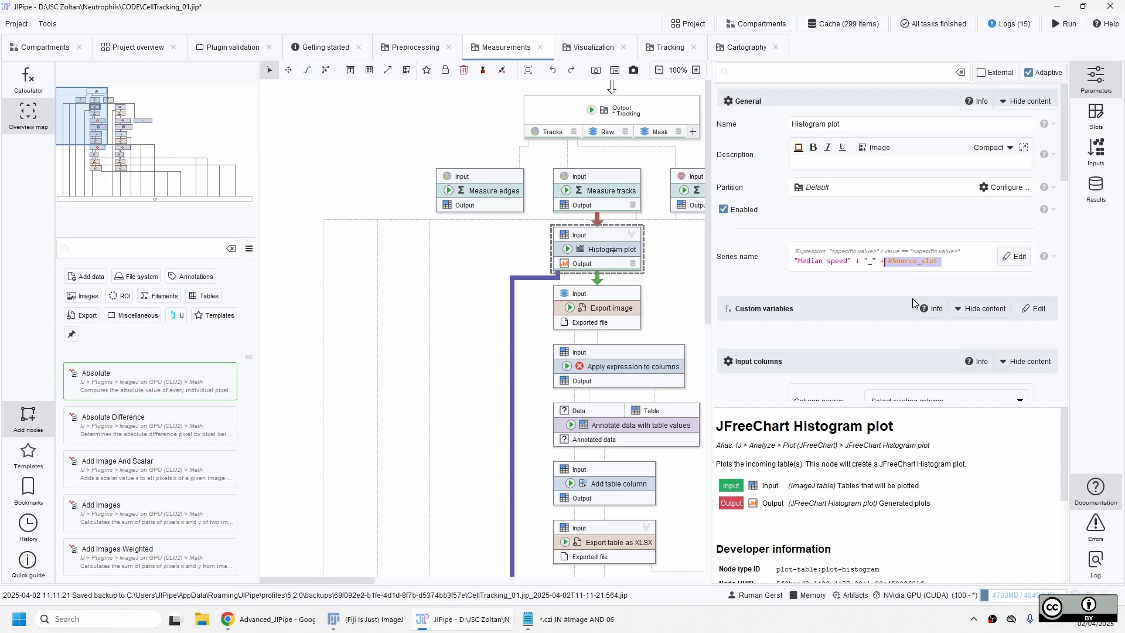
- Highlight the "Median speed" text in the Histogram plot's series name expression, followed by the full expression, and clear the selection
click(885, 262)
key(Home)
key(shift+Right)
key(shift+Right)
key(shift+Right)
key(shift+Right)
key(shift+Right)
key(shift+Right)
key(shift+Right)
key(shift+Right)
key(shift+Right)
key(shift+Right)
key(shift+Right)
key(shift+Right)
key(shift+Right)
key(shift+Right)
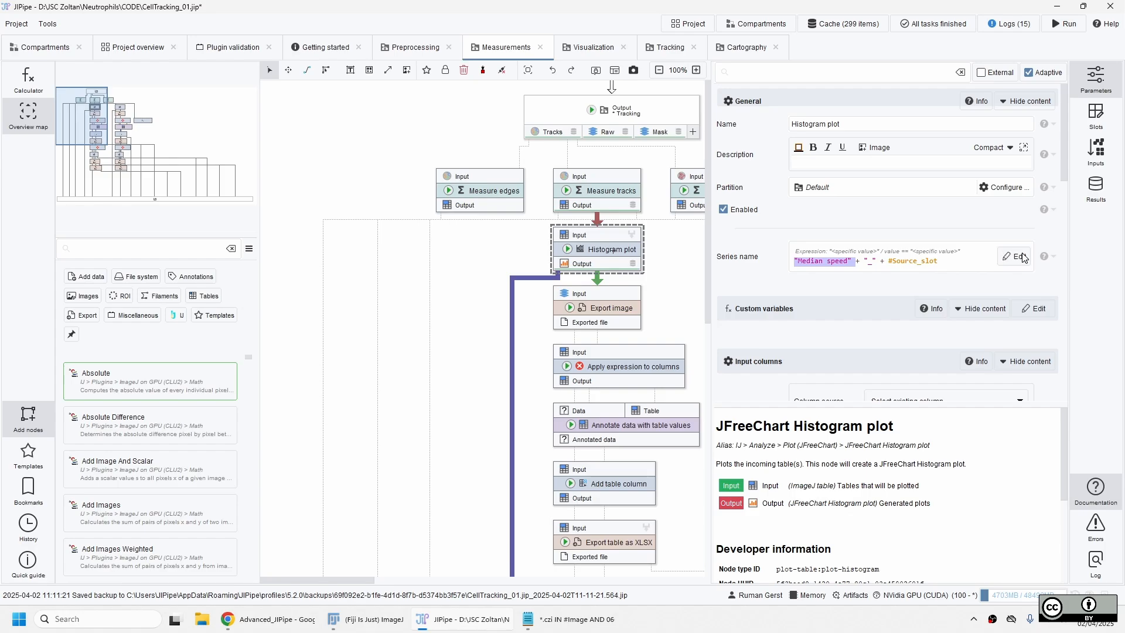
key(End)
key(shift+Left)
key(shift+Left)
key(shift+Left)
key(shift+Left)
key(shift+Left)
key(shift+Left)
key(shift+Left)
key(shift+Left)
key(shift+Left)
key(shift+Left)
key(shift+Left)
key(shift+Left)
key(shift+Left)
key(shift+Left)
key(shift+Left)
key(shift+Left)
key(shift+Left)
key(shift+Left)
key(shift+Left)
key(shift+Left)
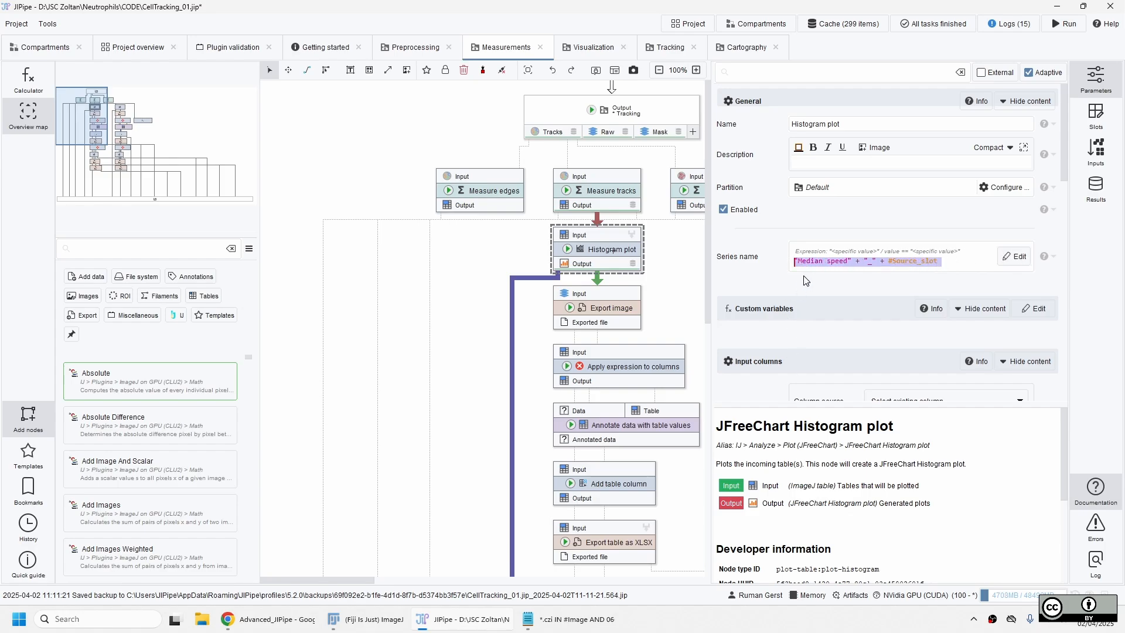
click(832, 261)
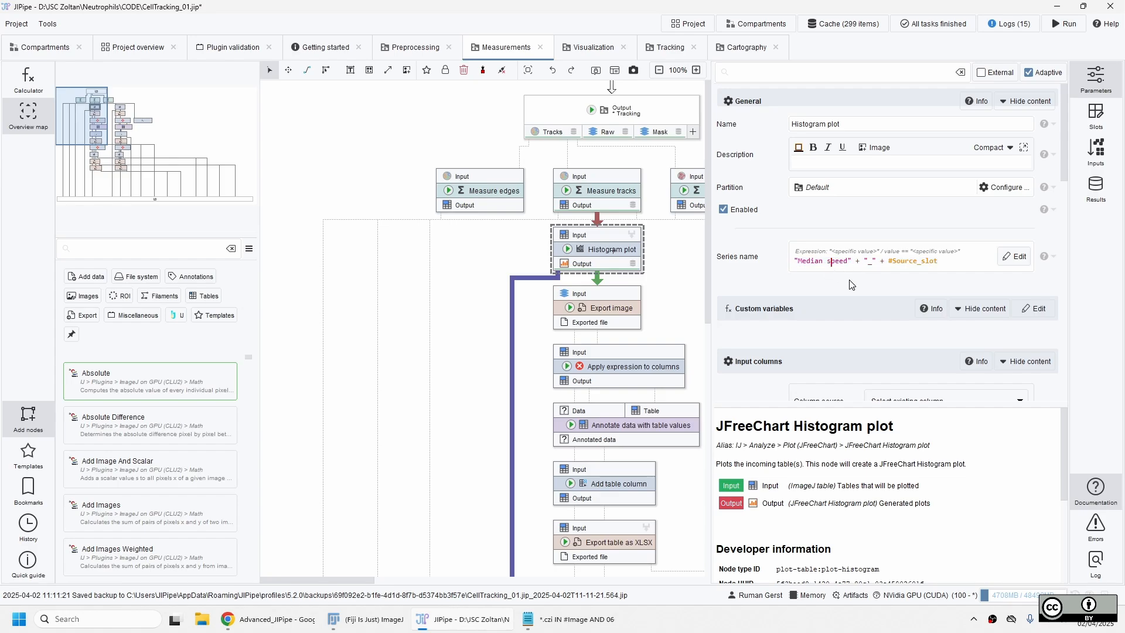
- Copy the Export image node's file path expression into the open Notepad note and enlarge the note's text
click(619, 320)
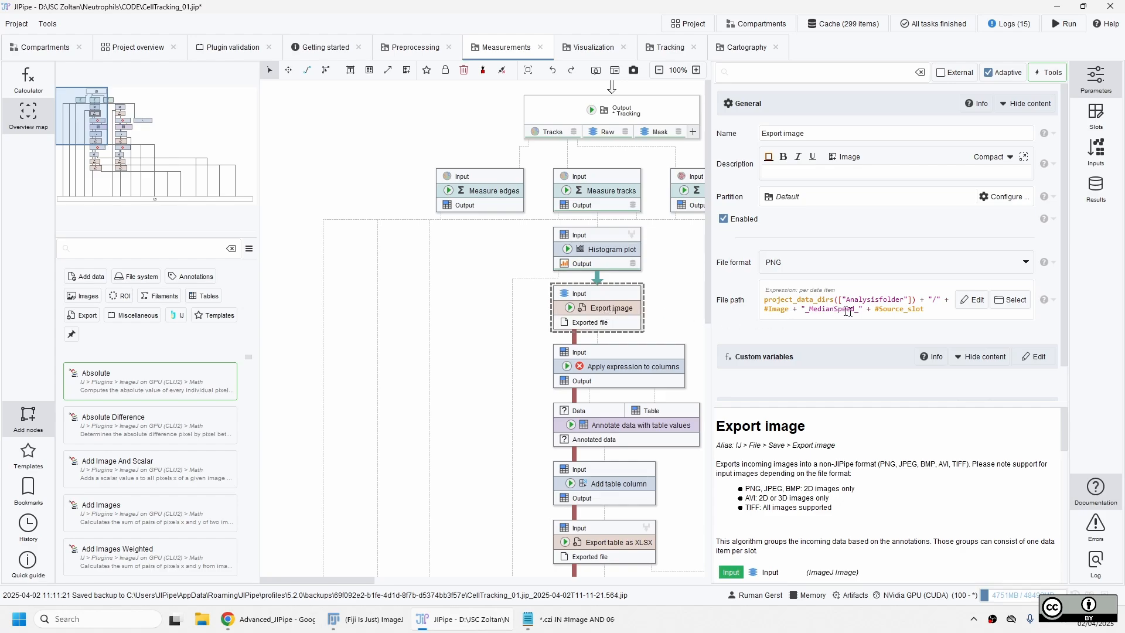
drag(936, 316, 901, 192)
key(alt+Tab)
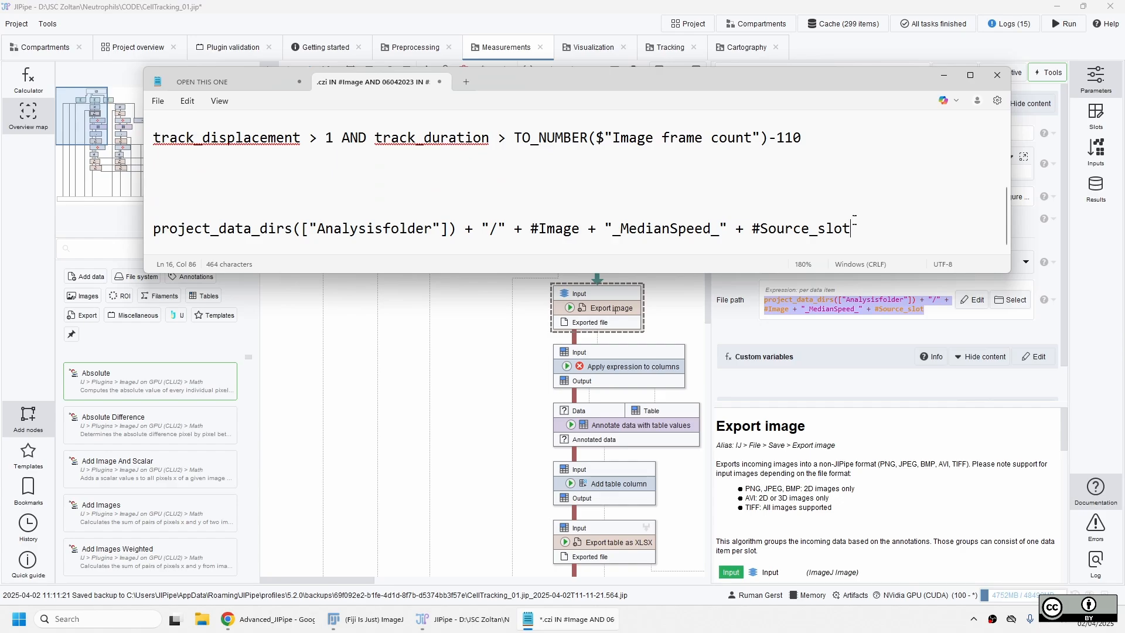
key(ctrl+plus)
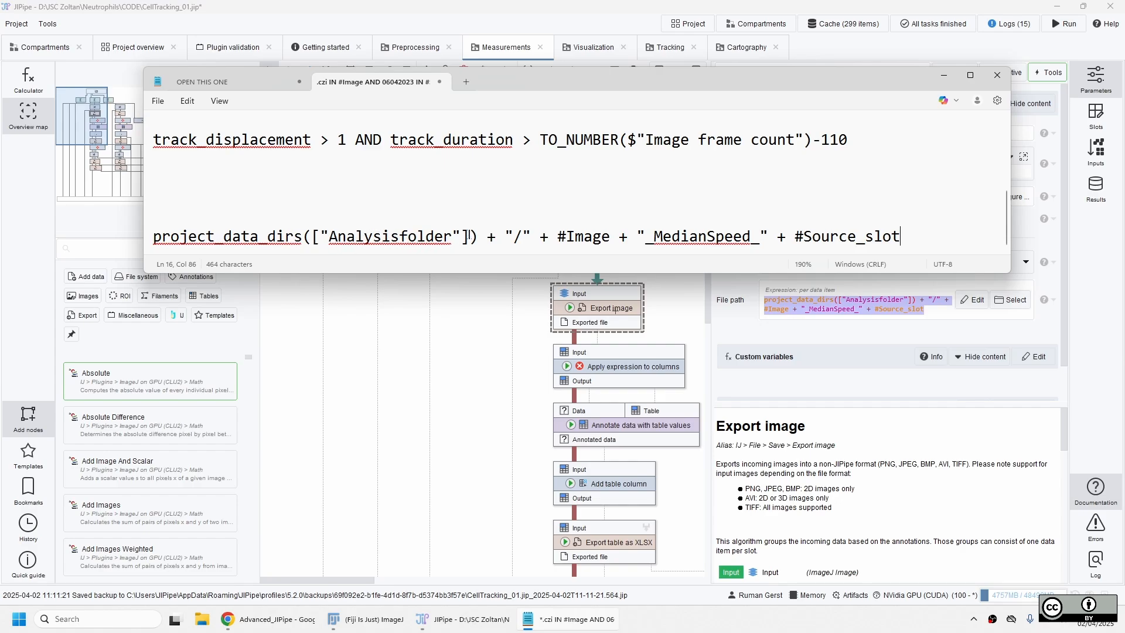
- Examine the file path expression piece by piece in the note, highlighting project_data_dirs, Analysisfolder, #Image, _MedianSpeed_ and #Source_slot
drag(476, 235, 154, 236)
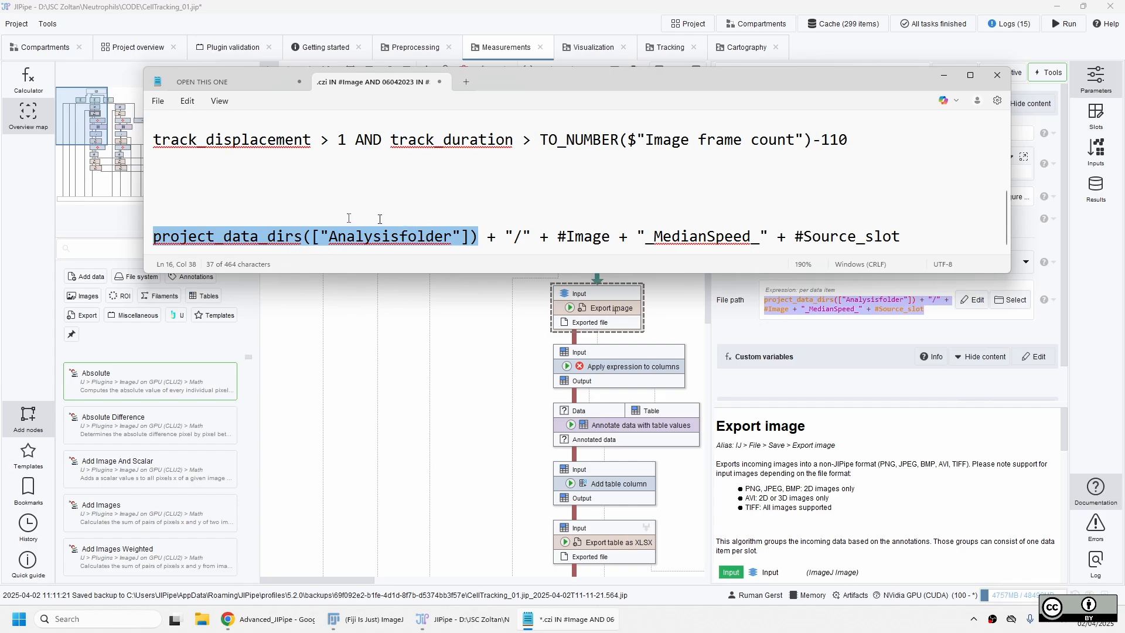
click(319, 210)
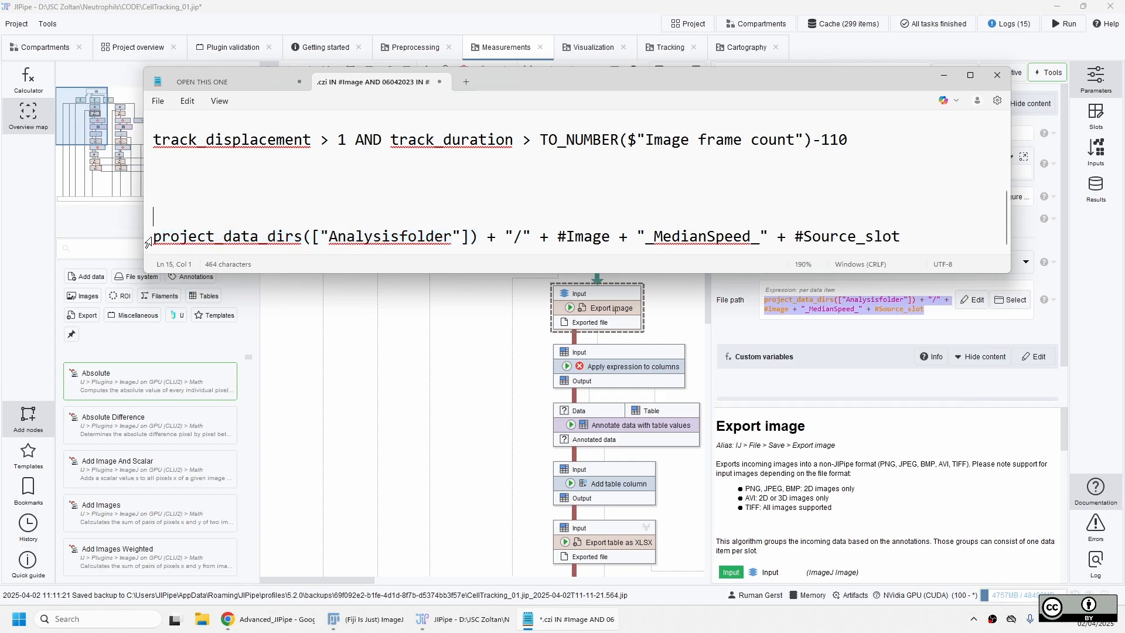
drag(153, 236, 304, 237)
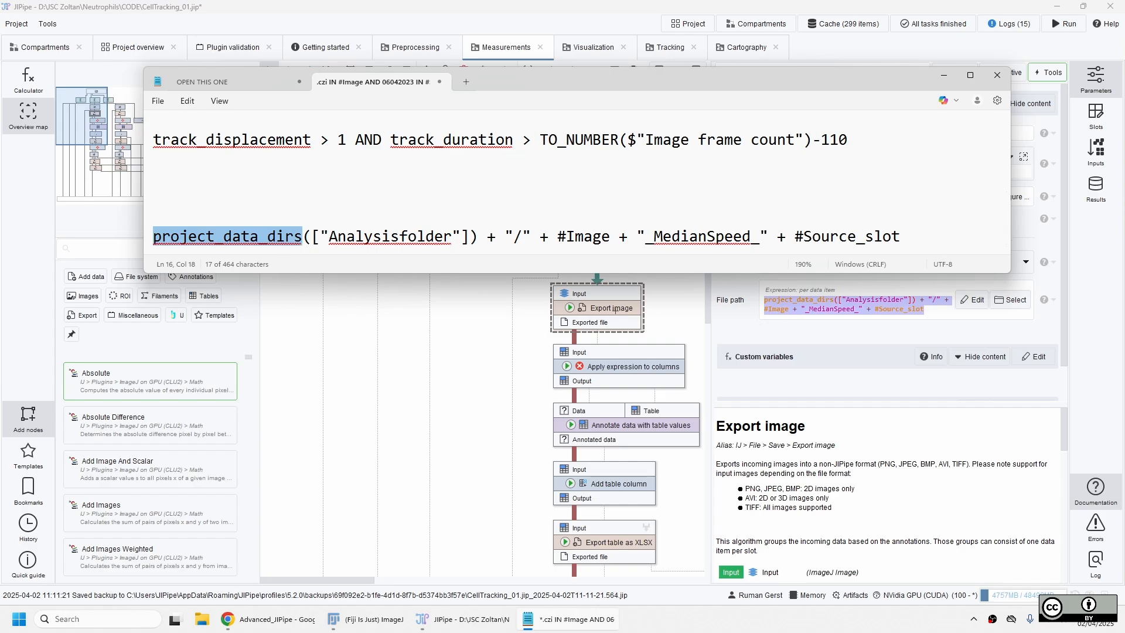
double_click(341, 240)
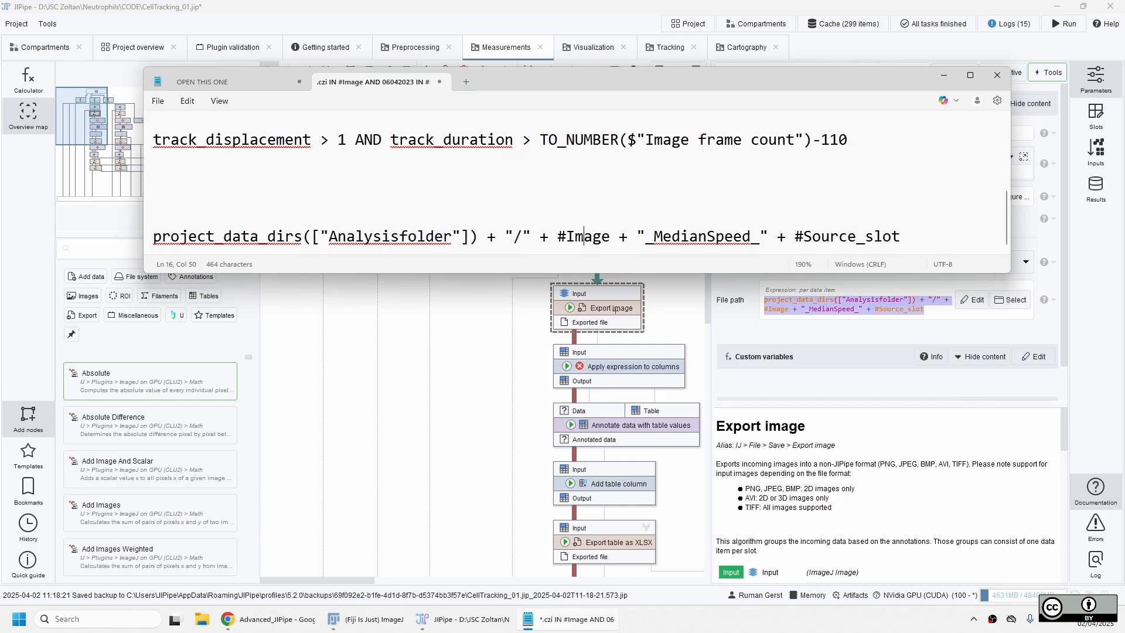
double_click(583, 237)
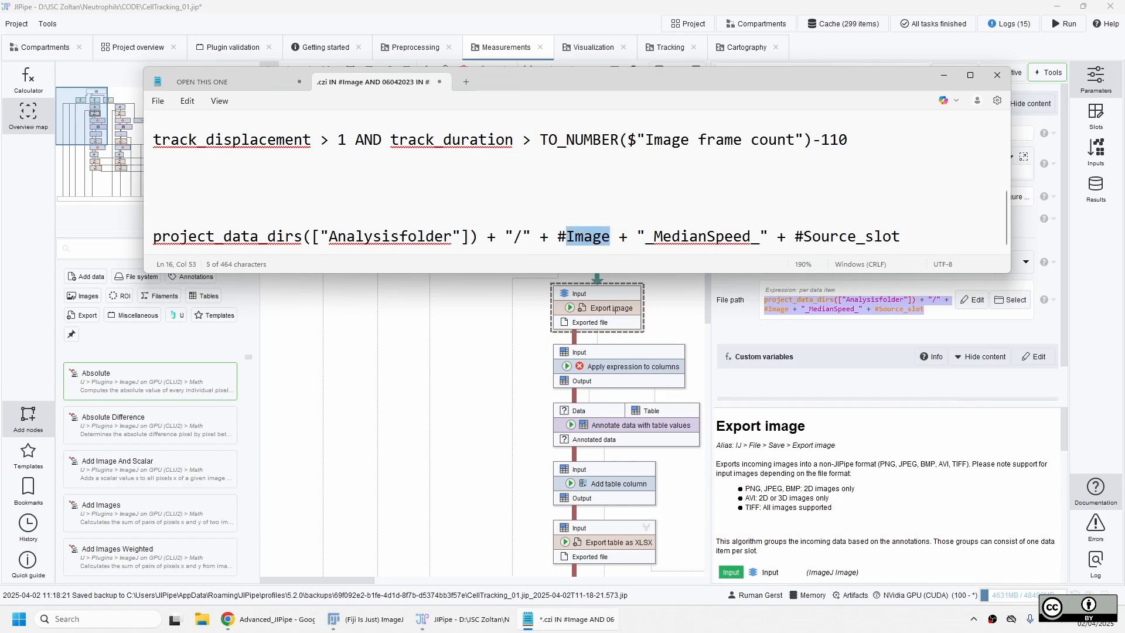
double_click(681, 237)
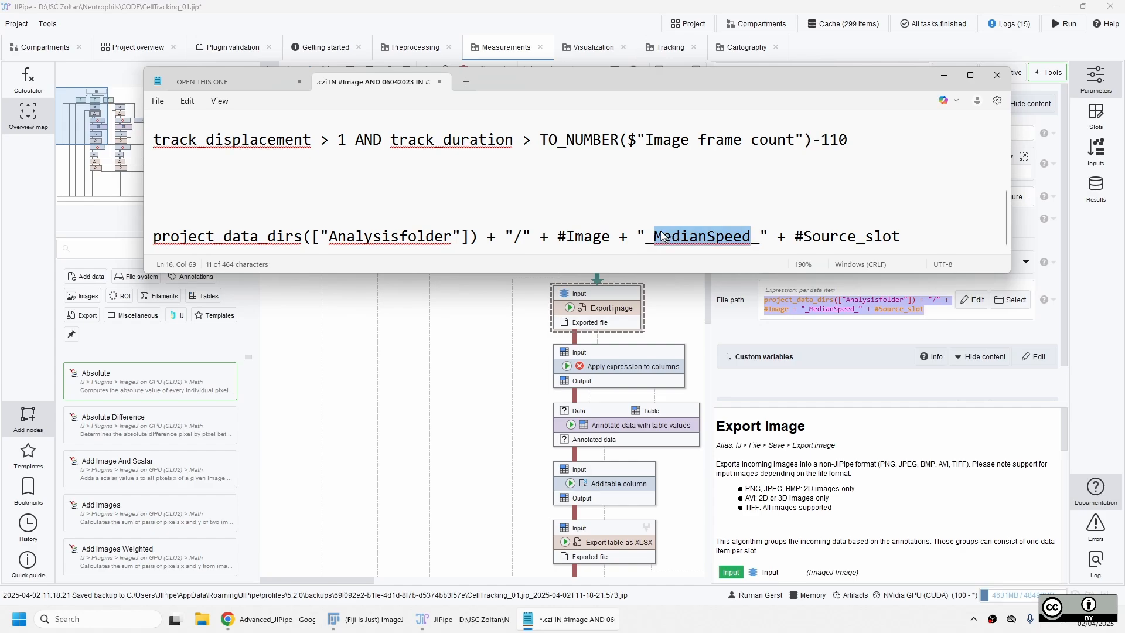
click(637, 237)
click(707, 236)
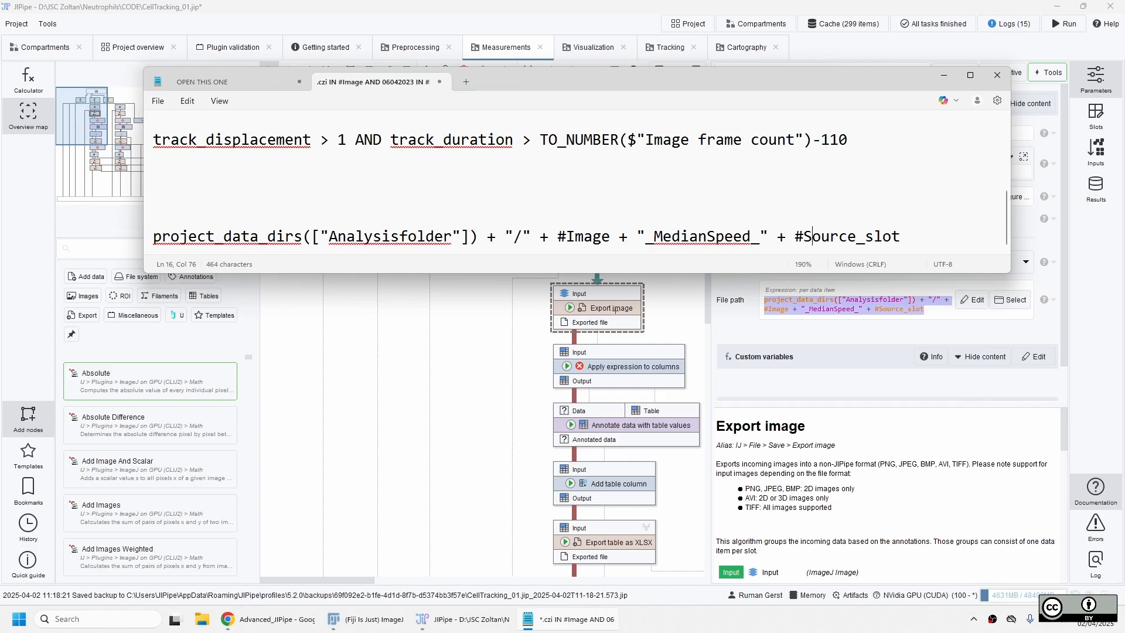
double_click(815, 237)
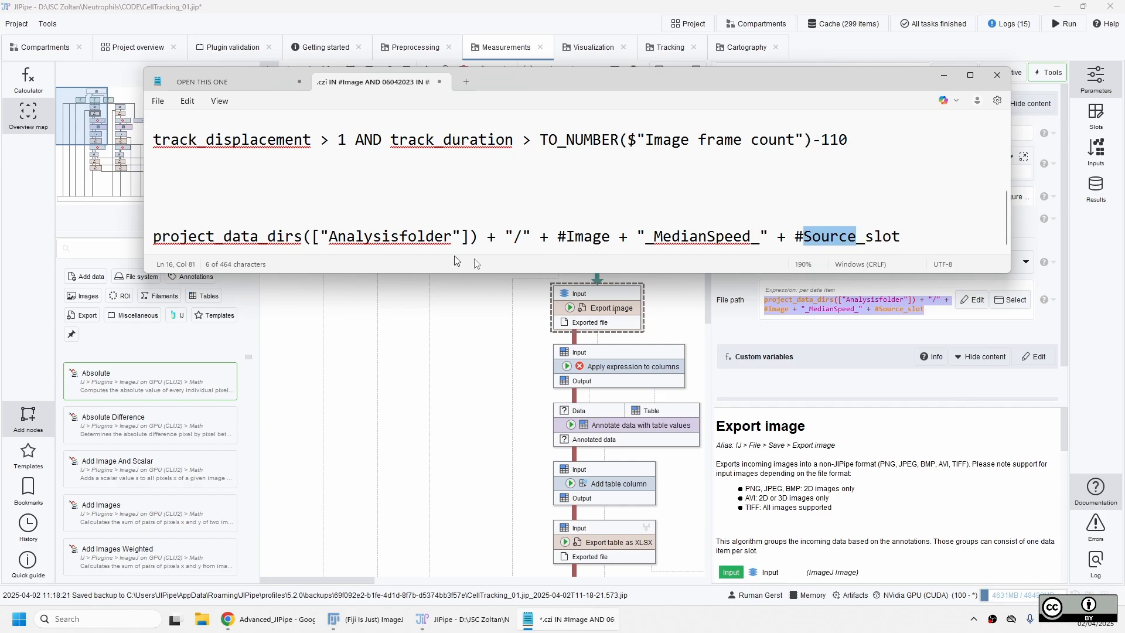
- Return to JIPipe and run the Export image node to export the median speed histogram
click(582, 323)
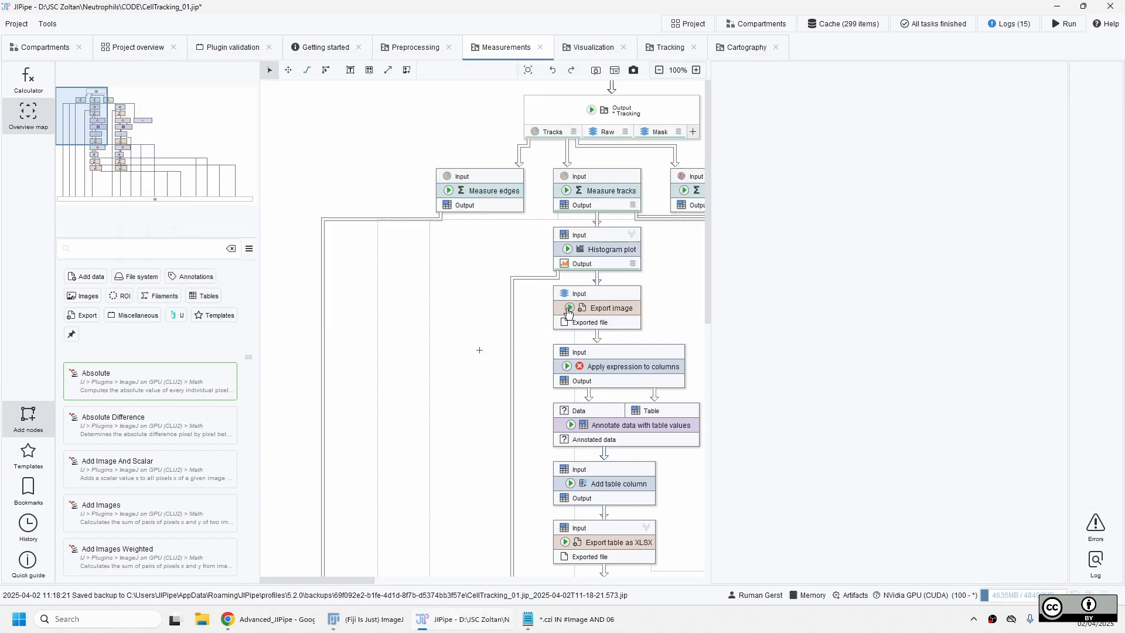
right_click(581, 322)
click(603, 319)
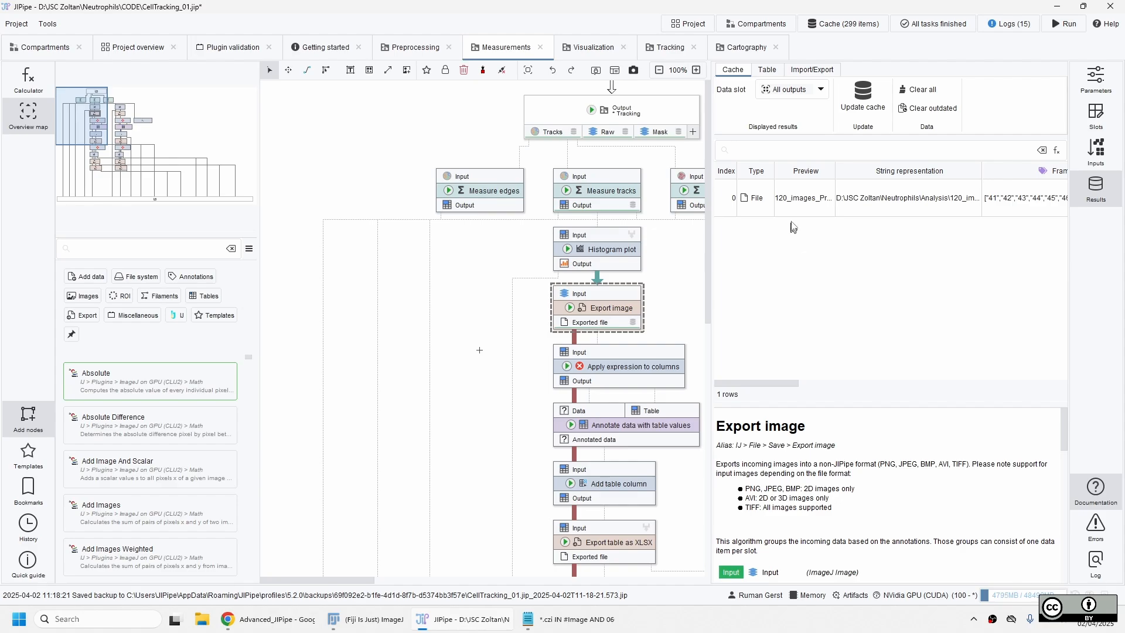
- Open the exported file's Analysis folder from the node's results, view the MedianSpeed histogram PNG, and close the image
double_click(806, 204)
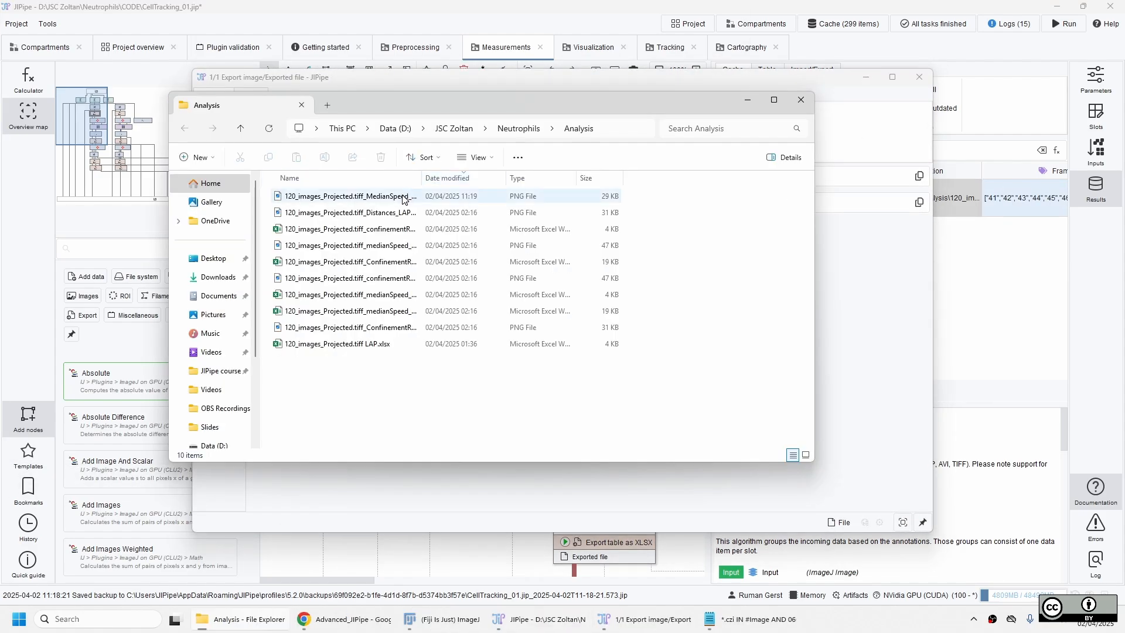
click(405, 200)
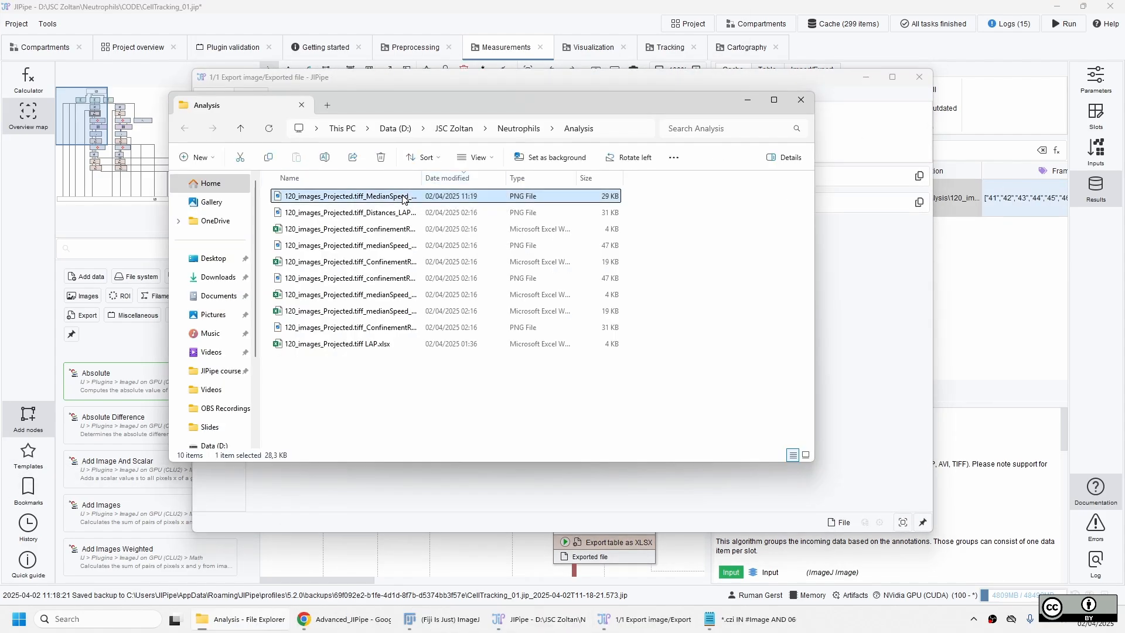
double_click(403, 199)
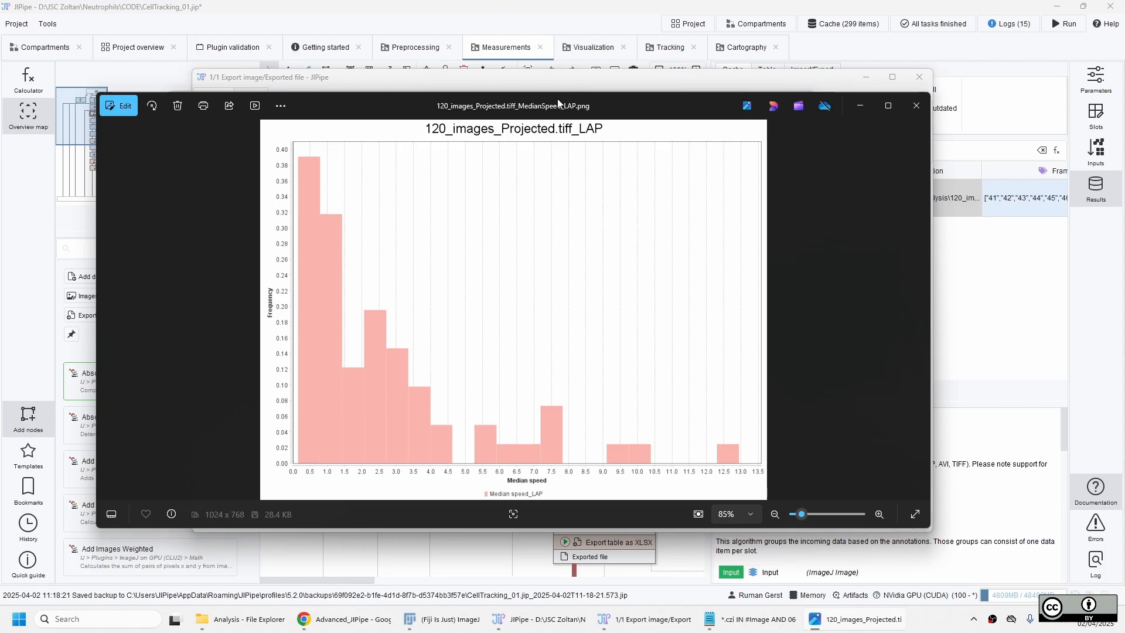
click(914, 104)
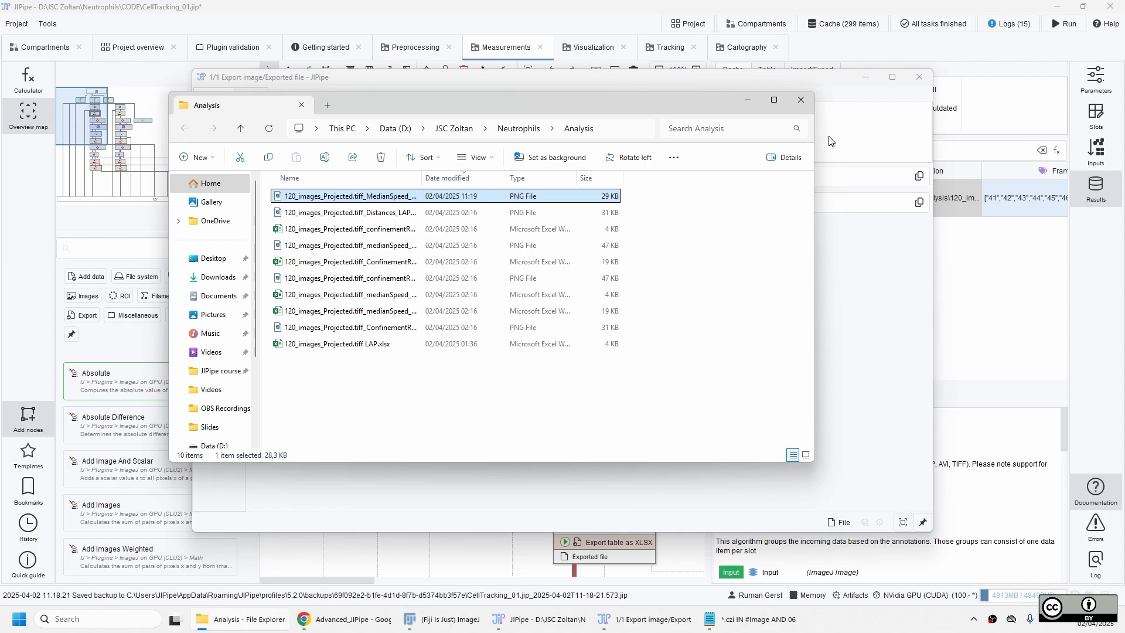
- Return to the workflow and inspect the Apply expression to columns node's parameters, highlighting the output column AVG_medianSpeed
click(420, 547)
click(643, 366)
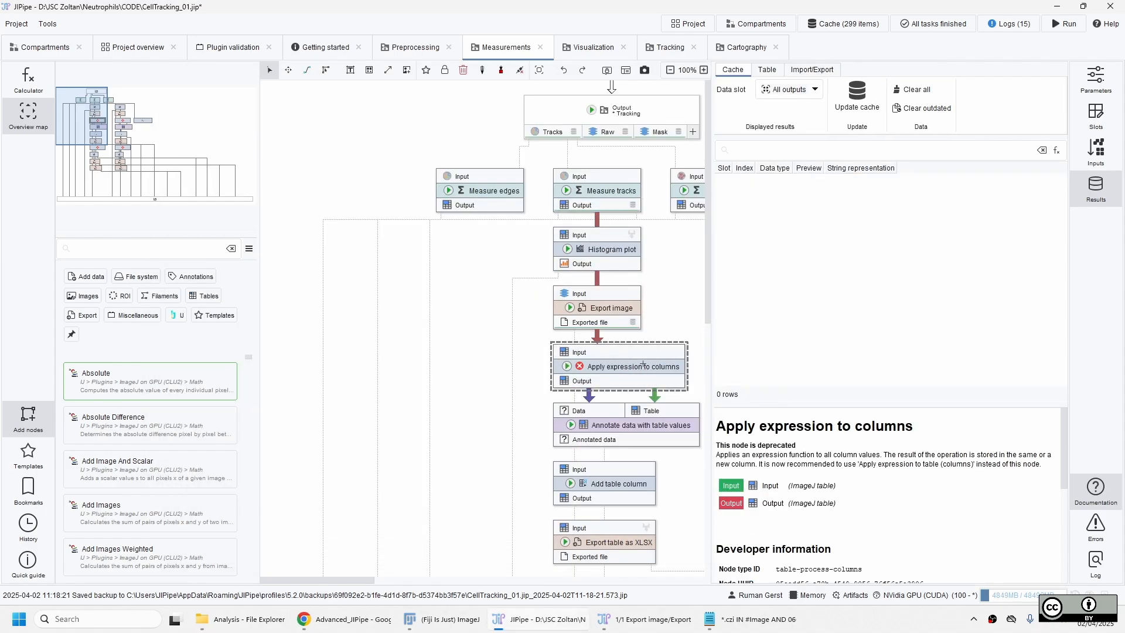
click(1095, 79)
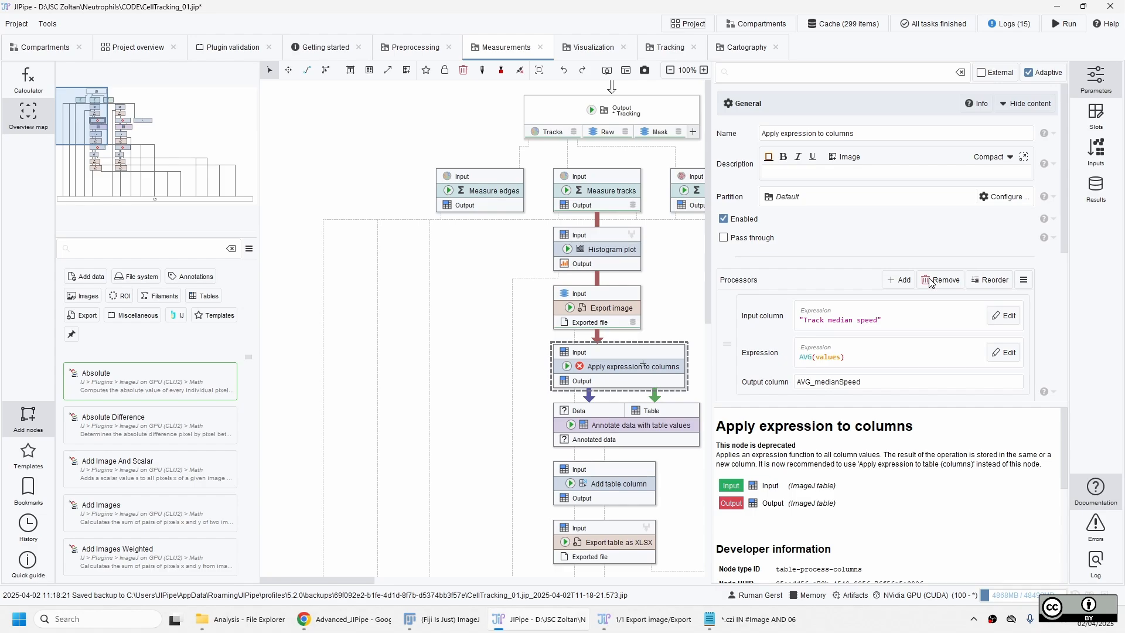
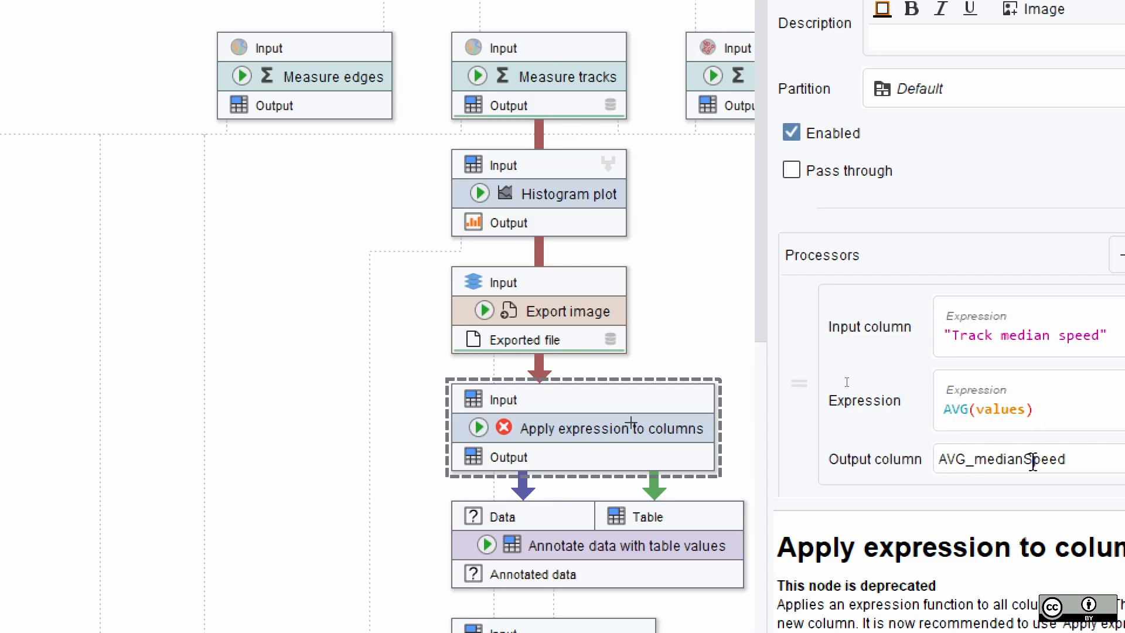
click(1084, 462)
double_click(937, 460)
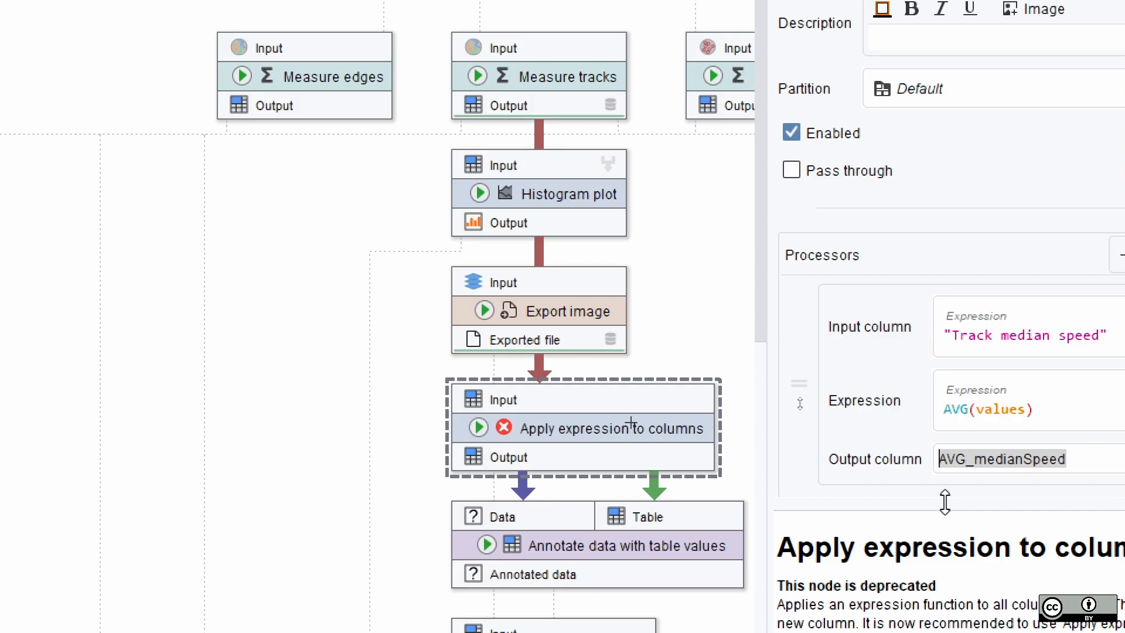
- Inspect the generated annotations of the Annotate data with table values node, highlighting the "medianSpeed" name and continuing to the STDEVSpeed entry
scroll(673, 469, down, 2)
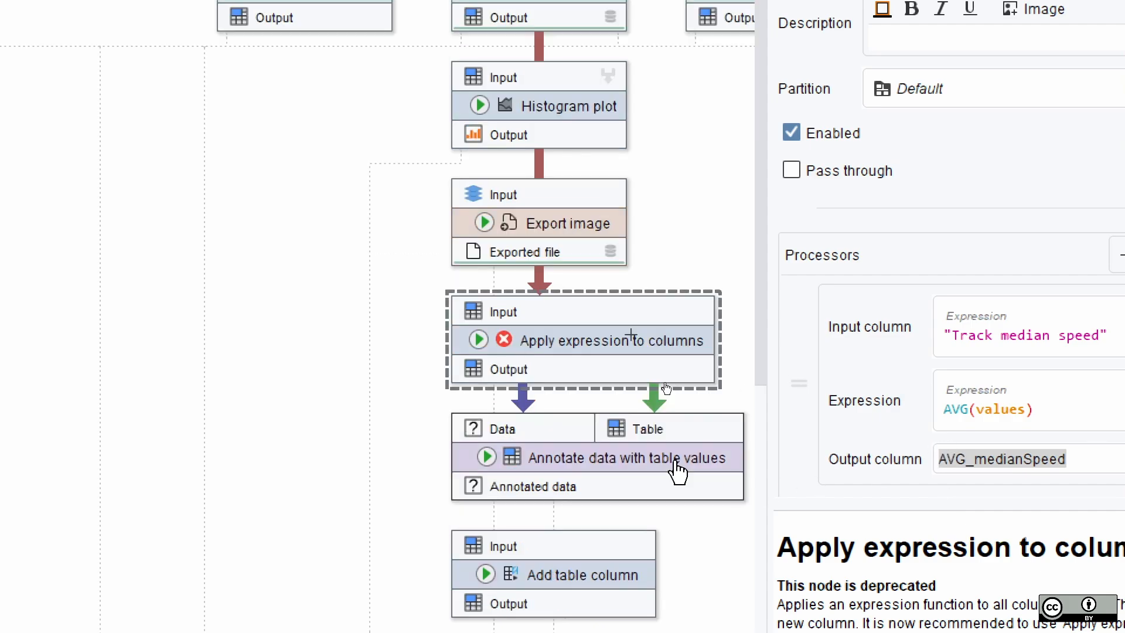
click(677, 465)
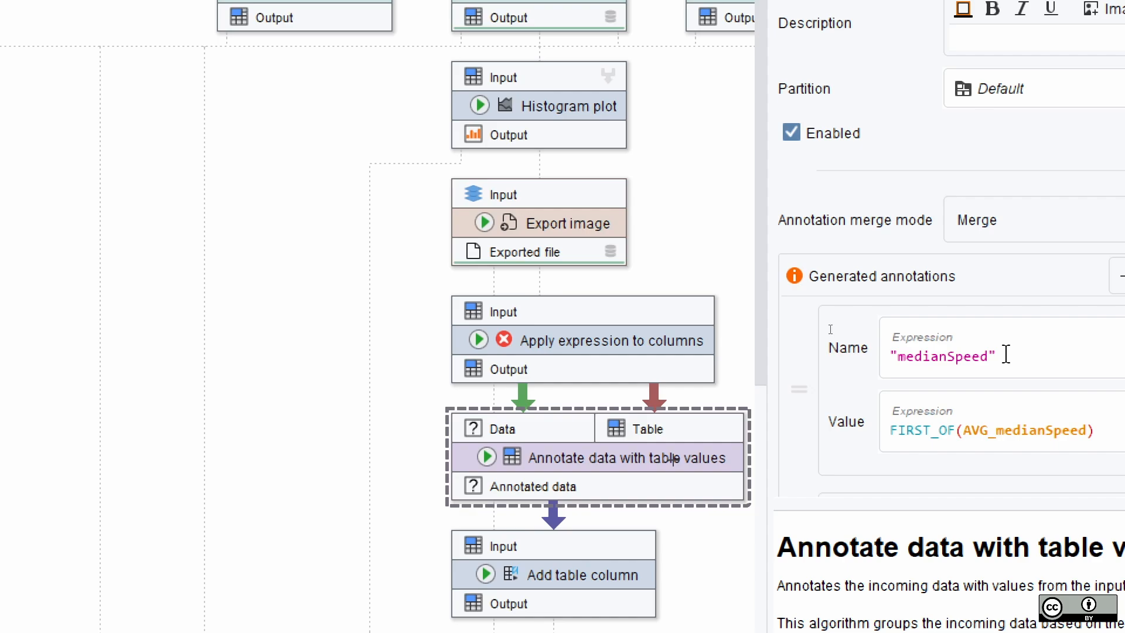
drag(1006, 353, 857, 336)
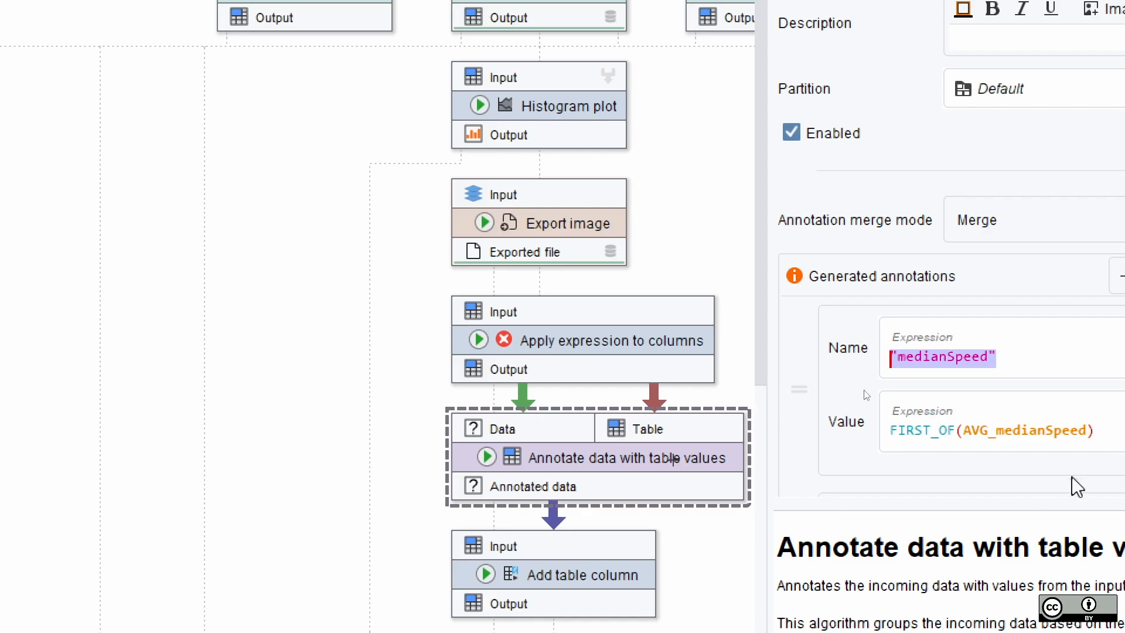
scroll(1019, 416, down, 2)
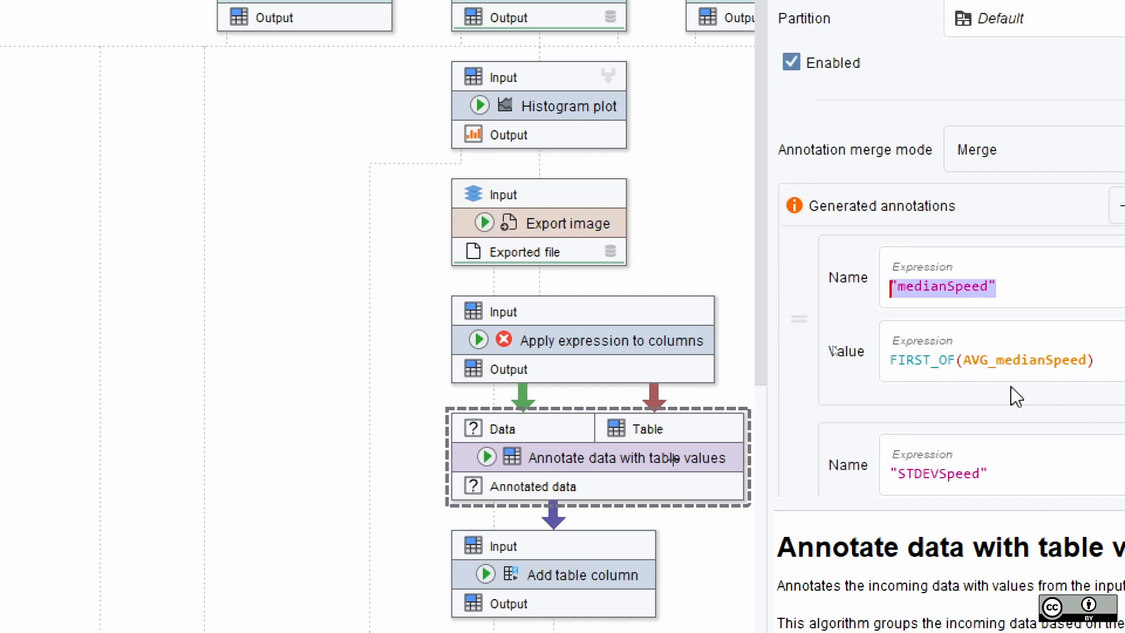
scroll(1010, 383, down, 3)
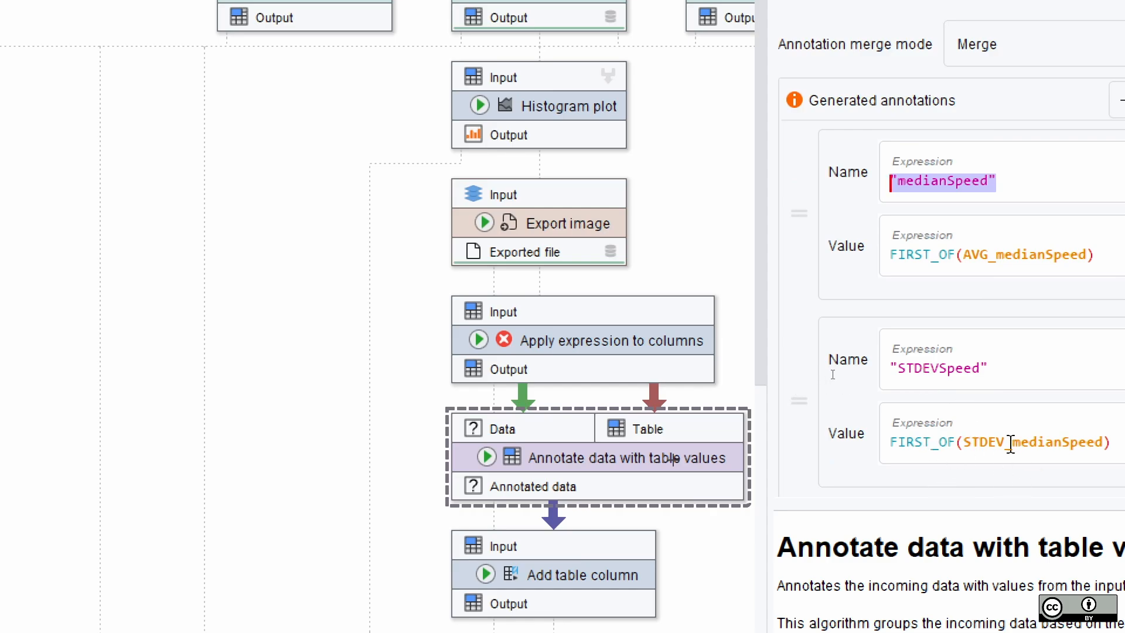
- Inspect the Add table column node's parameters, highlighting the function expression that fills the output column Condition
scroll(1010, 443, down, 3)
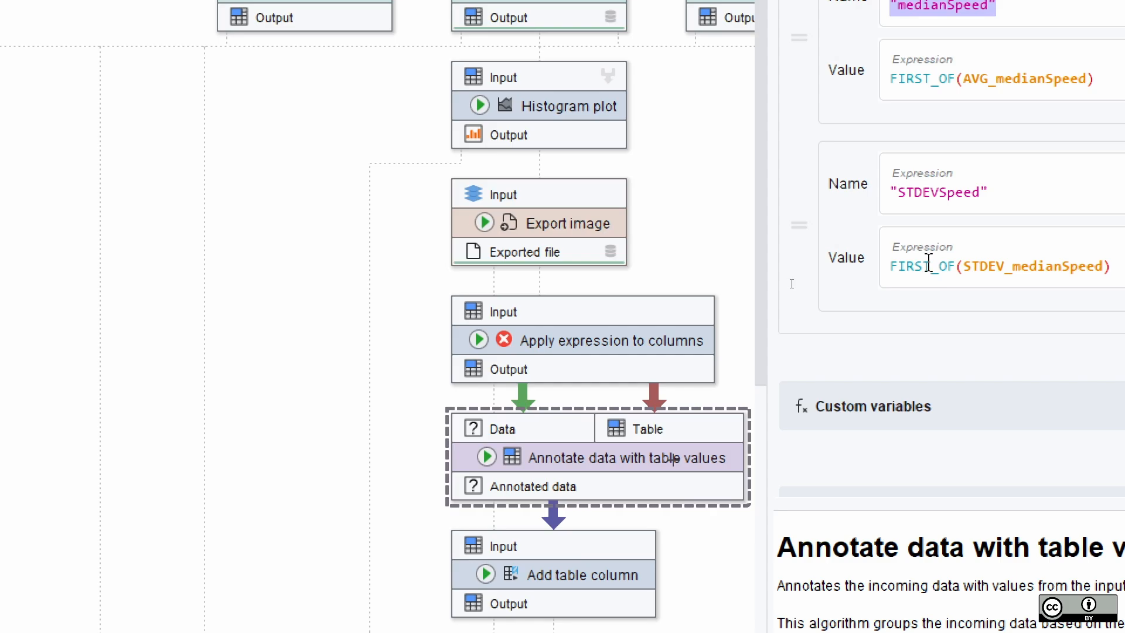
scroll(594, 480, down, 4)
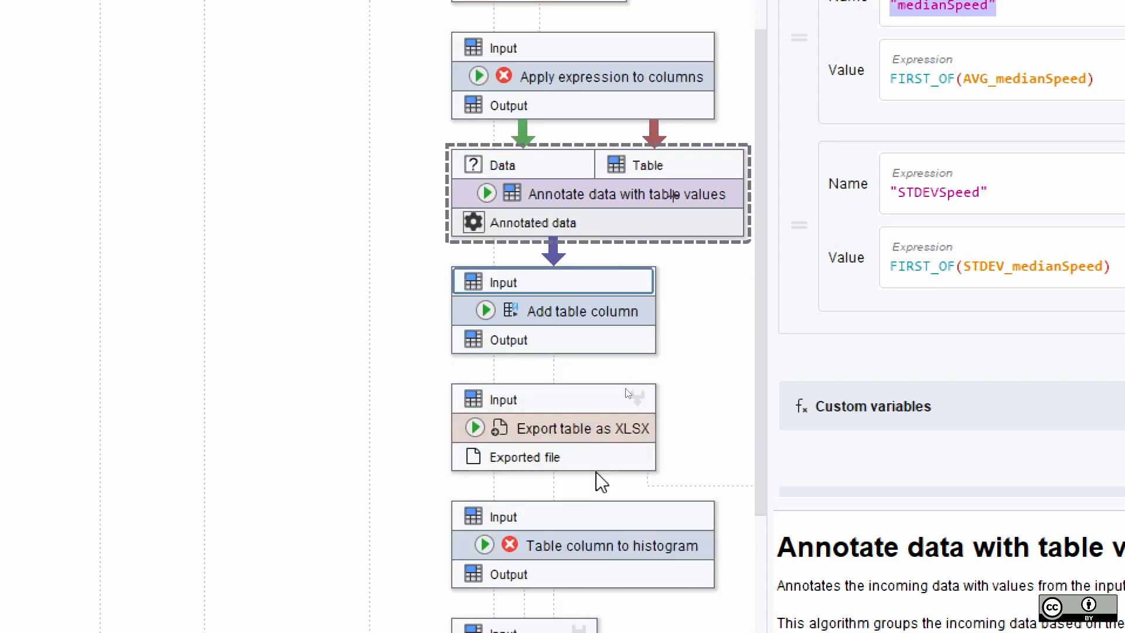
click(578, 304)
scroll(1012, 412, down, 1)
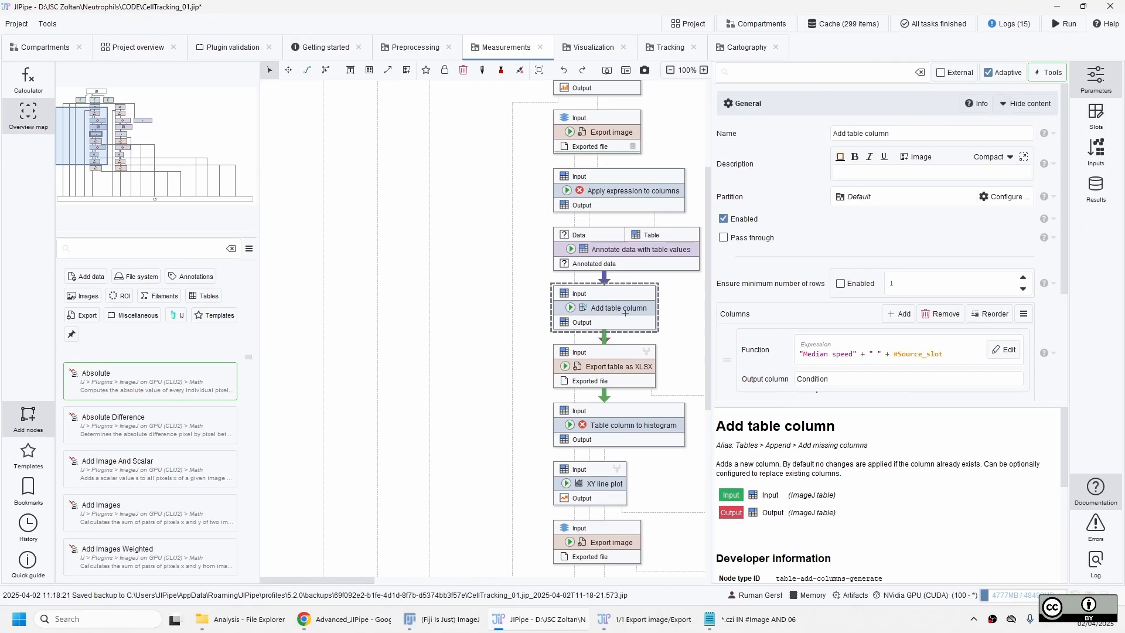
click(944, 355)
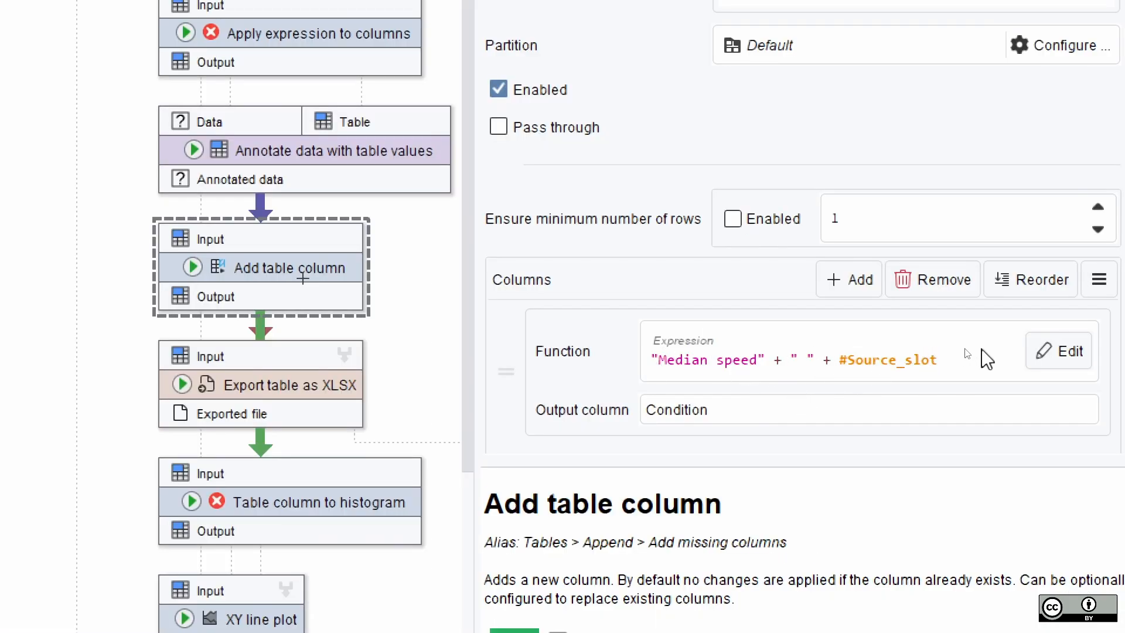
drag(956, 356, 866, 351)
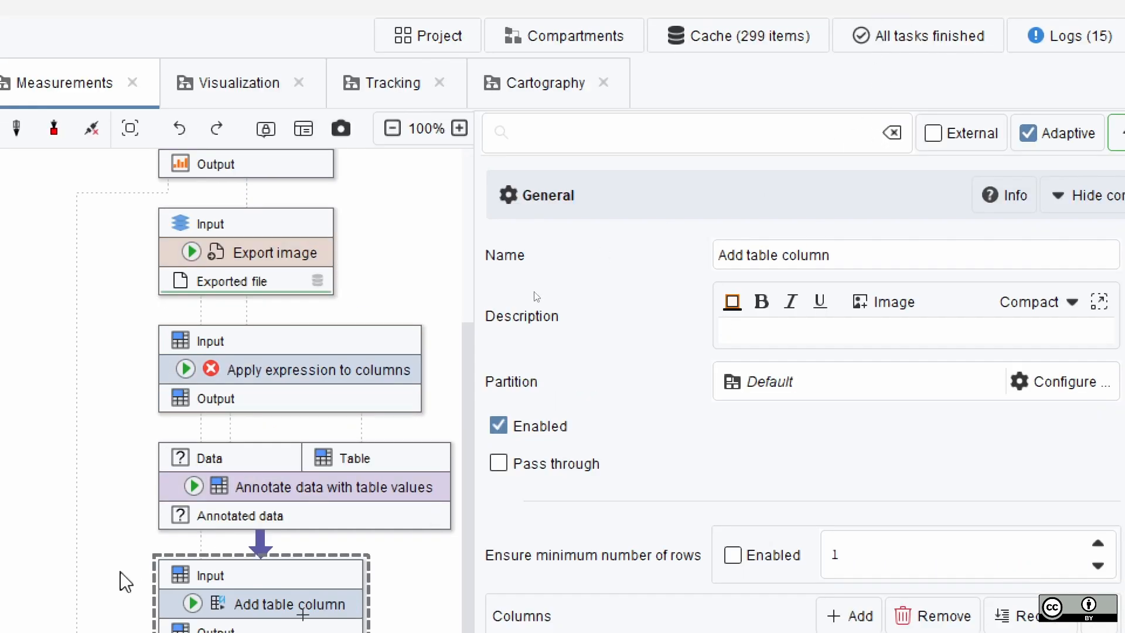
- Run the Add table column node and open its output table
scroll(371, 212, down, 2)
scroll(377, 556, down, 2)
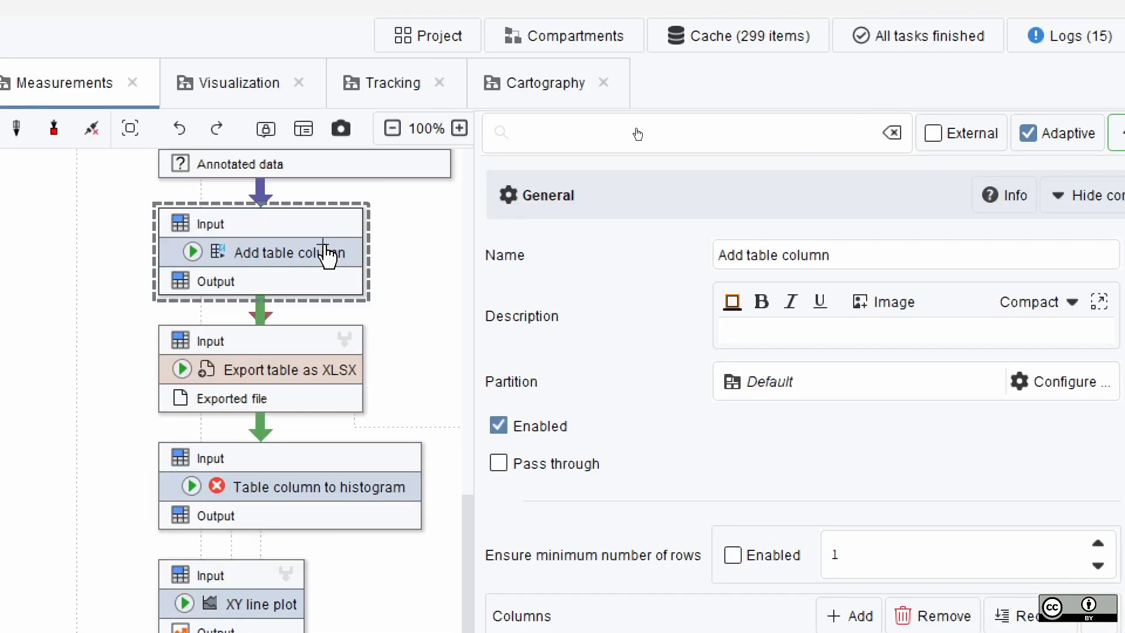
click(189, 256)
click(237, 271)
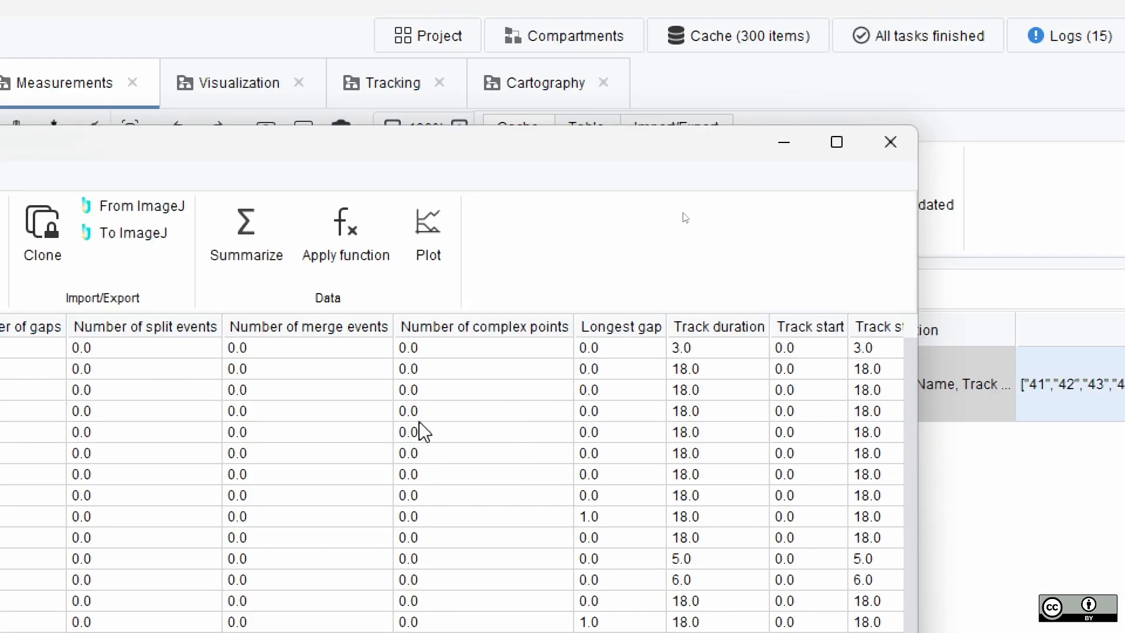
scroll(374, 404, down, 2)
scroll(404, 413, up, 2)
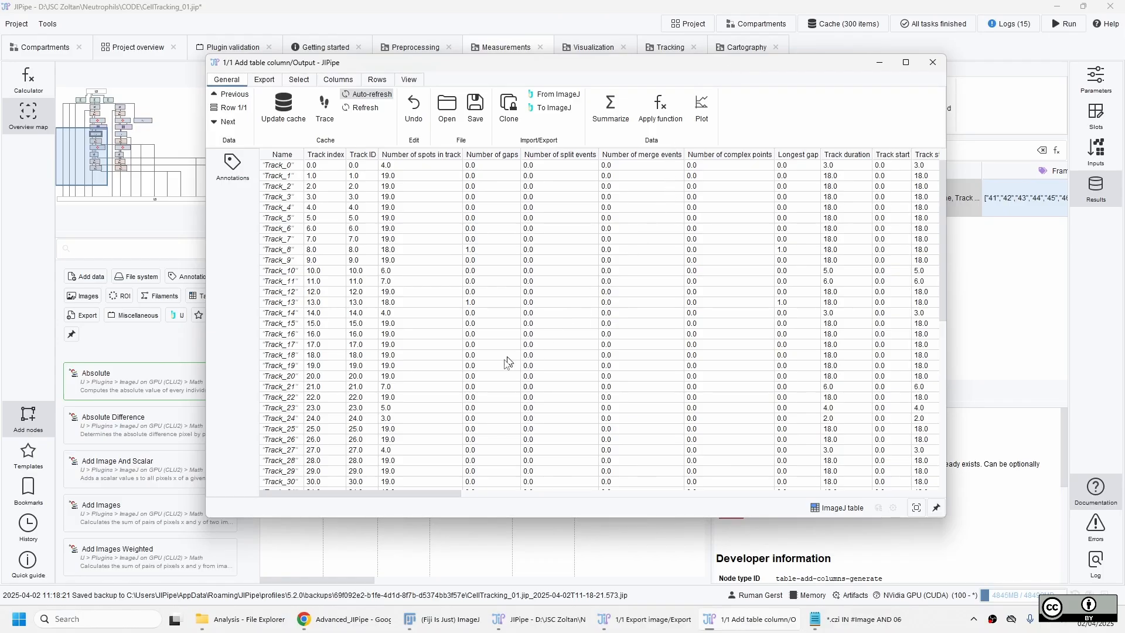
- Examine the table's Condition, STDEV_medianSpeed and AVG_medianSpeed columns in the first row, and close the table
drag(432, 493, 949, 505)
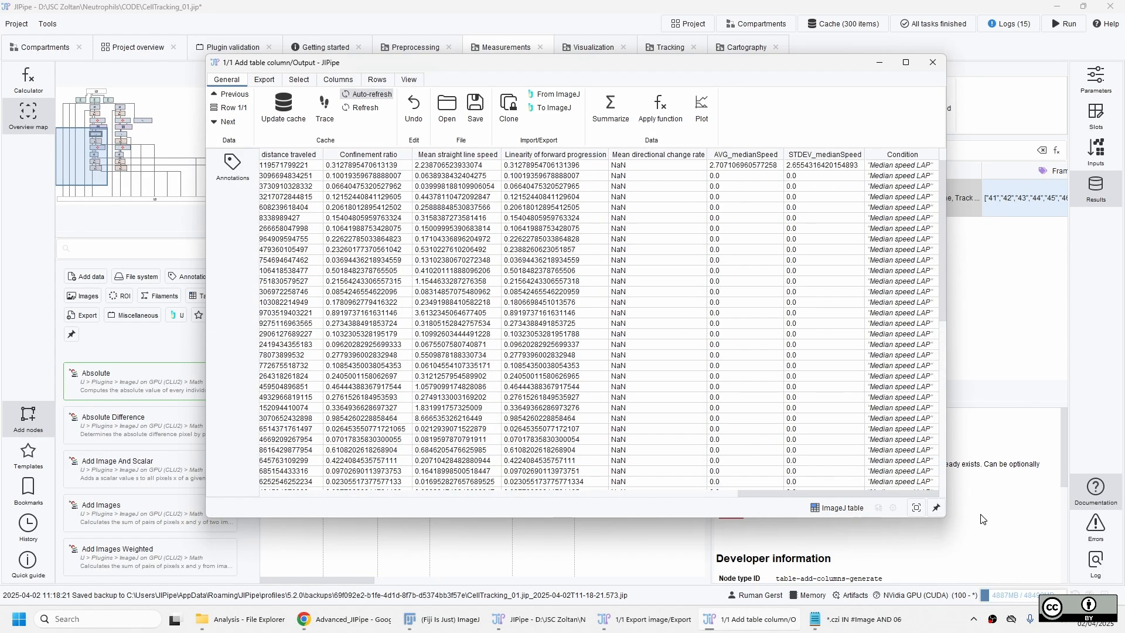
click(899, 165)
click(852, 167)
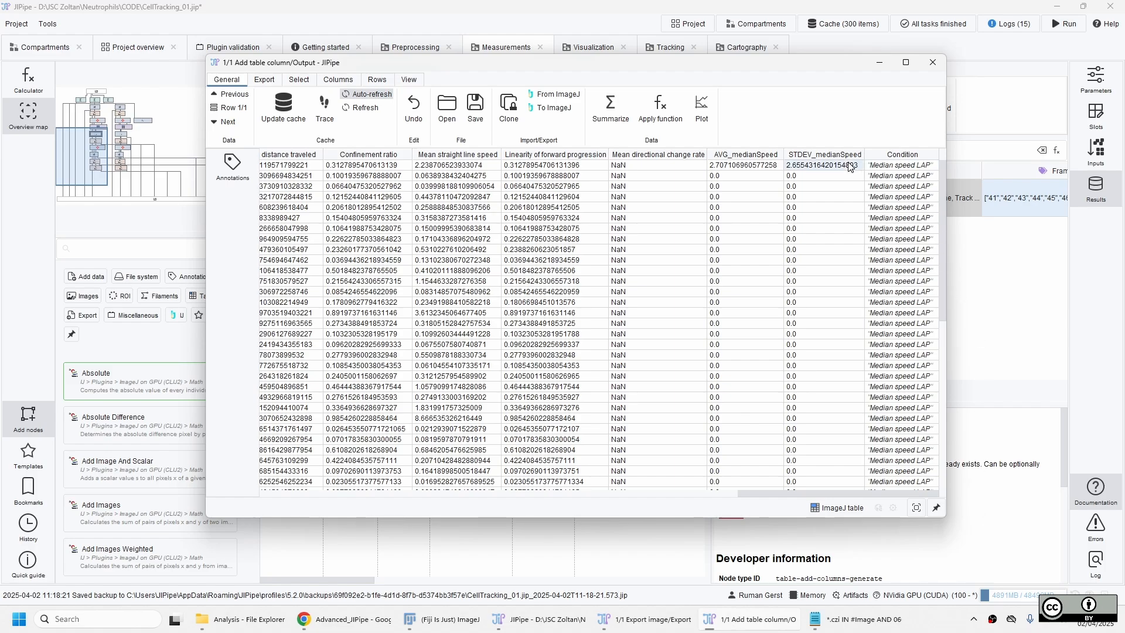
click(750, 168)
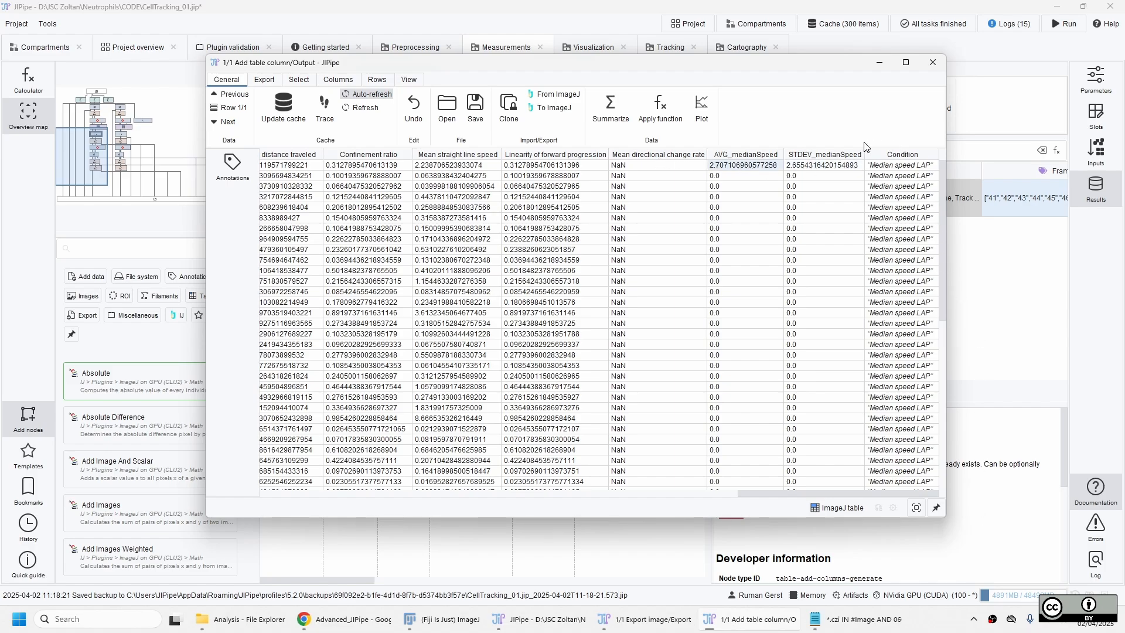
click(932, 65)
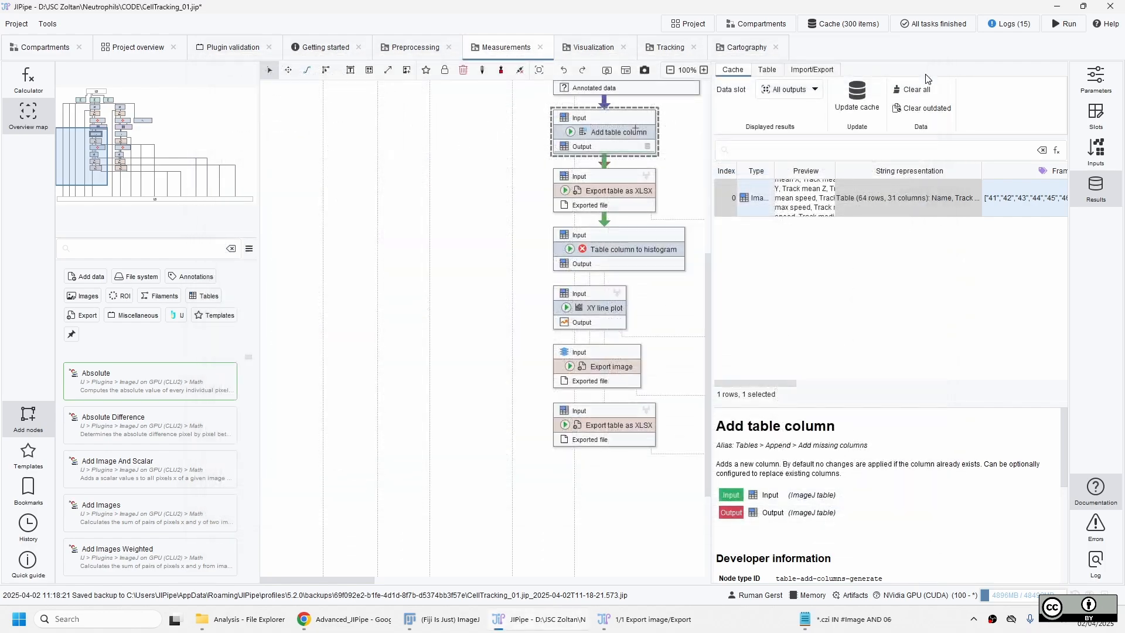
- Inspect the parameters of the Export table as XLSX node after Add table column, highlighting its file path expression
click(601, 202)
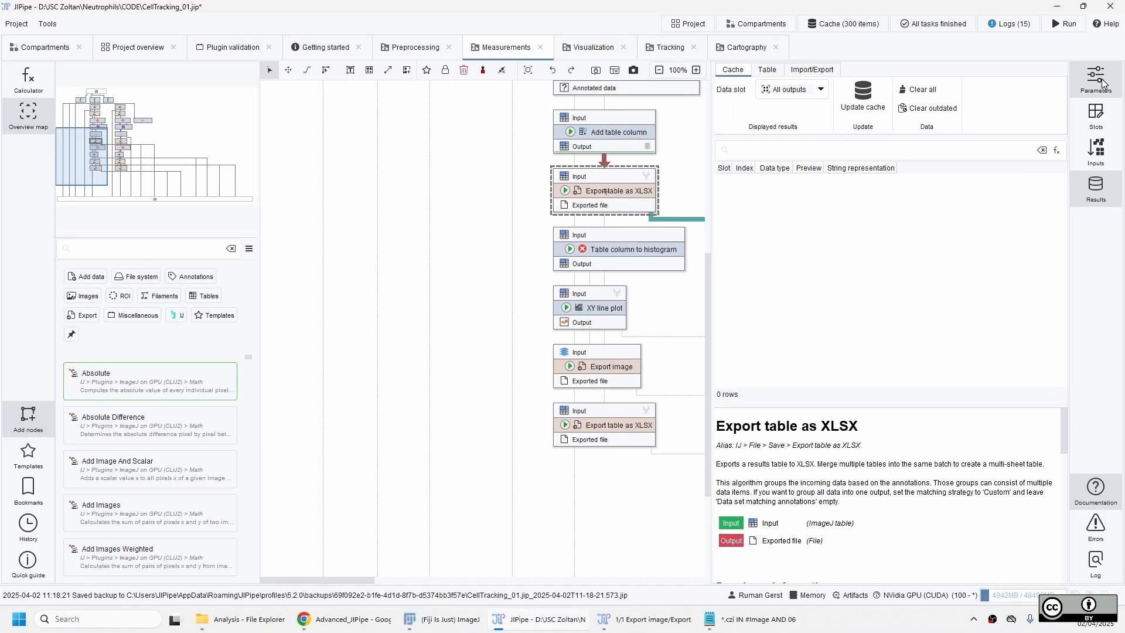
click(1095, 79)
drag(872, 301, 785, 265)
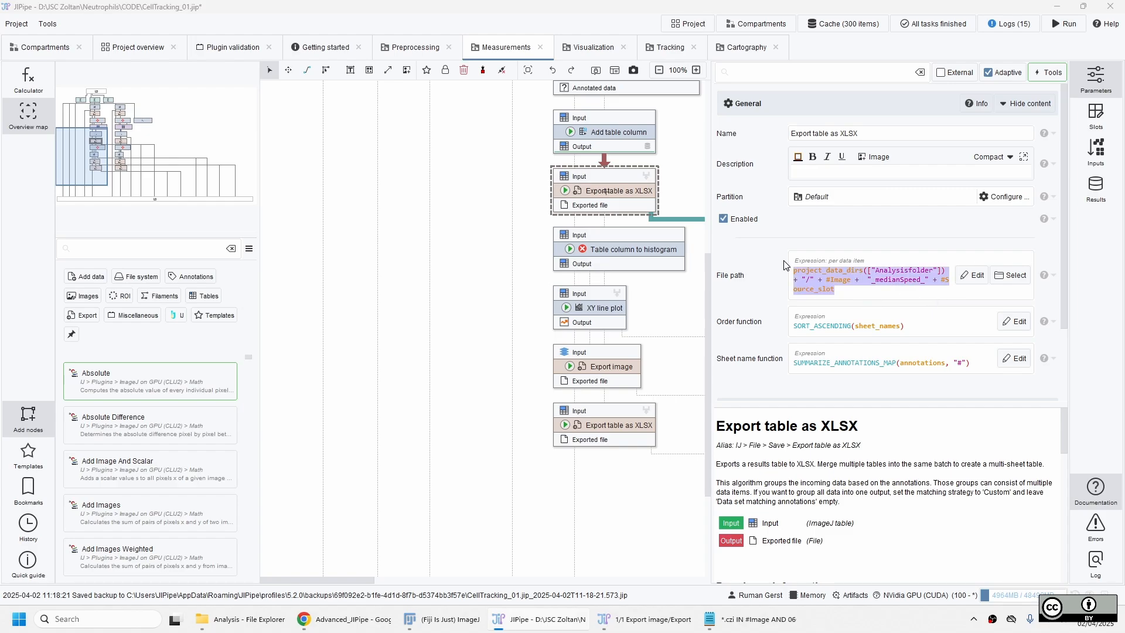
- Switch to Notepad and examine the "_medianSpeed_" file path expression, going through its Analysisfolder, median speed and #Source_slot parts
key(alt+Tab)
key(alt+Tab)
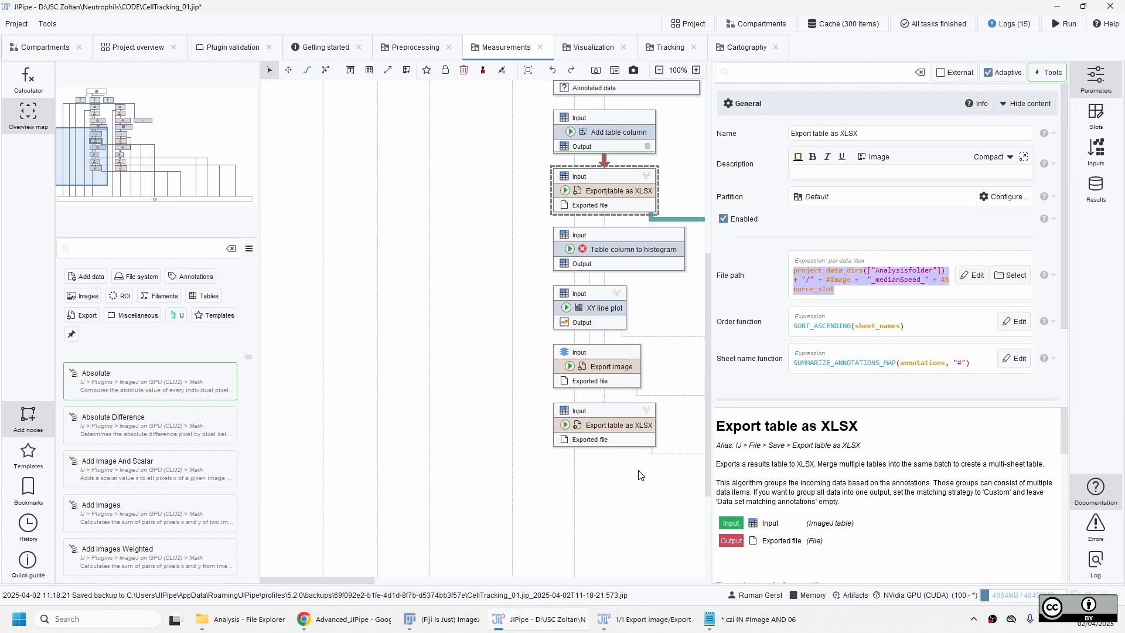
key(alt+Tab)
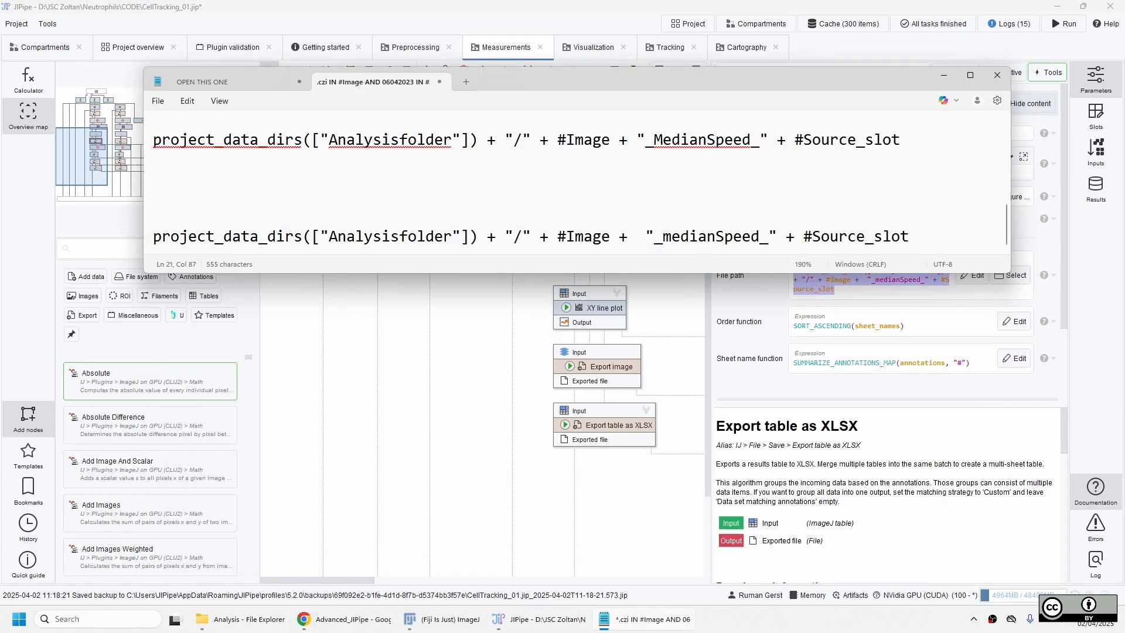
click(347, 237)
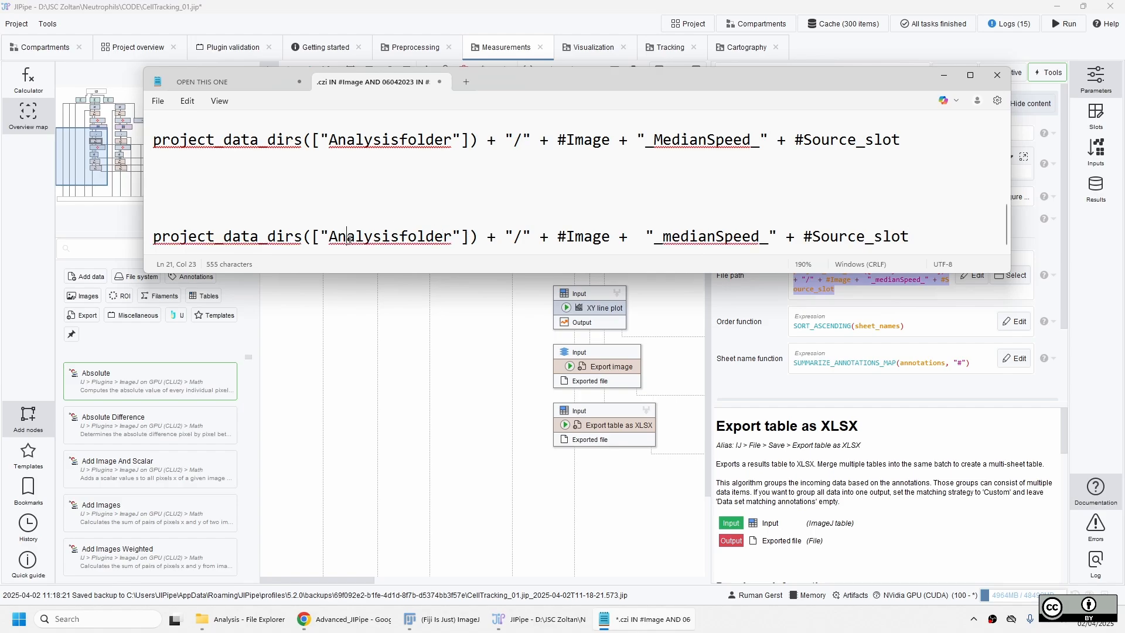
click(689, 238)
click(839, 237)
- Return to JIPipe and run the Export table as XLSX node that follows Add table column
click(611, 315)
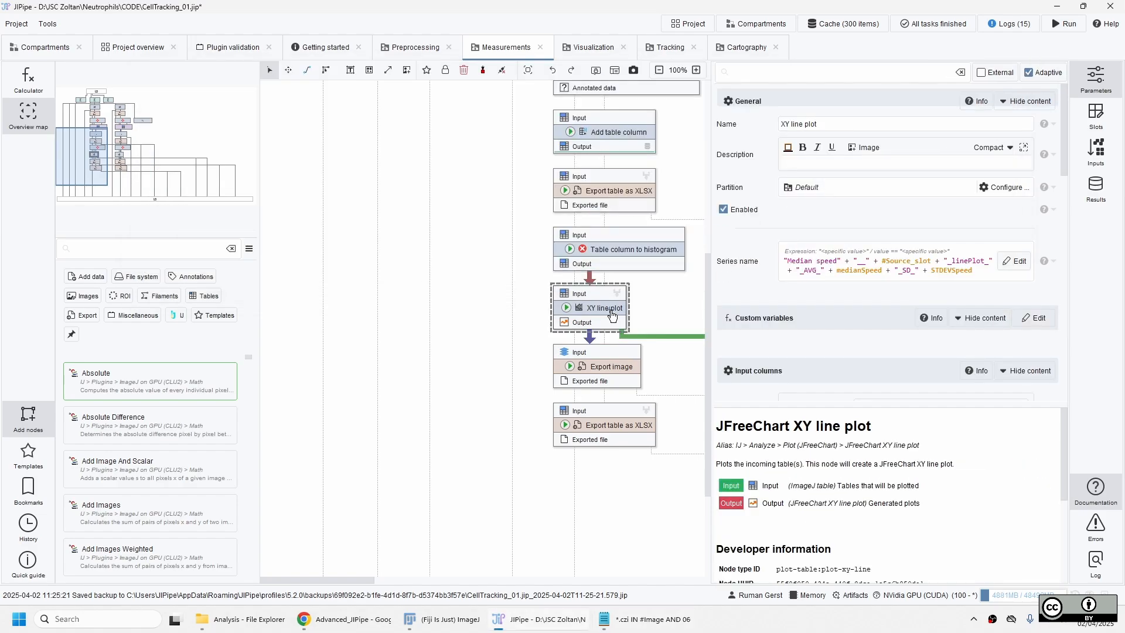
click(629, 197)
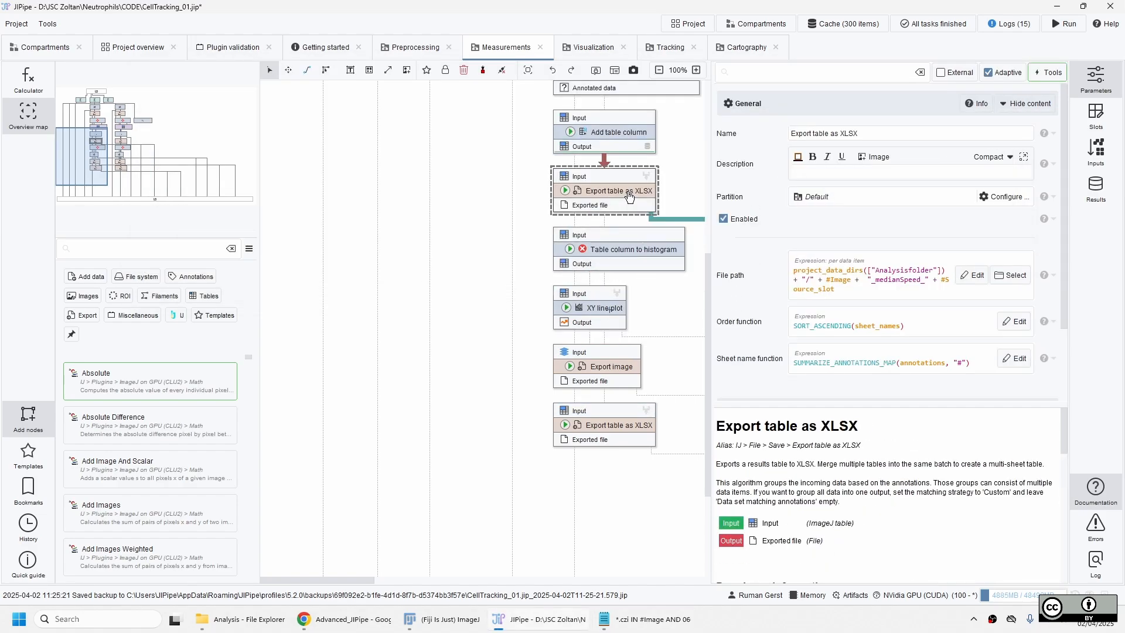
click(565, 191)
- Sort the Analysis folder in File Explorer by newest modification date, view the newest medianSpeed workbook in Excel, and close it
click(234, 621)
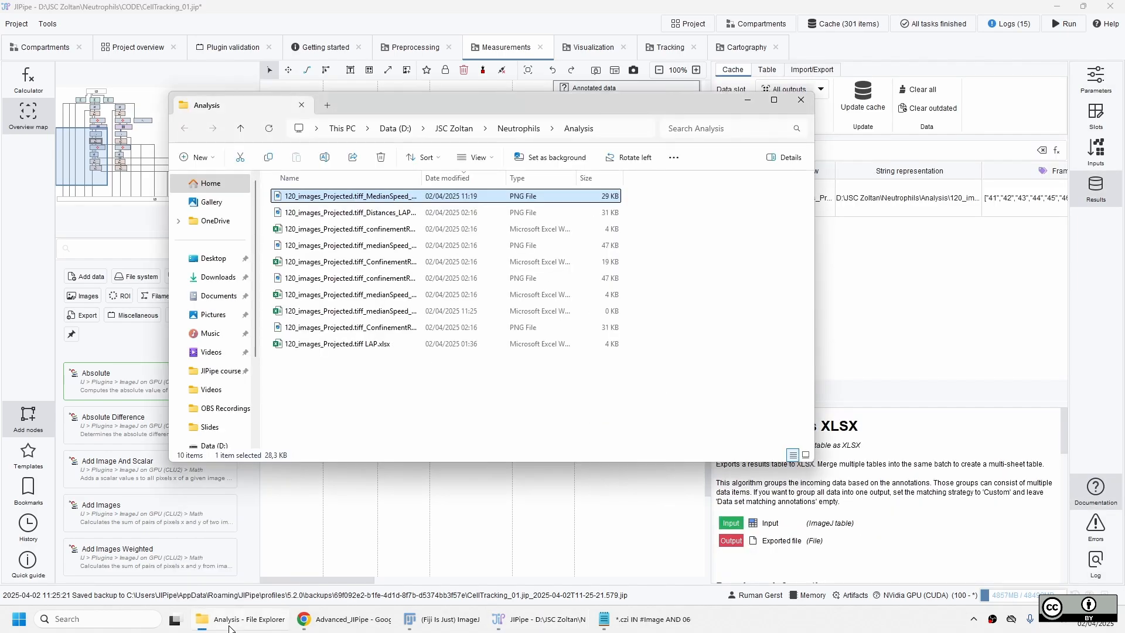
double_click(455, 182)
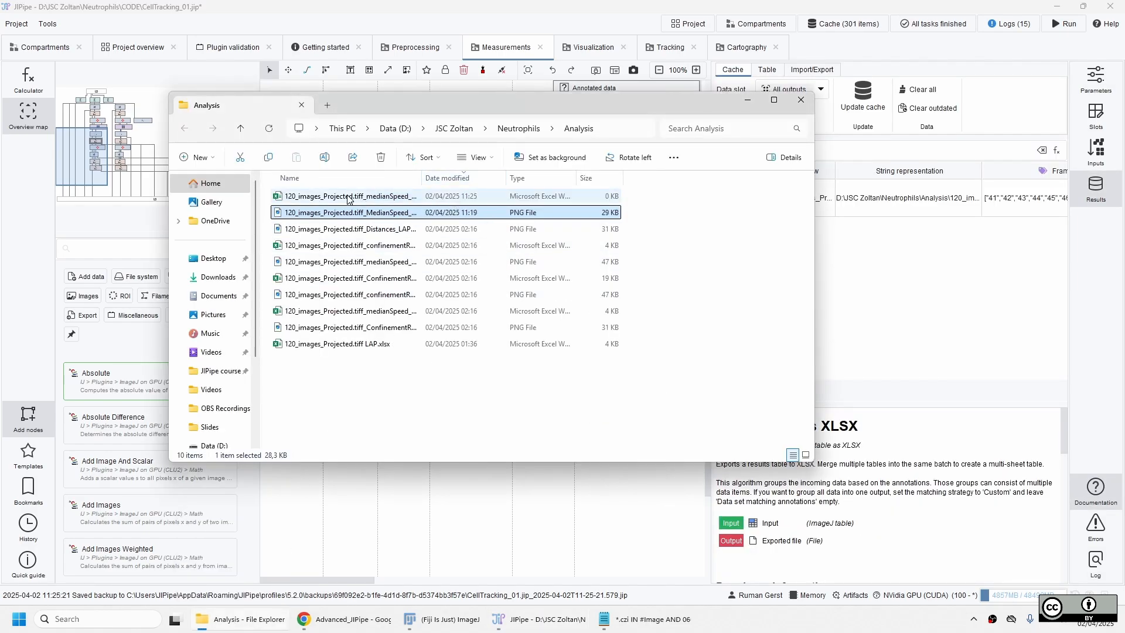
click(348, 198)
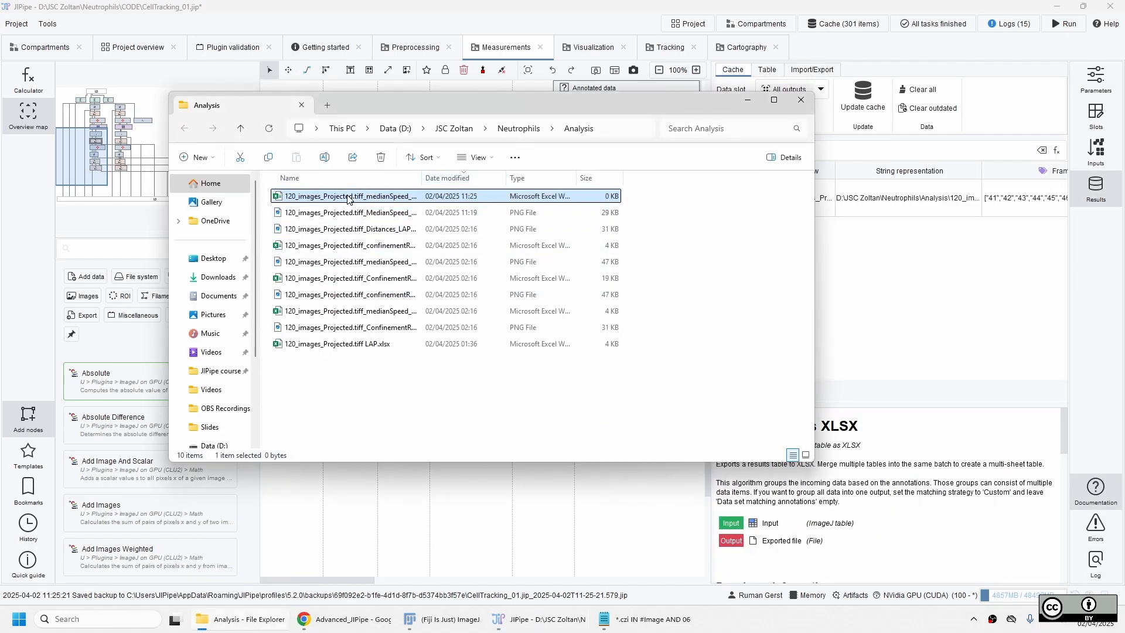
double_click(348, 198)
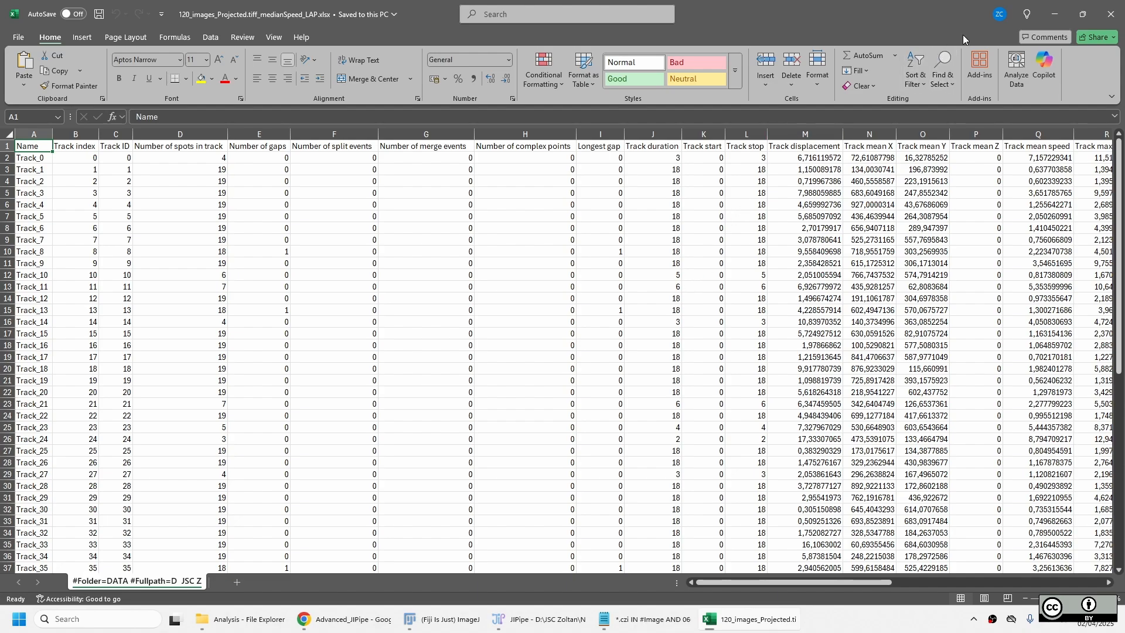
click(1108, 20)
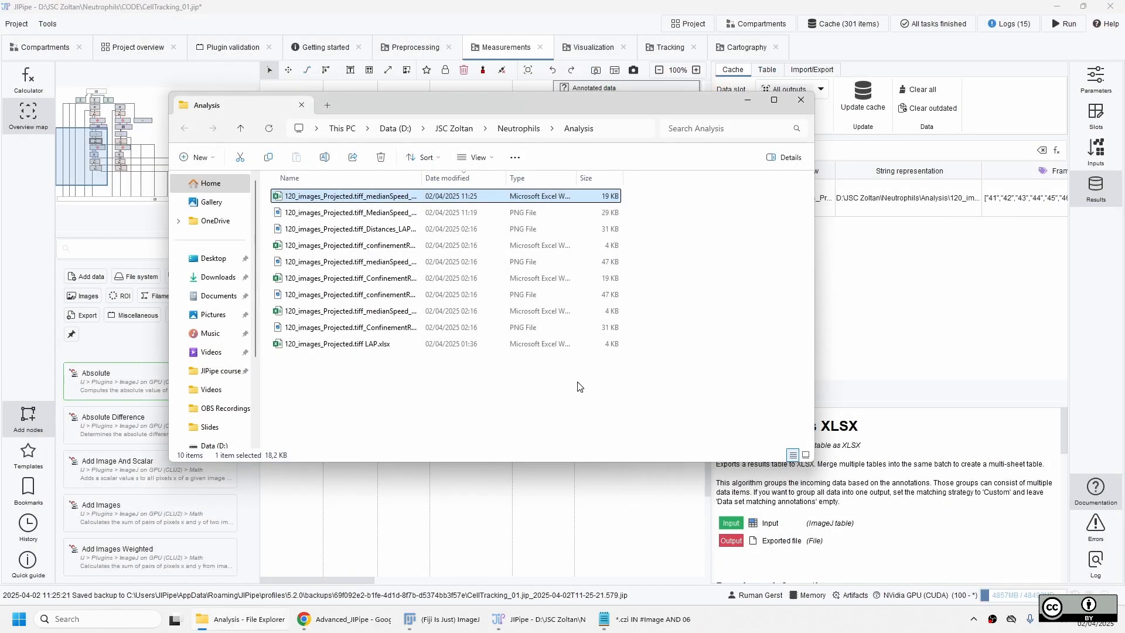
- Return to the JIPipe workflow, run the XY line plot node, and view its median speed plot before closing it
click(413, 531)
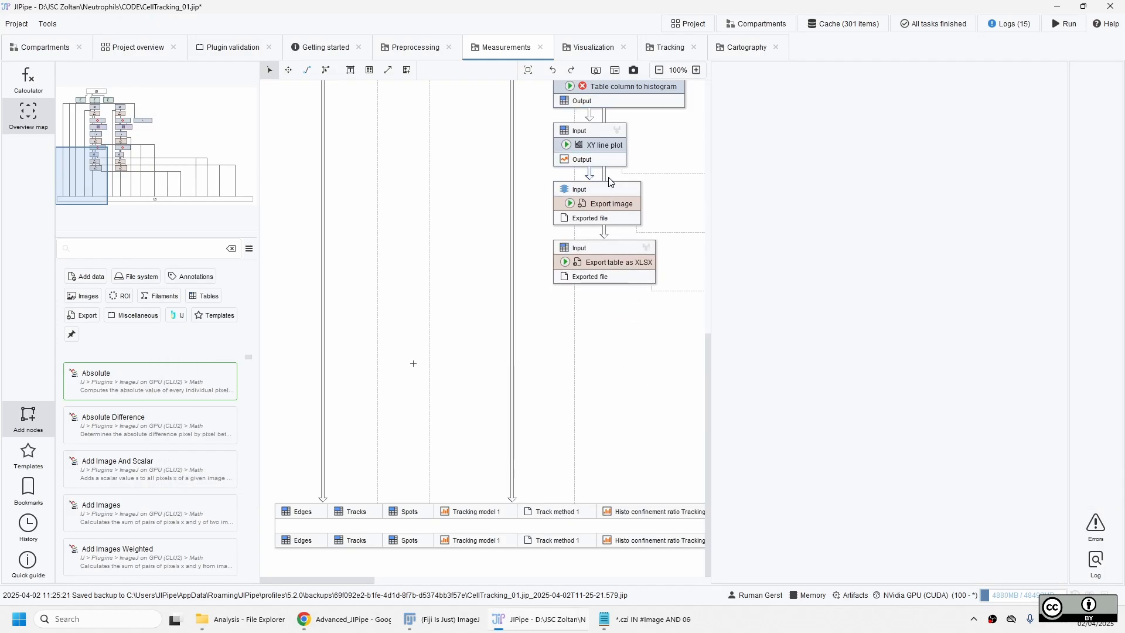
scroll(652, 153, up, 1)
click(649, 146)
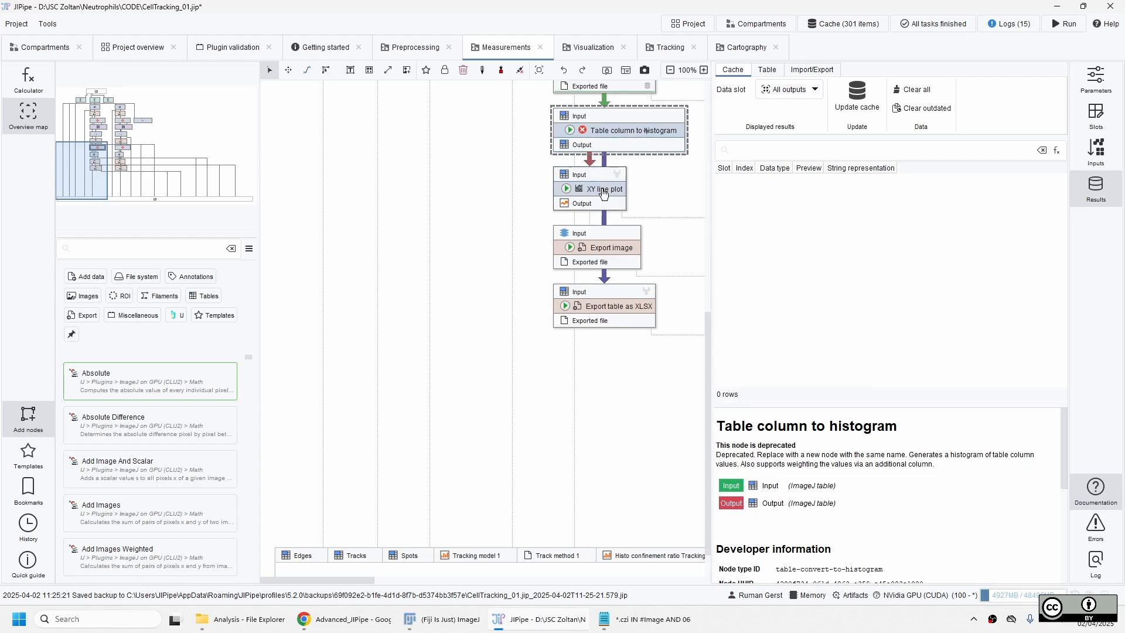
click(604, 193)
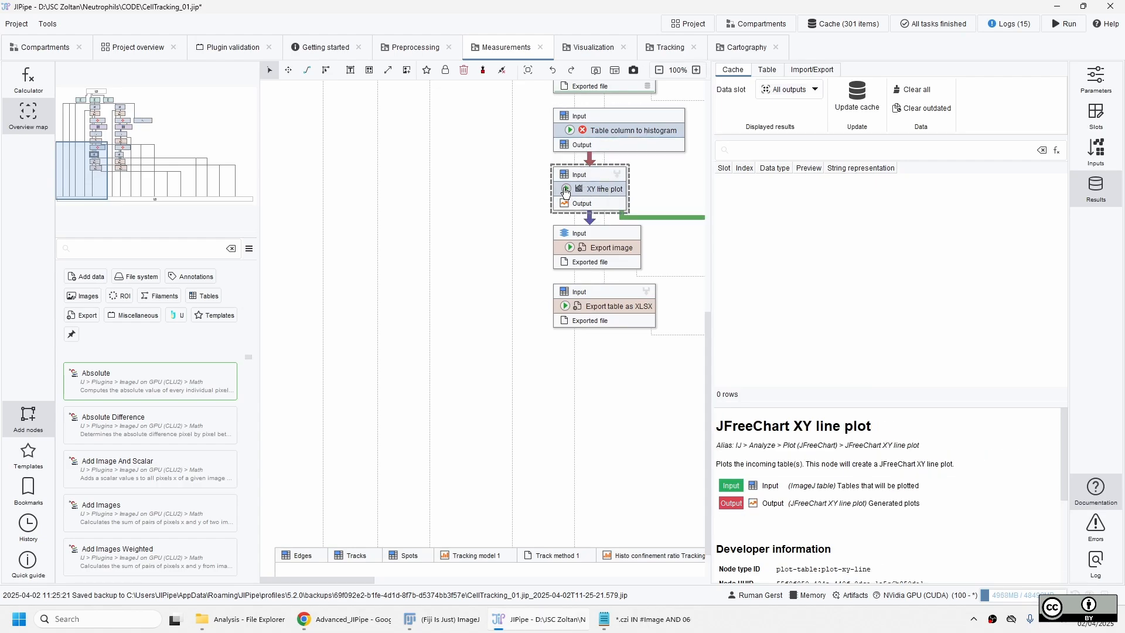
click(566, 189)
click(584, 202)
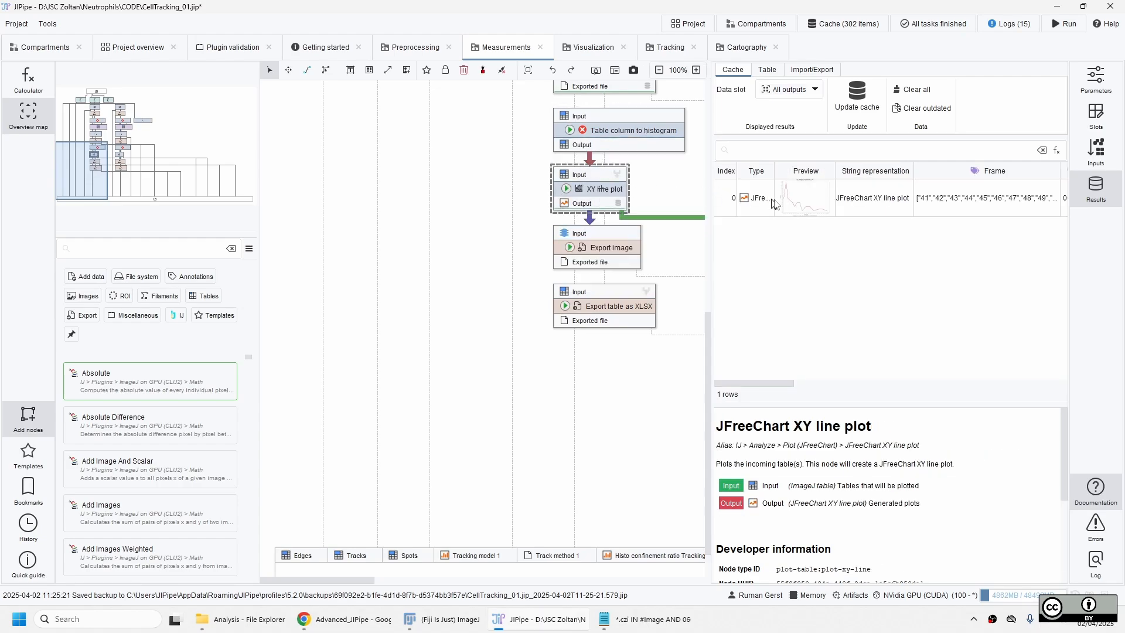
double_click(817, 206)
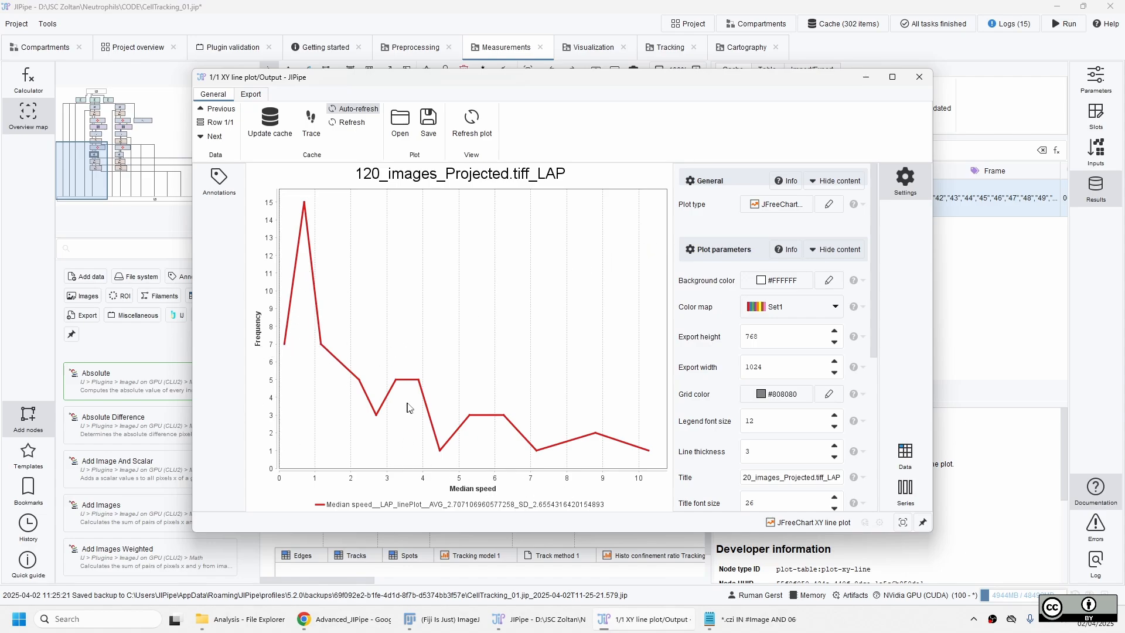
click(917, 80)
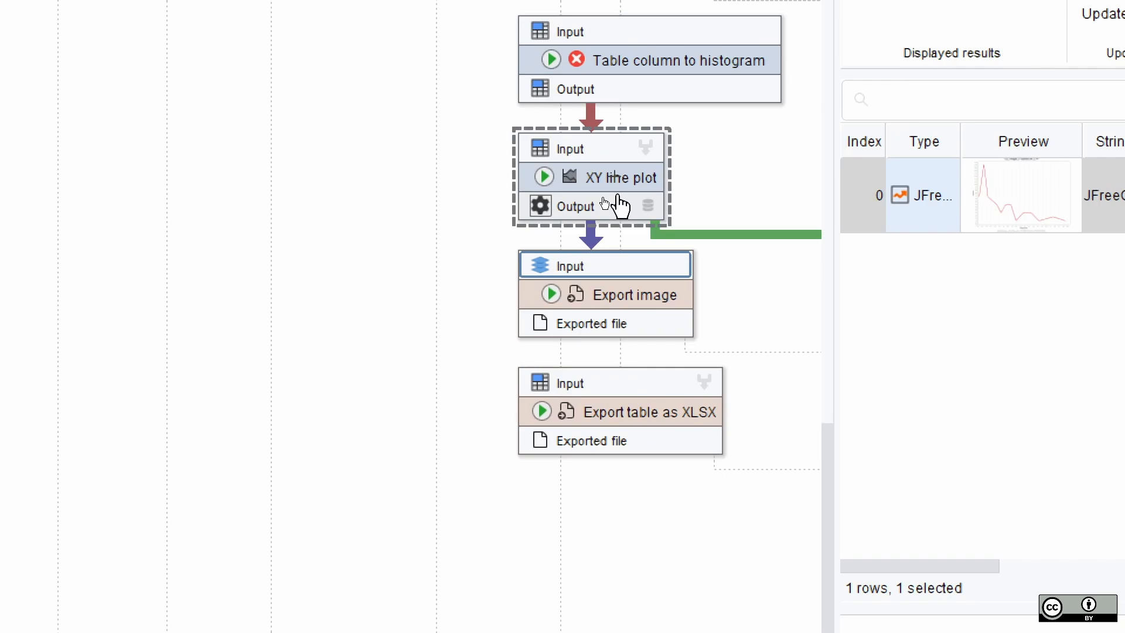
- Inspect the Export image and final Export table as XLSX nodes, tracing the latter's connection to the compartment output
click(651, 302)
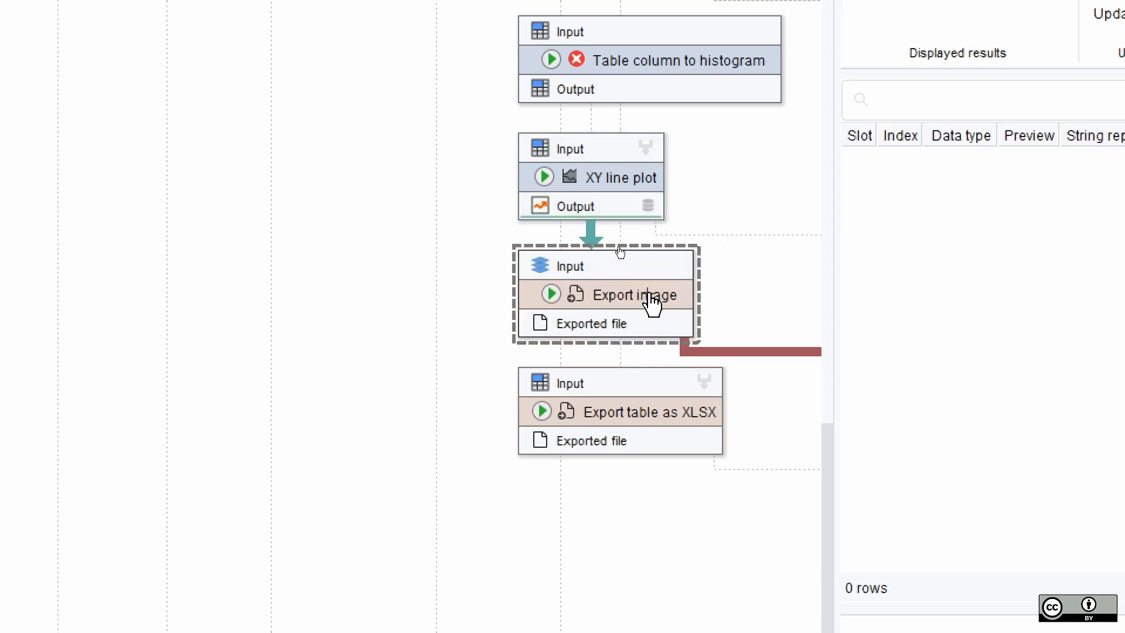
click(686, 430)
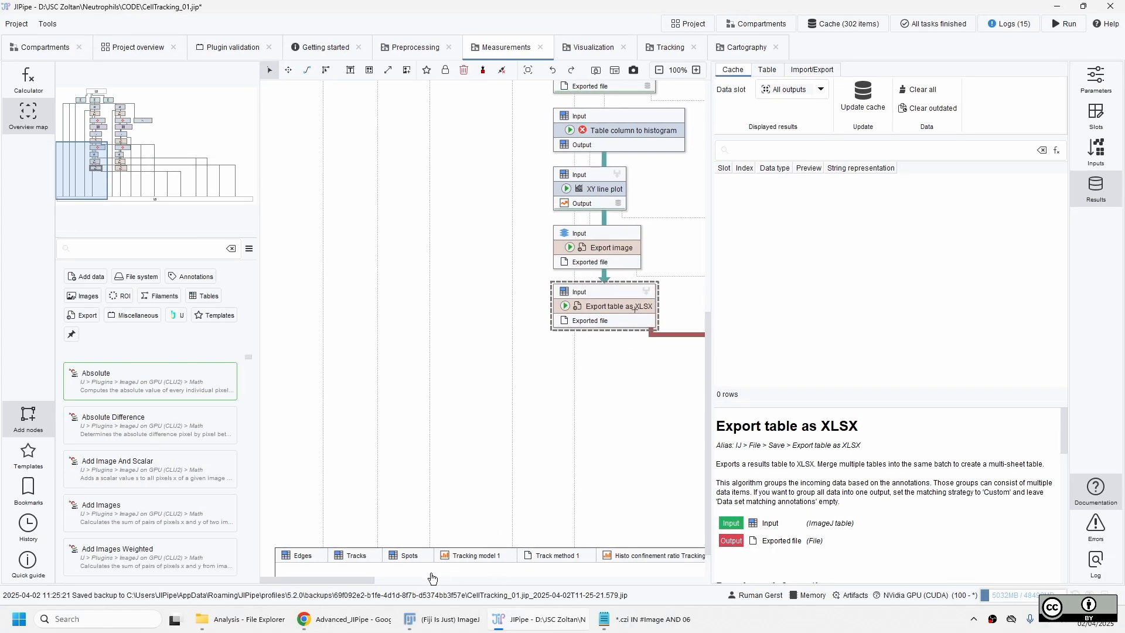
drag(361, 586, 542, 603)
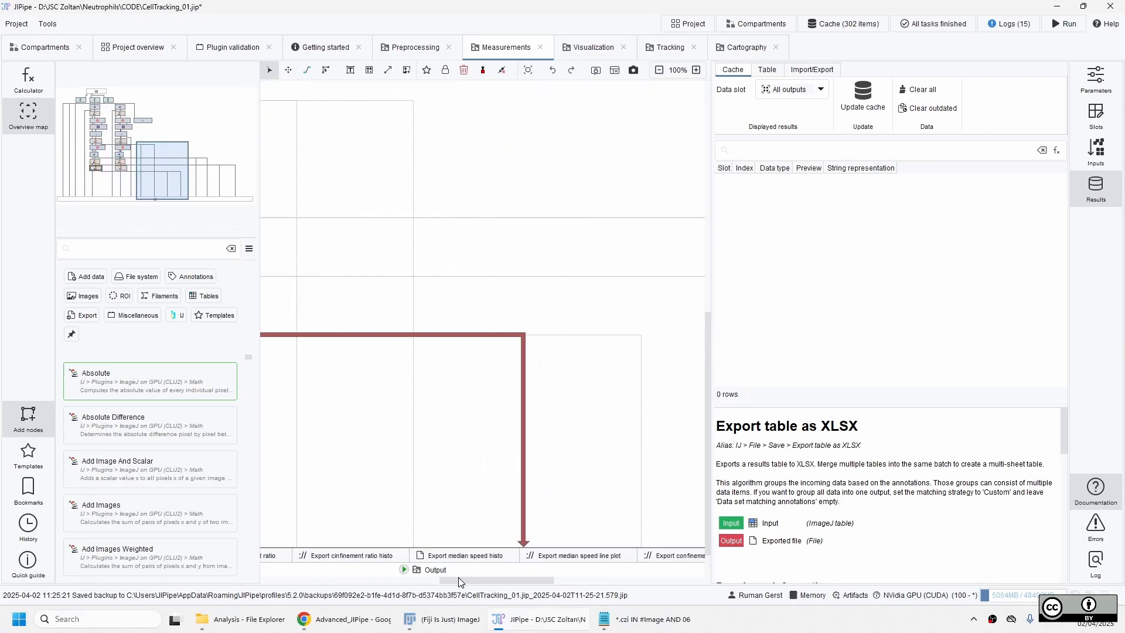
scroll(484, 532, down, 2)
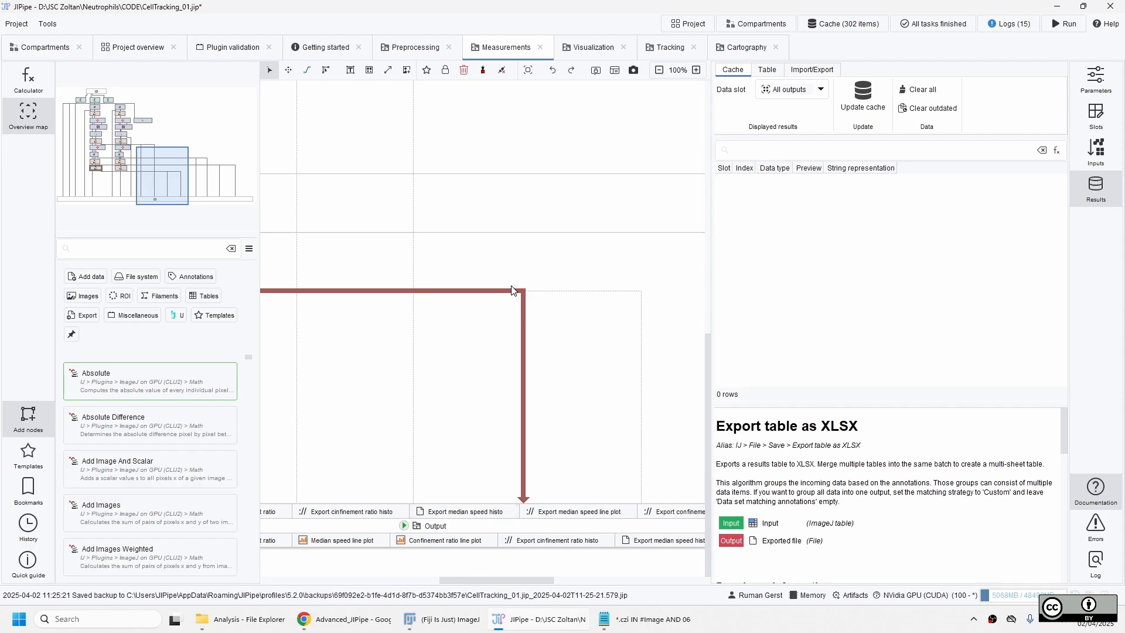
- Save the project and return to the Compartments overview
key(ctrl+s)
click(55, 50)
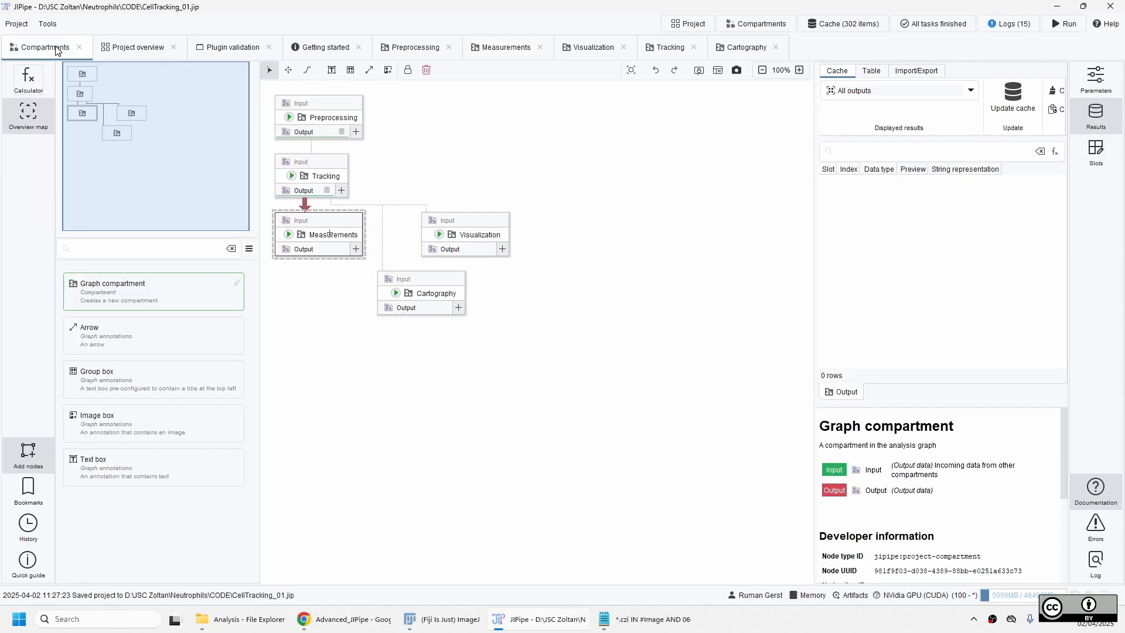
- Open the Visualization compartment and examine the Bleach Correction command in the ImageJ Macro node's code
click(469, 236)
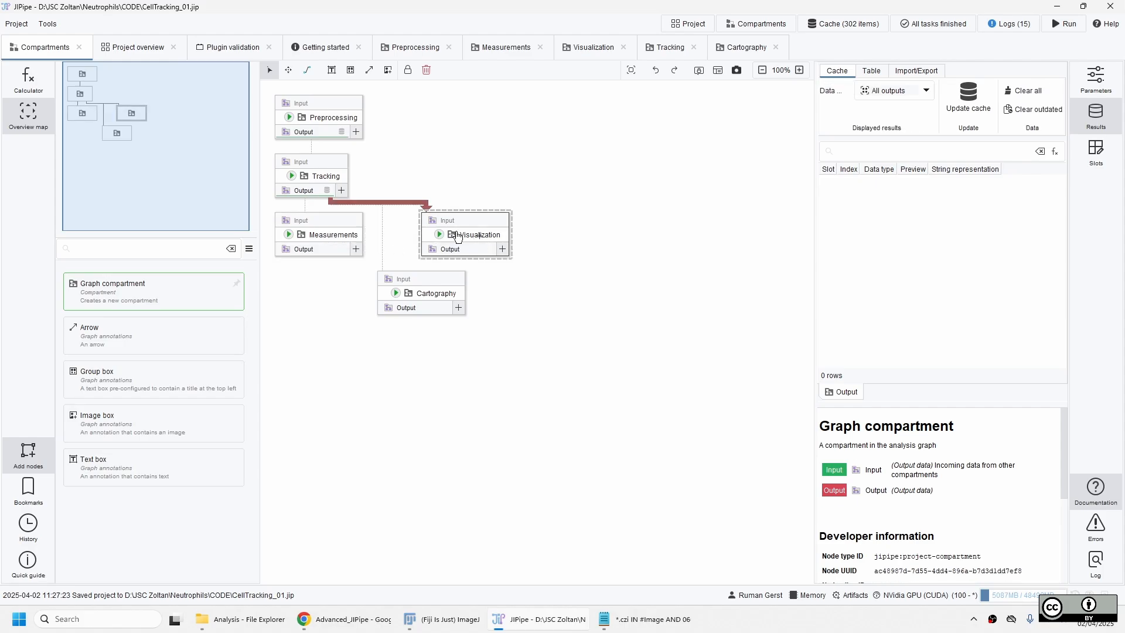
double_click(489, 237)
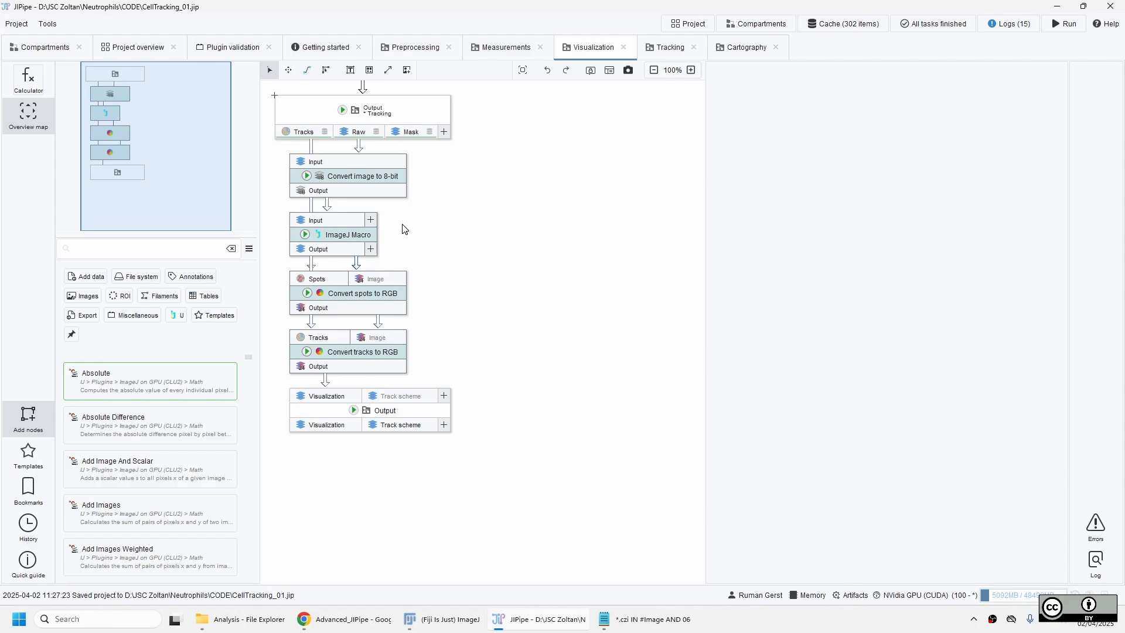
click(368, 236)
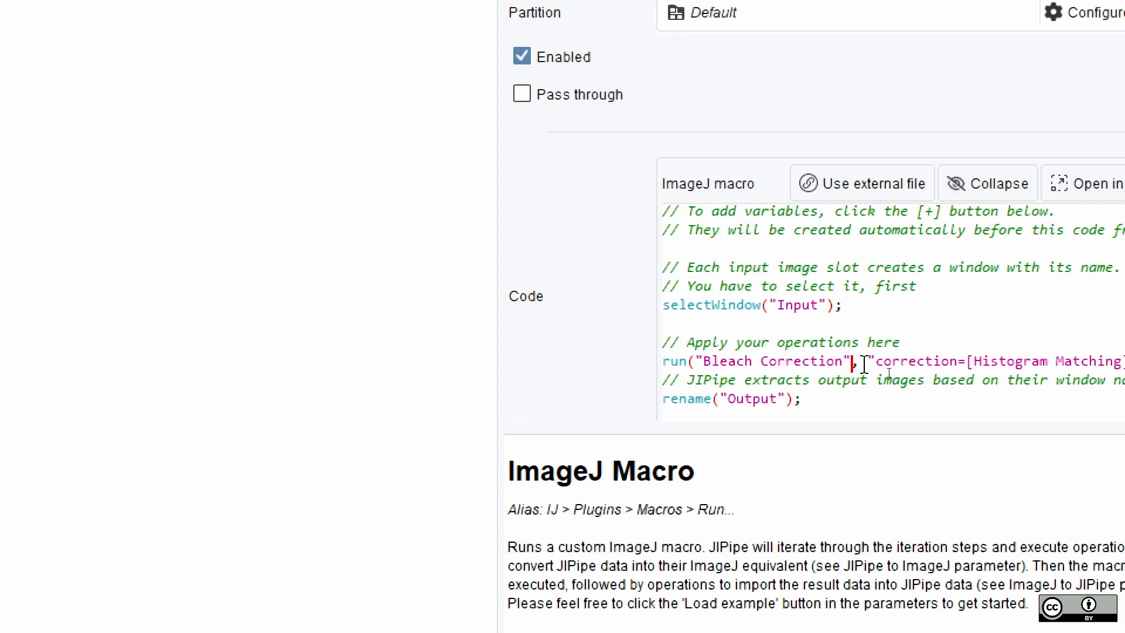
click(704, 359)
drag(704, 358, 841, 363)
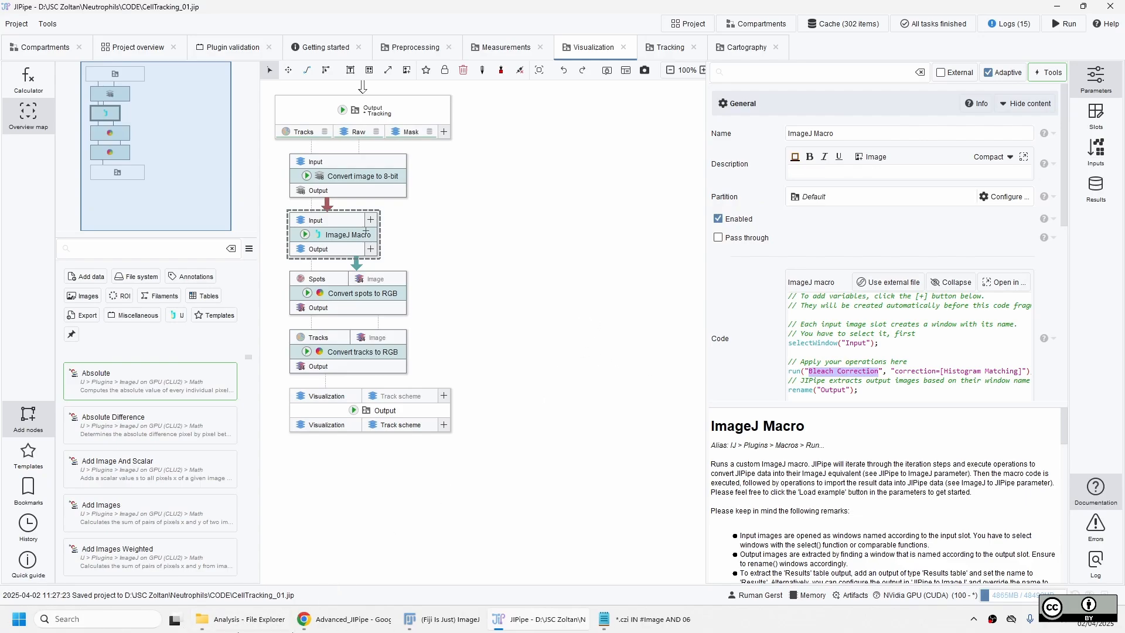
- View the Convert image to 8-bit node's cached output and play through its time frames
click(441, 619)
click(362, 179)
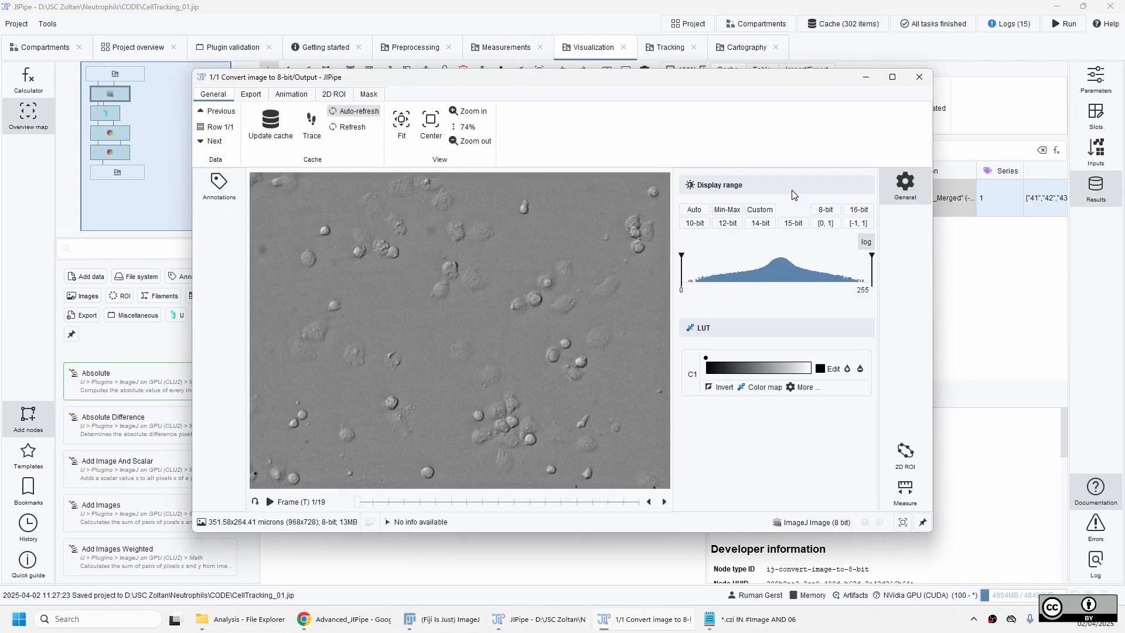
click(270, 502)
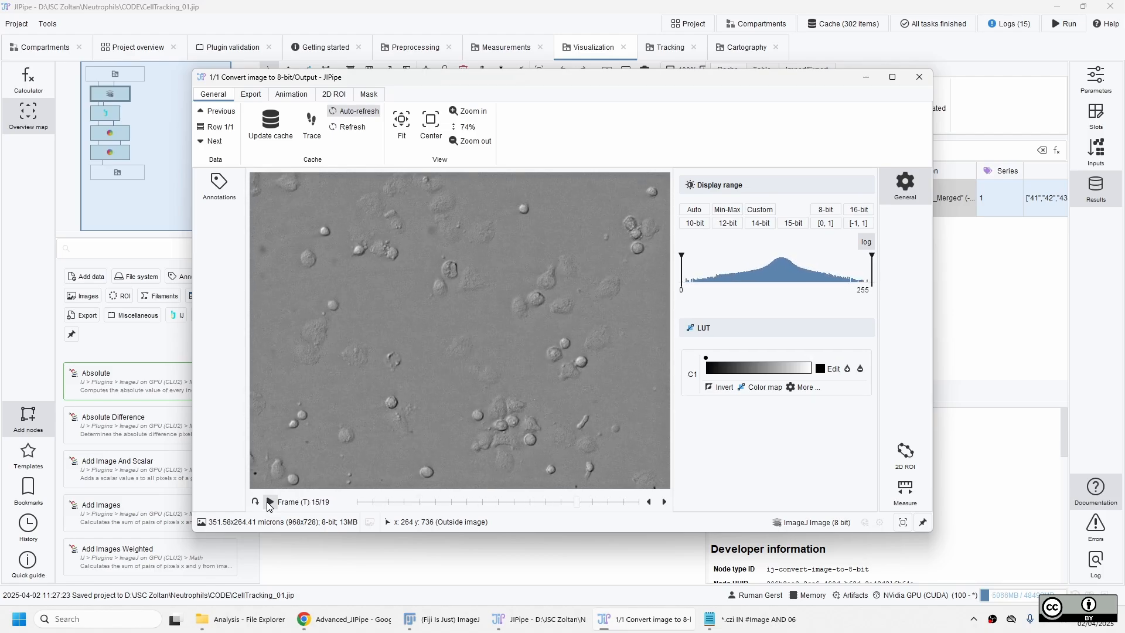
click(270, 501)
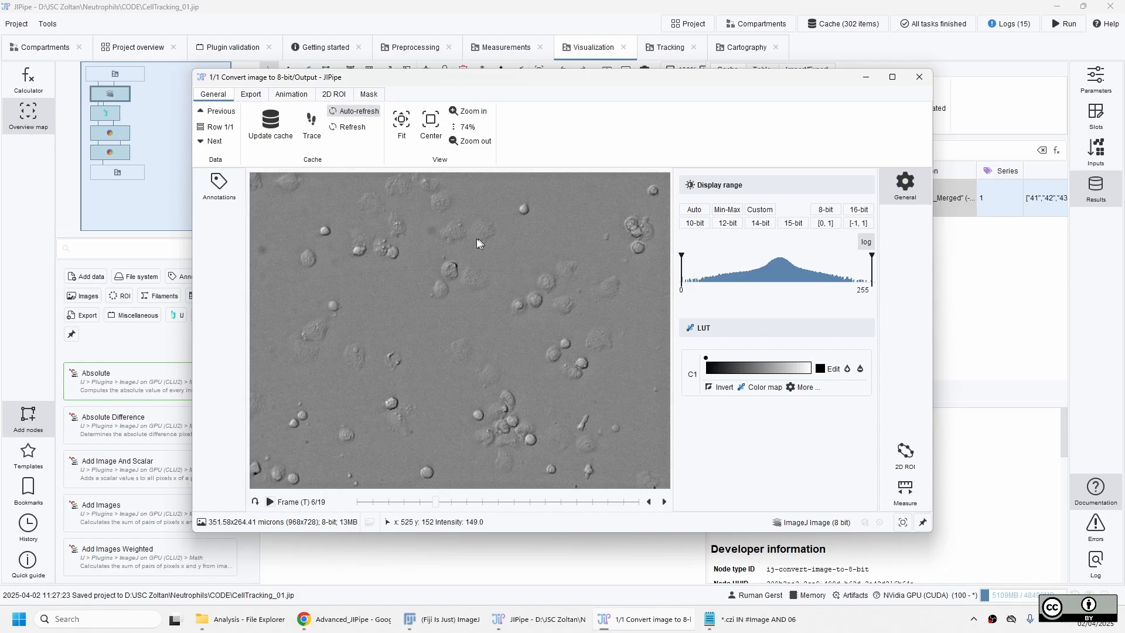
- Export the 8-bit output to ImageJ as a raw image and bring the Fiji main window forward
click(261, 95)
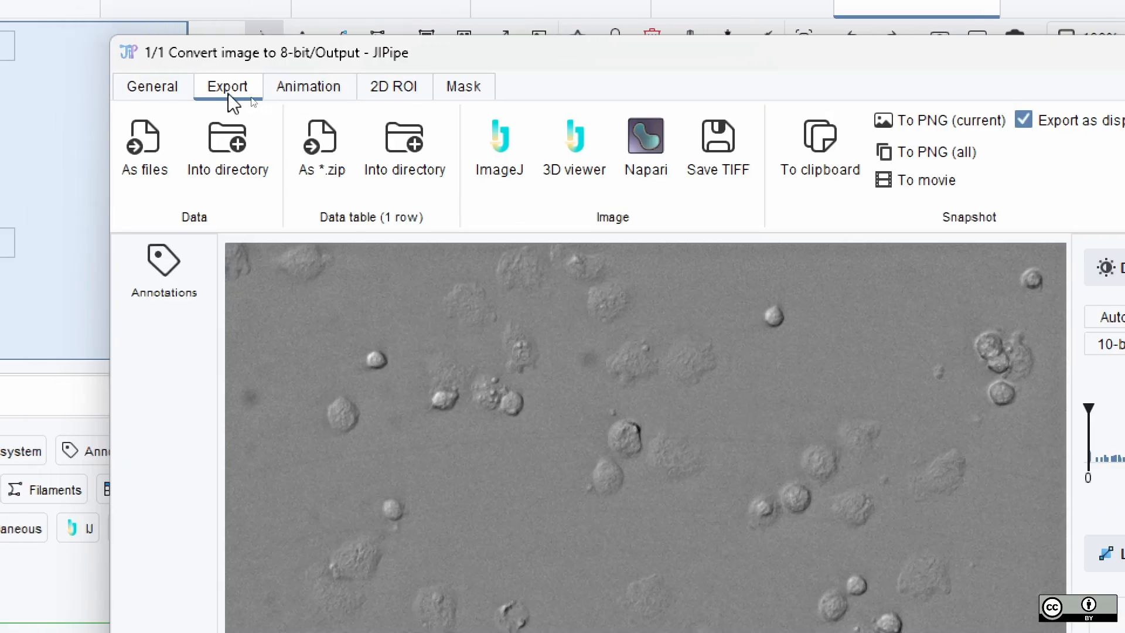
click(503, 143)
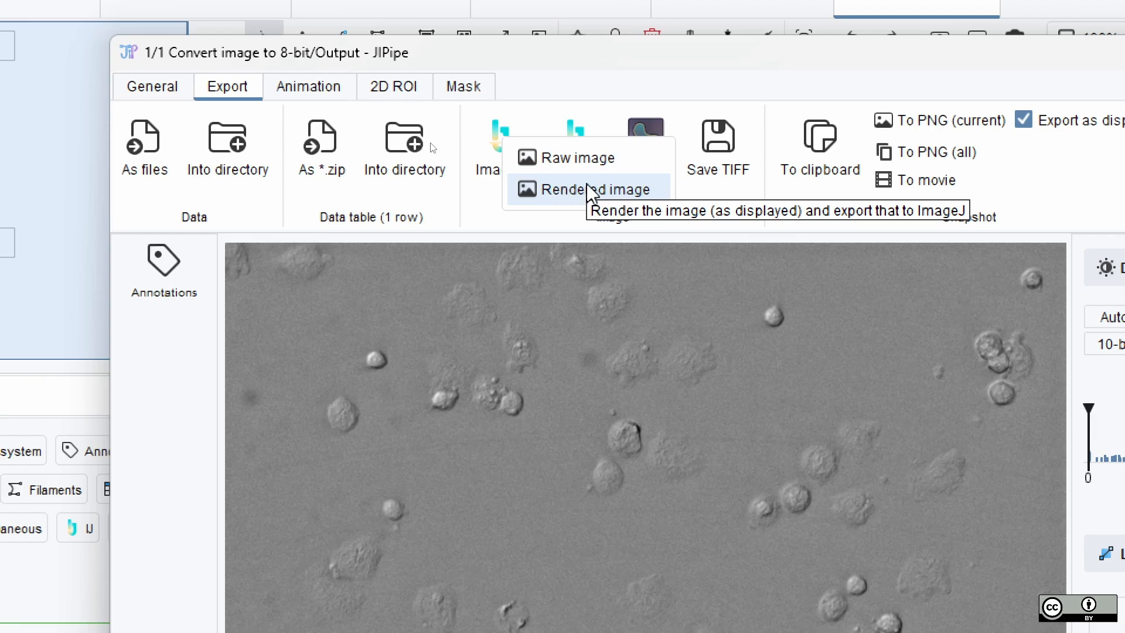
click(591, 161)
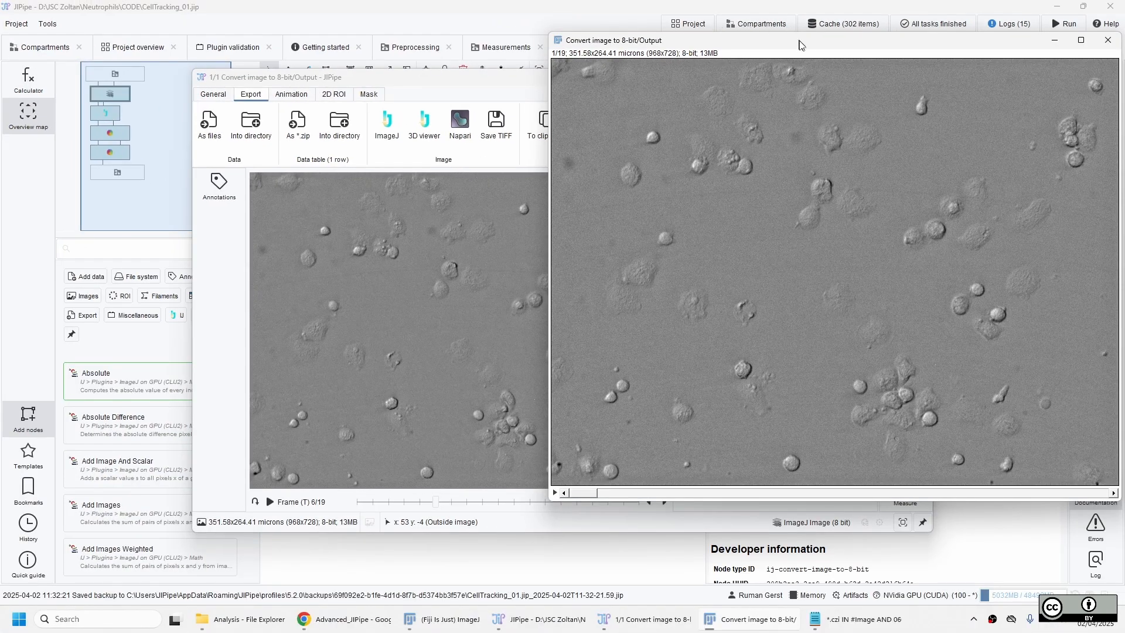
drag(800, 45, 412, 34)
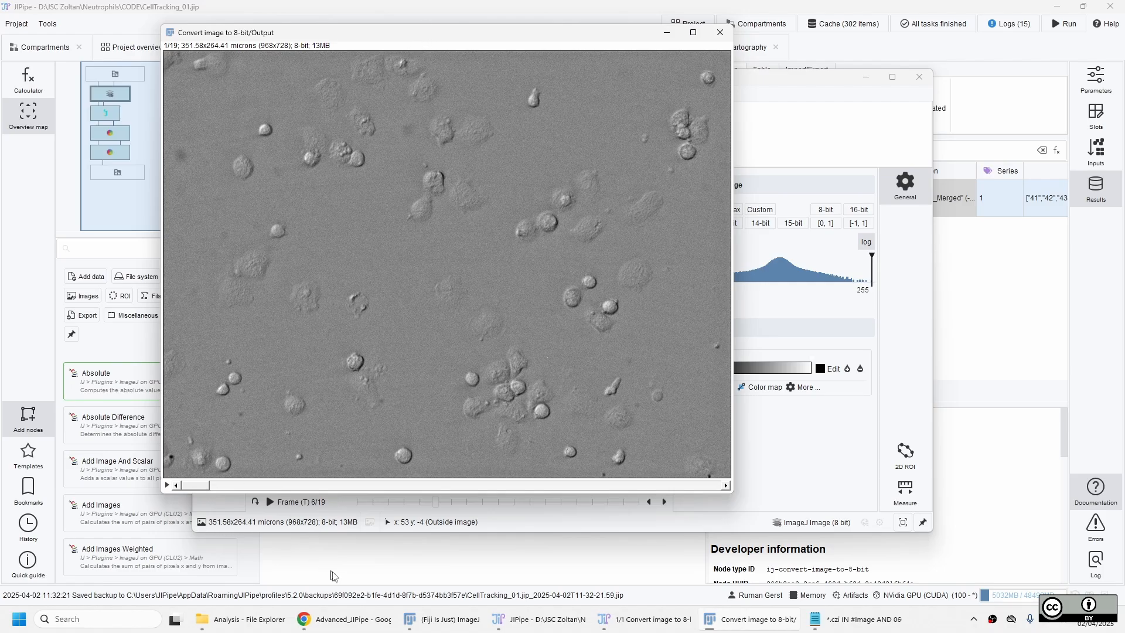
click(433, 622)
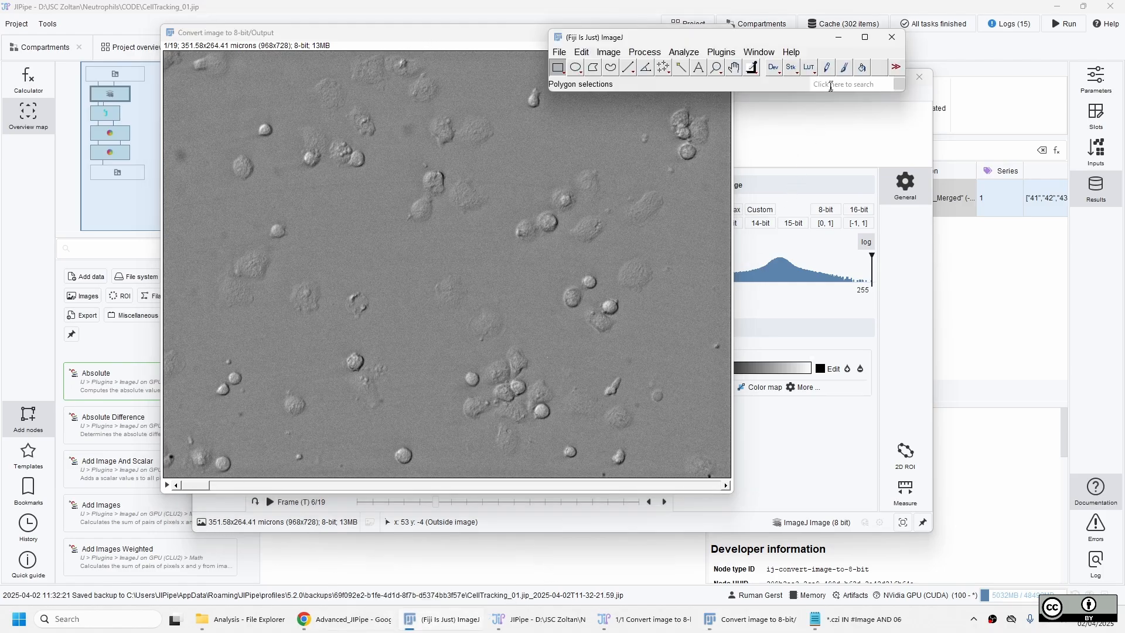
text(ble)
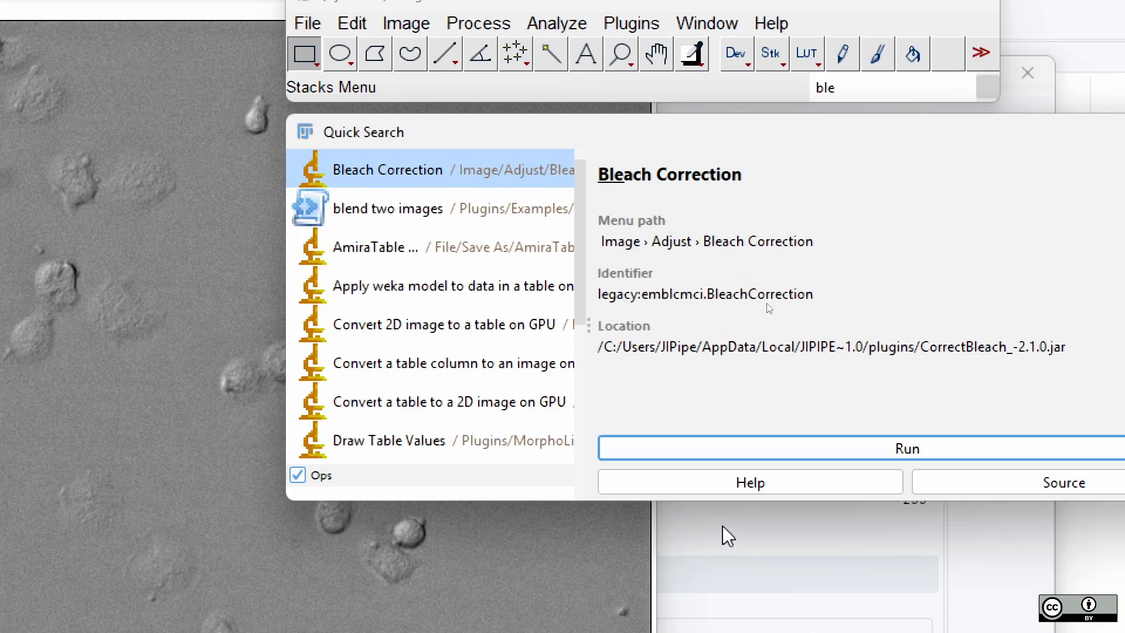
key(Return)
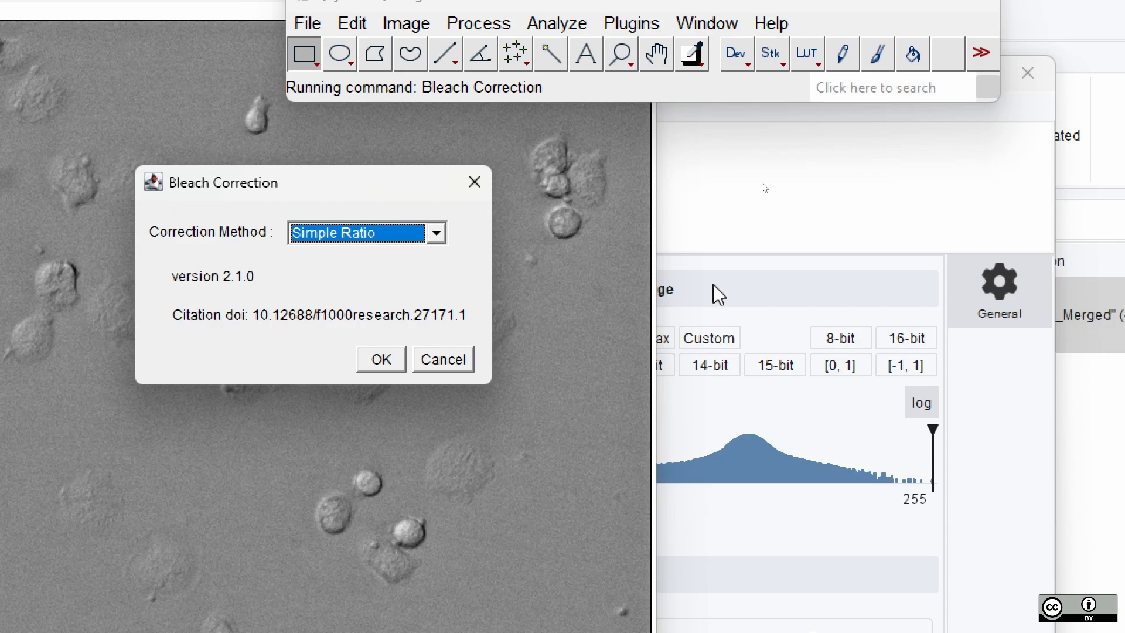
click(447, 369)
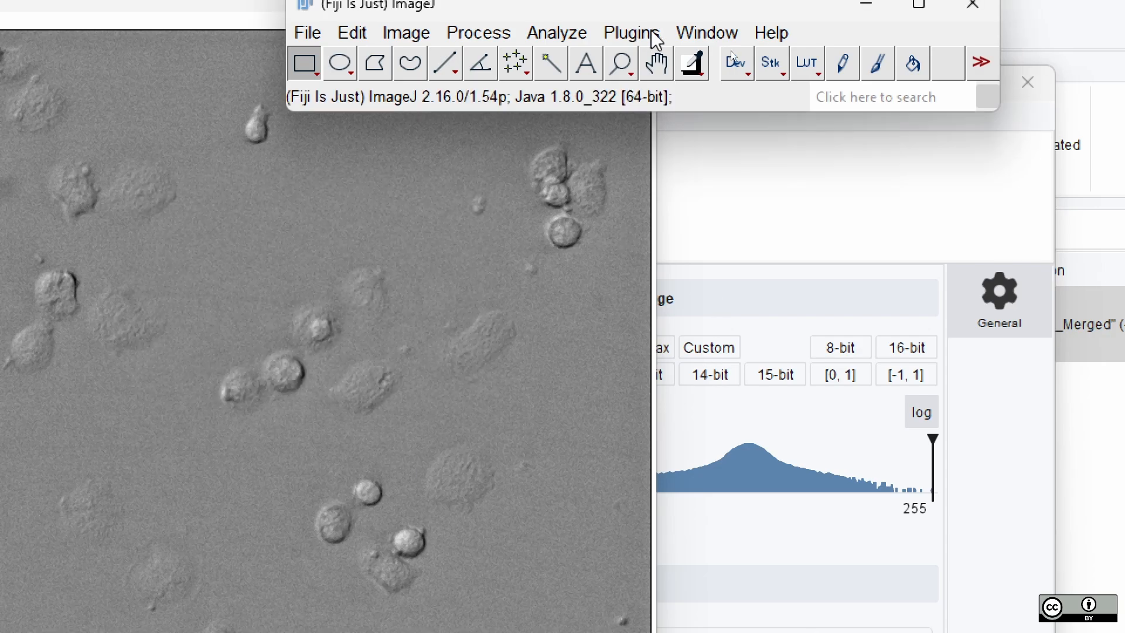
- Start Fiji's macro Recorder and arrange the Recorder and image windows, leaving the exported image active
click(632, 23)
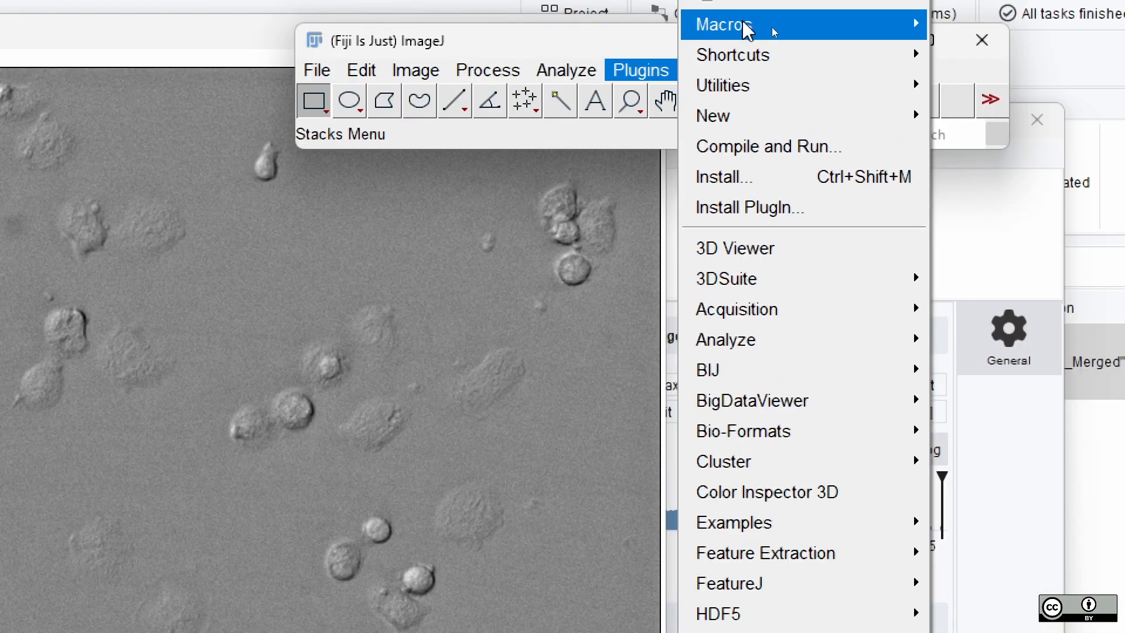
mouse_move(767, 26)
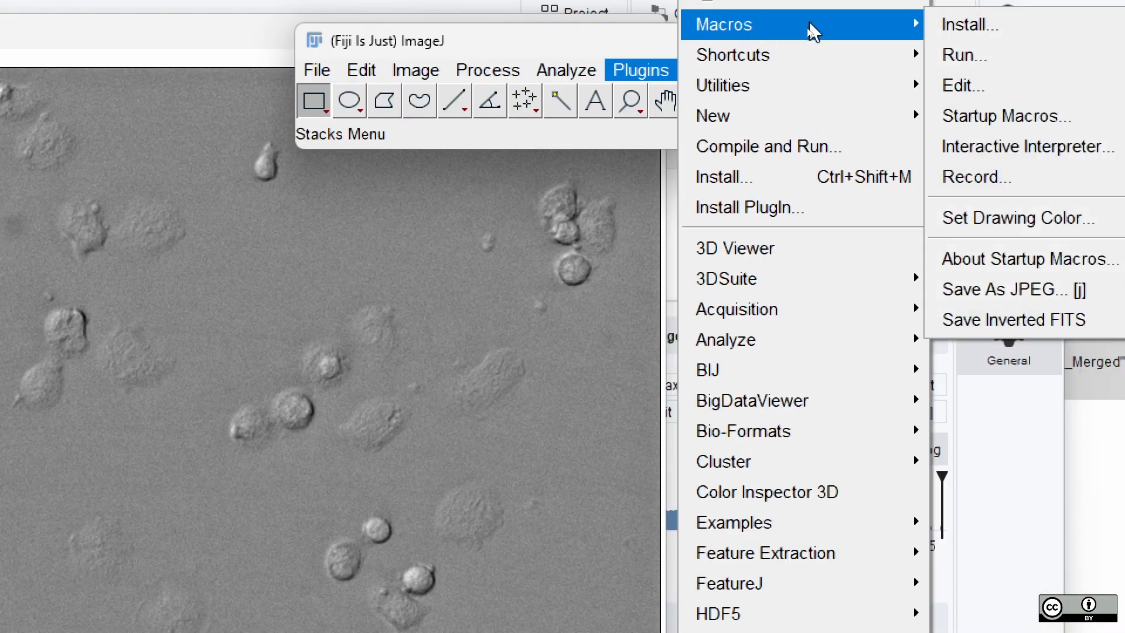
click(1003, 178)
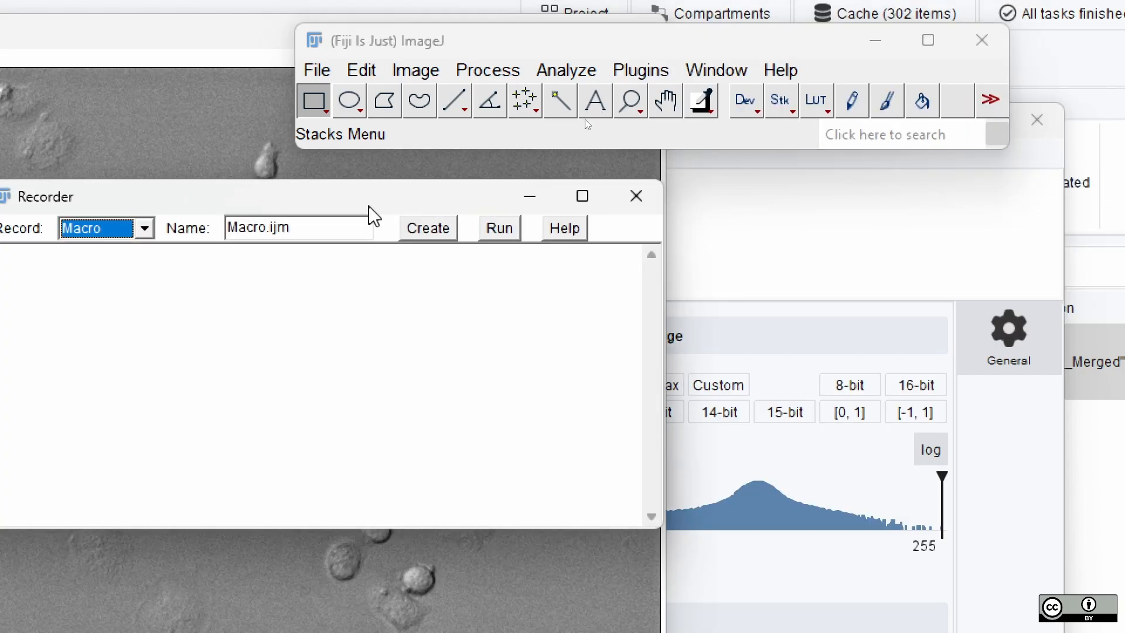
drag(369, 202, 476, 153)
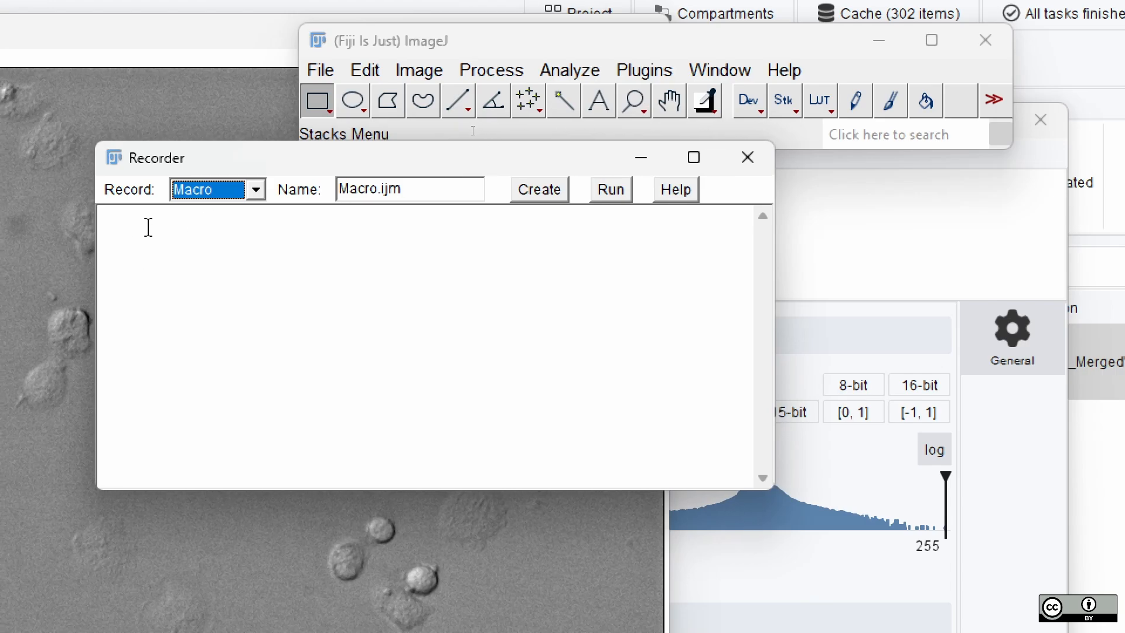
drag(389, 155, 548, 280)
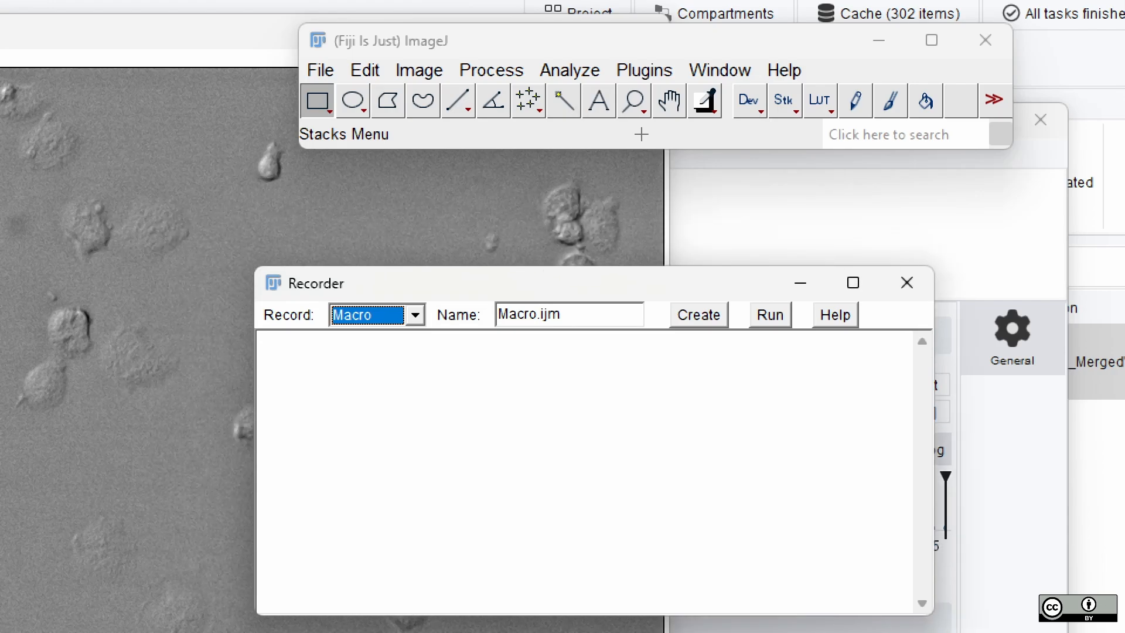
click(170, 35)
drag(164, 27, 429, 58)
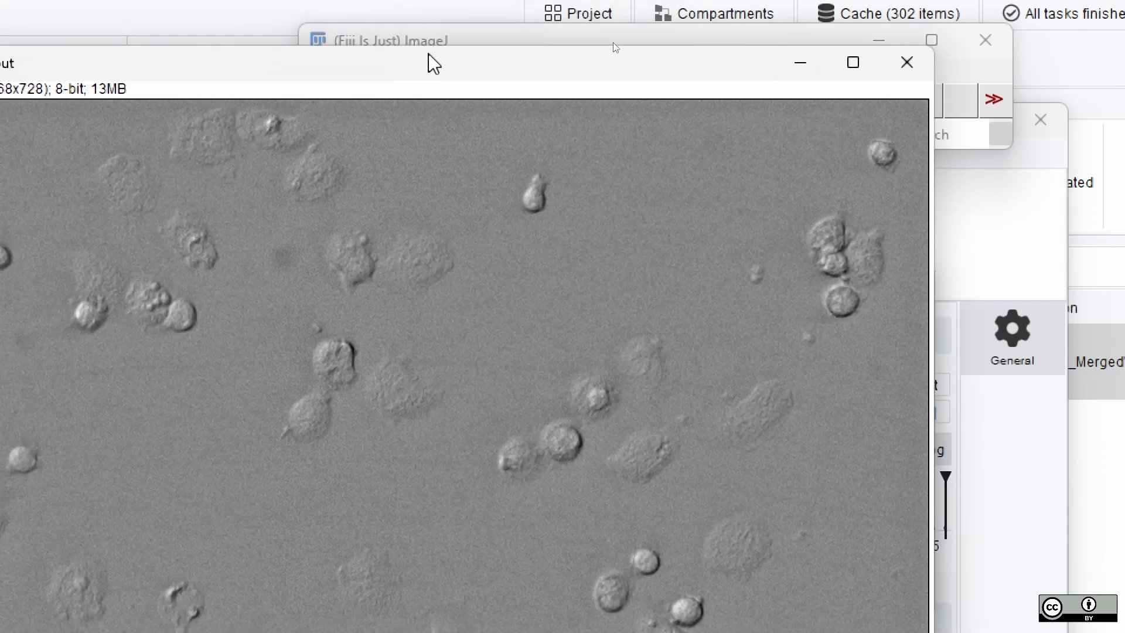
- Find the Bleach Correction command by searching for "bleach" and run it on the exported image with the Simple Ratio method
click(878, 122)
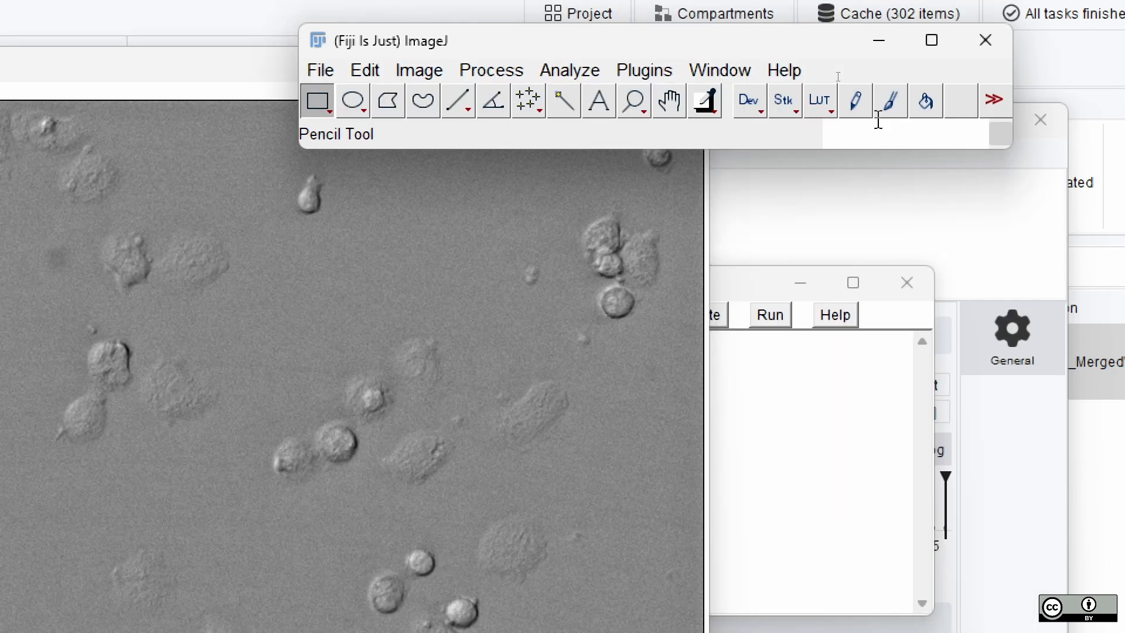
text(blec)
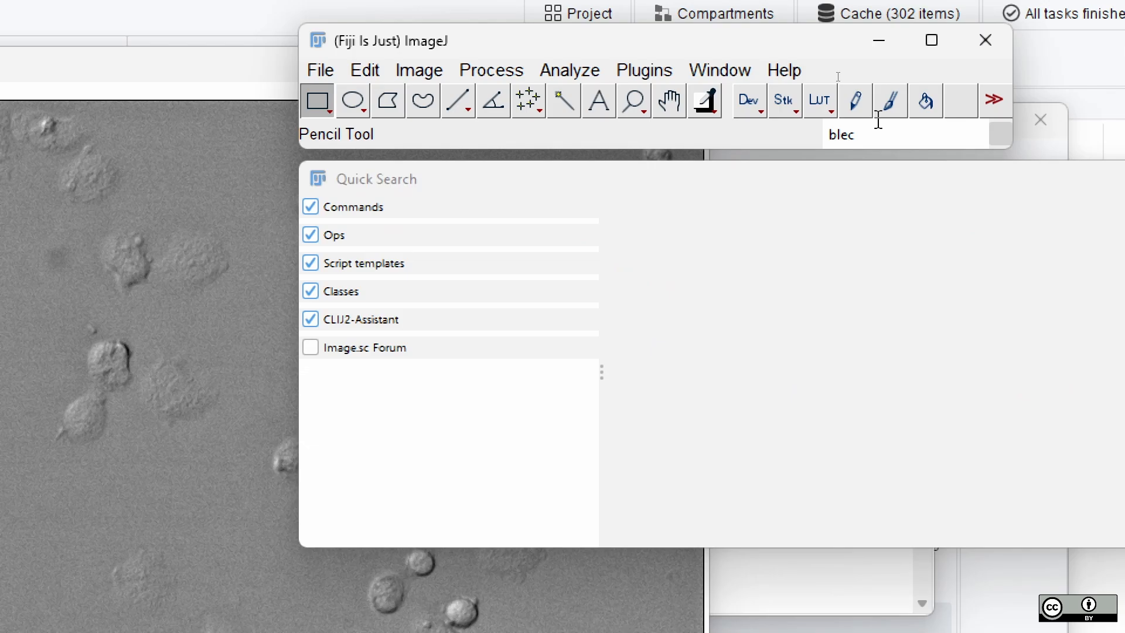
key(BackSpace)
key(BackSpace)
text(ea)
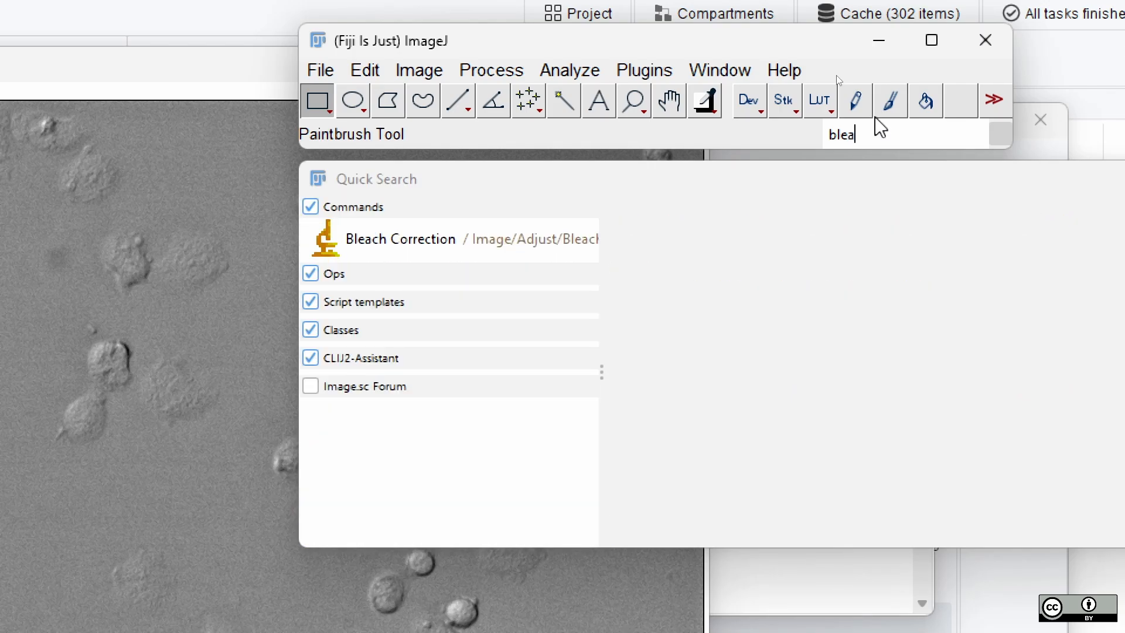
text(ch)
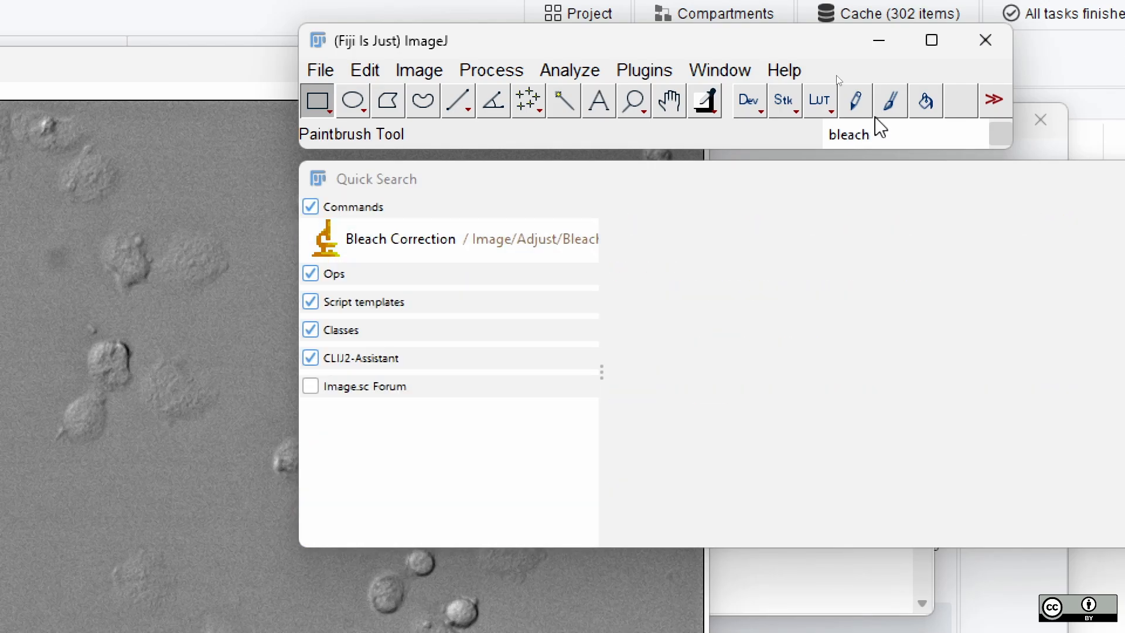
click(381, 242)
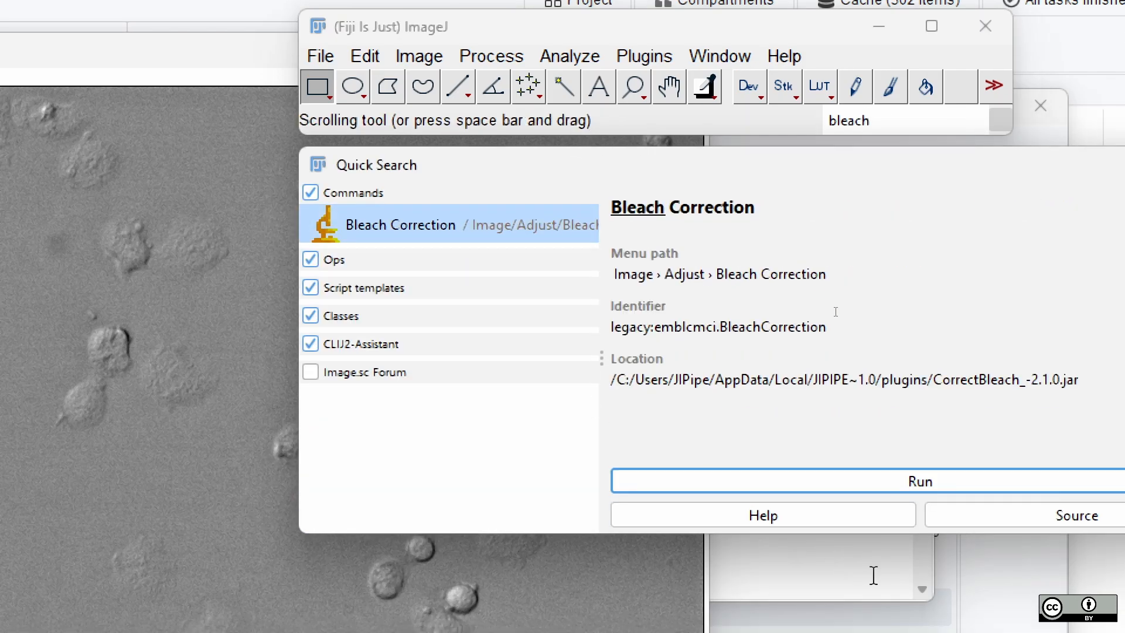
click(806, 482)
click(450, 267)
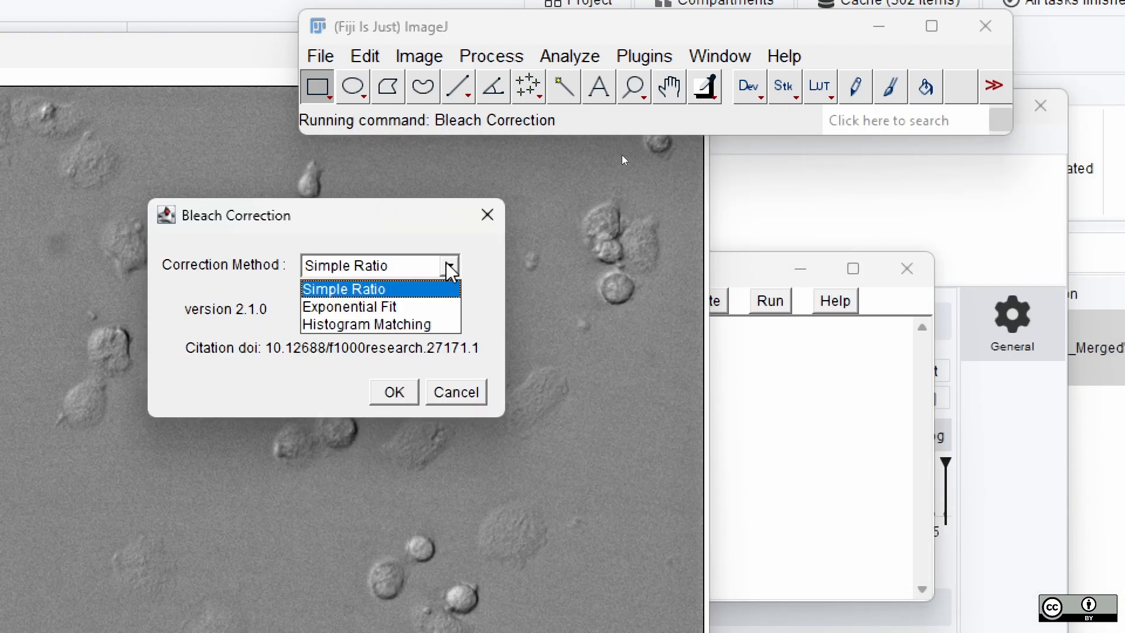
click(404, 289)
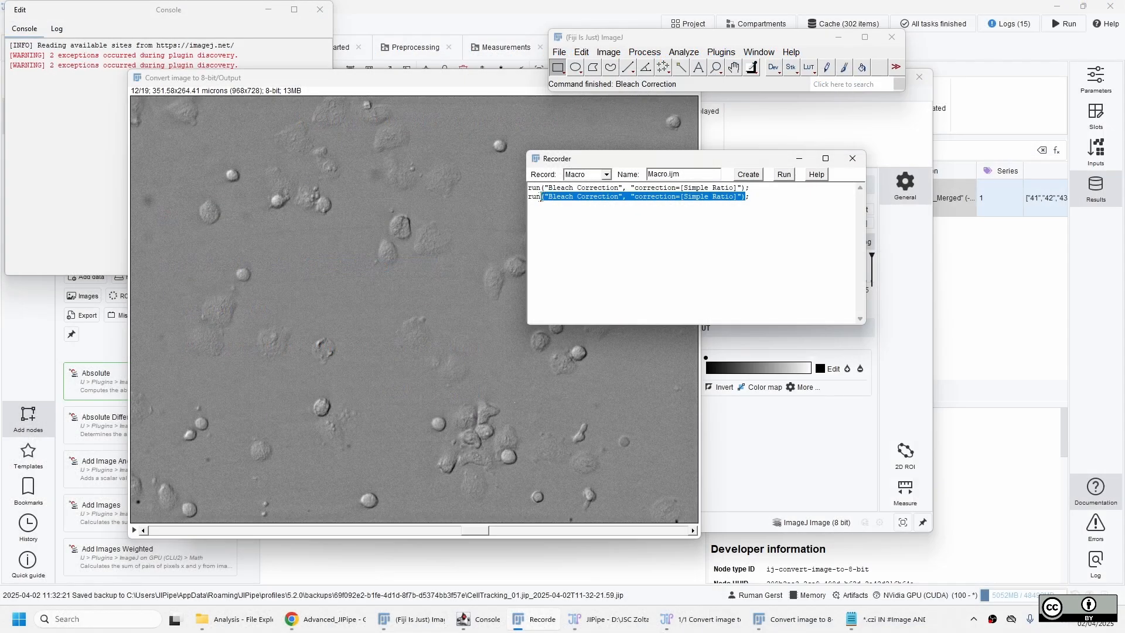
- Select the recorded Bleach Correction line, return to JIPipe, and highlight the corresponding run command in the ImageJ Macro node's code
drag(540, 196, 528, 195)
key(alt+Tab)
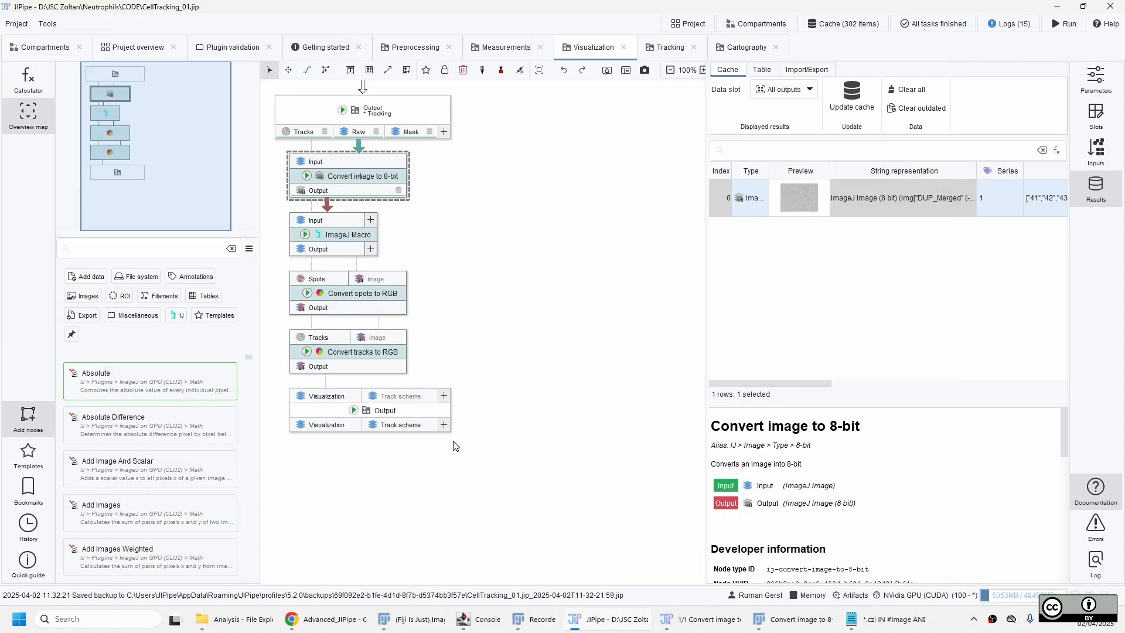
click(355, 240)
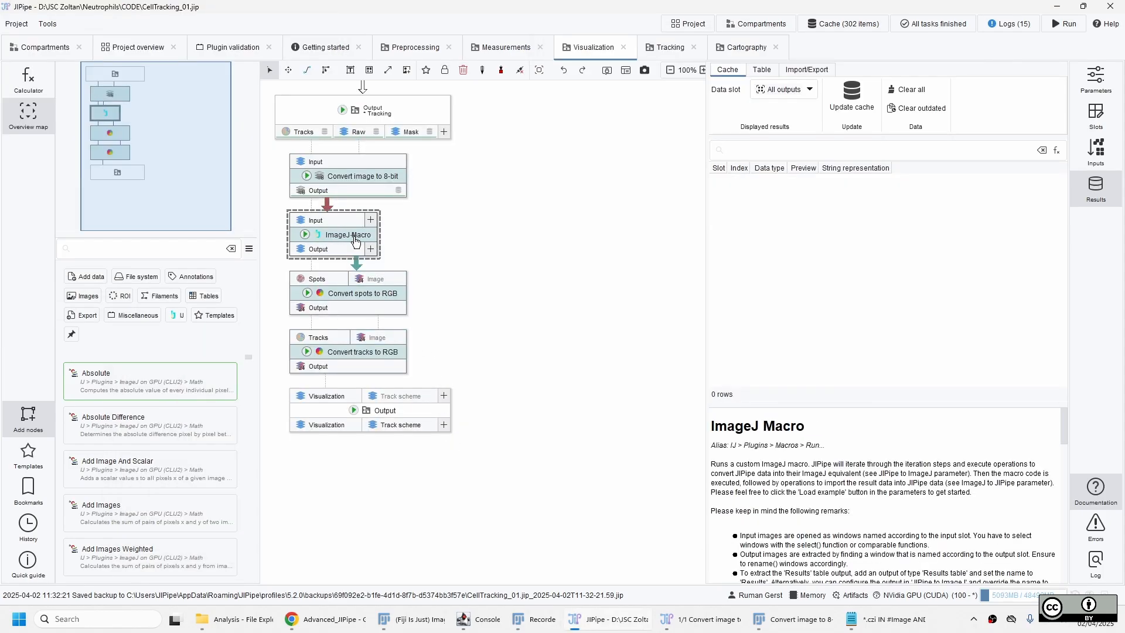
click(1104, 86)
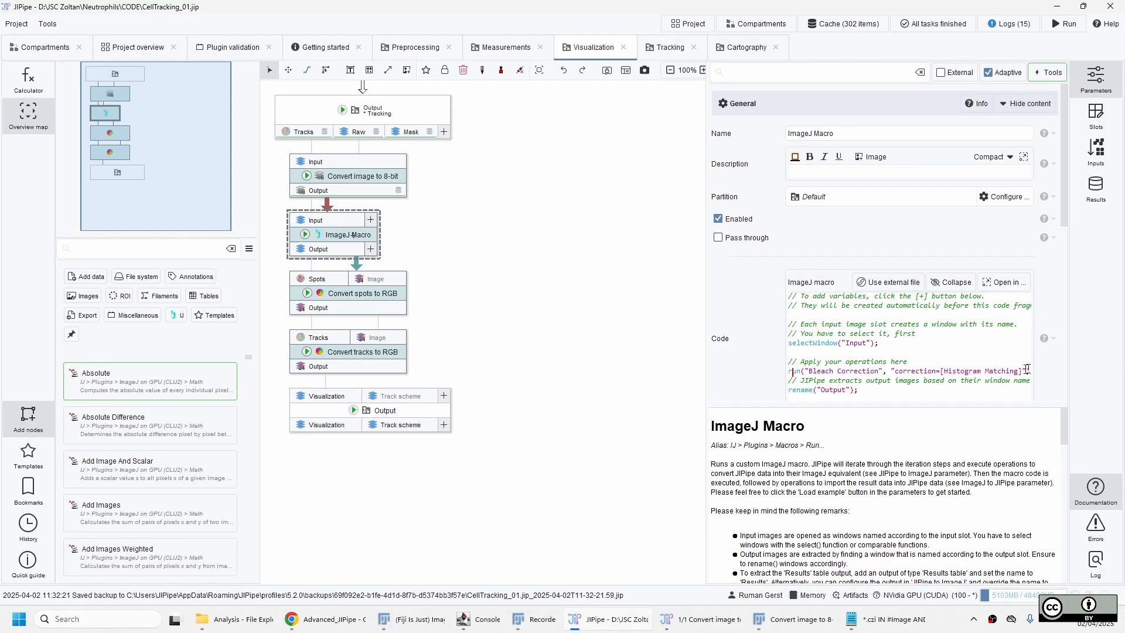
click(1023, 371)
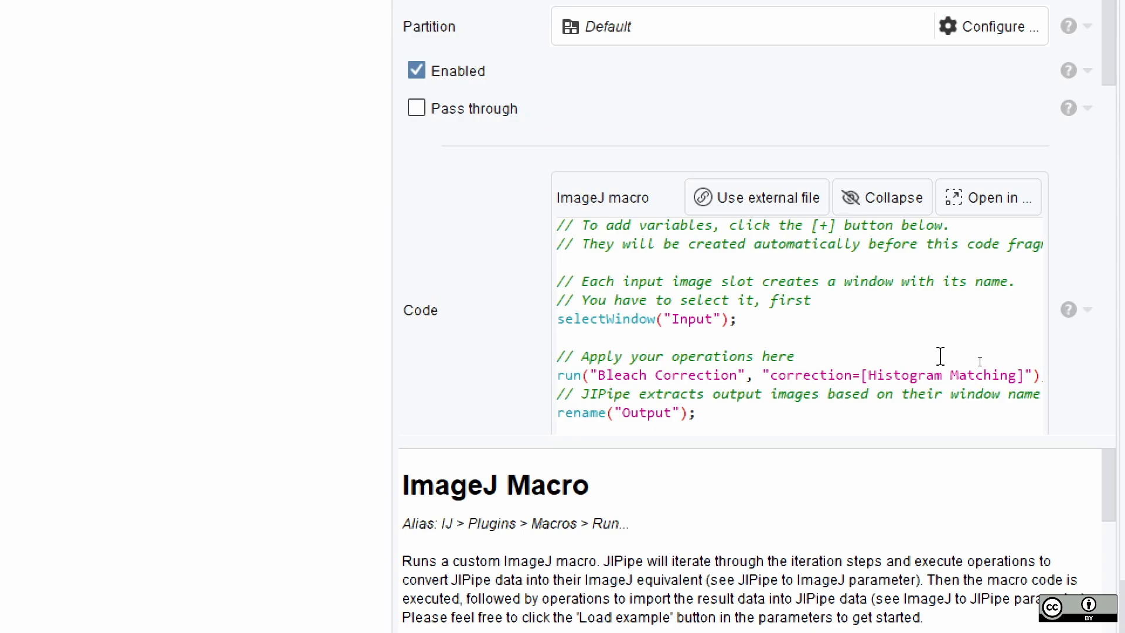
drag(1044, 374, 556, 380)
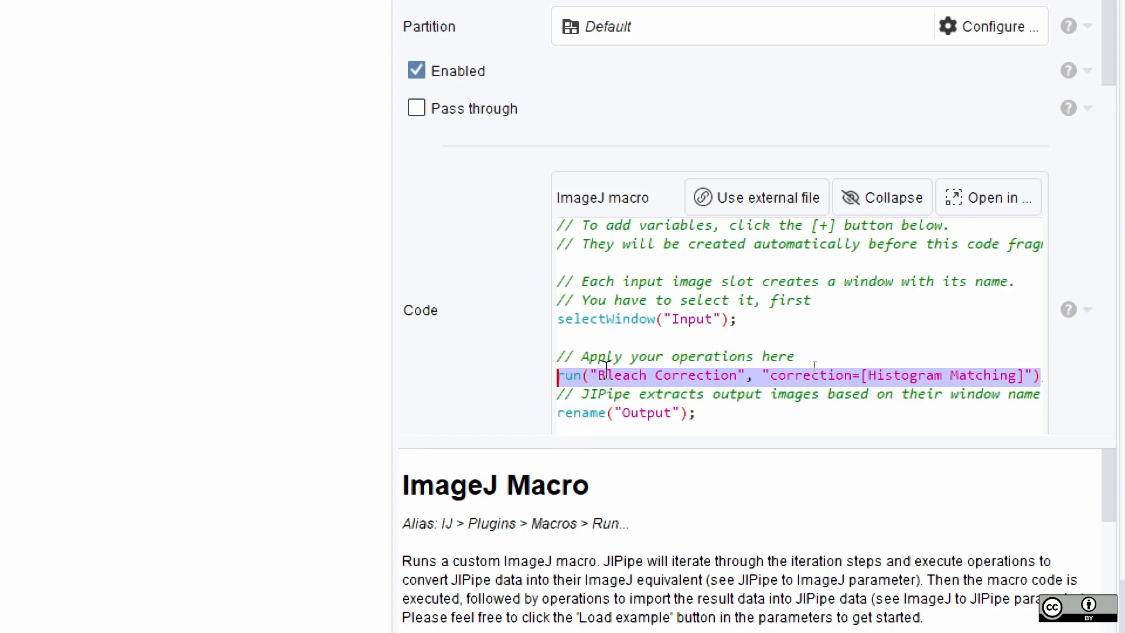
- Highlight the selectWindow("Input") line and the "Apply your operations here" comment in the macro code
click(757, 320)
key(shift+Home)
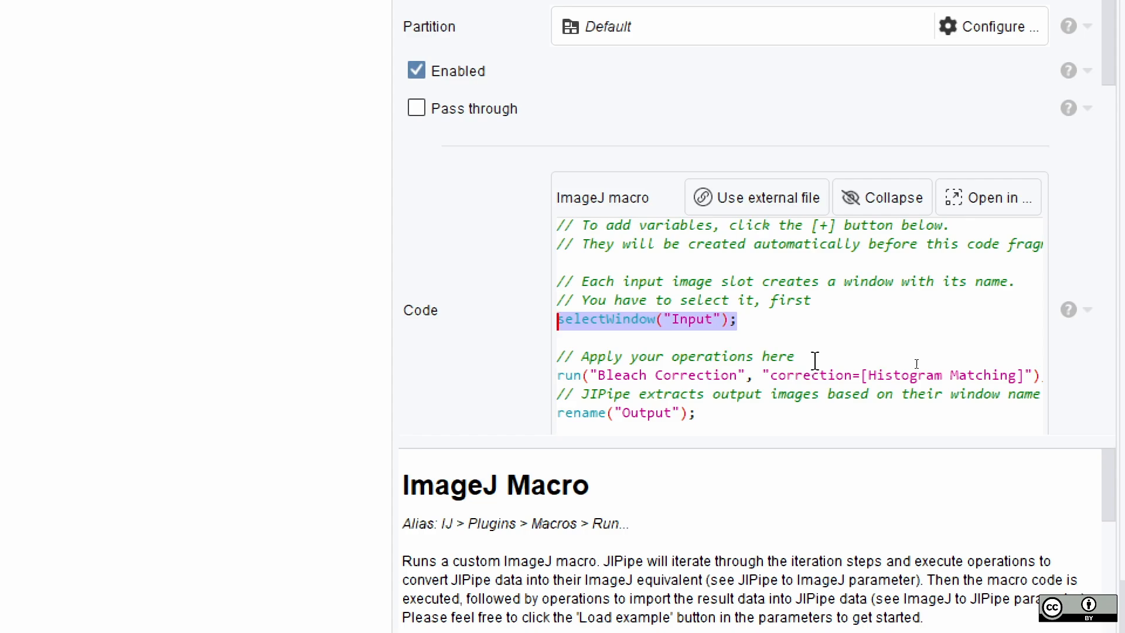
drag(795, 357, 556, 359)
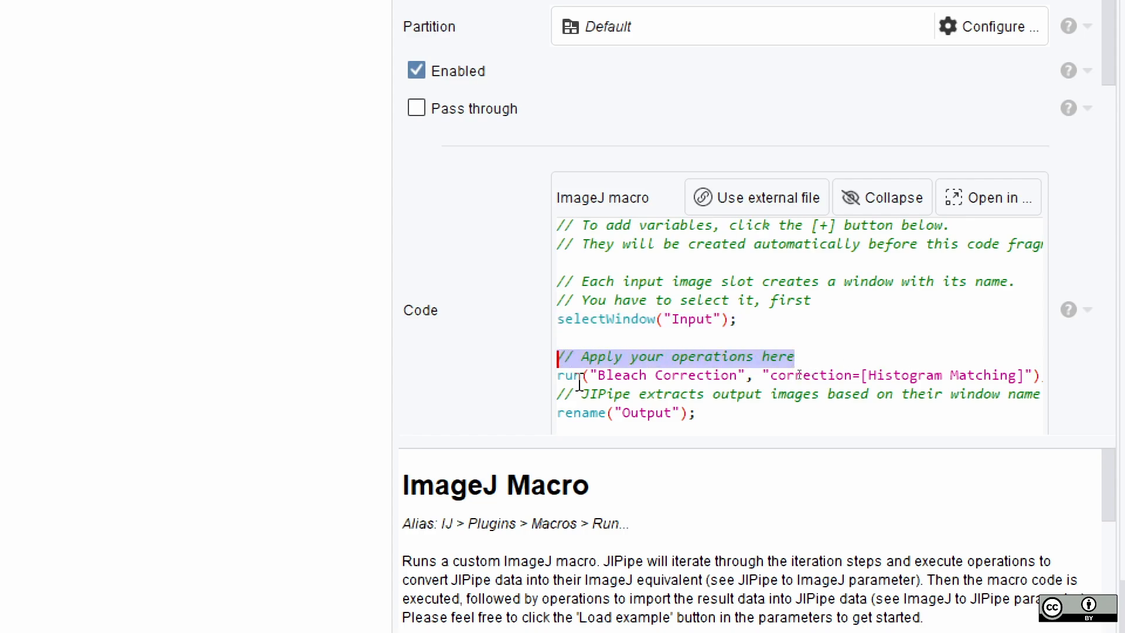
- Highlight the rename("Output") line in the macro code, and play through the frames of the ImageJ Macro node's cached output image
click(648, 376)
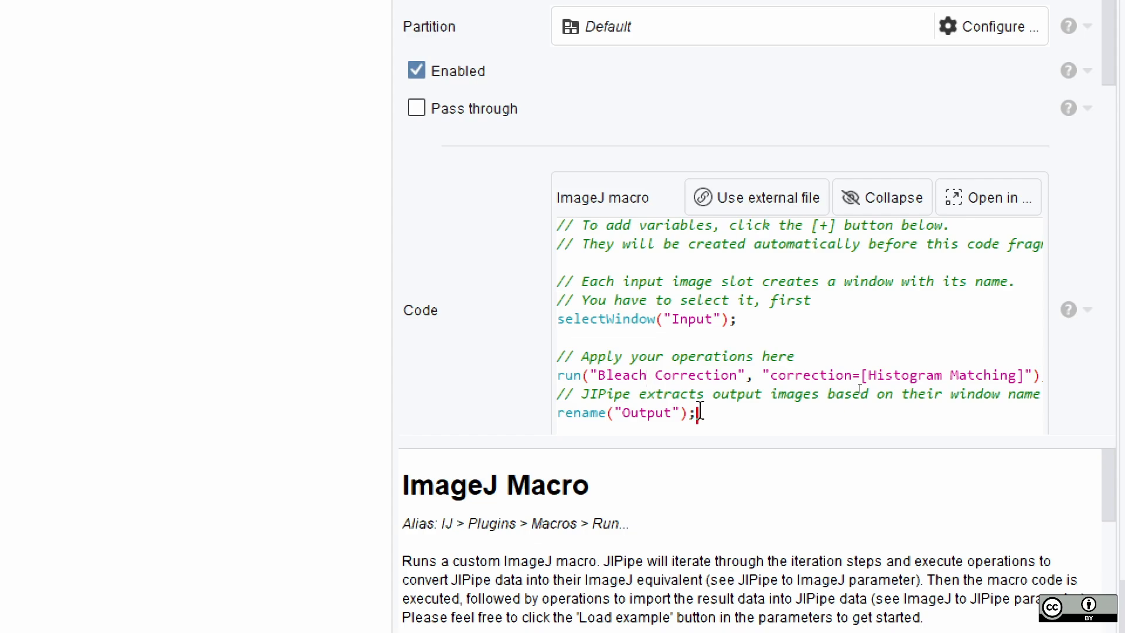
drag(697, 413, 541, 406)
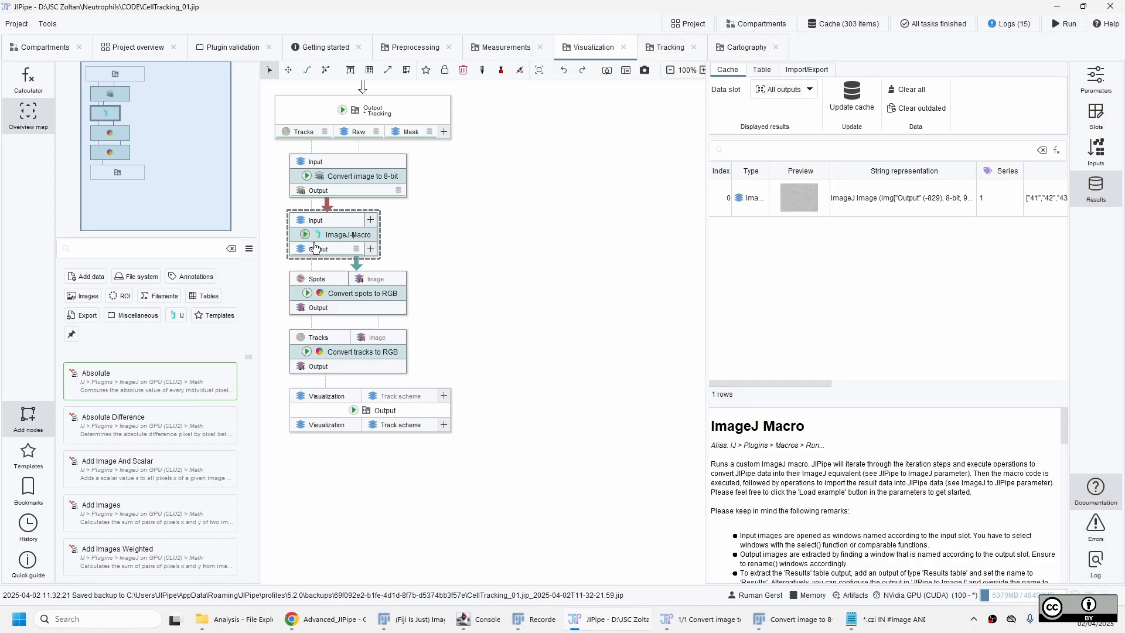
click(802, 213)
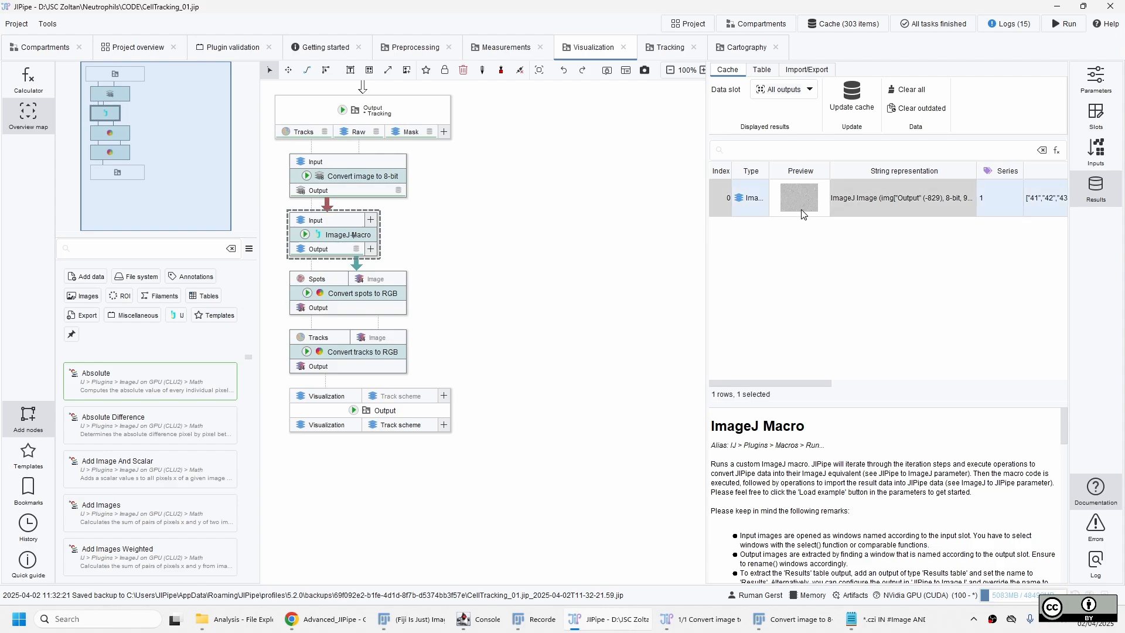
double_click(801, 213)
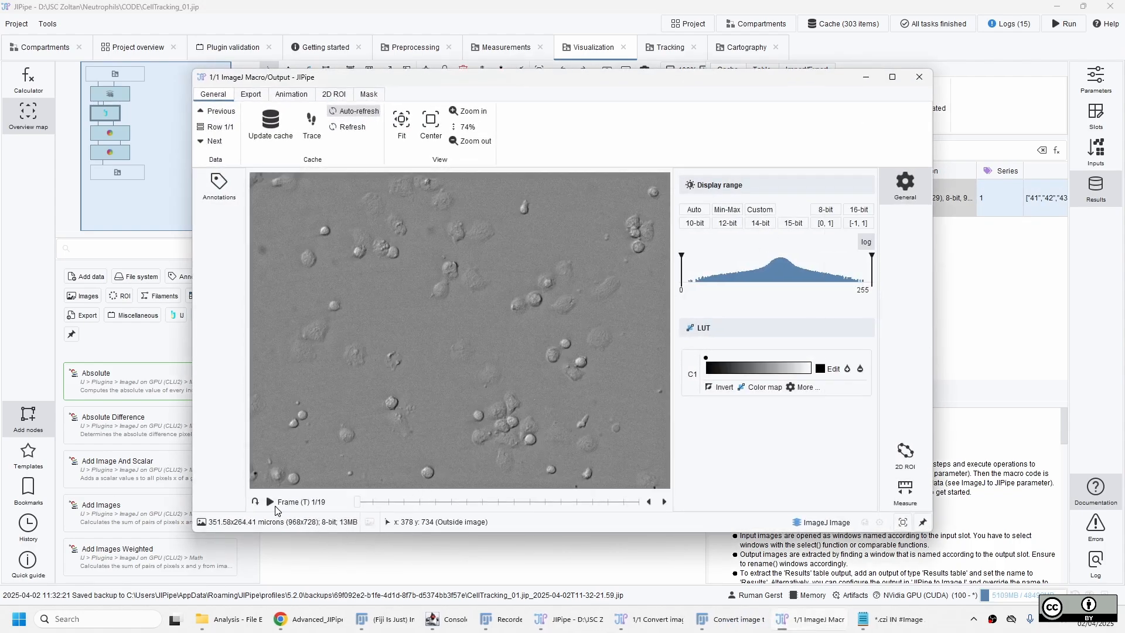
click(269, 502)
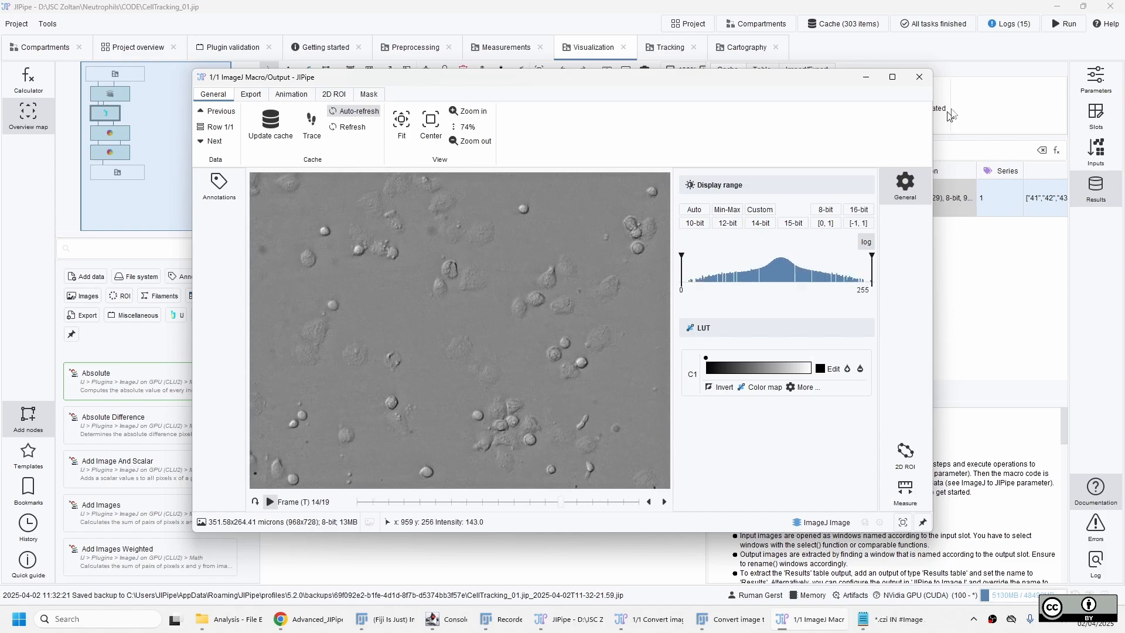
click(919, 77)
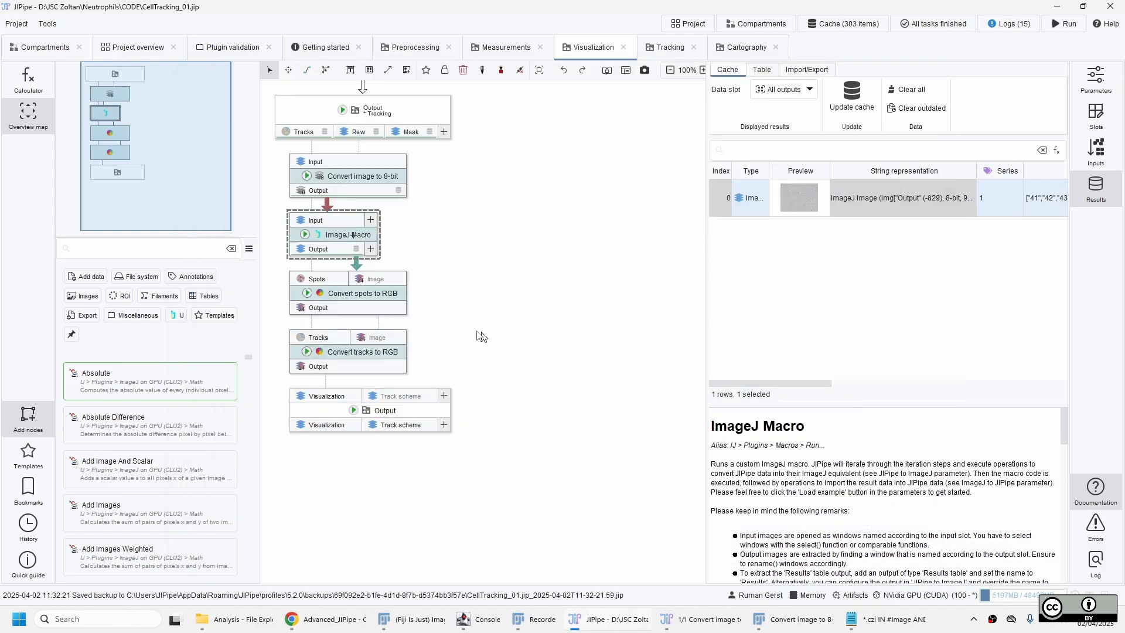
- Update the cache of the Convert spots to RGB node and examine the outlined cells in its output image up close
click(392, 302)
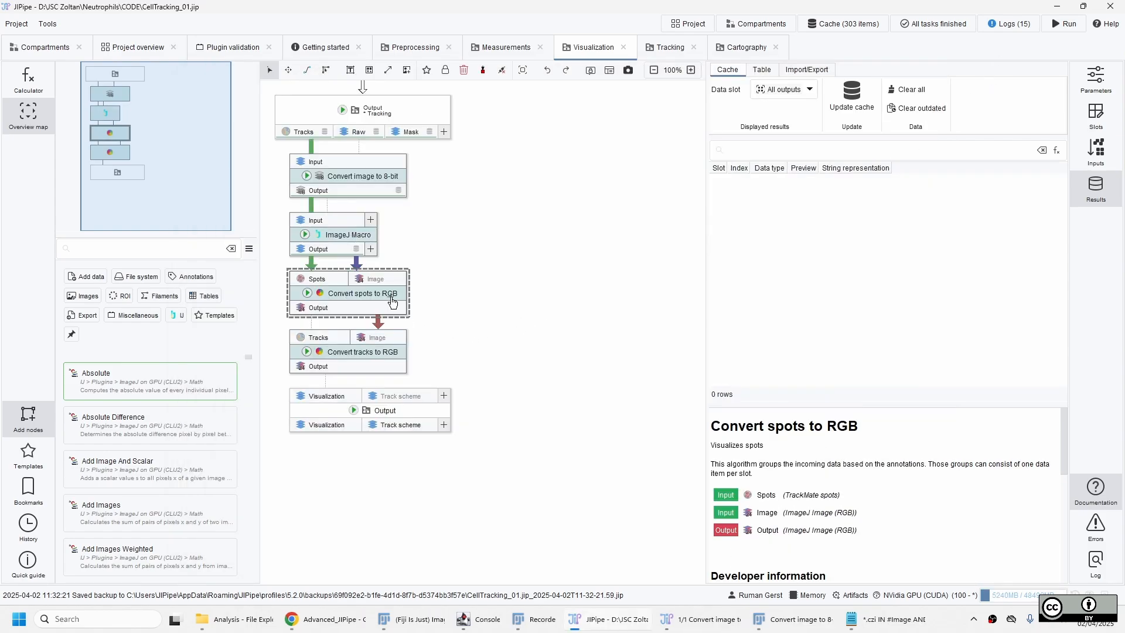
click(307, 293)
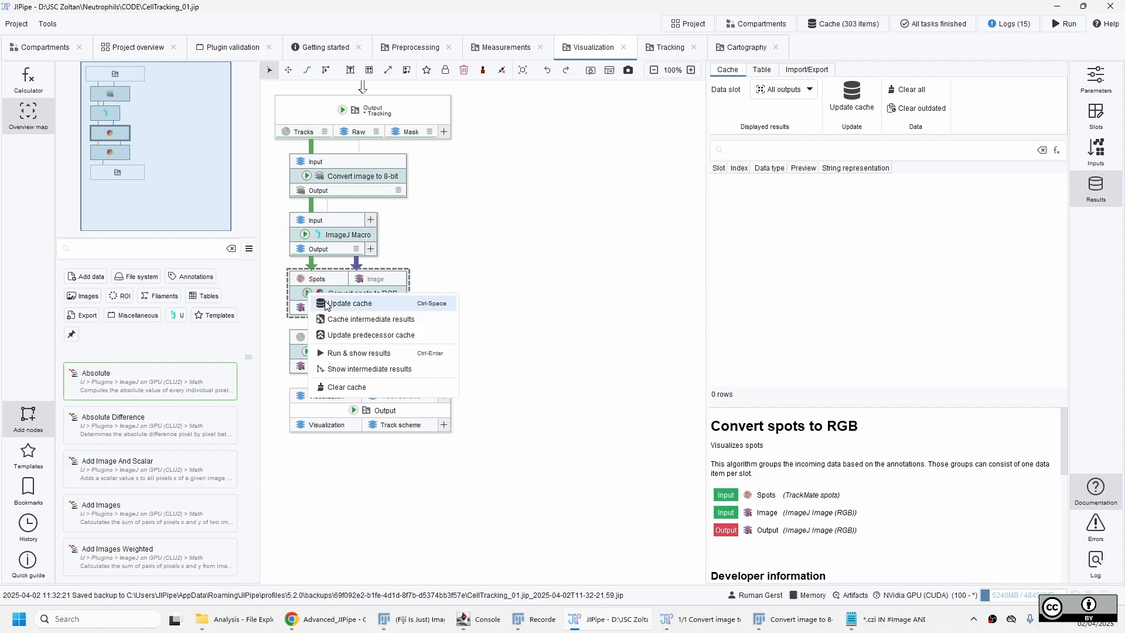
click(326, 304)
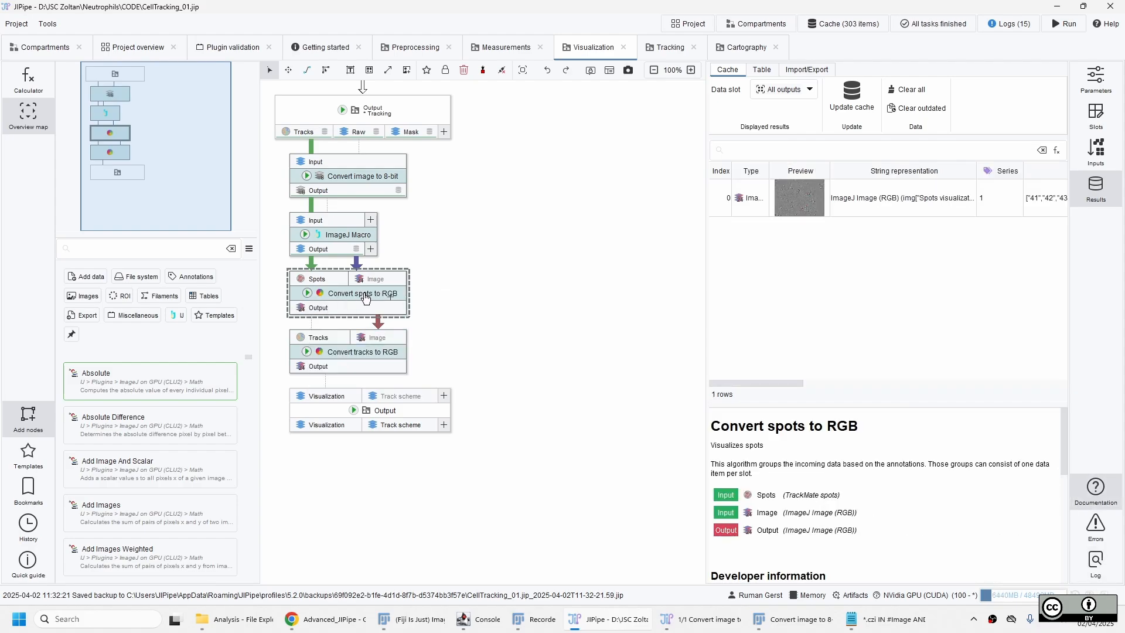
double_click(795, 200)
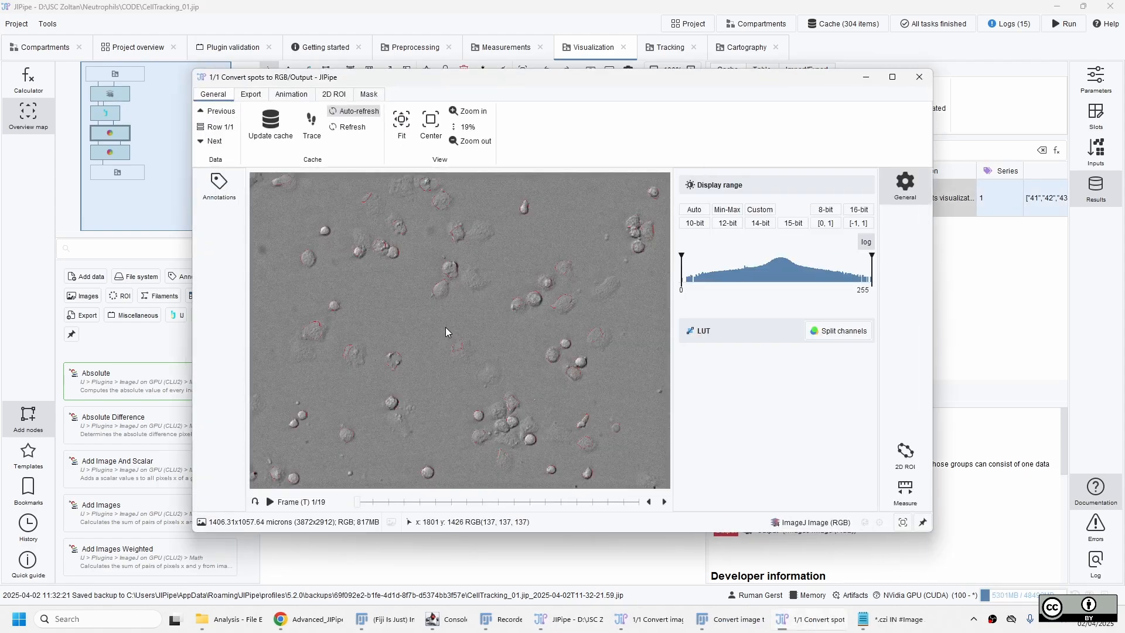
scroll(445, 337, up, 5)
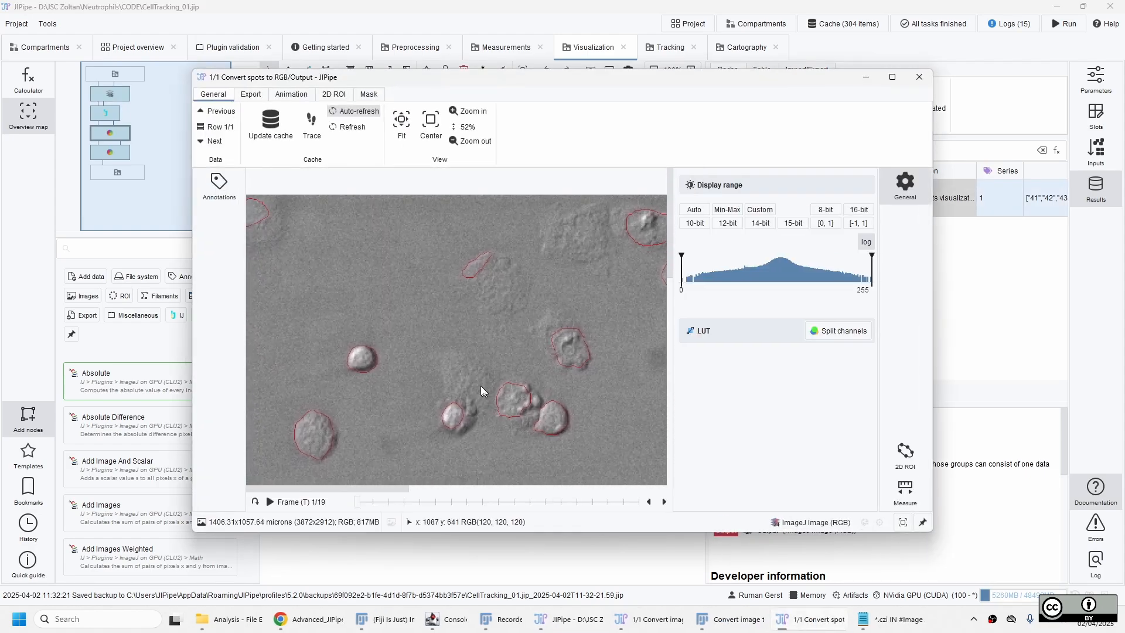
click(912, 81)
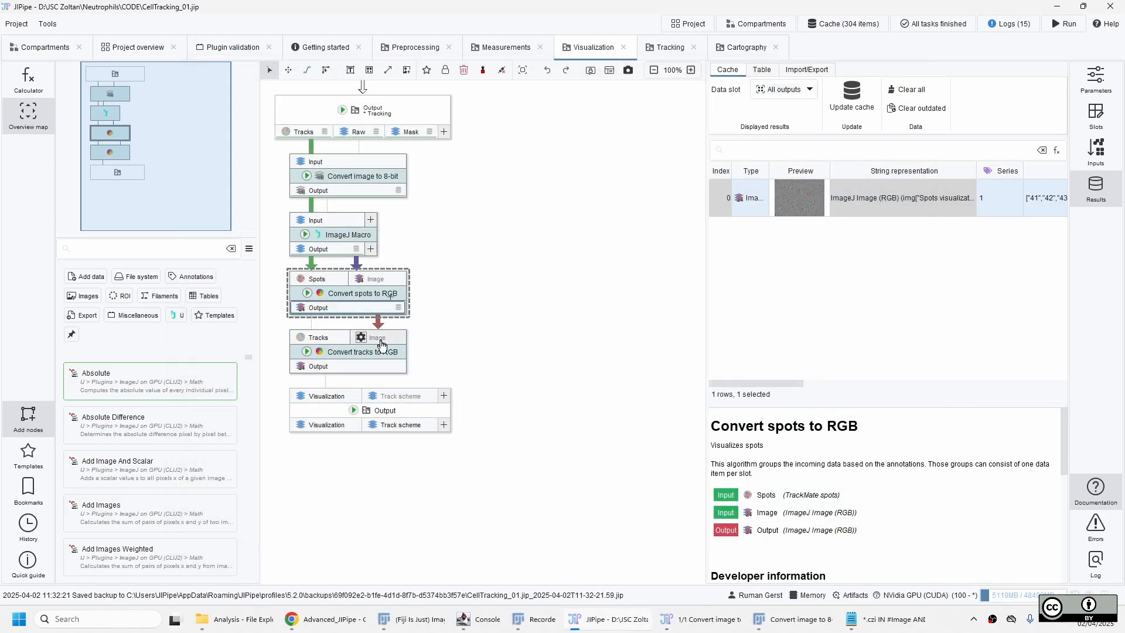
- Update the cache of the Convert tracks to RGB node and examine the drawn tracks in its output image up close
click(372, 359)
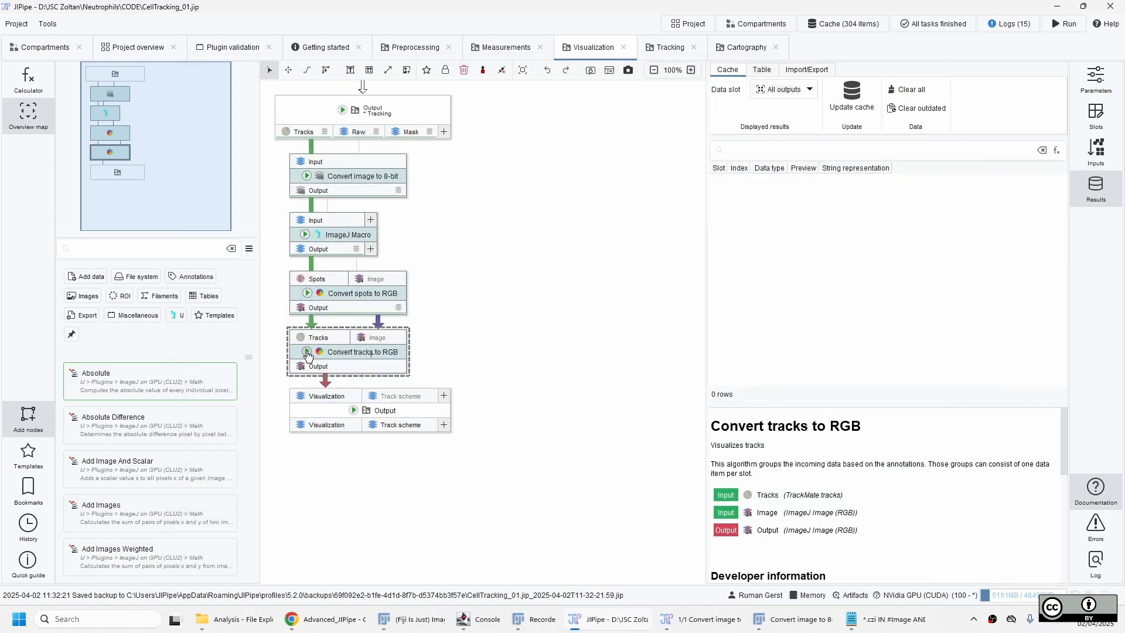
right_click(309, 353)
click(330, 364)
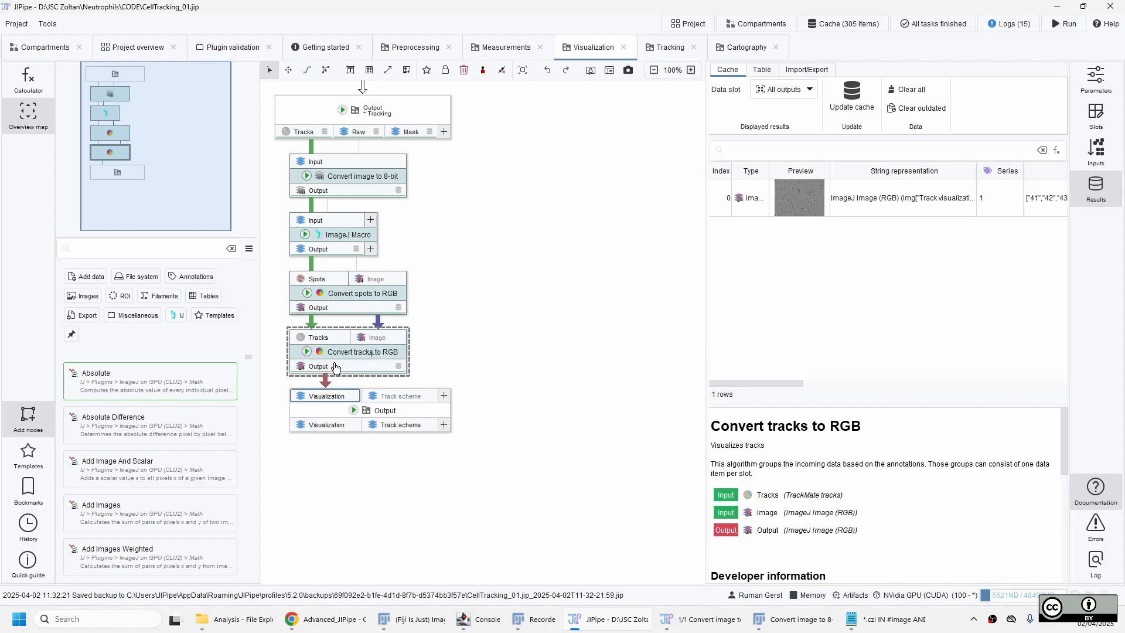
double_click(781, 206)
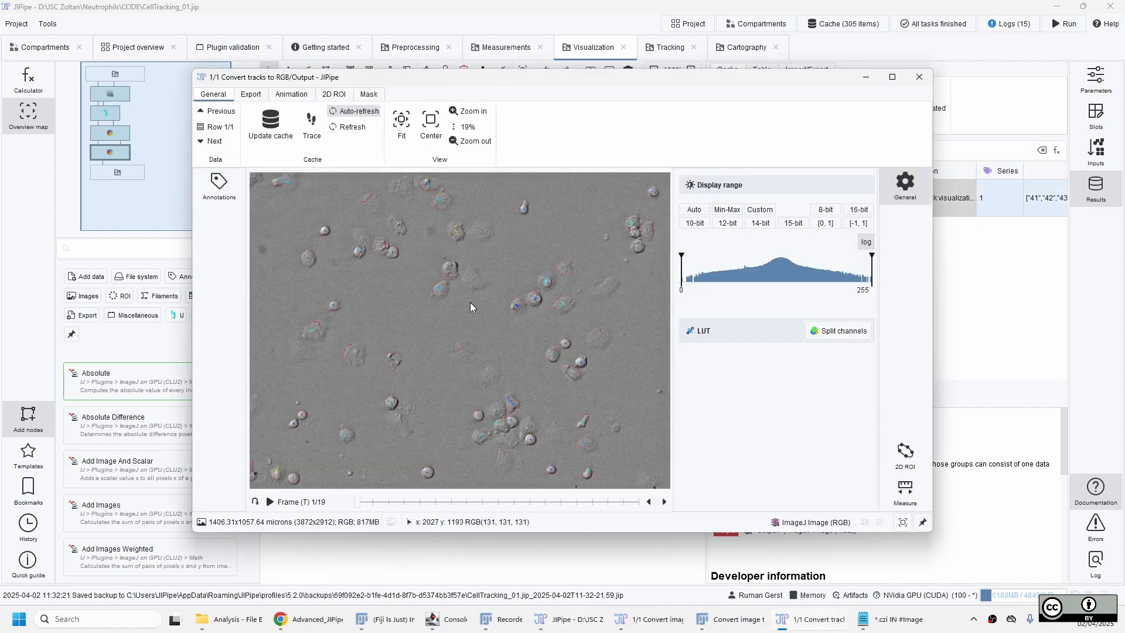
scroll(460, 303, up, 8)
drag(388, 276, 447, 303)
click(918, 77)
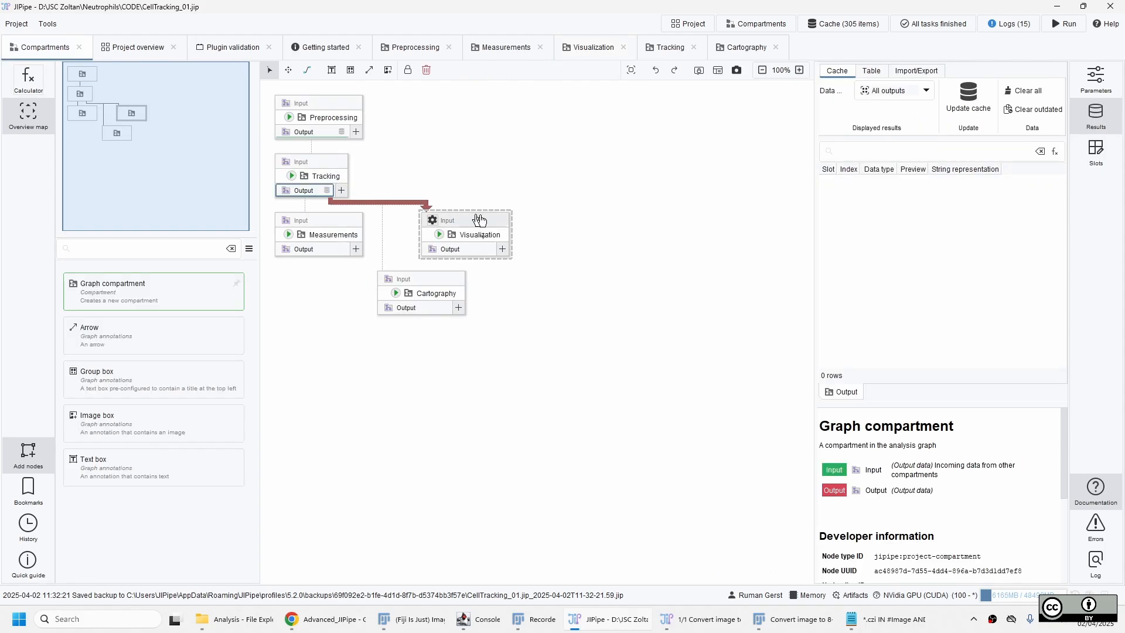
- Open the Cartography compartment from the compartments graph and select its Tracking output node
click(448, 299)
double_click(453, 304)
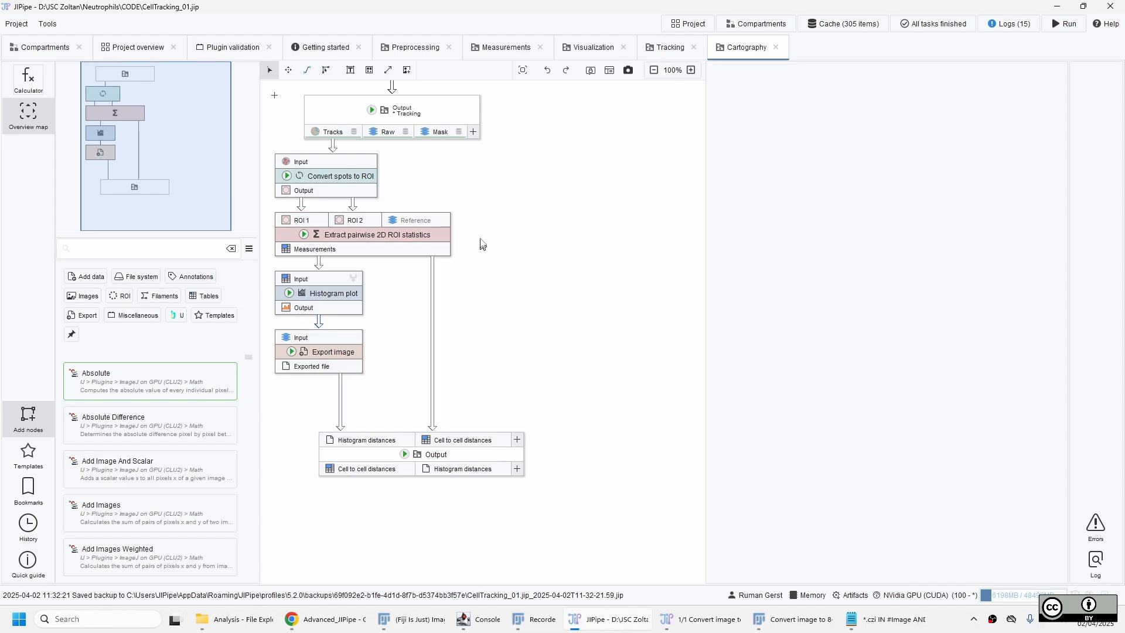
click(437, 116)
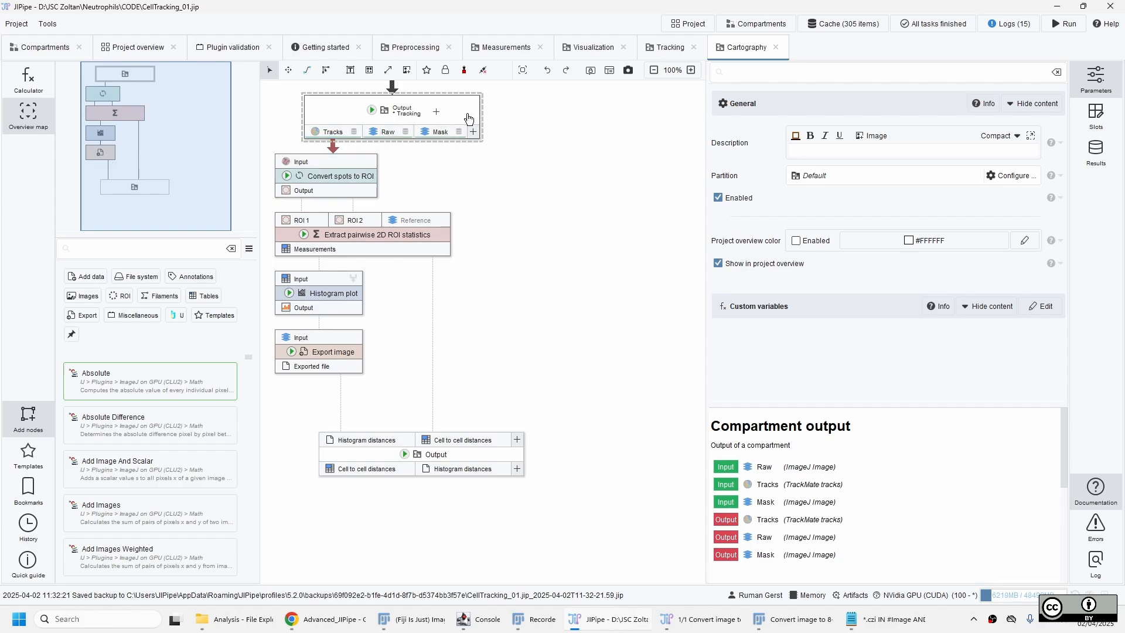
- Inspect the Convert spots to ROI and Extract pairwise 2D ROI statistics nodes, reviewing the latter's Measurements options
click(386, 237)
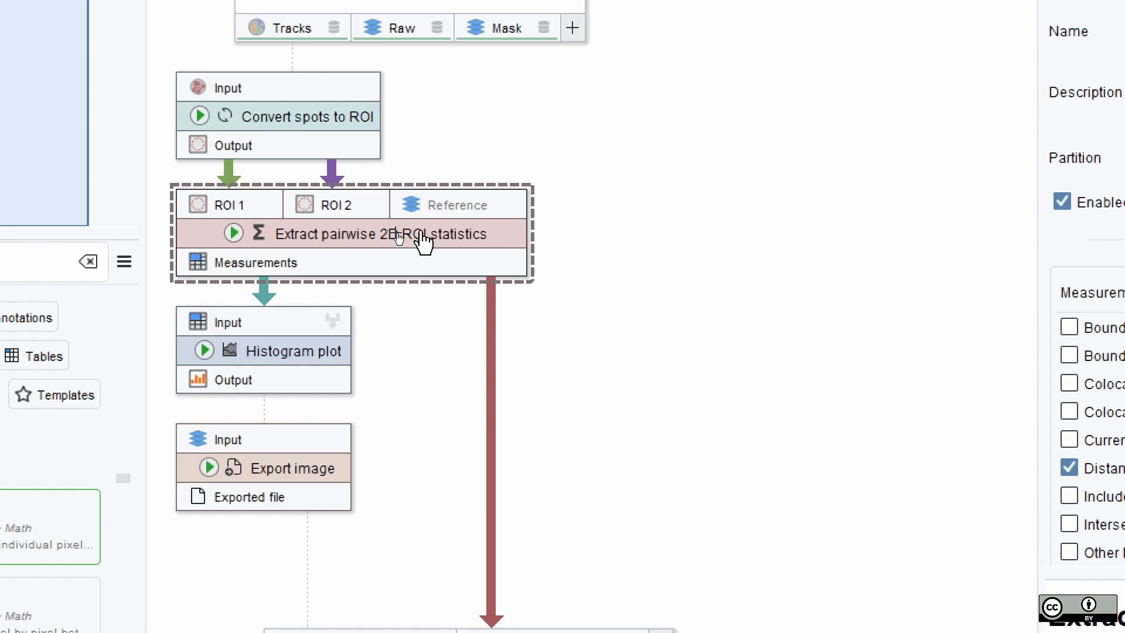
click(340, 128)
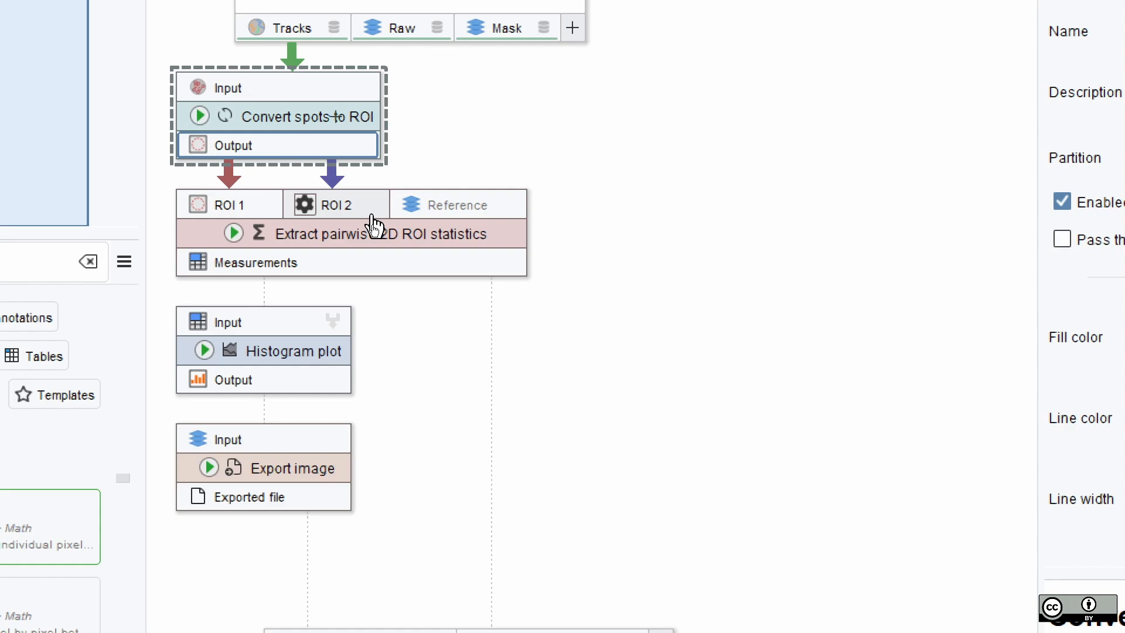
click(369, 232)
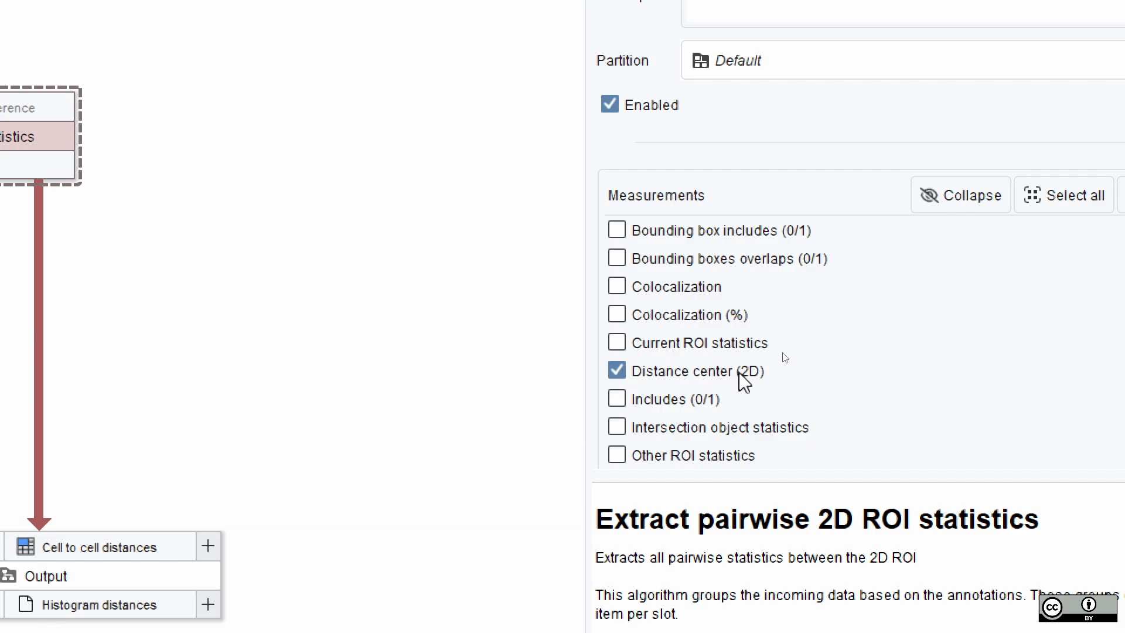
scroll(713, 380, down, 3)
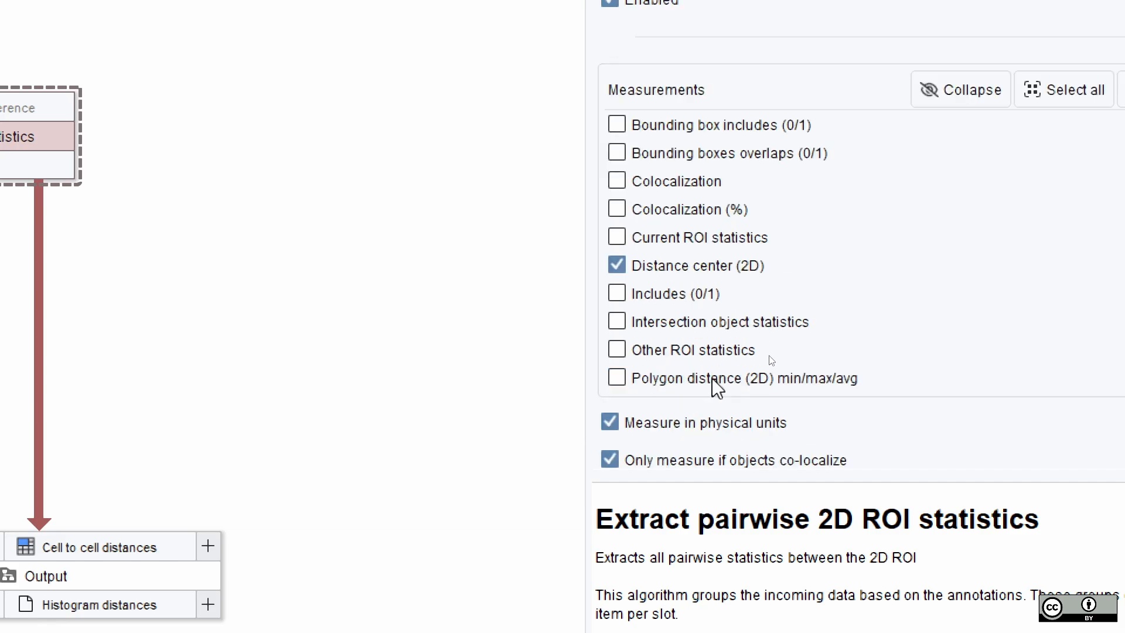
scroll(713, 375, up, 1)
scroll(713, 380, up, 2)
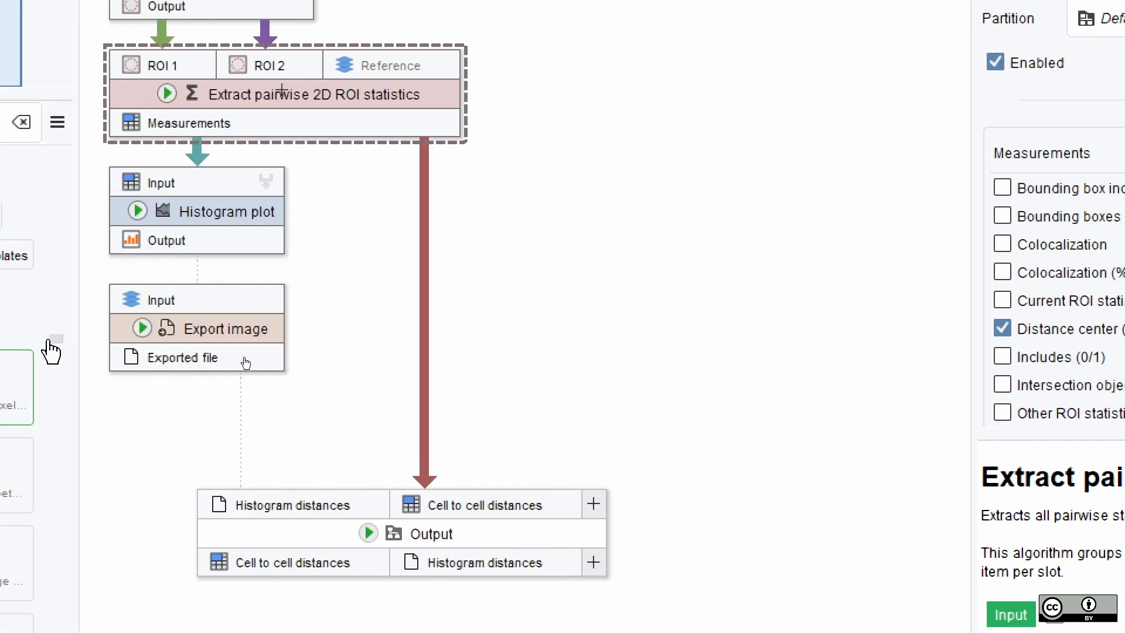
- Update the caches of the Extract pairwise 2D ROI statistics node and the Histogram plot node
click(168, 94)
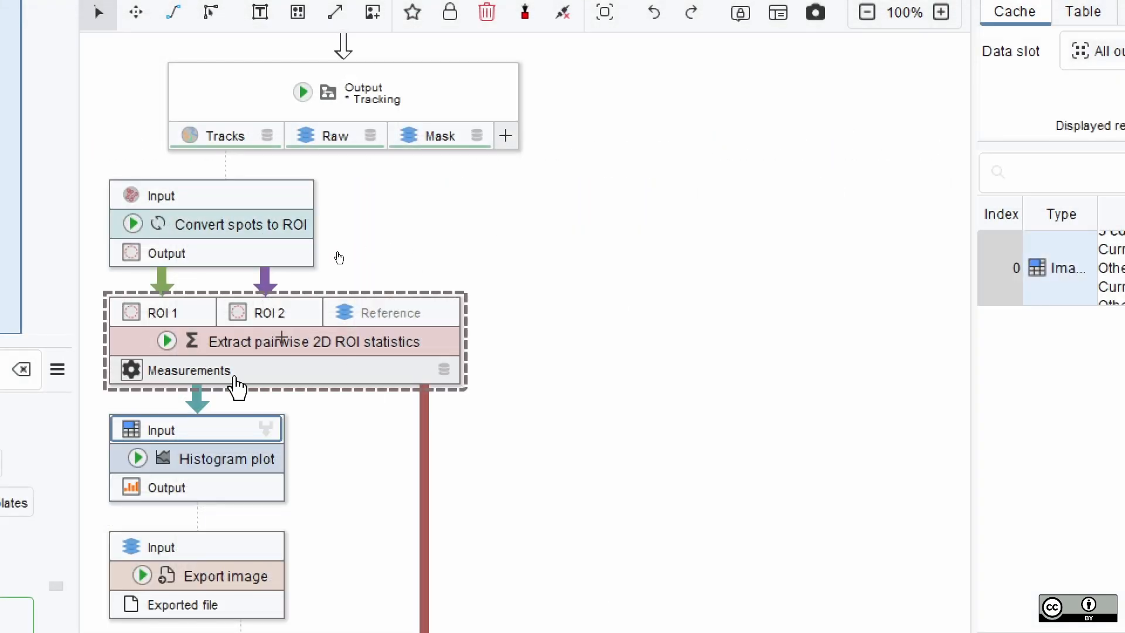
click(238, 476)
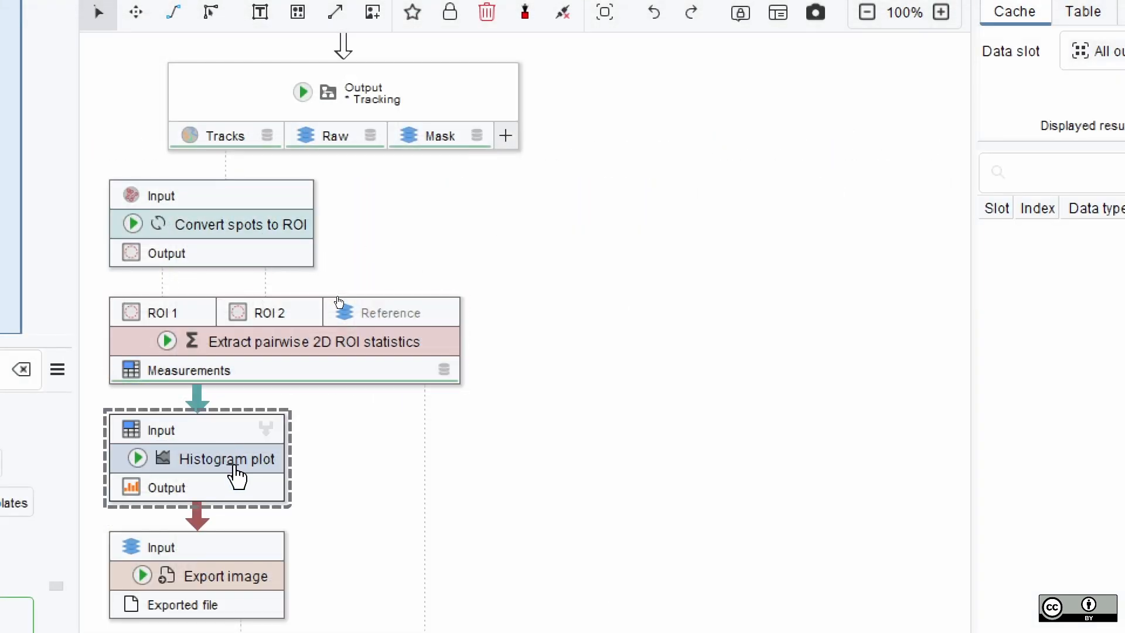
click(139, 458)
click(183, 471)
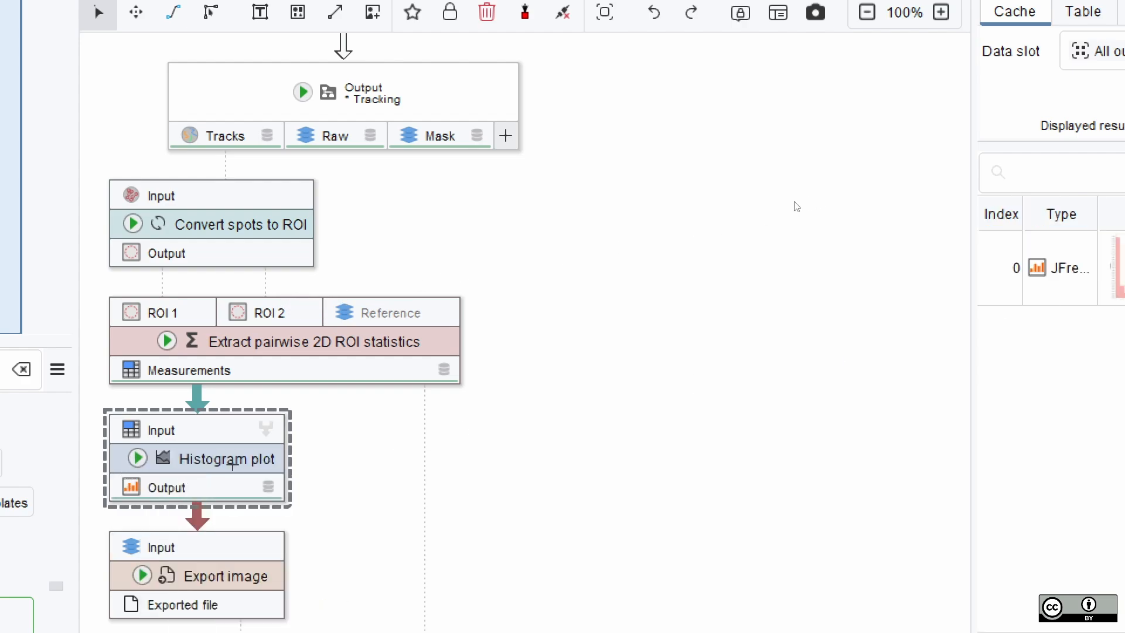
- Open the cached histogram to examine its distribution, and return to the project's compartments graph
double_click(1052, 276)
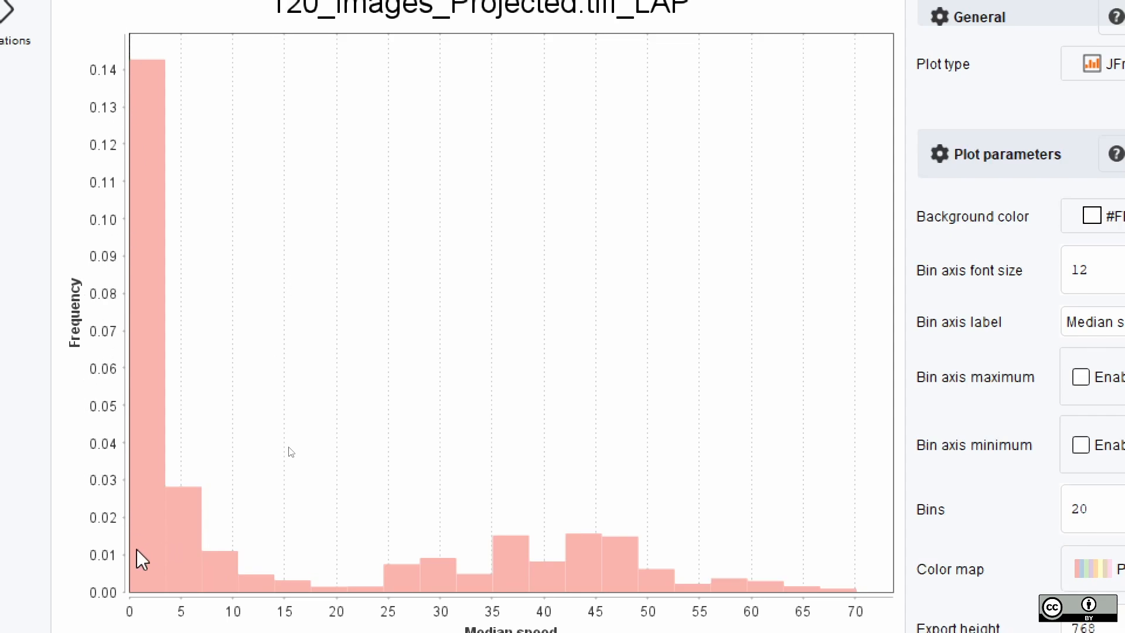
mouse_move(136, 551)
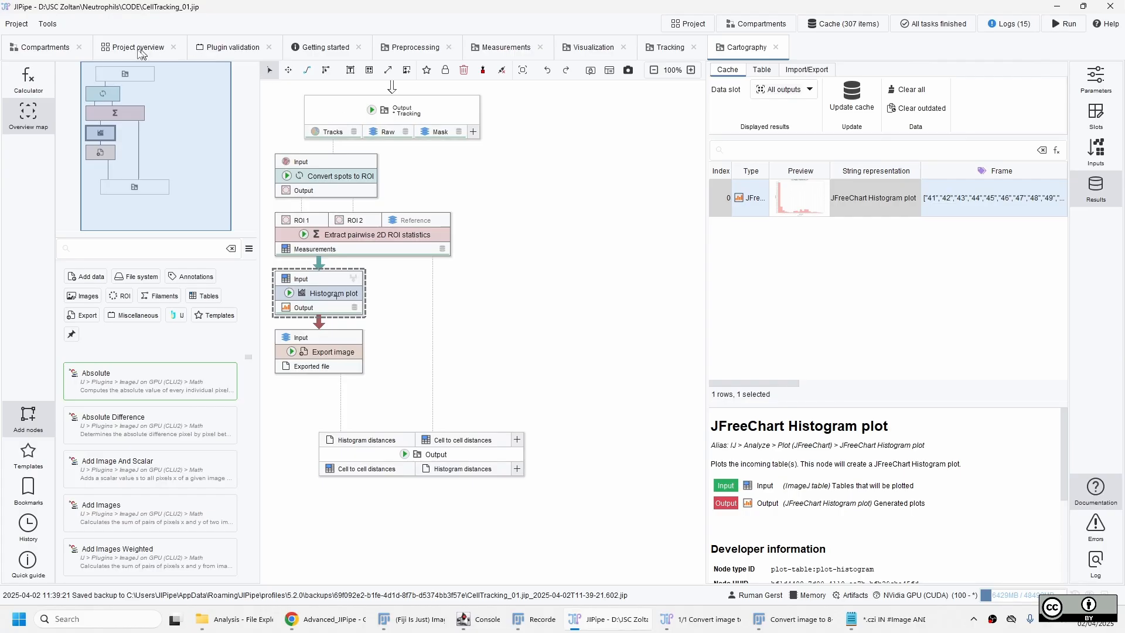
click(65, 49)
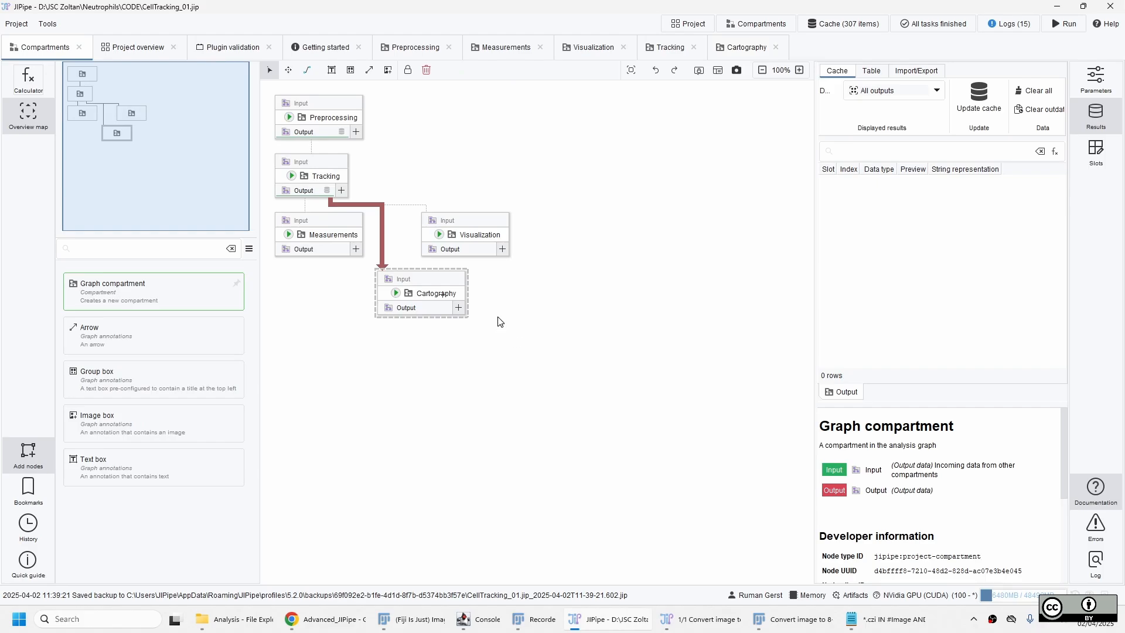